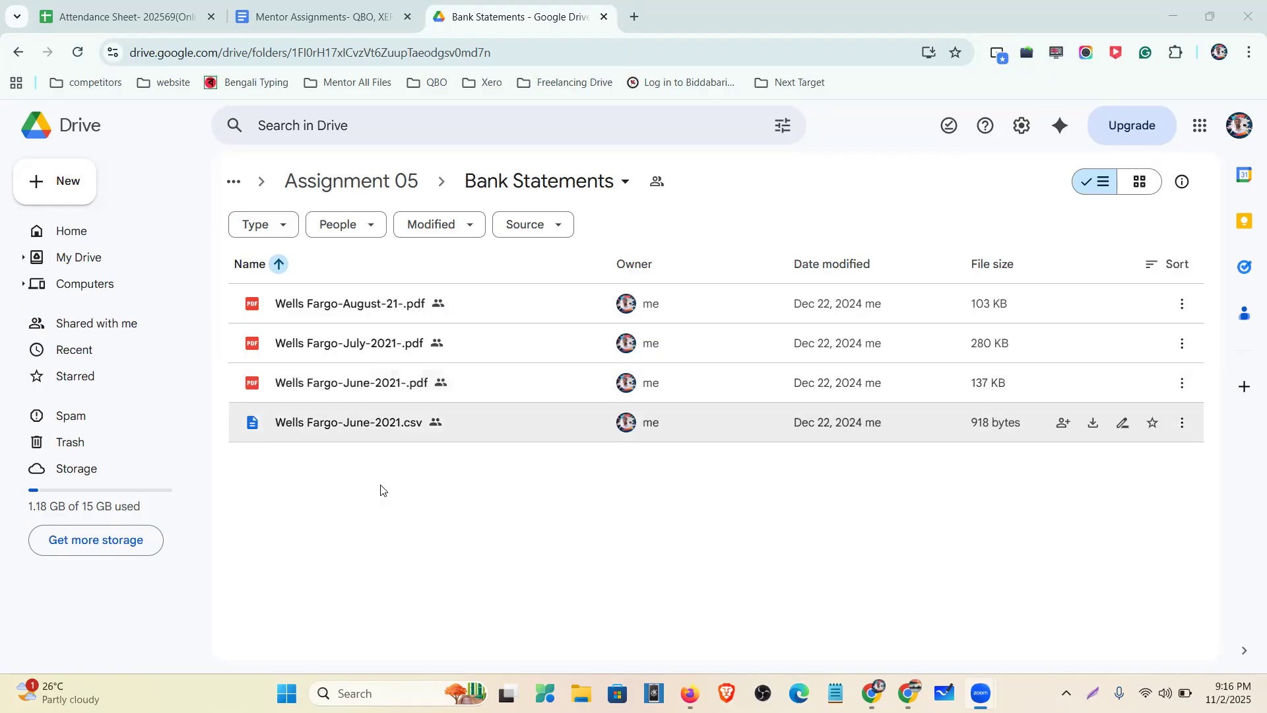
- Open the June 2021 Wells Fargo statement PDF and zoom in on its activity summary
double_click(303, 384)
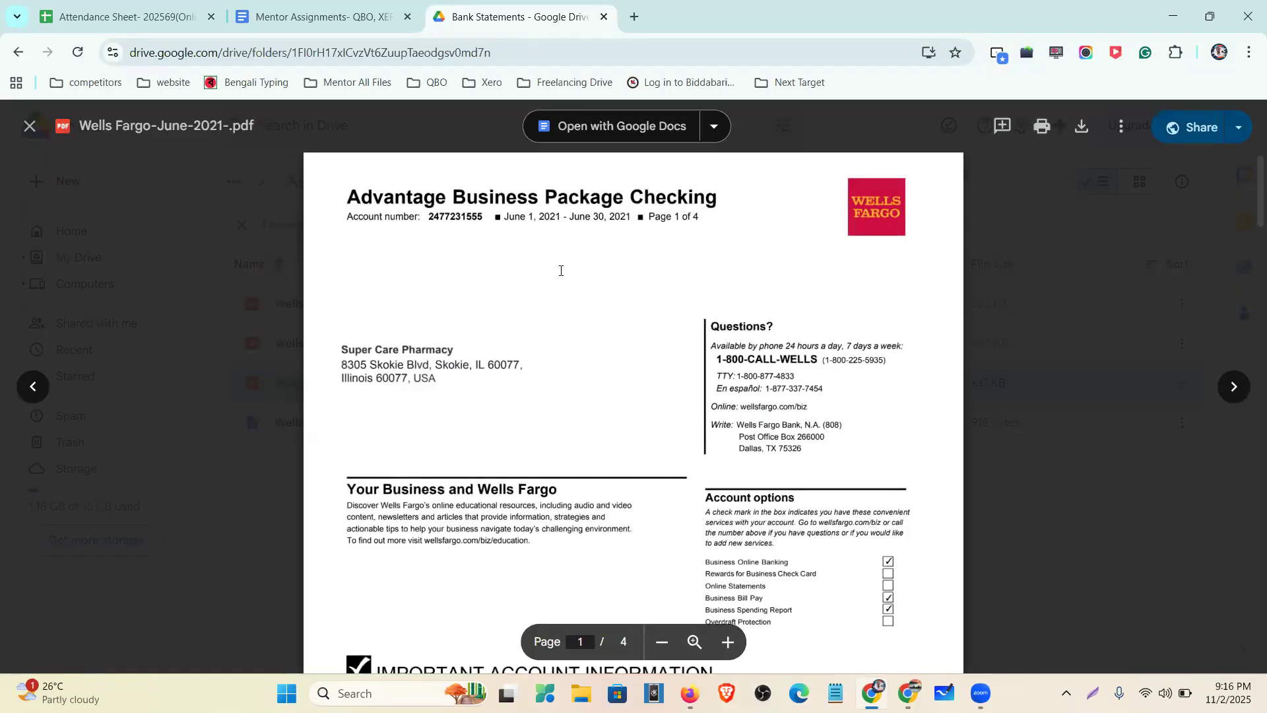
scroll(559, 256, "down", 10)
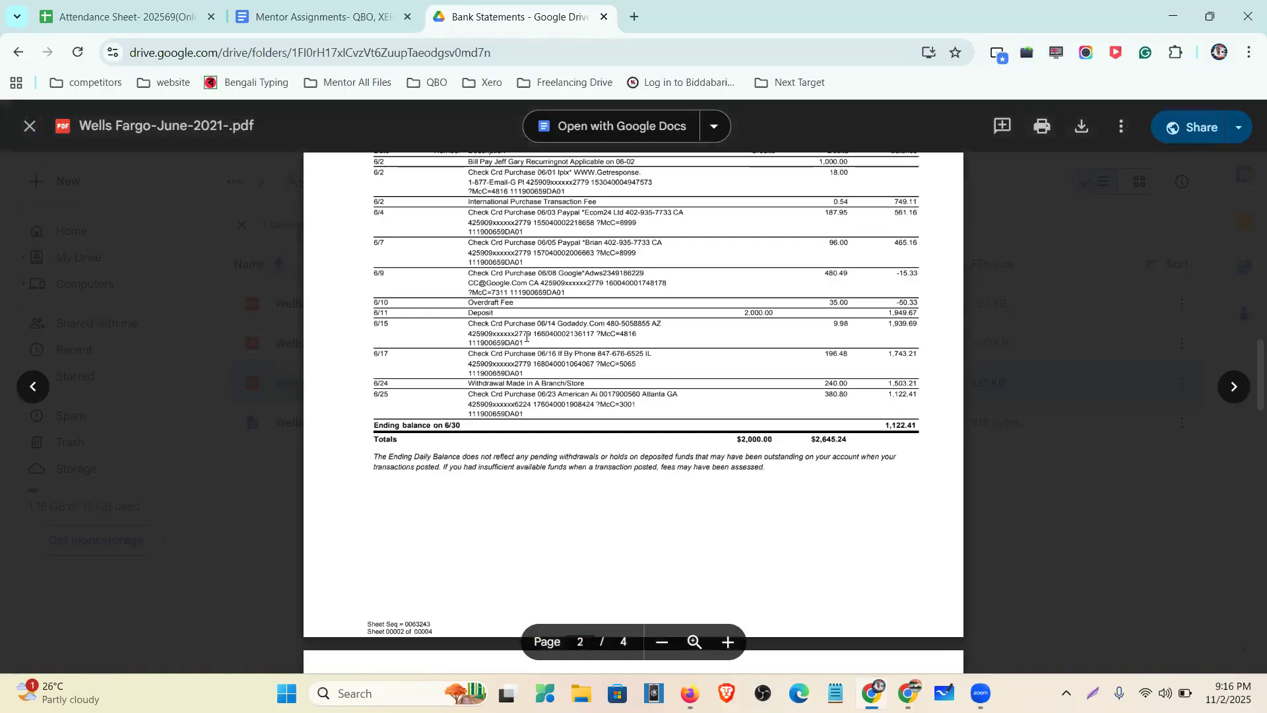
scroll(530, 329, "down", 20)
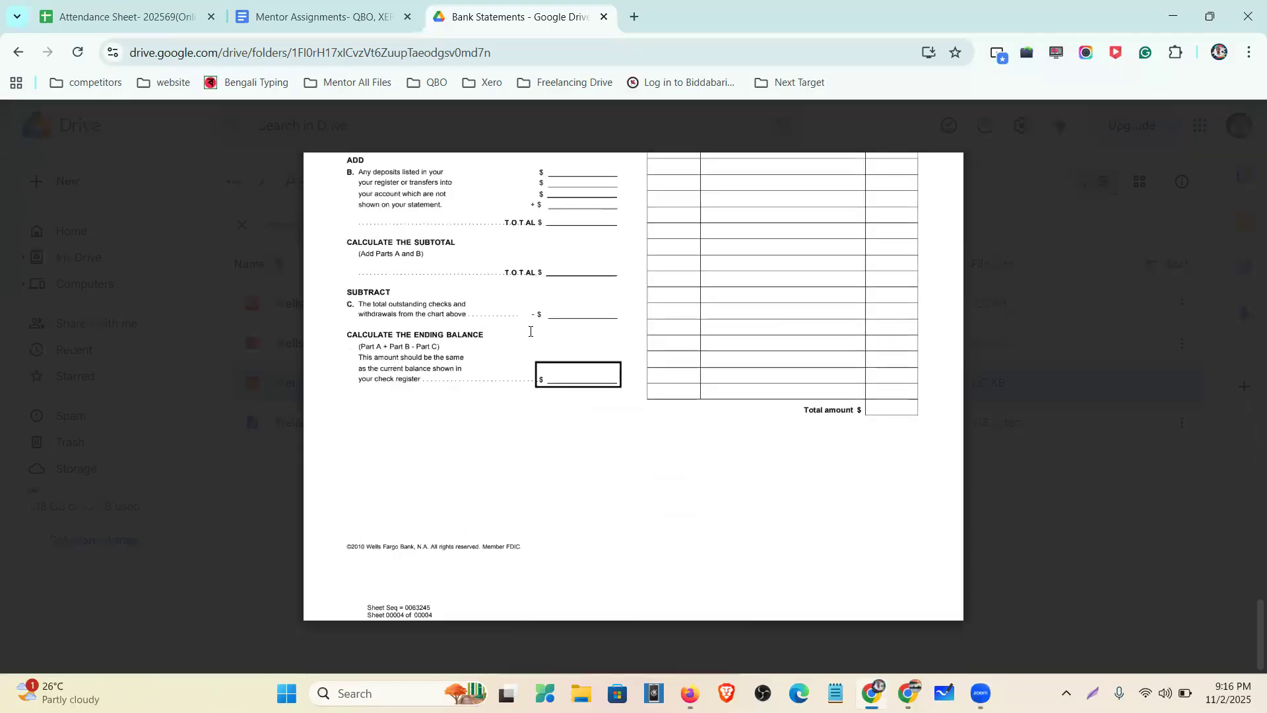
scroll(530, 332, "up", 20)
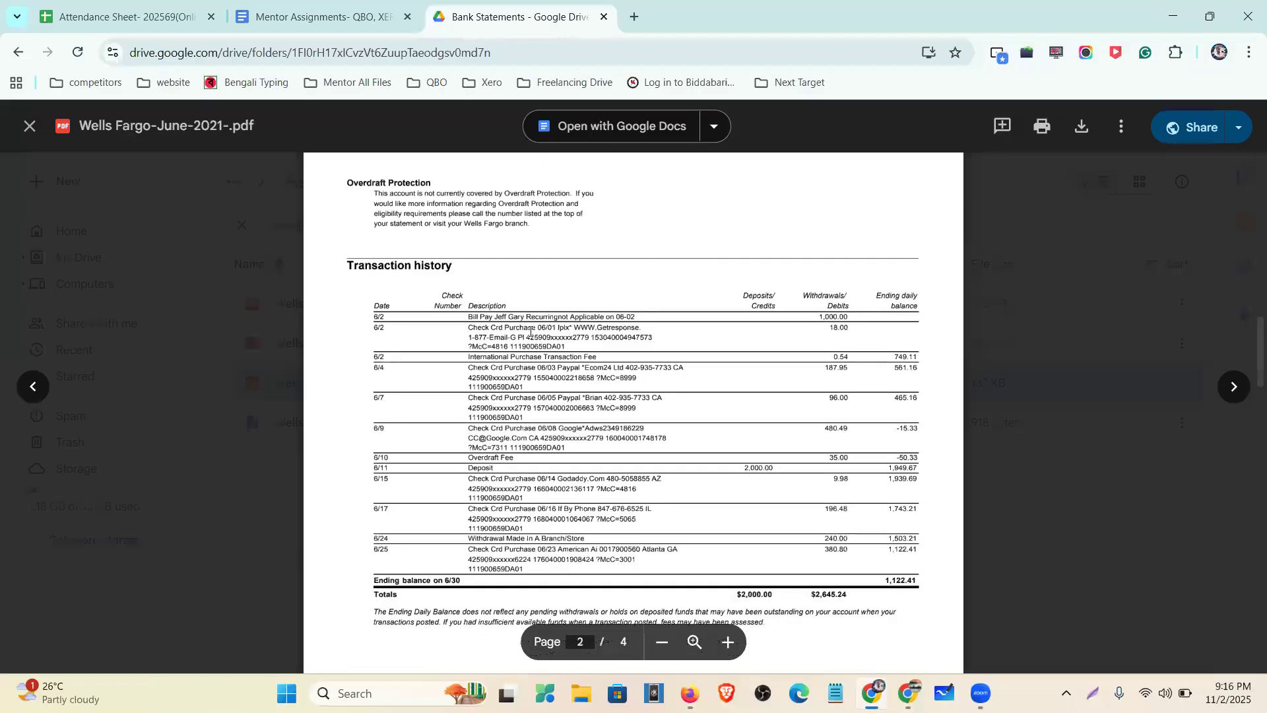
scroll(530, 331, "up", 2)
scroll(530, 331, "up", 1)
key("ctrl+equal")
key("ctrl+equal")
- Highlight the statement's June 2021 dates, $1,767.65 beginning and $1,122.41 ending balances, and totals
left_click_drag(474, 249, 608, 249)
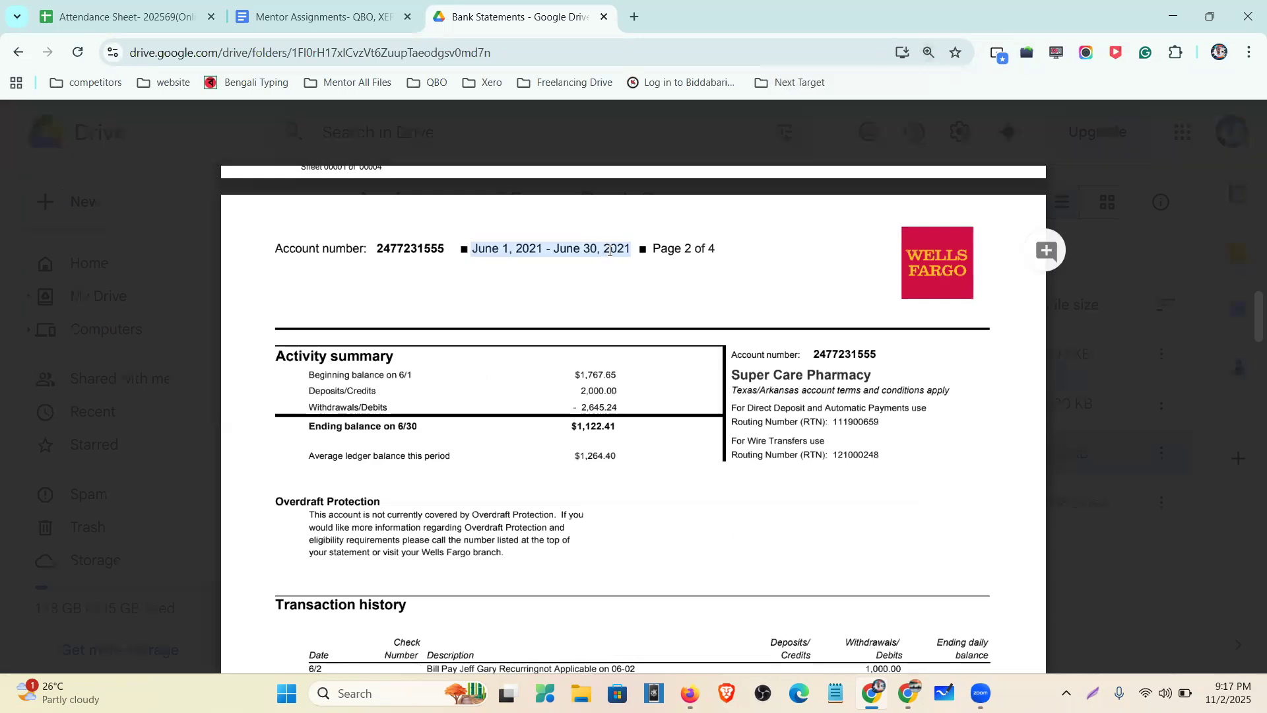
left_click_drag(309, 373, 632, 377)
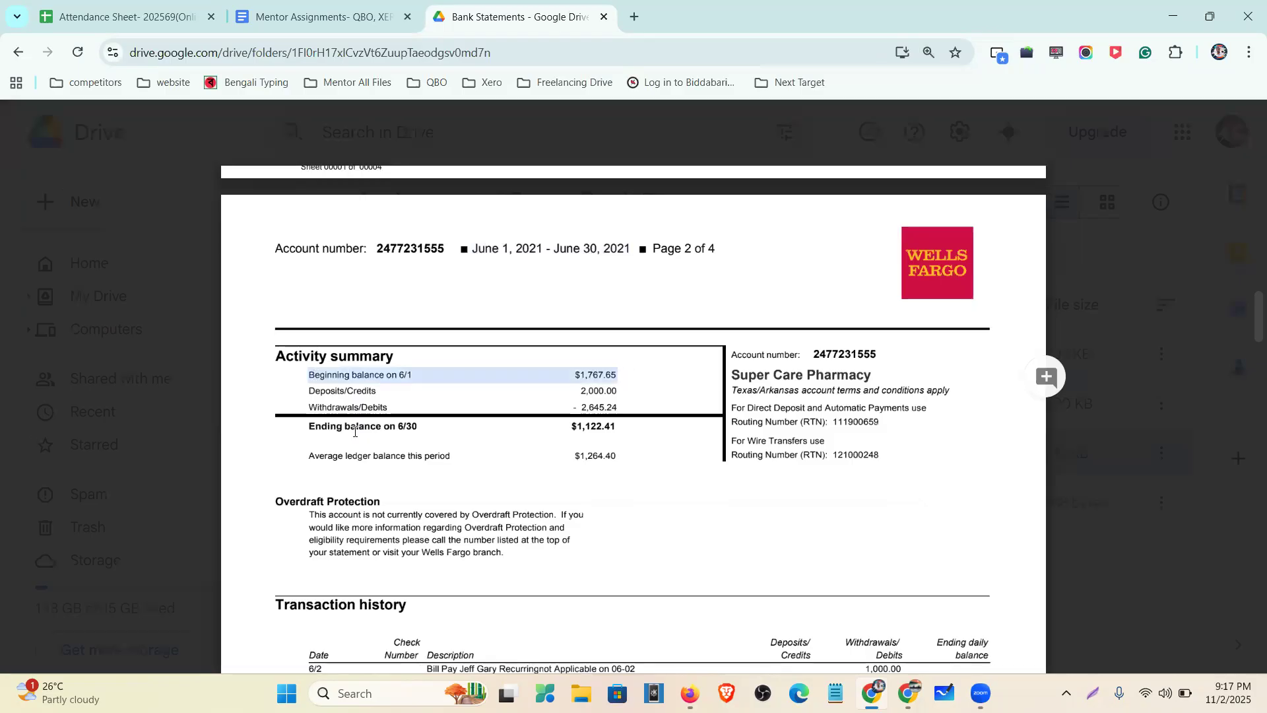
left_click_drag(295, 425, 624, 427)
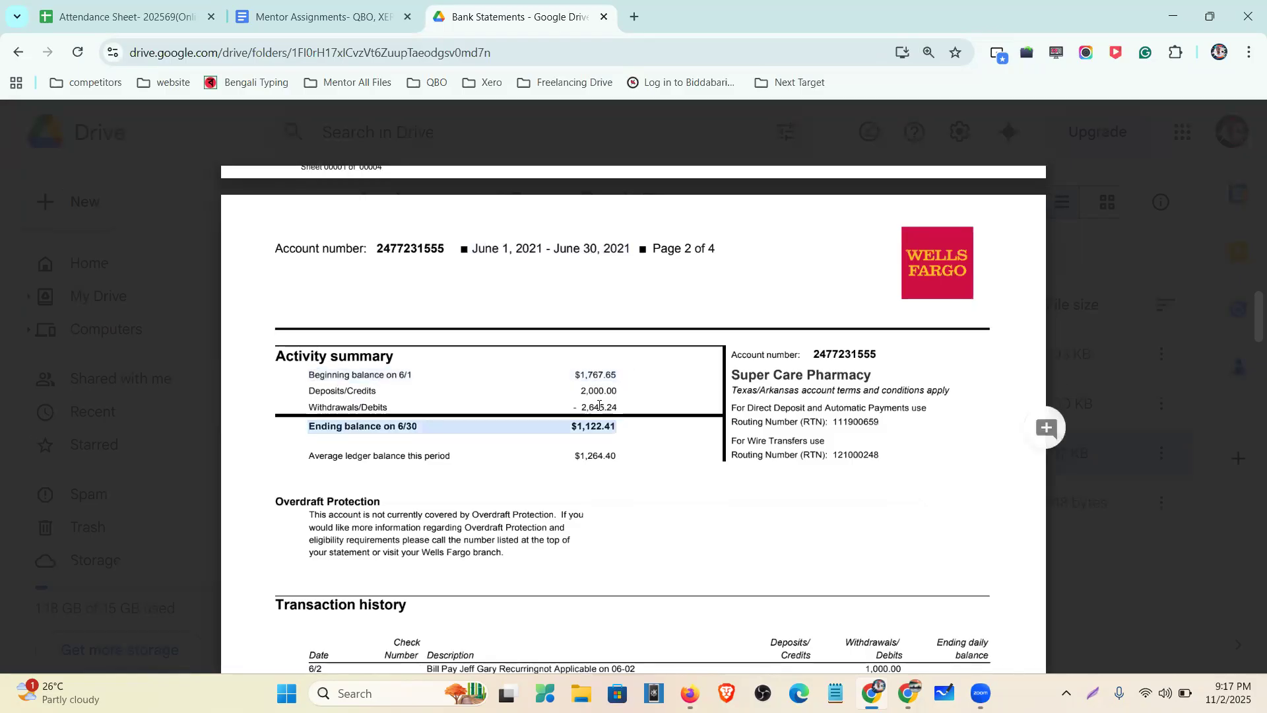
left_click_drag(309, 390, 621, 409)
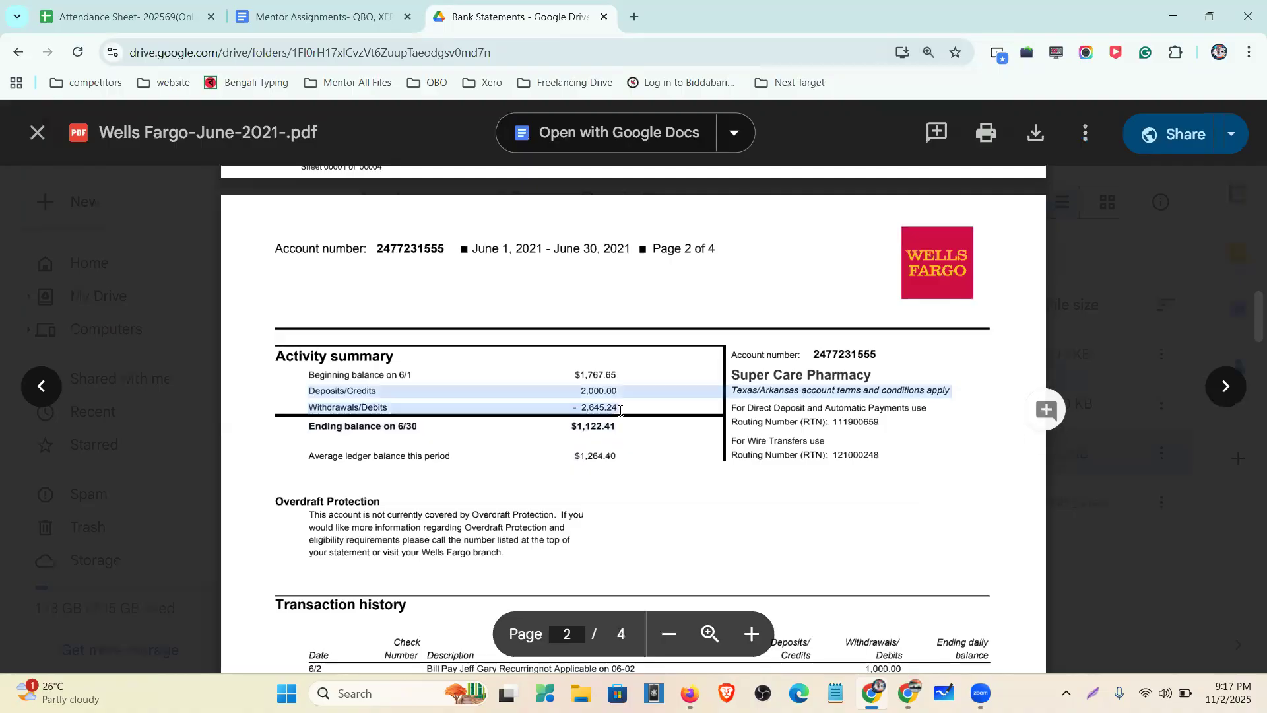
left_click_drag(308, 374, 361, 378)
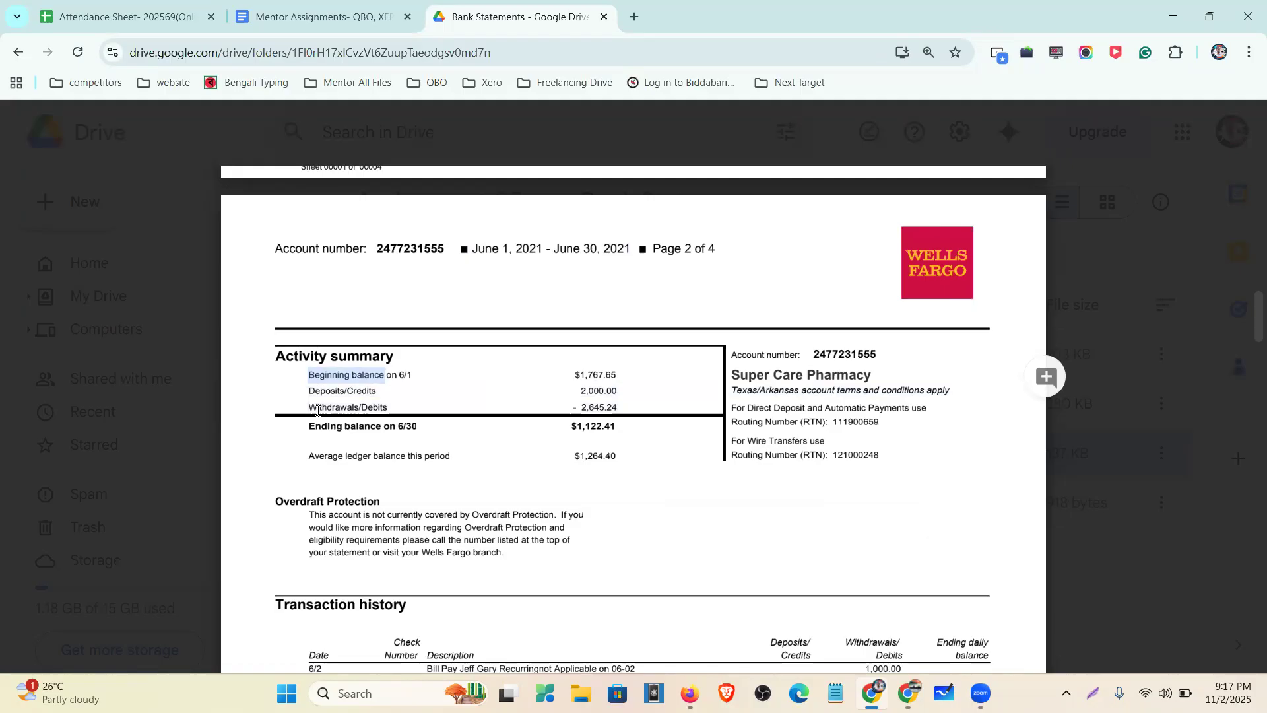
left_click_drag(302, 426, 447, 422)
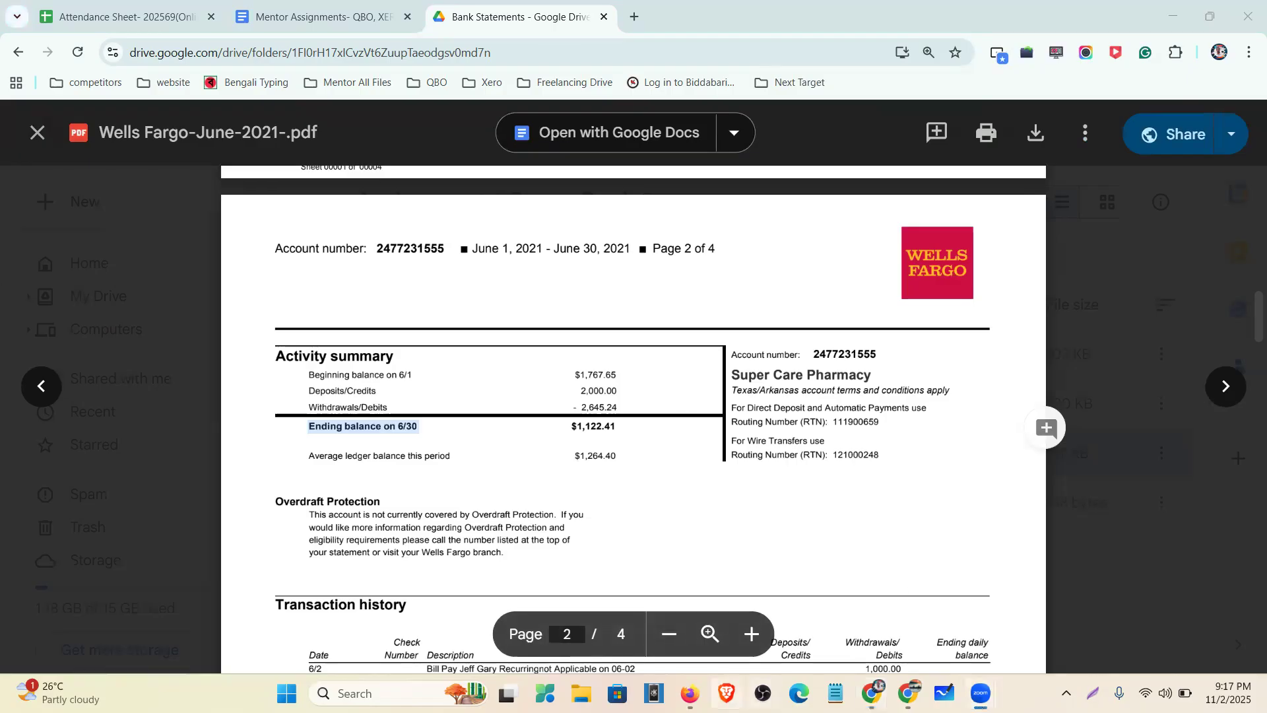
left_click(690, 694)
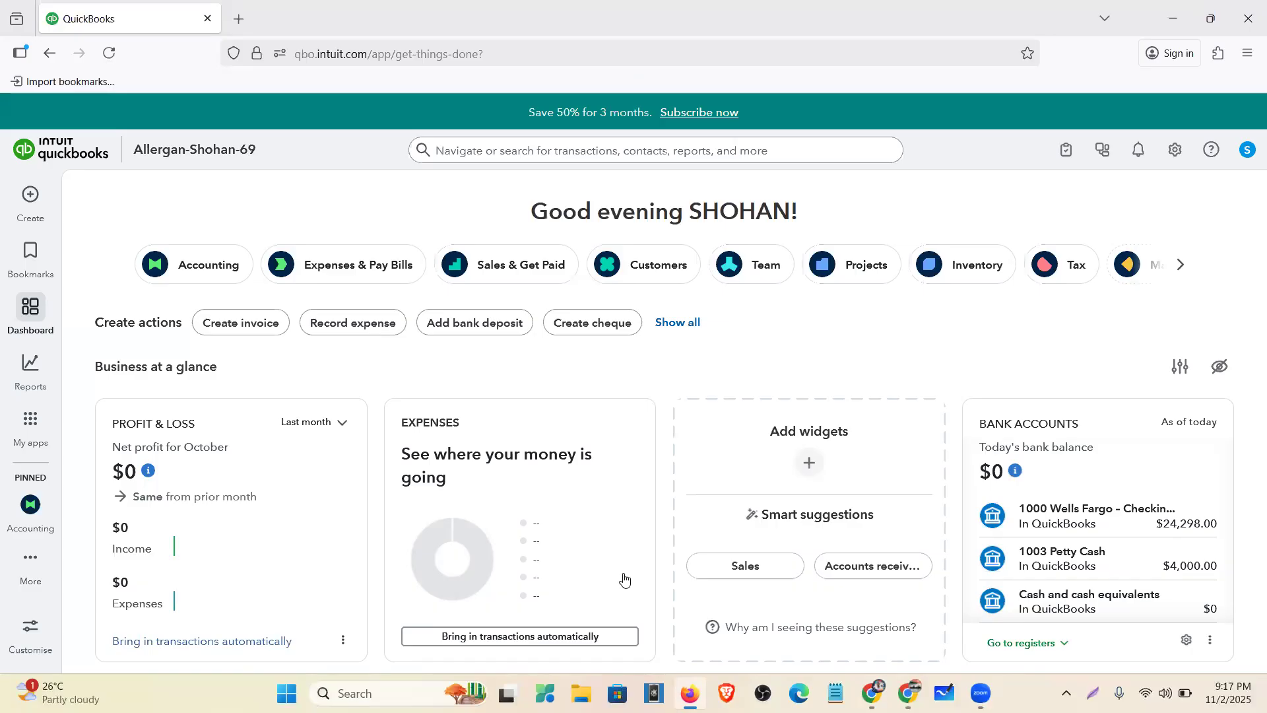
- Open the Chart of accounts from My apps > Accounting, collapse the apps panel, and start a new account
mouse_move(33, 429)
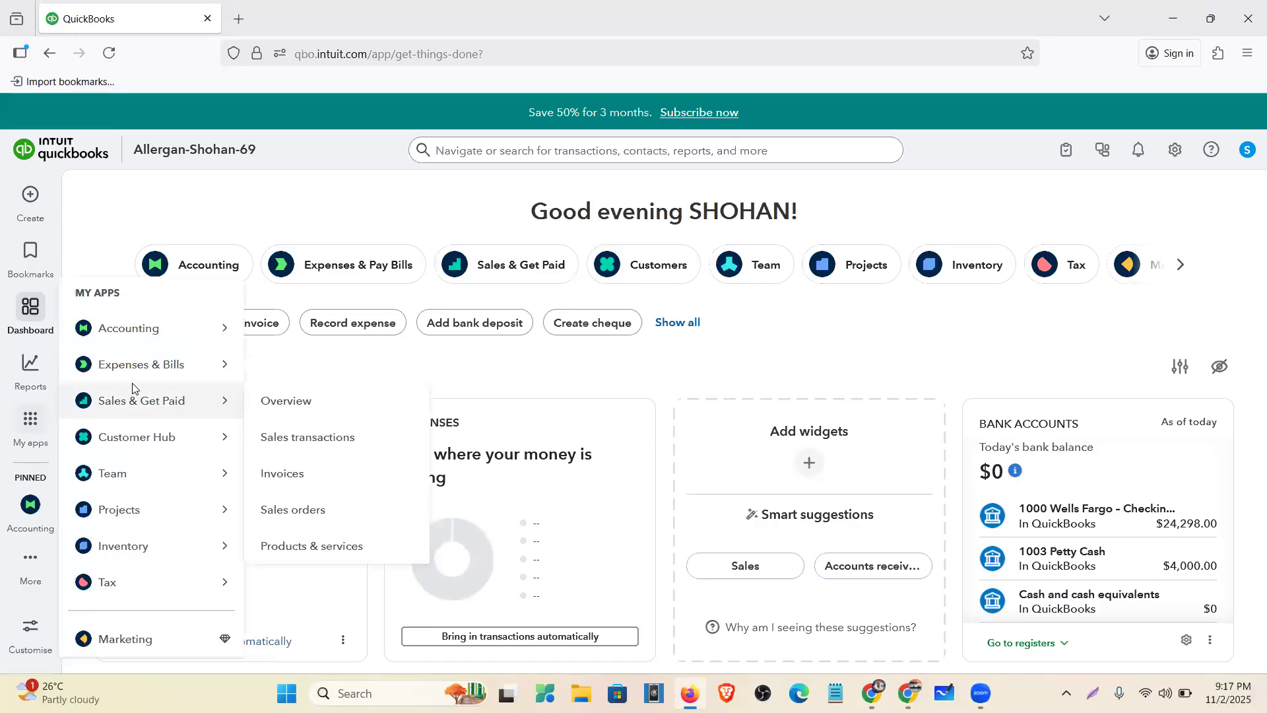
mouse_move(144, 328)
left_click(304, 479)
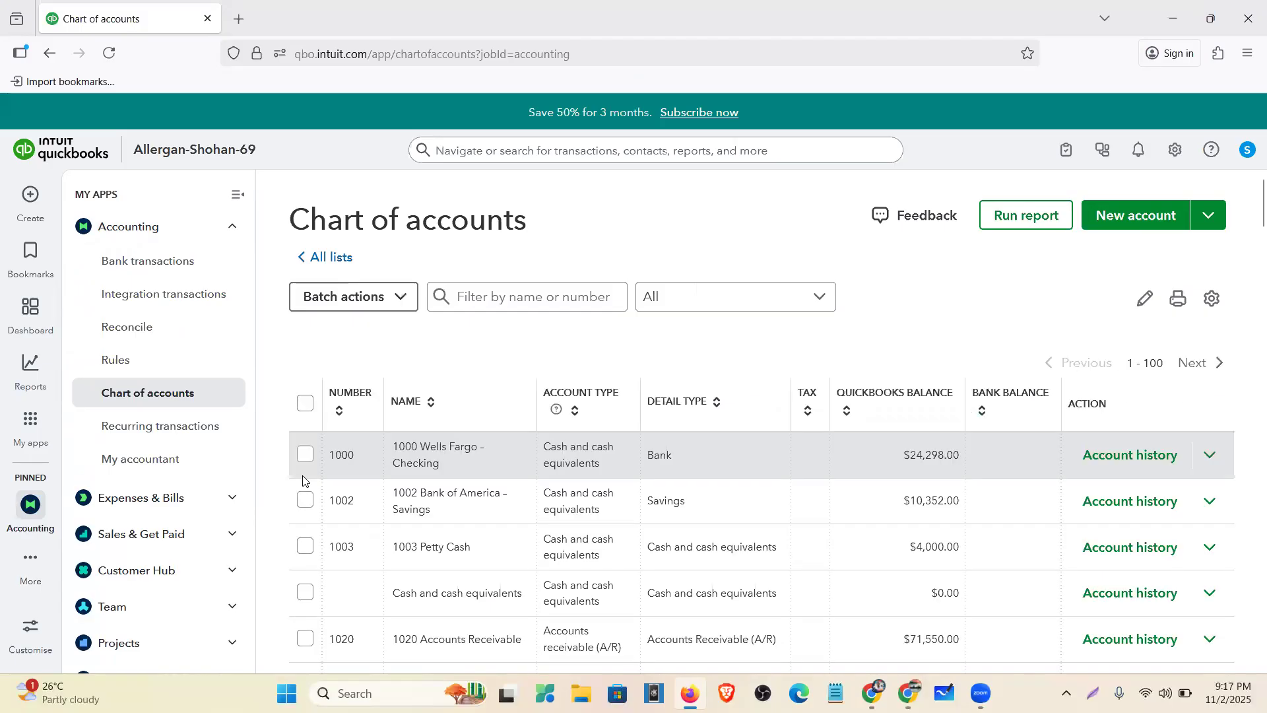
left_click(236, 194)
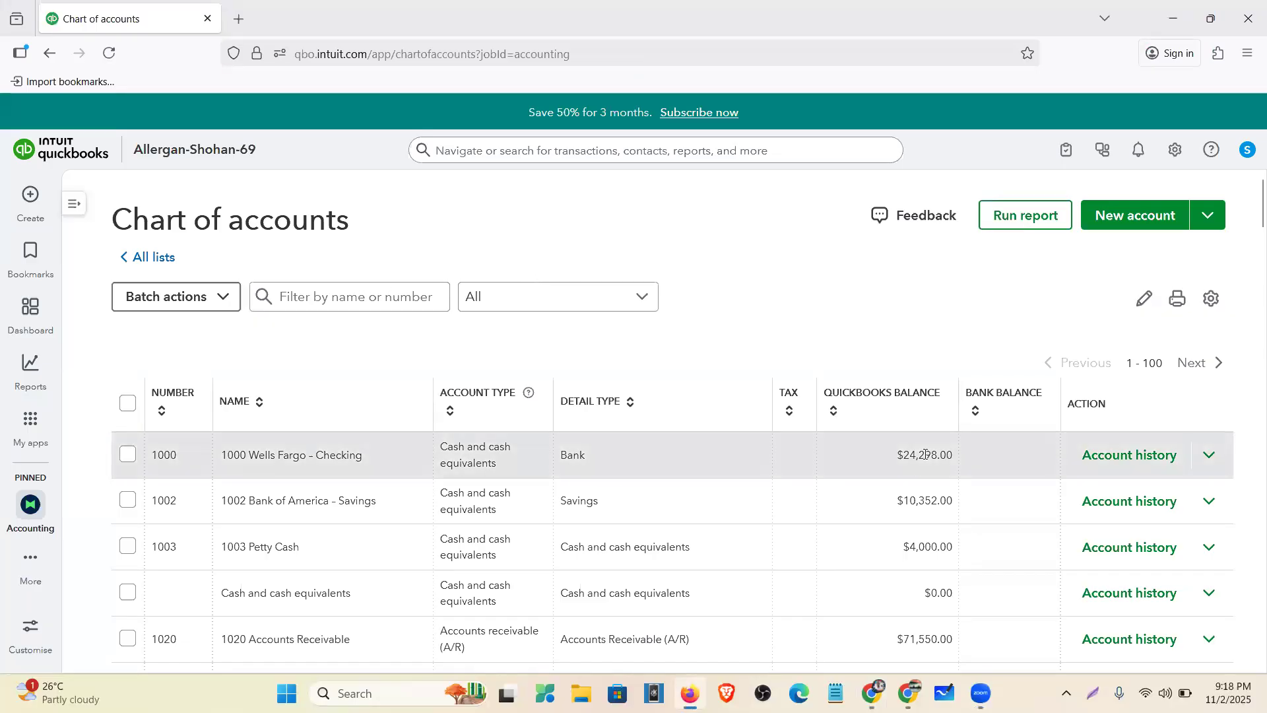
left_click(1130, 216)
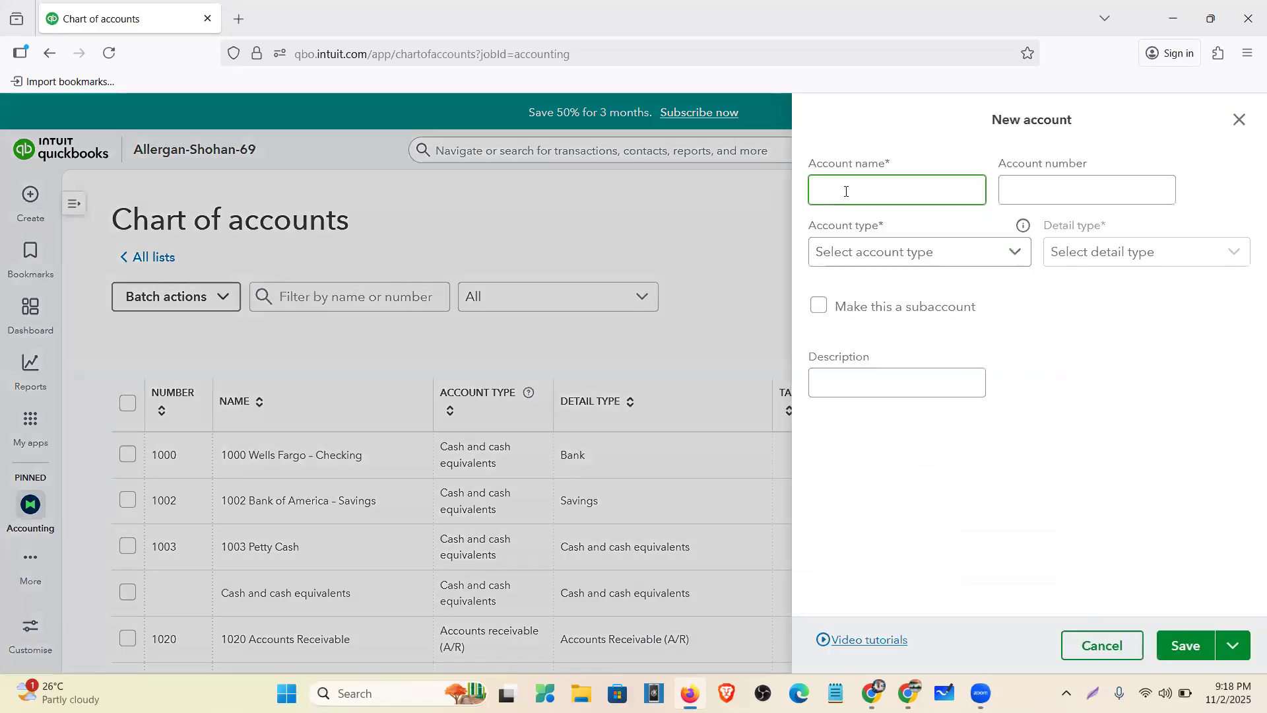
- Name the account 'Welles Fargo- Renconcile', number 1010, type Cash and cash equivalents, detail Bank
type("Welles Fargo- Renconcile")
left_click(1108, 191)
type("10")
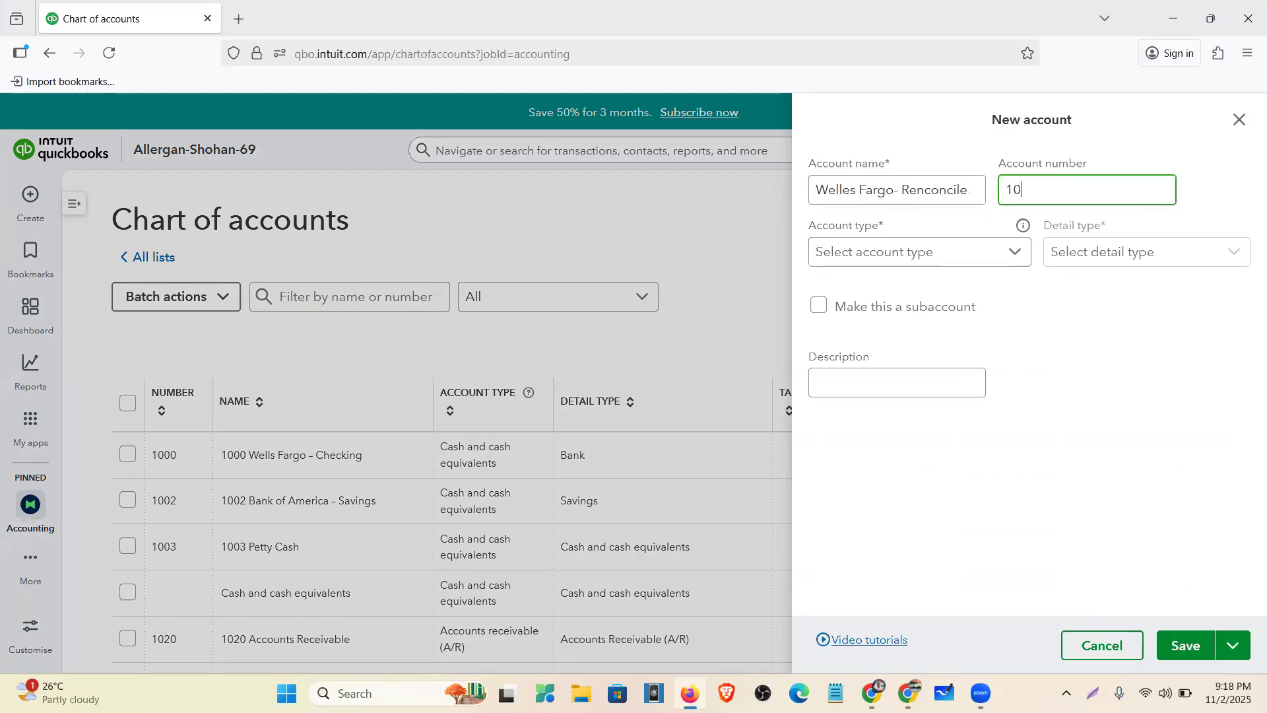
type("10")
key("Tab")
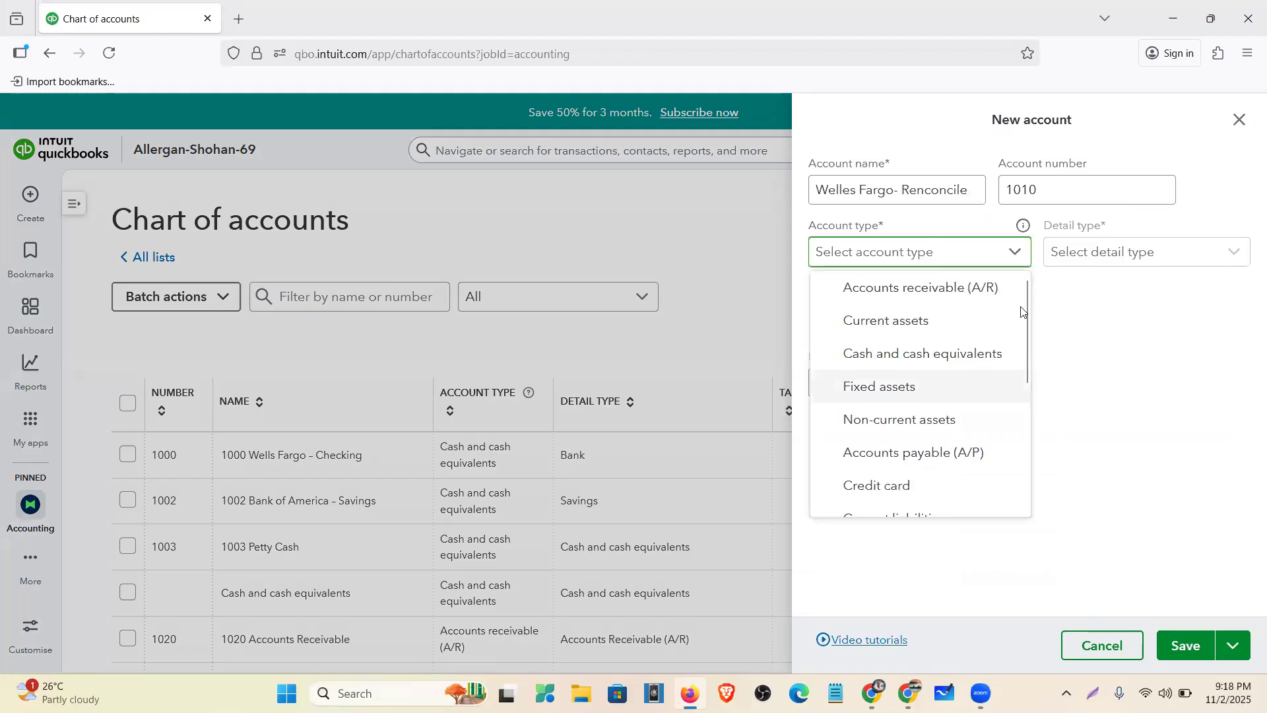
left_click(922, 354)
left_click(1114, 254)
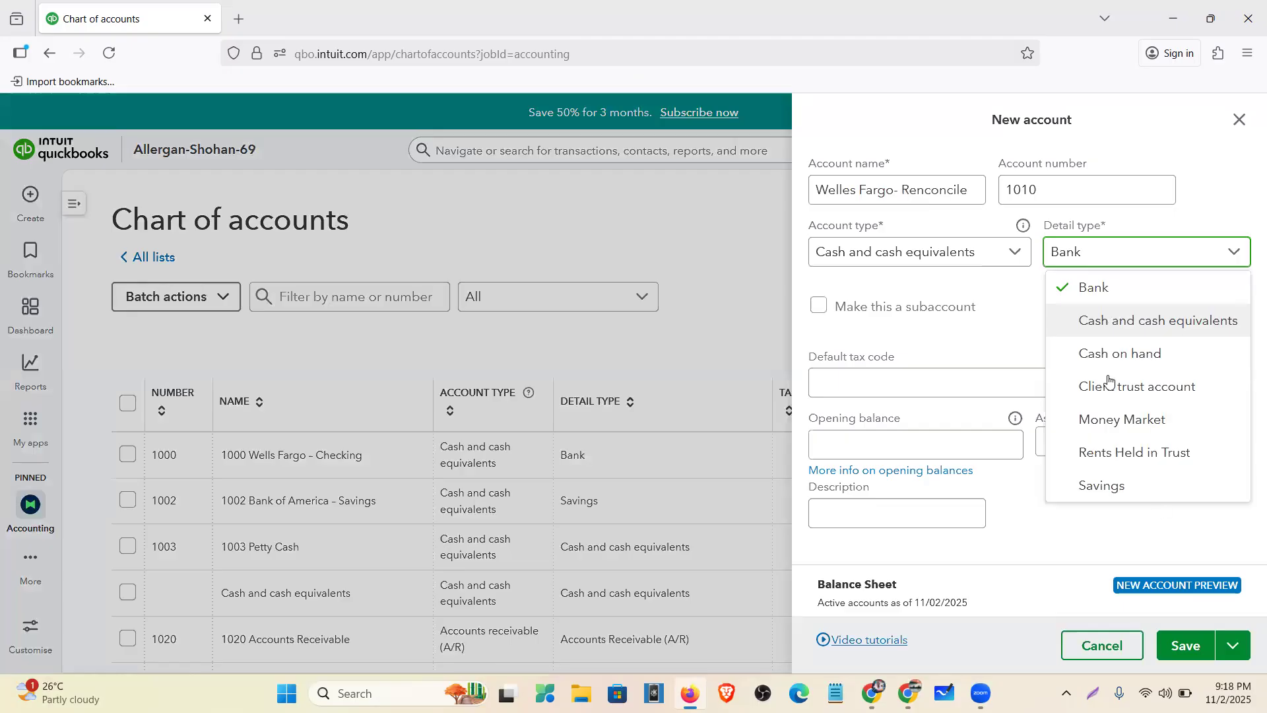
left_click(897, 449)
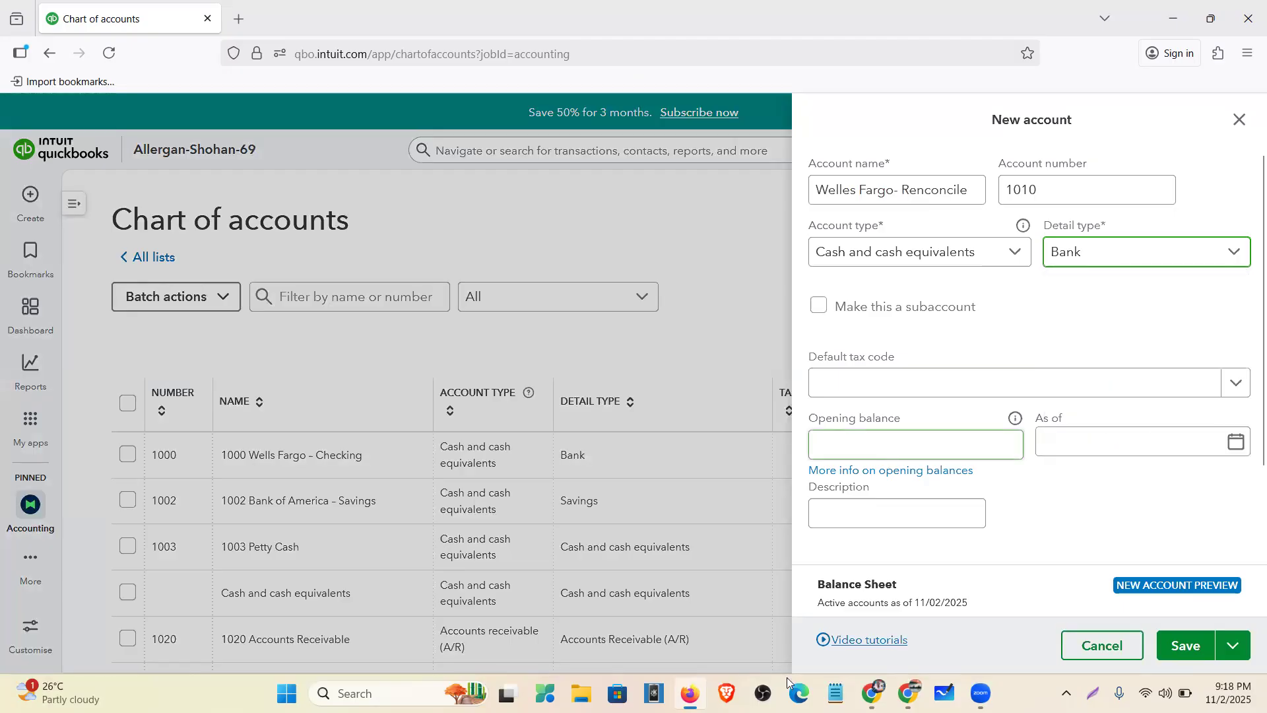
- Paste the statement's 1,767.65 as opening balance, set as of 06/01/2021, and save the account
key("alt+Tab")
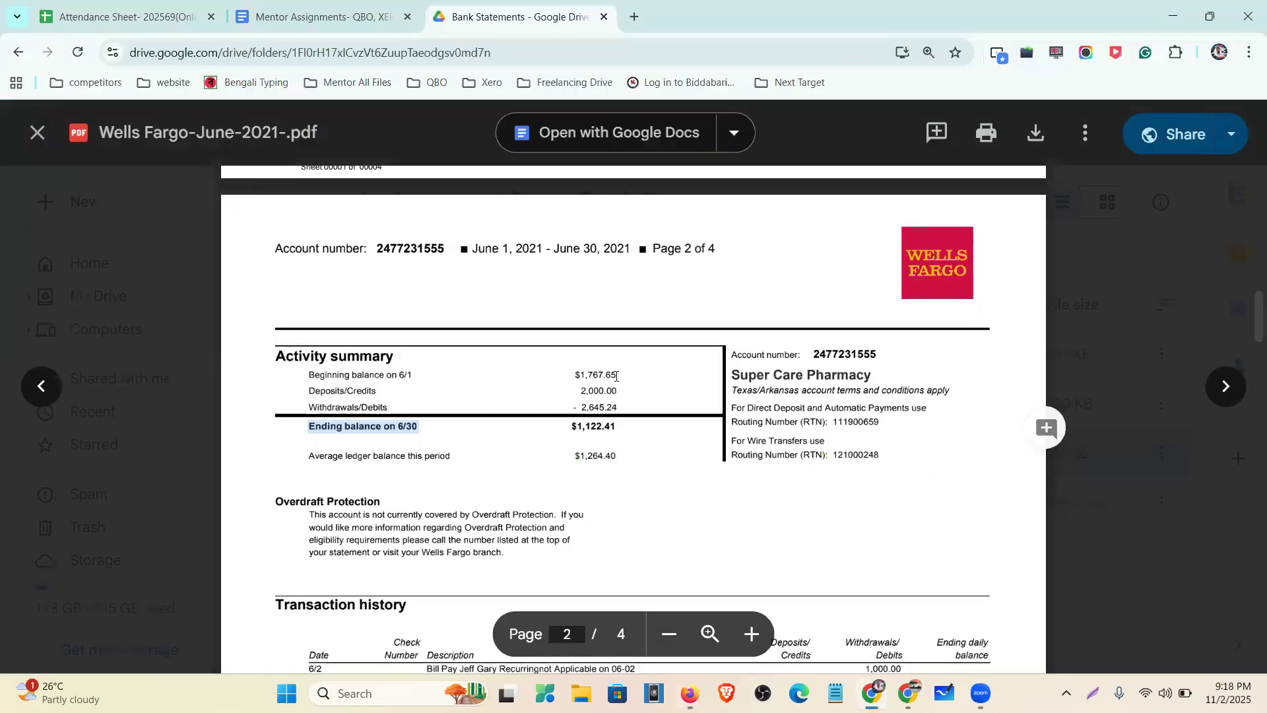
double_click(618, 402)
key("ctrl+c")
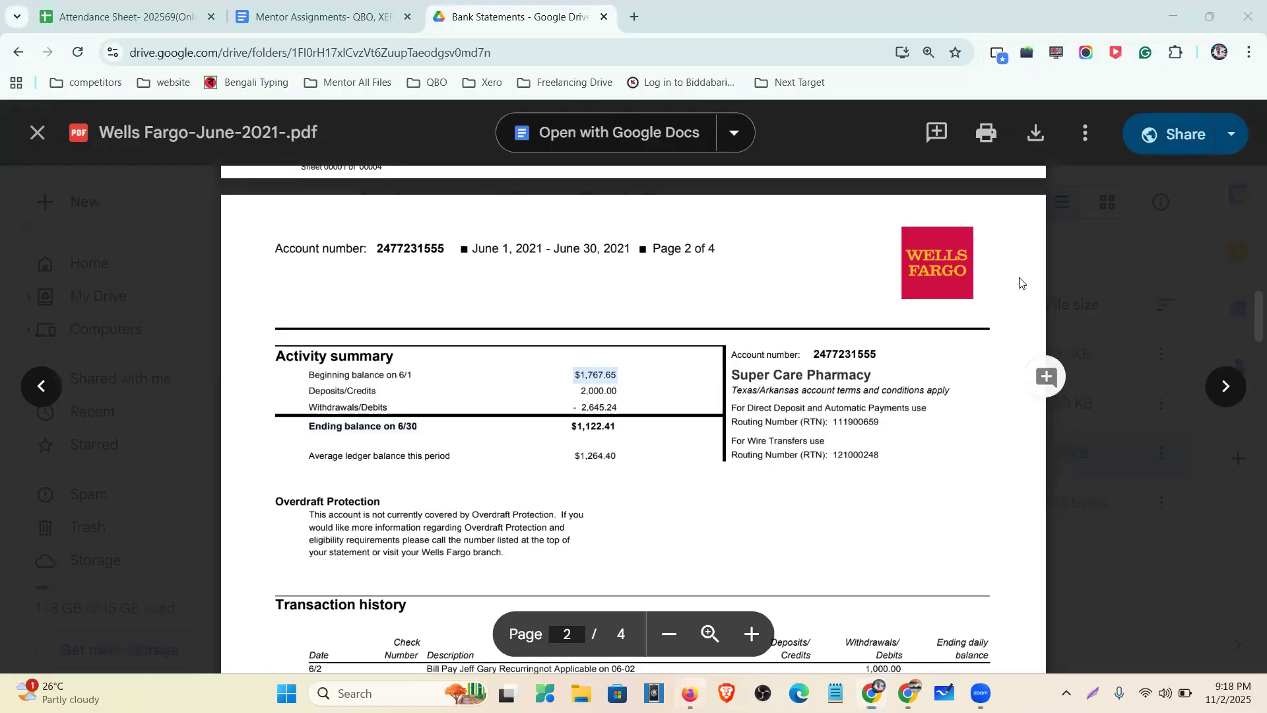
key("alt+Tab")
key("ctrl+v")
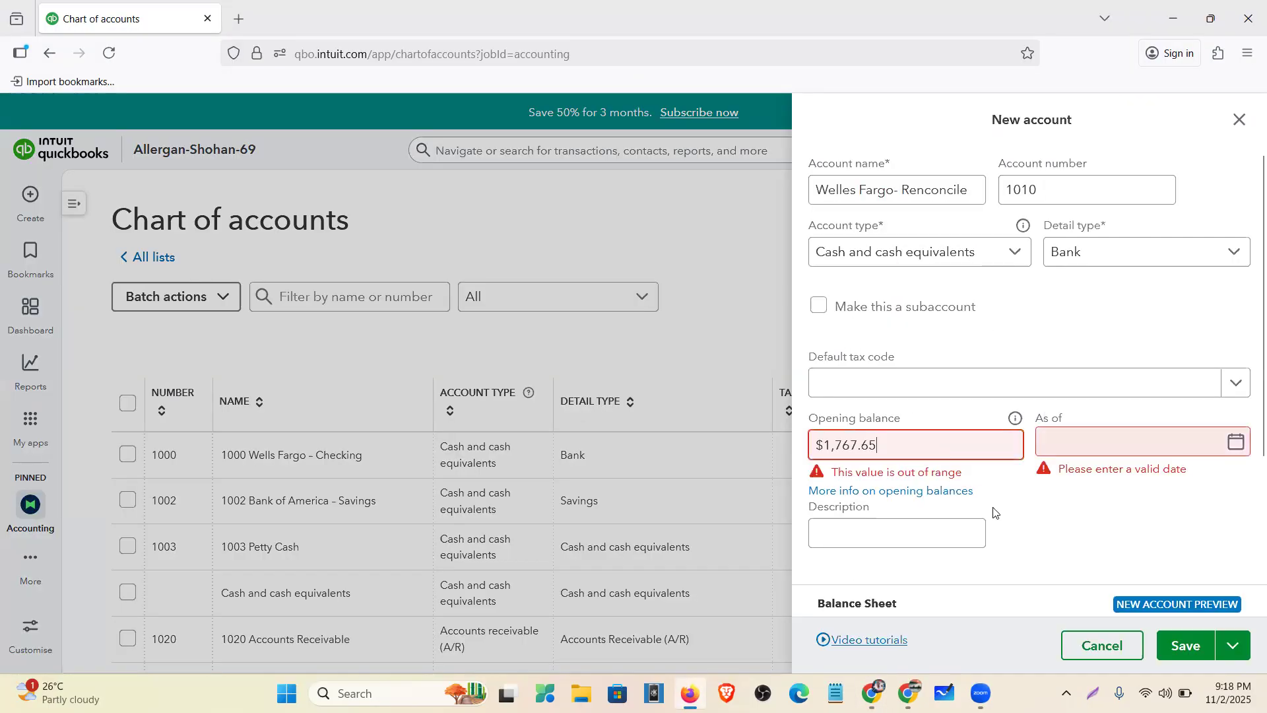
left_click(1115, 441)
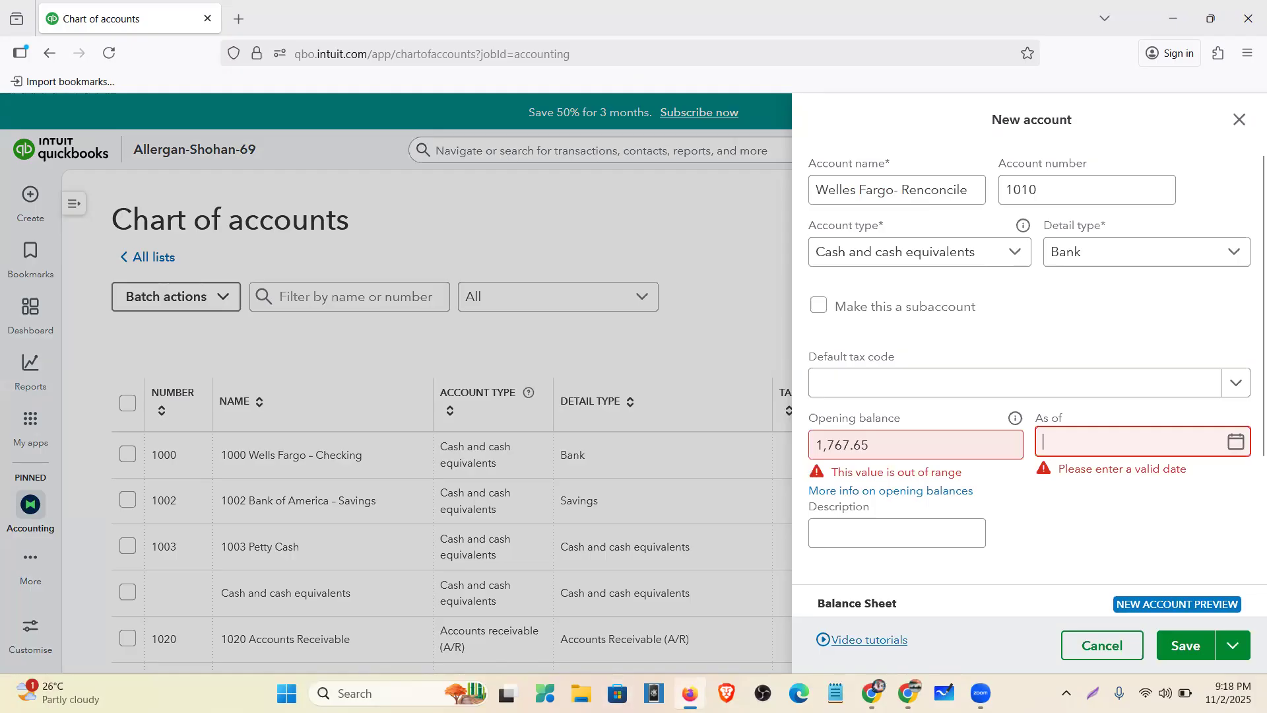
key("alt+Tab")
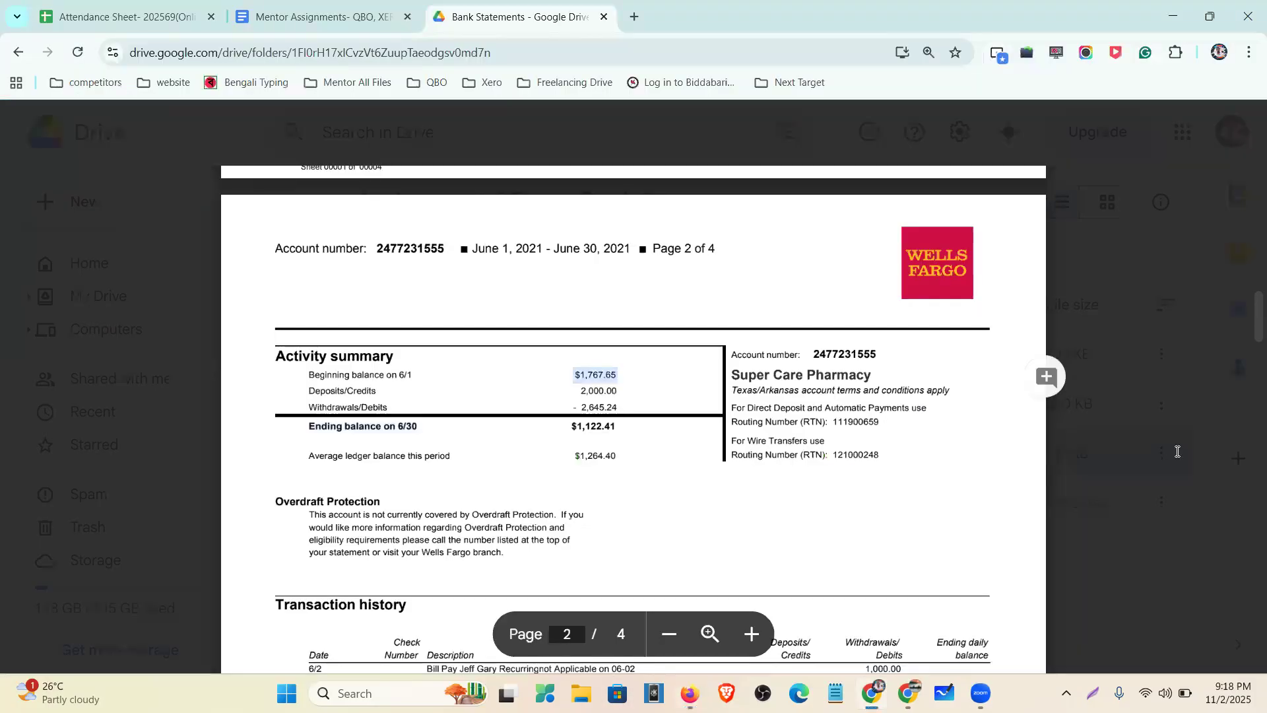
key("alt+Tab")
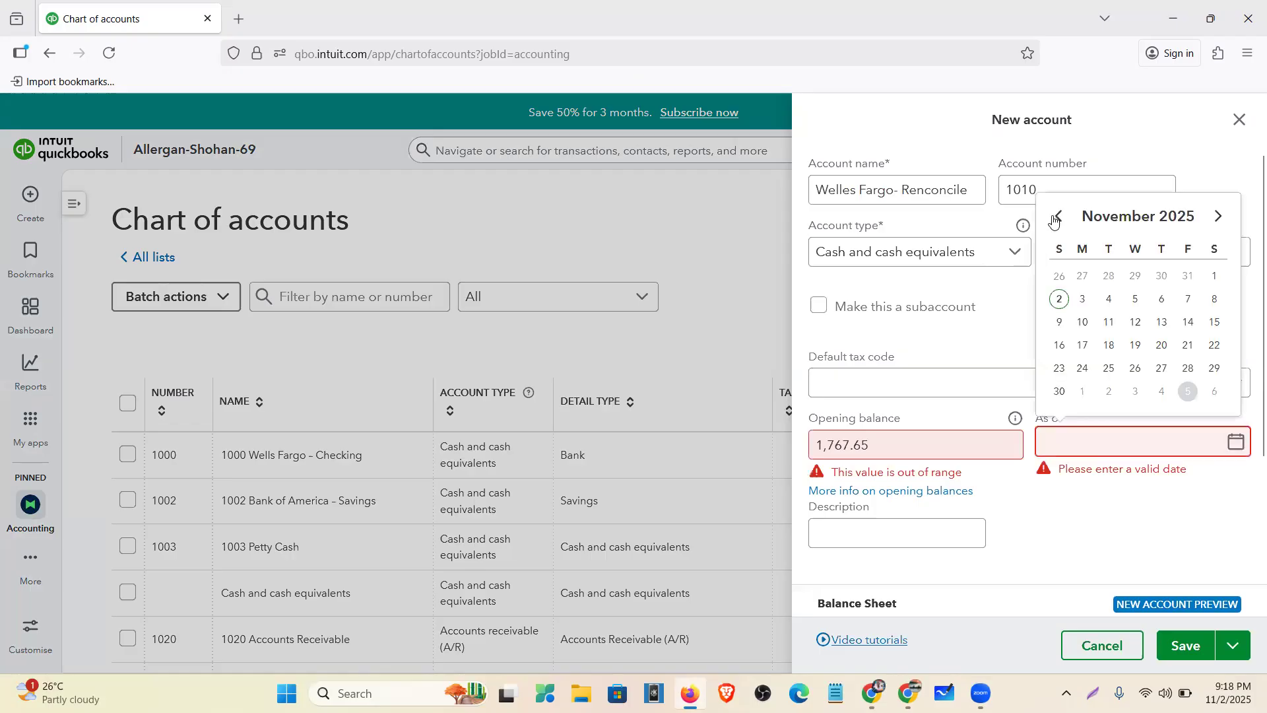
triple_click(1056, 218)
left_click(1056, 217)
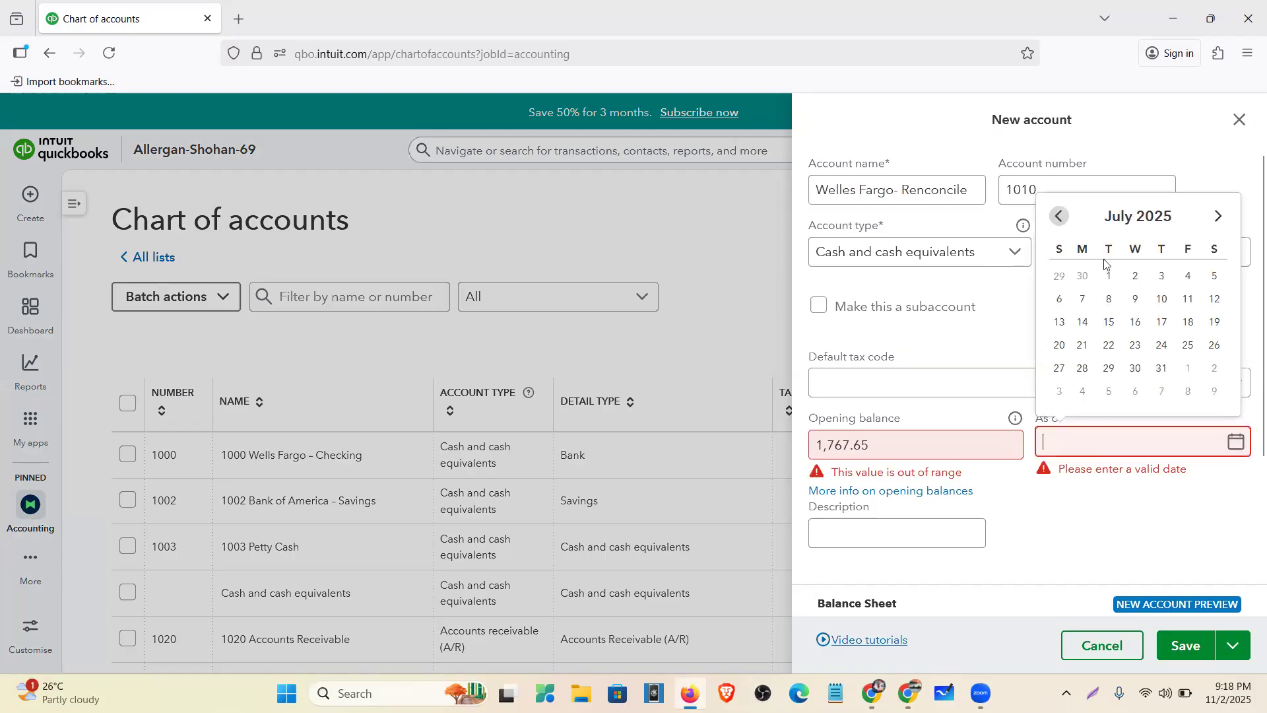
left_click(1056, 217)
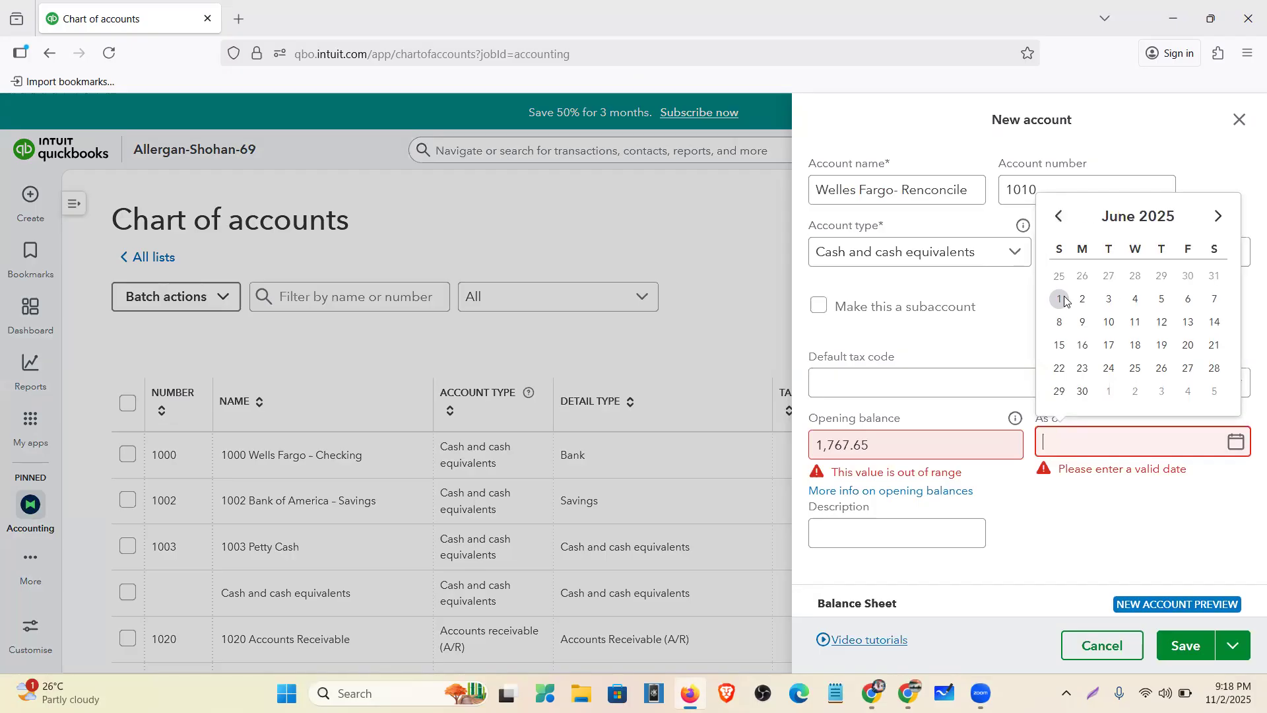
left_click(1061, 299)
type("1/2021")
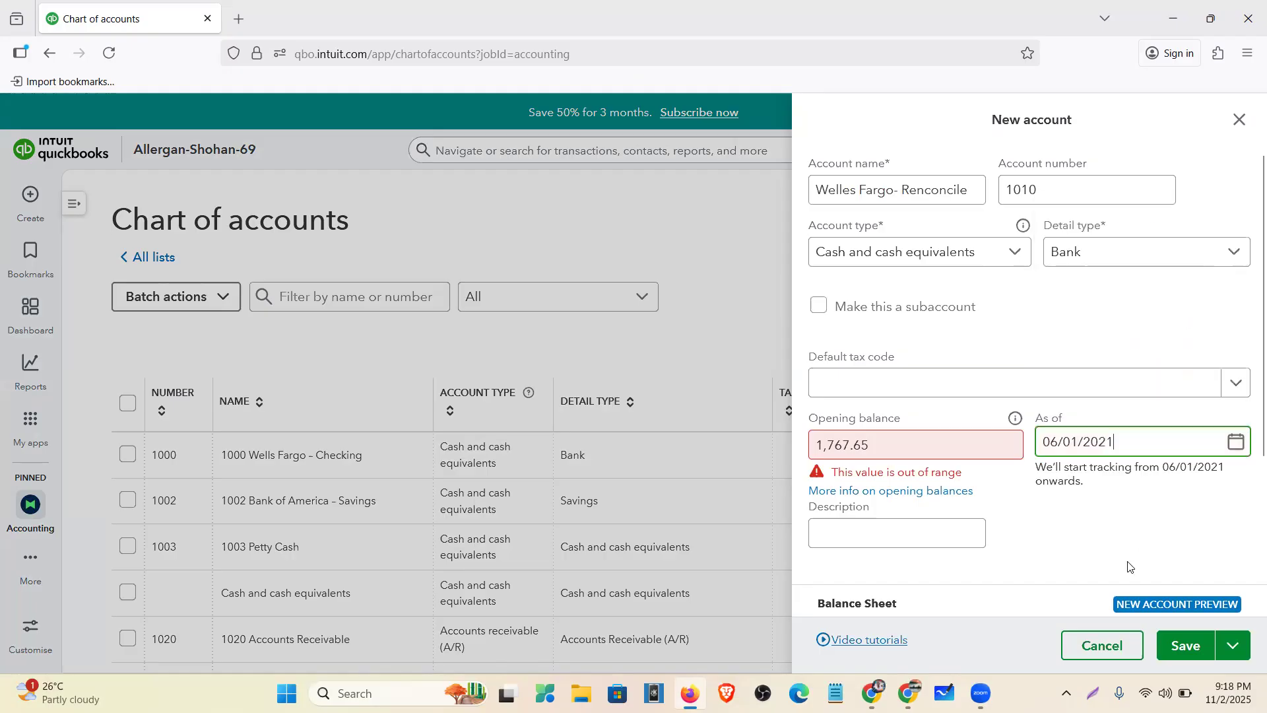
left_click(1130, 567)
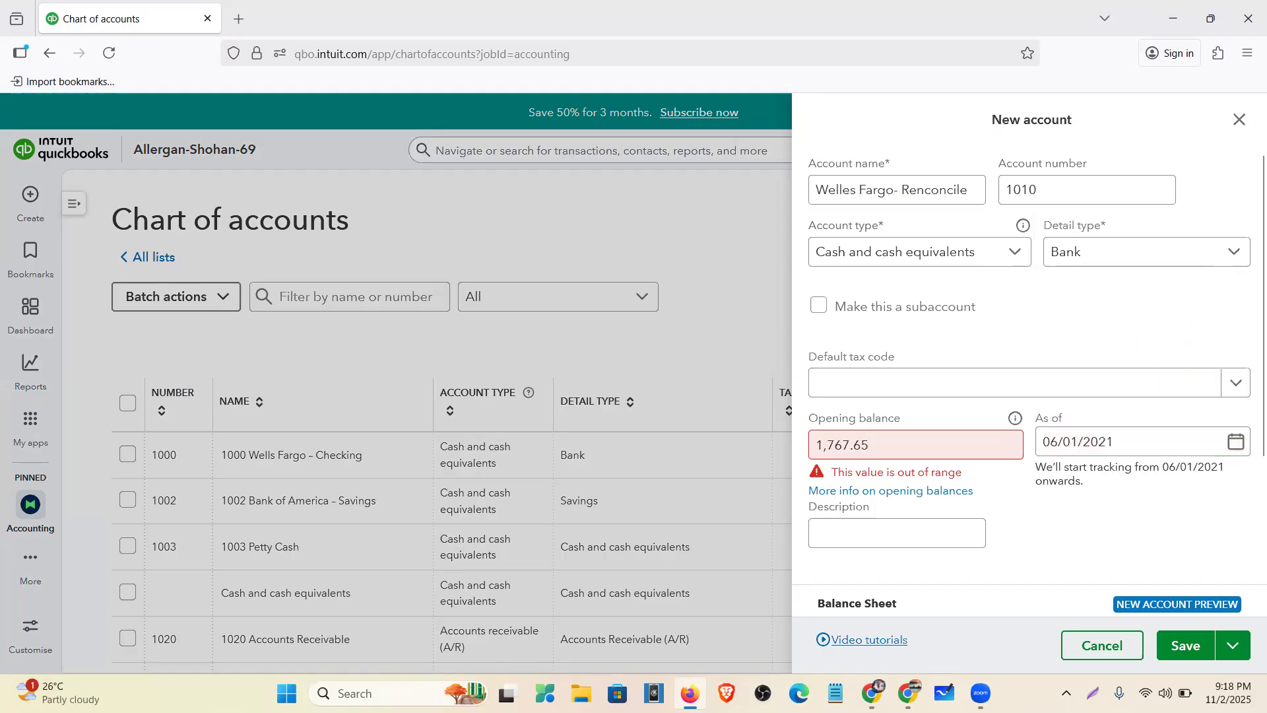
left_click(1187, 645)
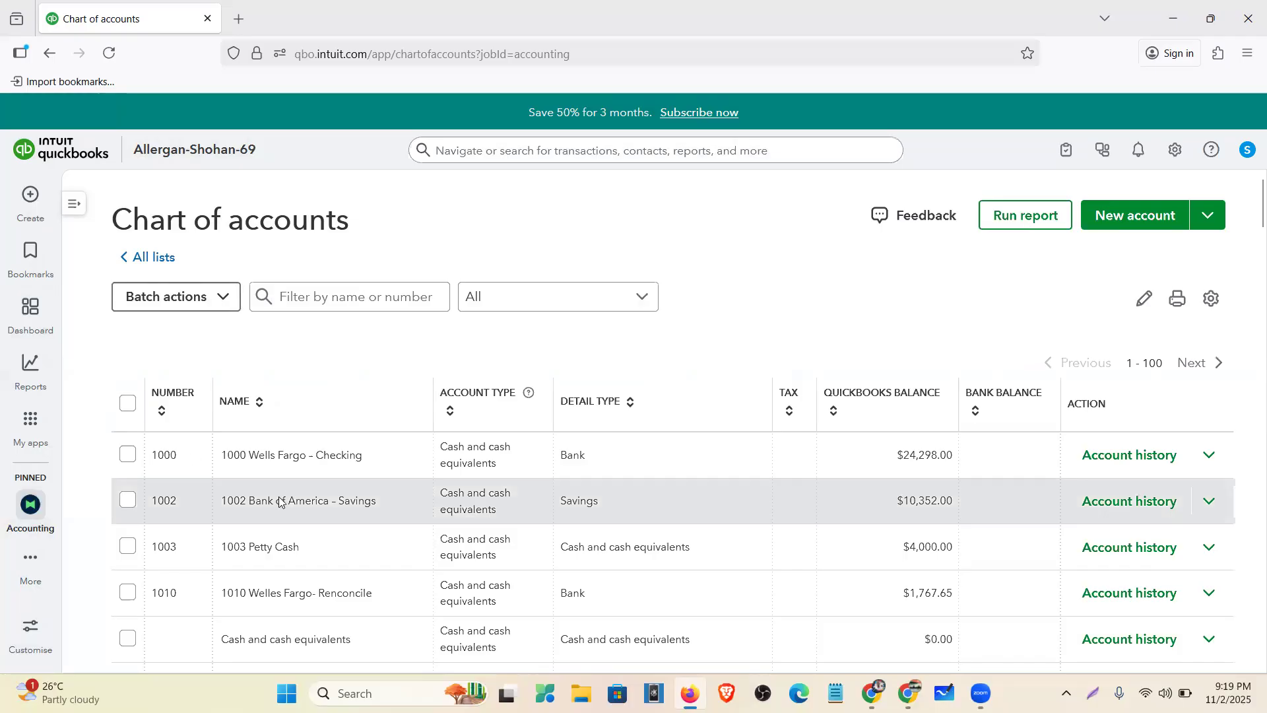
- Look over the Chart of accounts, then bring back the Wells Fargo statement in Google Drive
scroll(198, 457, "down", 3)
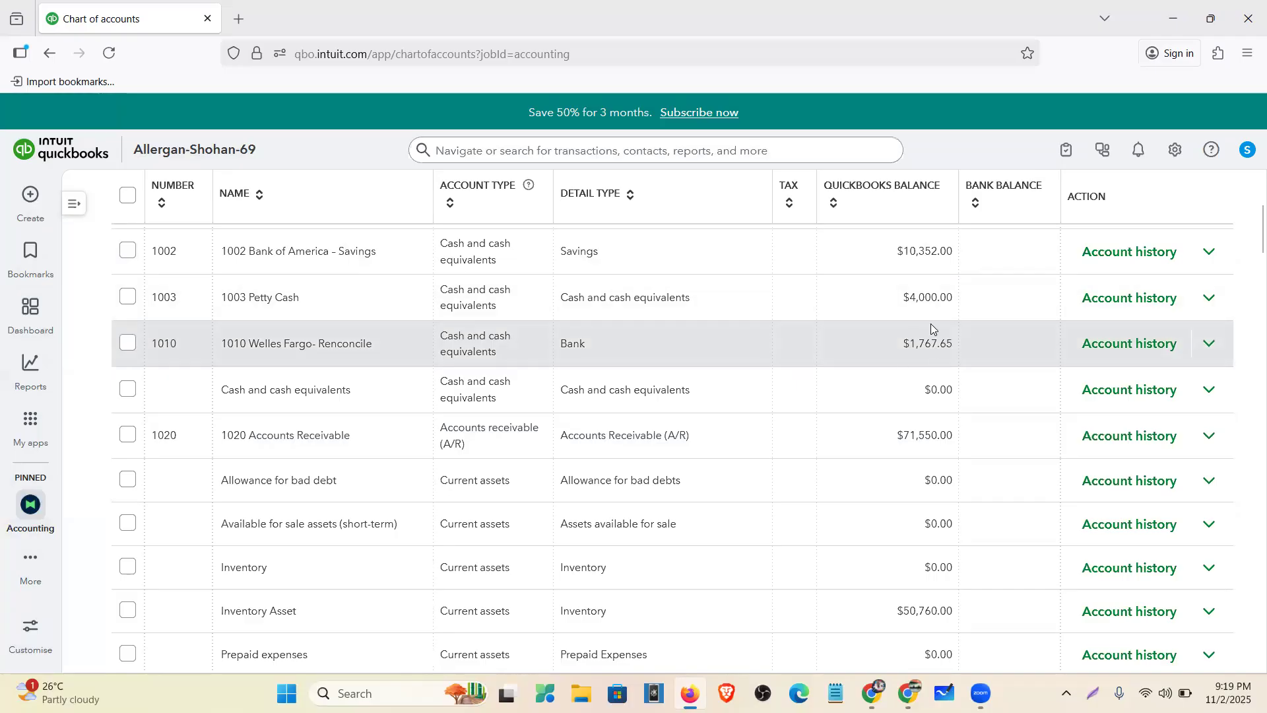
scroll(901, 394, "up", 2)
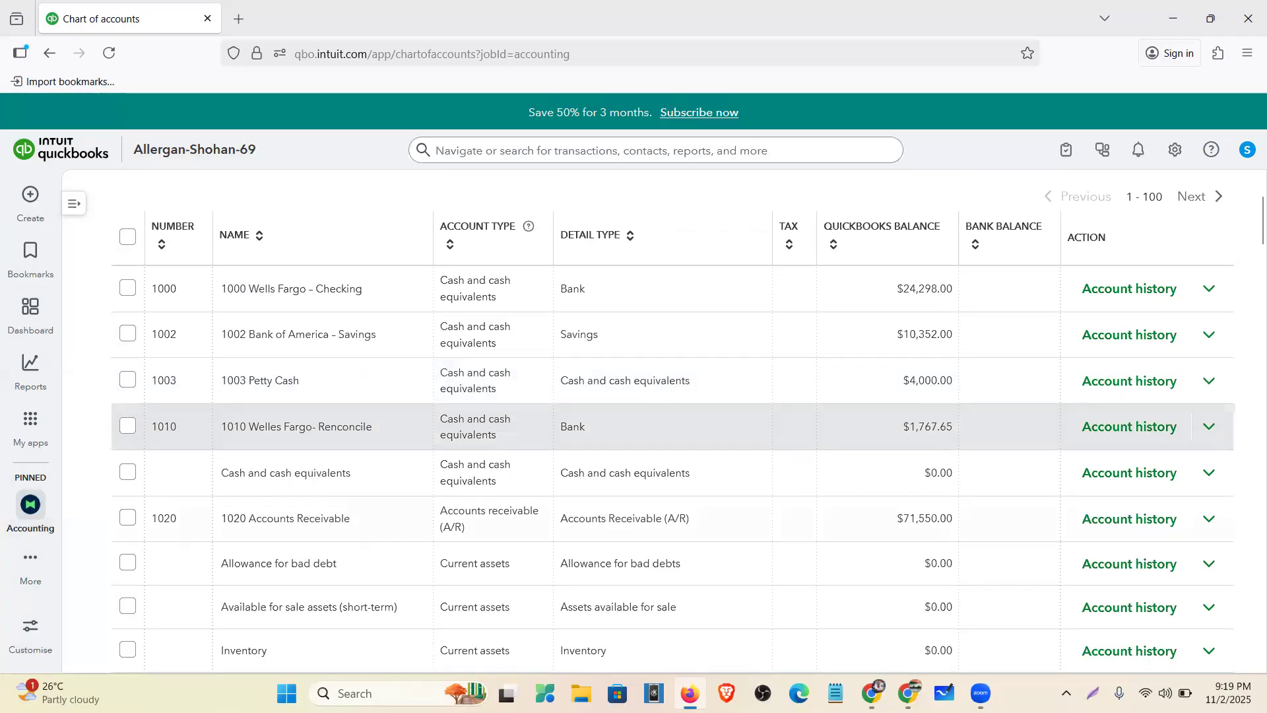
mouse_move(873, 694)
left_click(872, 634)
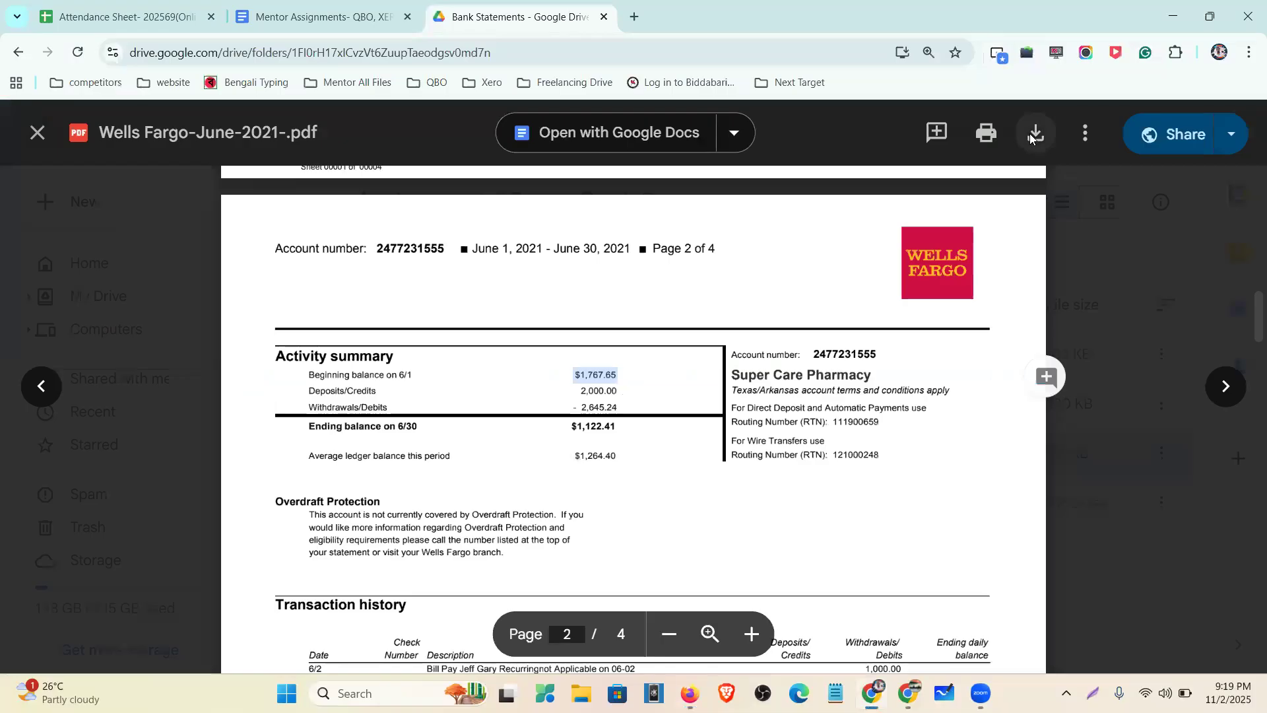
- Download the Wells Fargo June 2021 statement PDF and open a new browser tab
left_click(1033, 135)
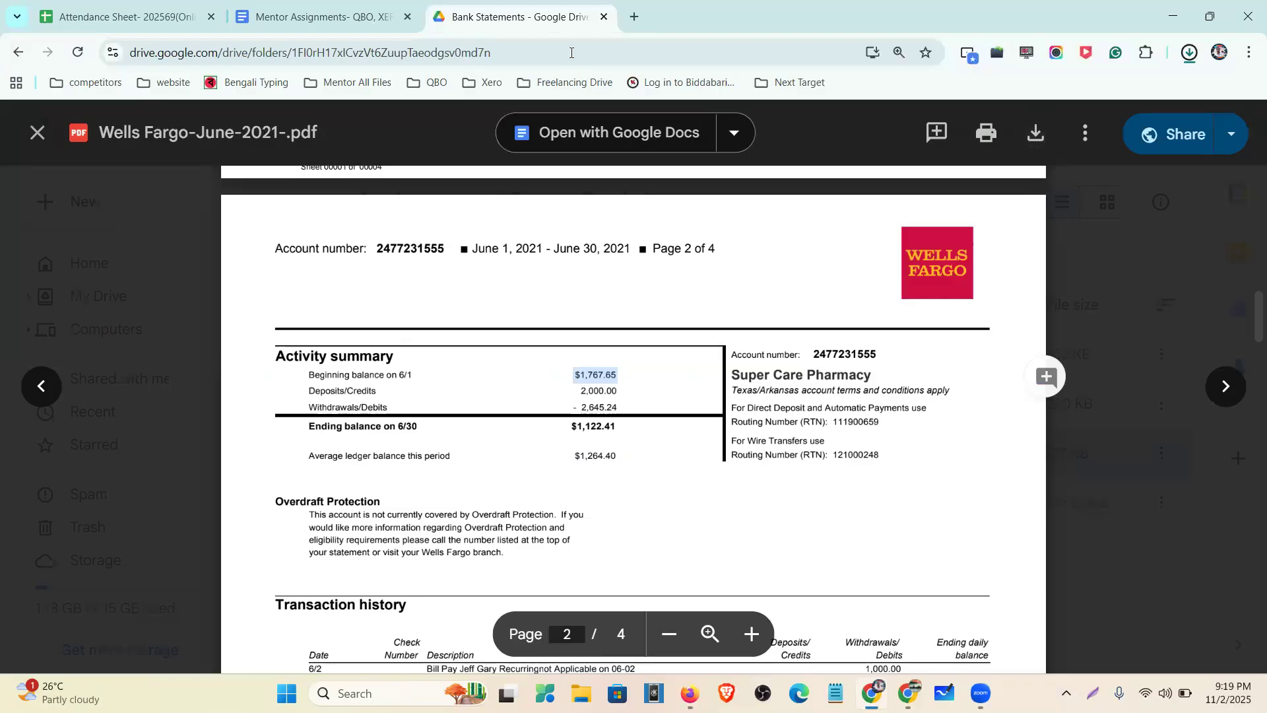
key("ctrl+t")
left_click(572, 52)
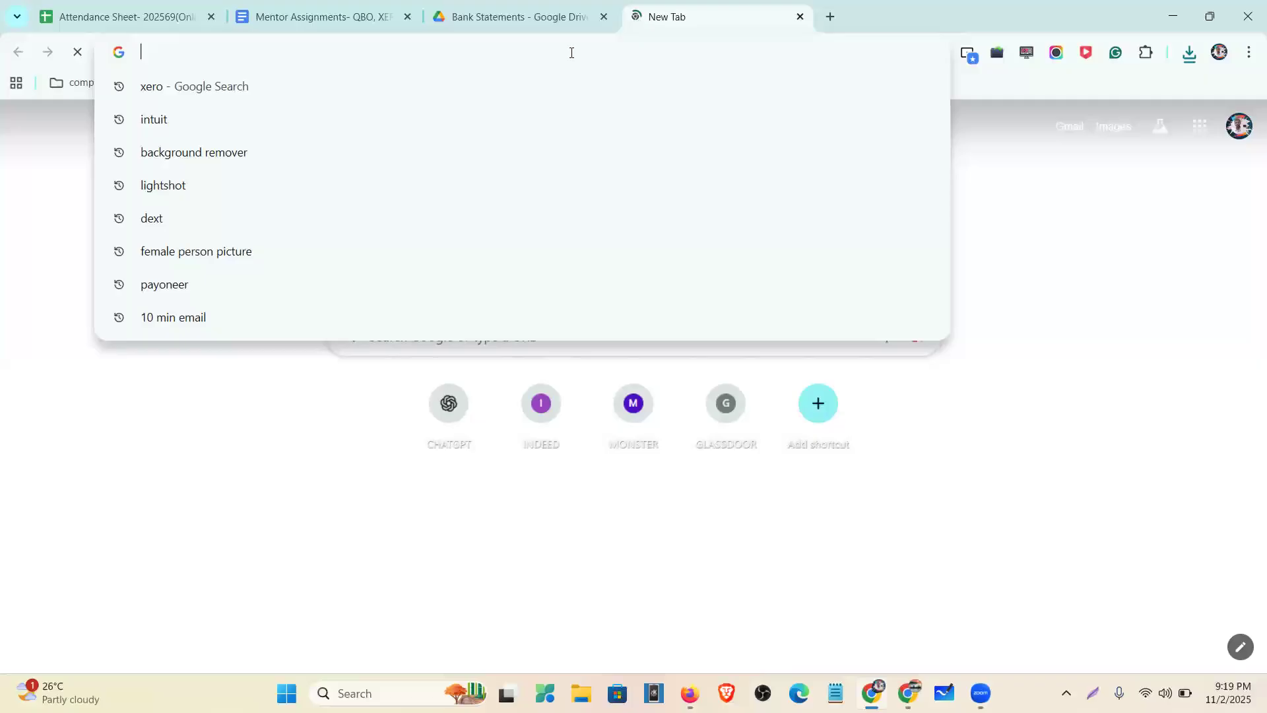
- Search for 'pdf to csv converter' and open iLovePDF's PDF to Excel converter
type("pdf ")
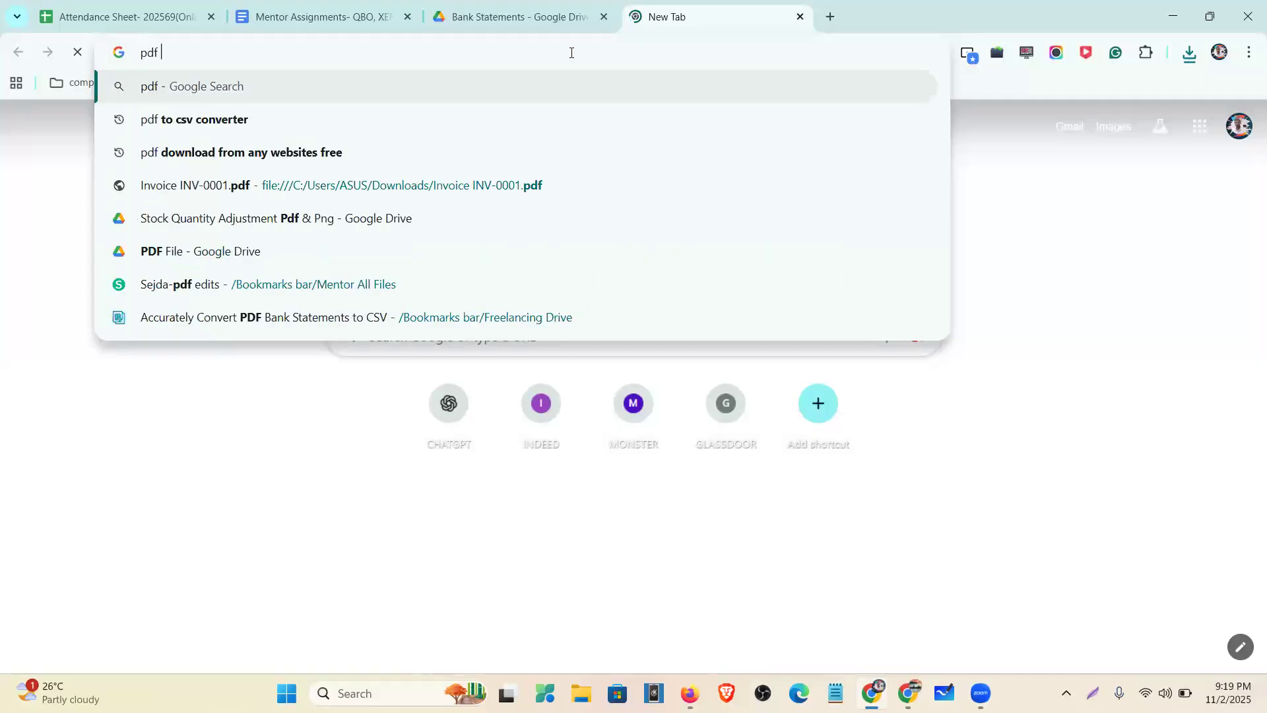
type("to csv c")
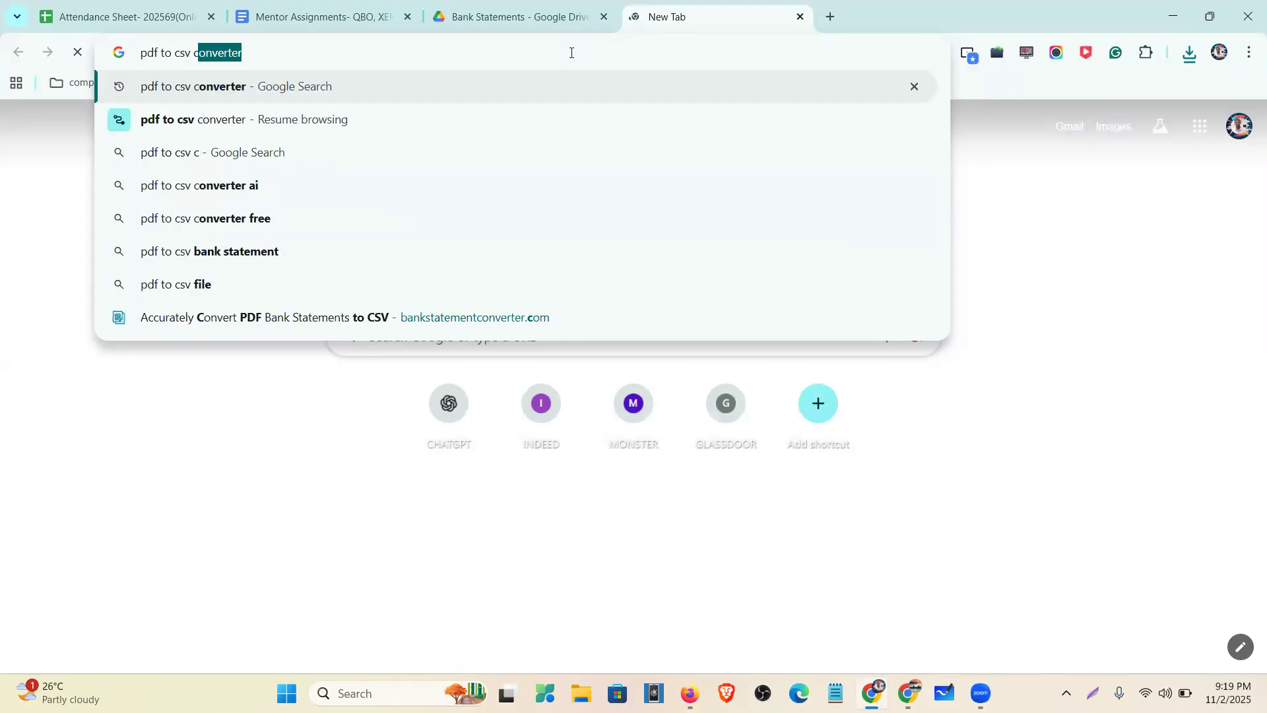
type("onverte")
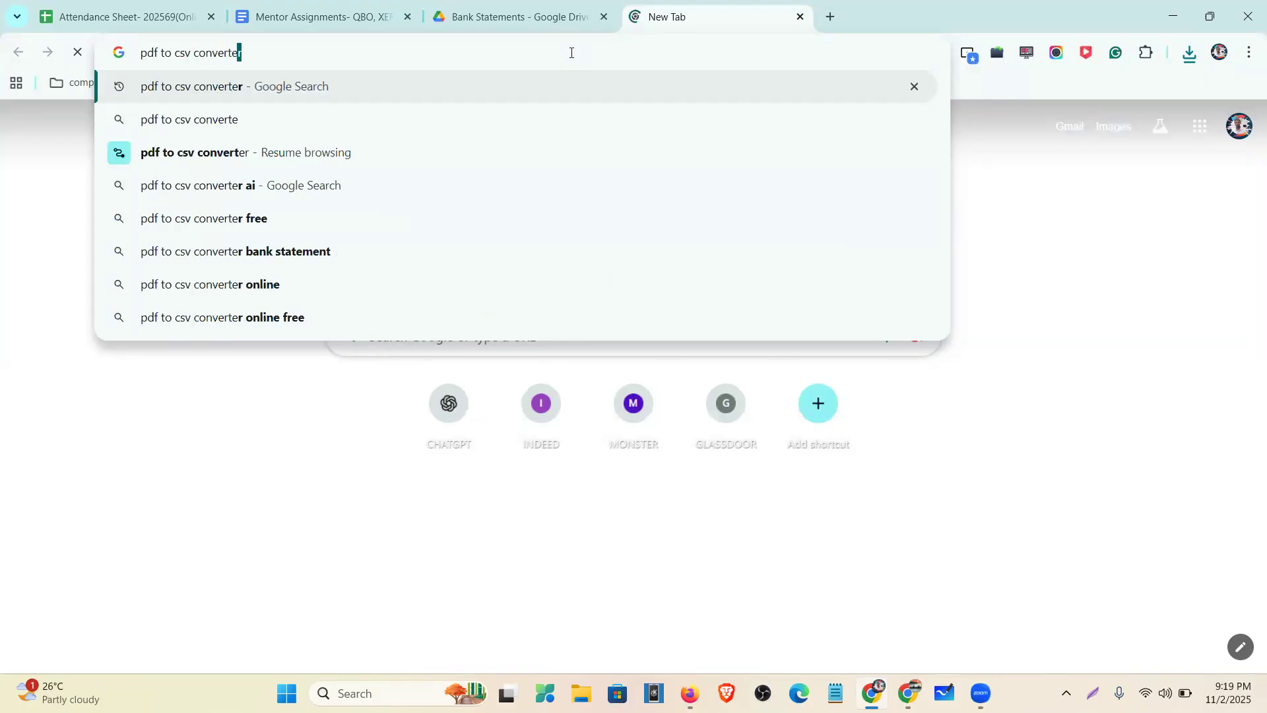
type("r")
key("Return")
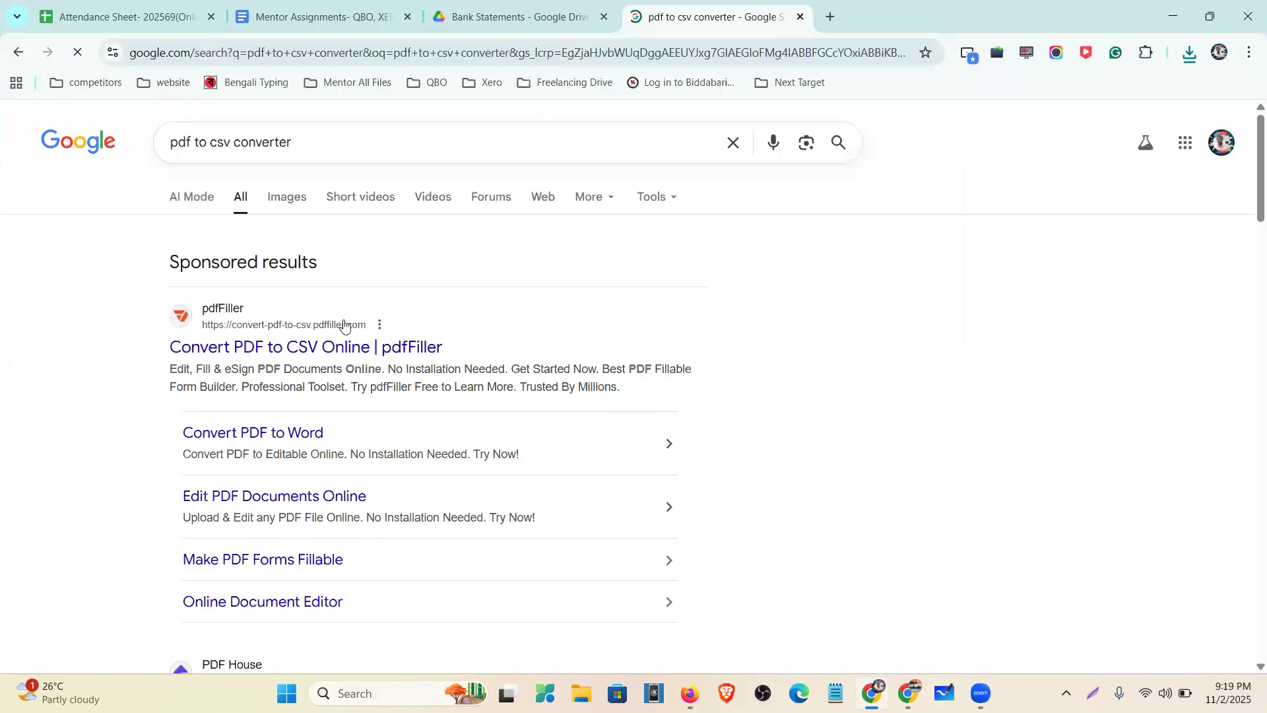
scroll(323, 277, "down", 2)
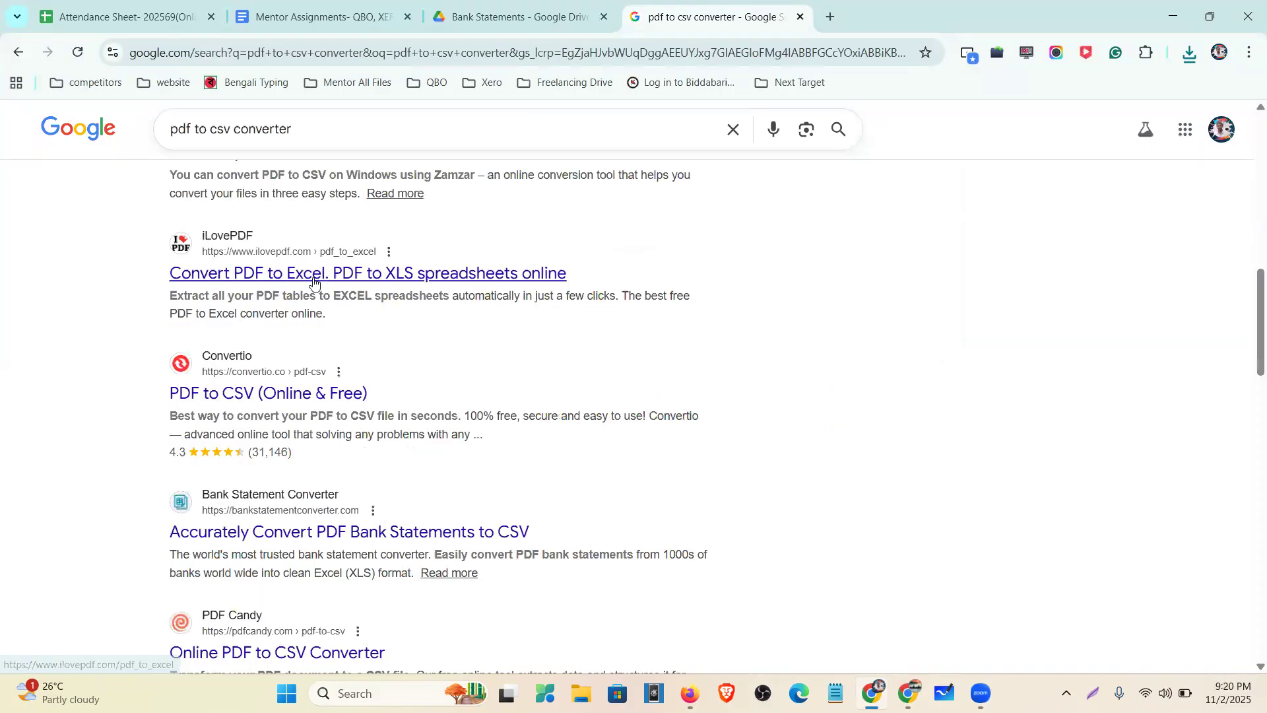
scroll(277, 258, "up", 1)
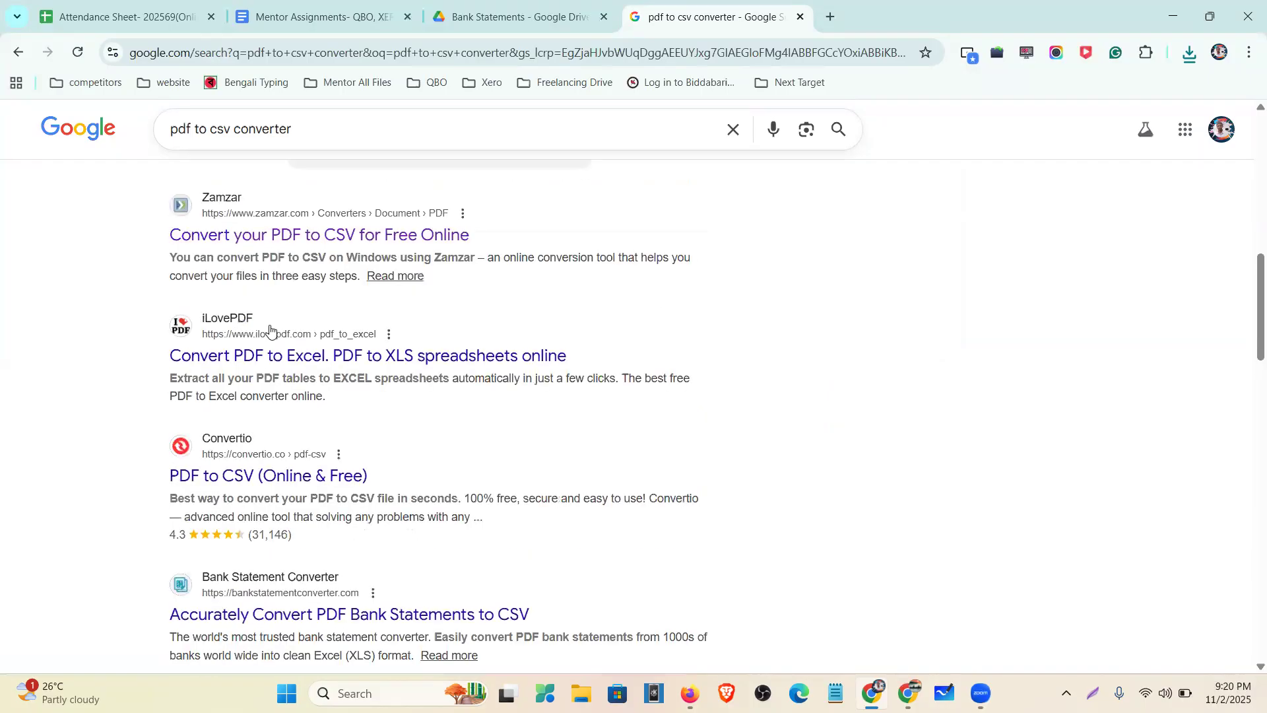
left_click(278, 369)
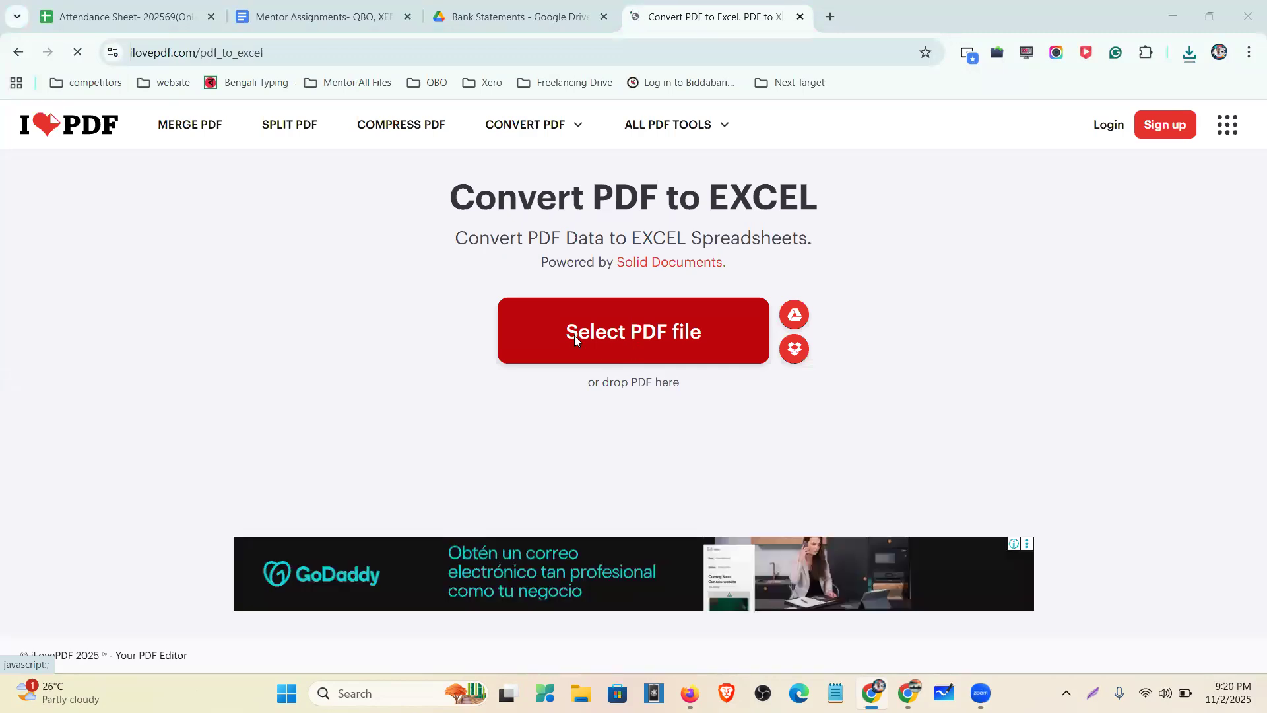
- Upload Wells Fargo-June-2021- PDF to iLovePDF, convert it to Excel, and open the downloaded xlsx
left_click(622, 323)
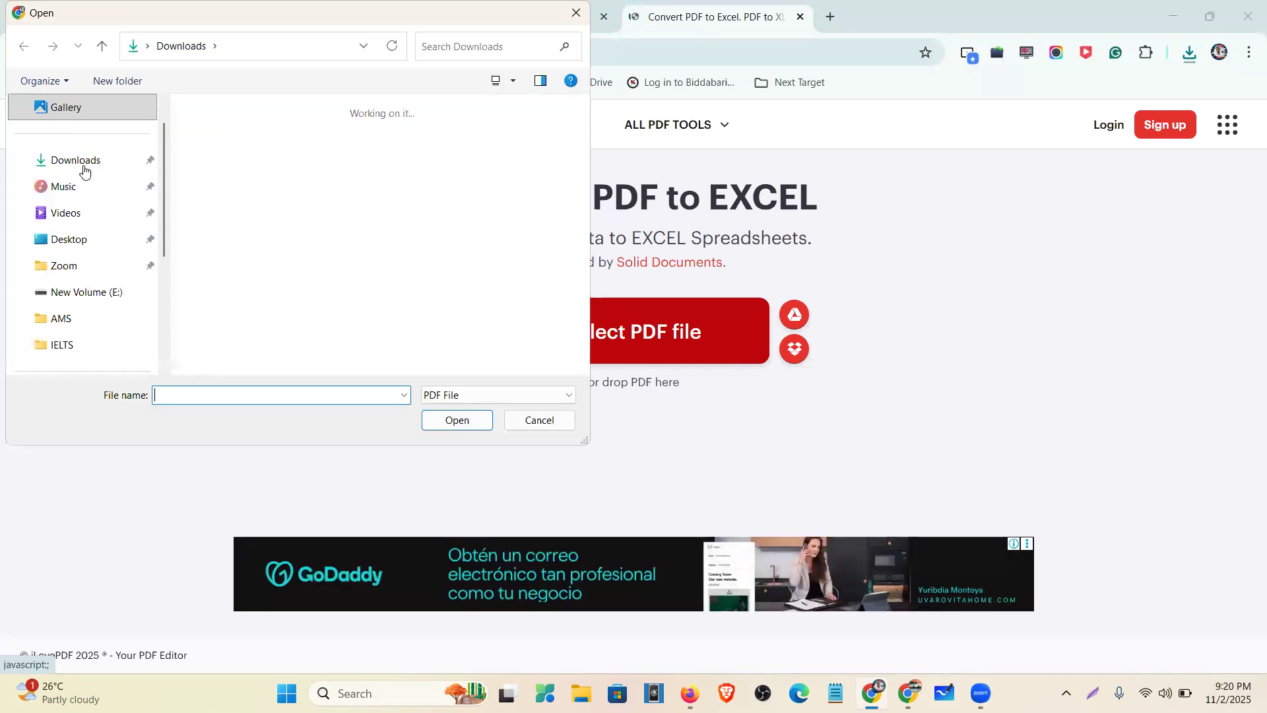
left_click(211, 168)
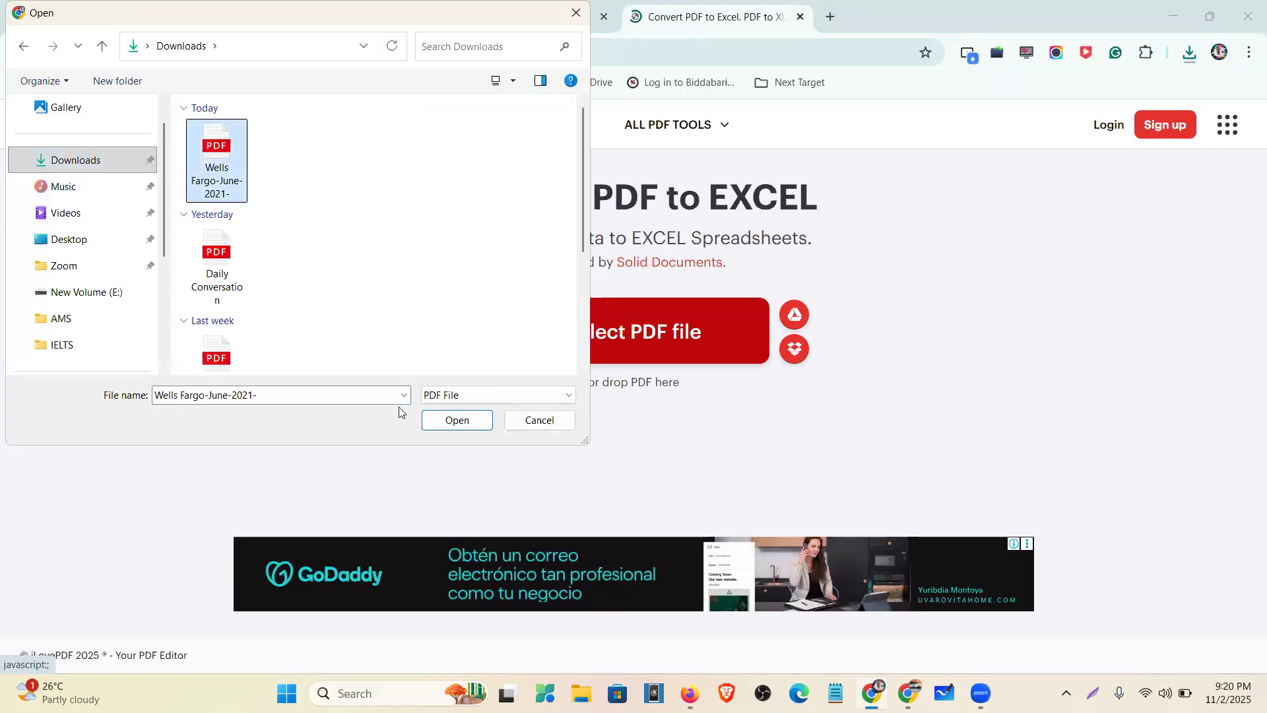
left_click(443, 423)
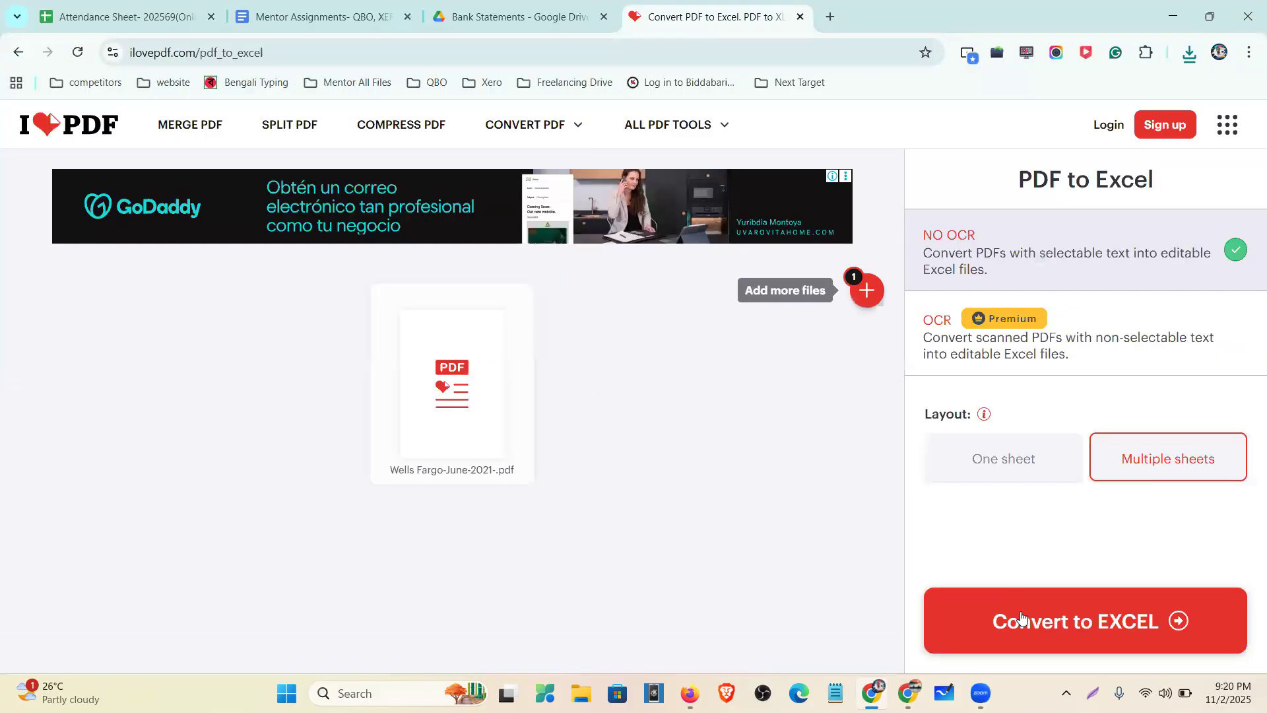
left_click(1021, 617)
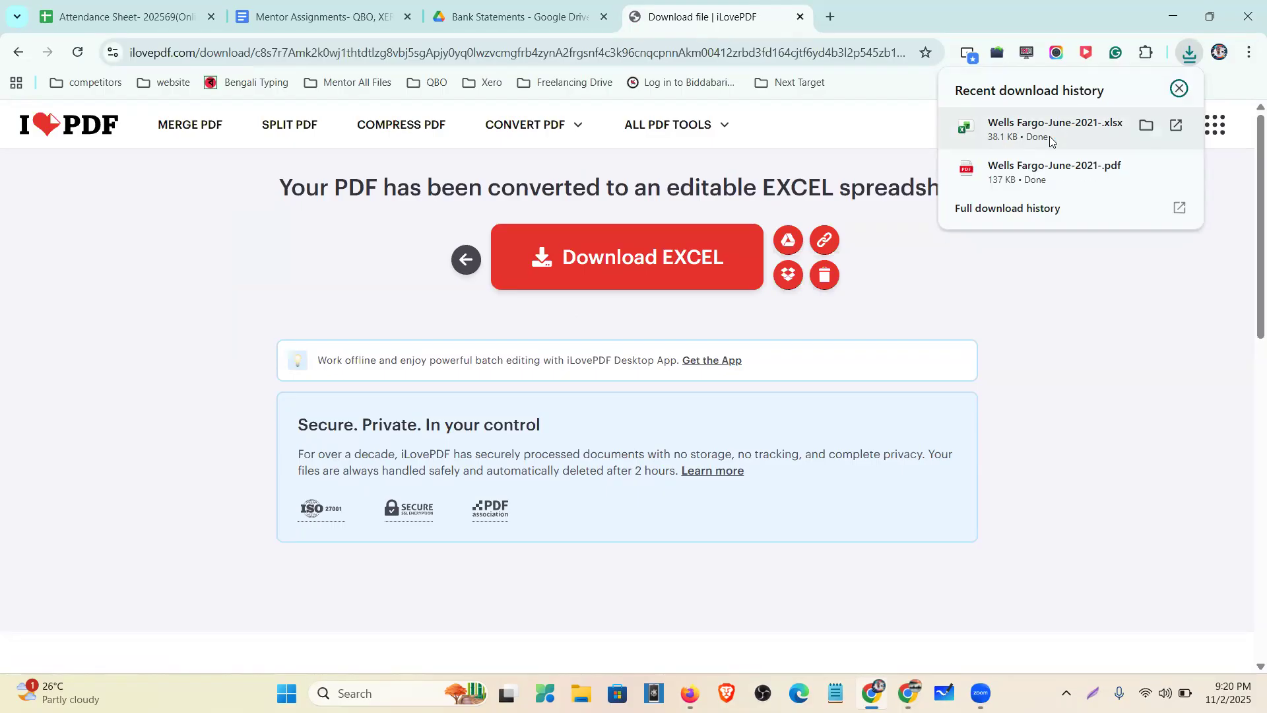
left_click(1049, 136)
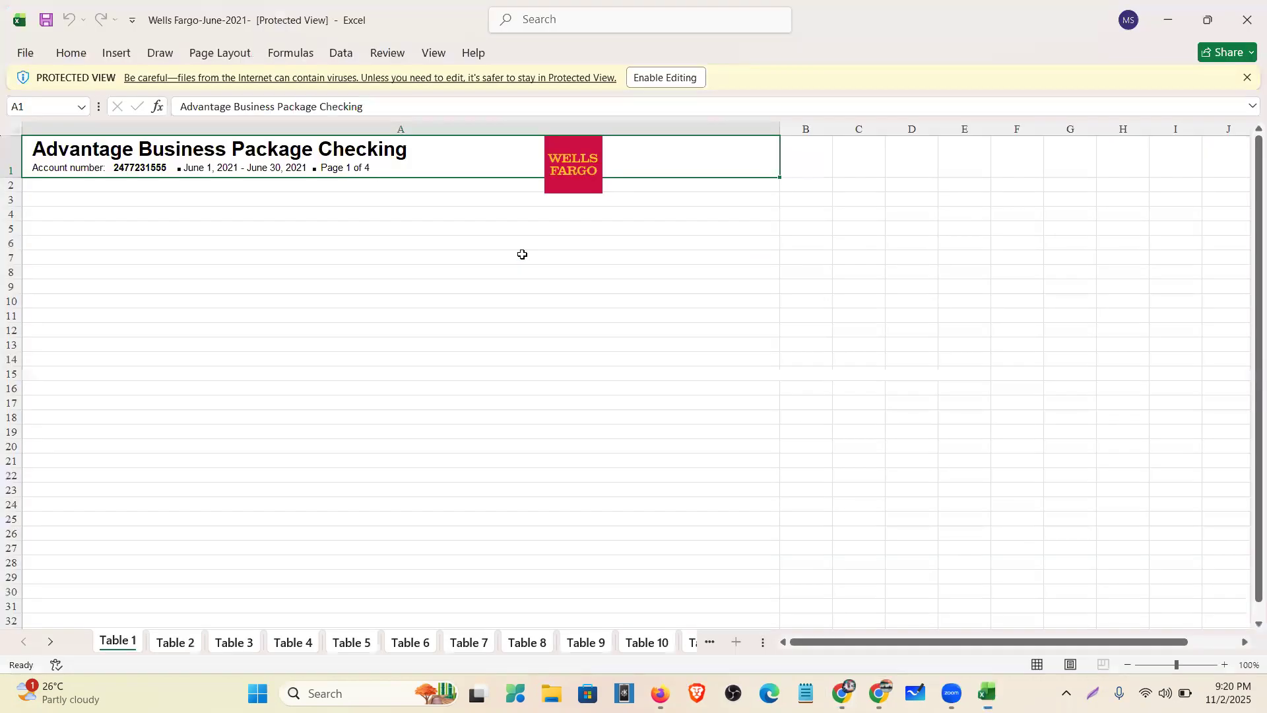
- Enable editing in the converted workbook and page through its sheets from Table 1 to Table 10
left_click(684, 80)
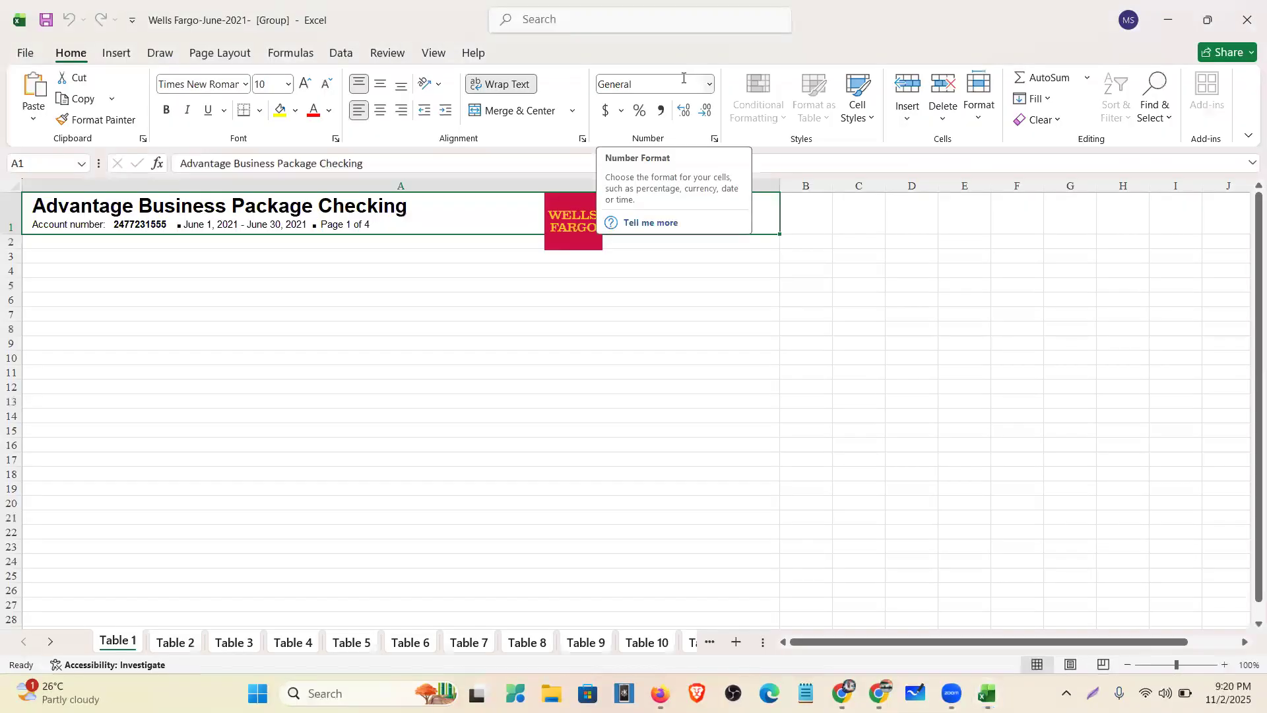
scroll(456, 422, "down", 3)
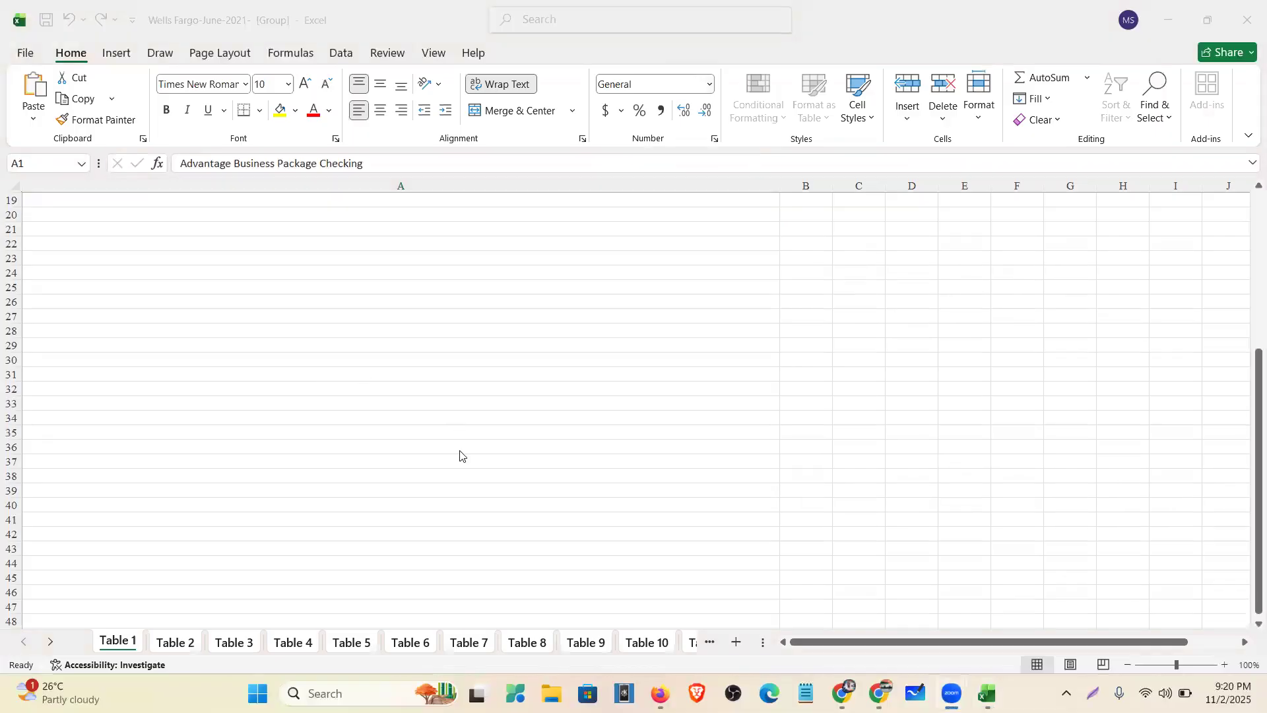
scroll(303, 498, "up", 3)
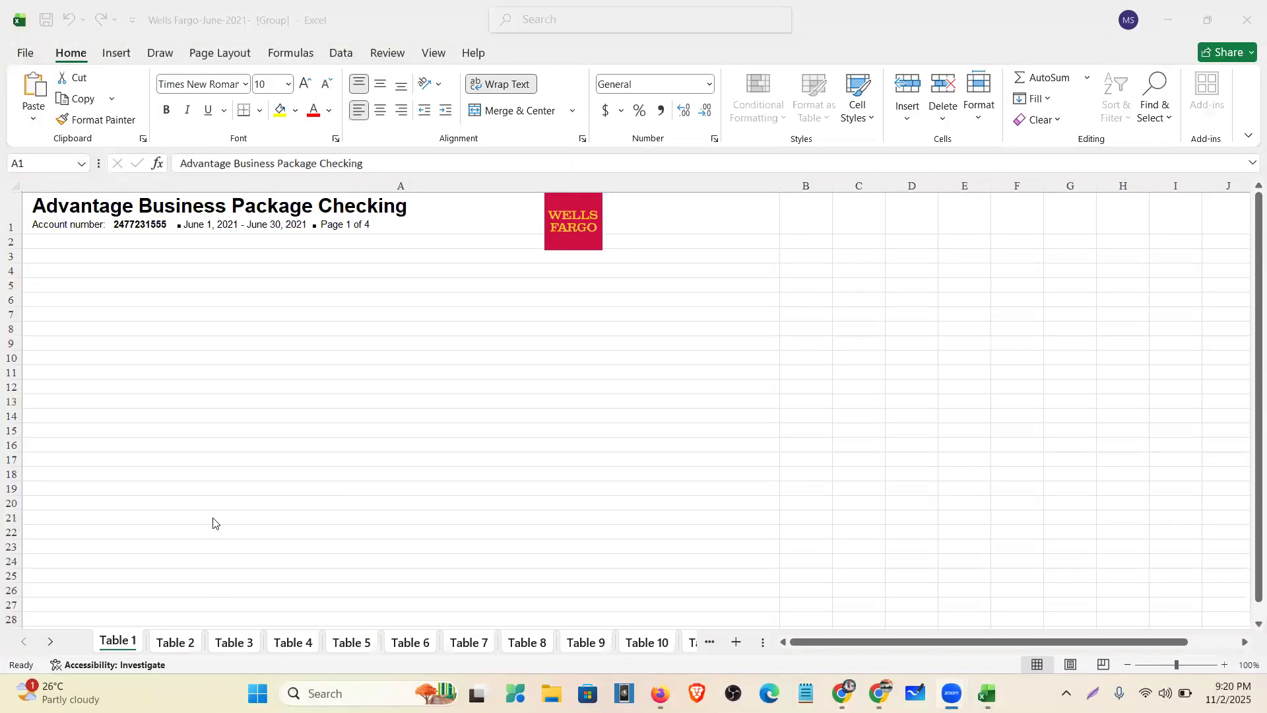
left_click(168, 640)
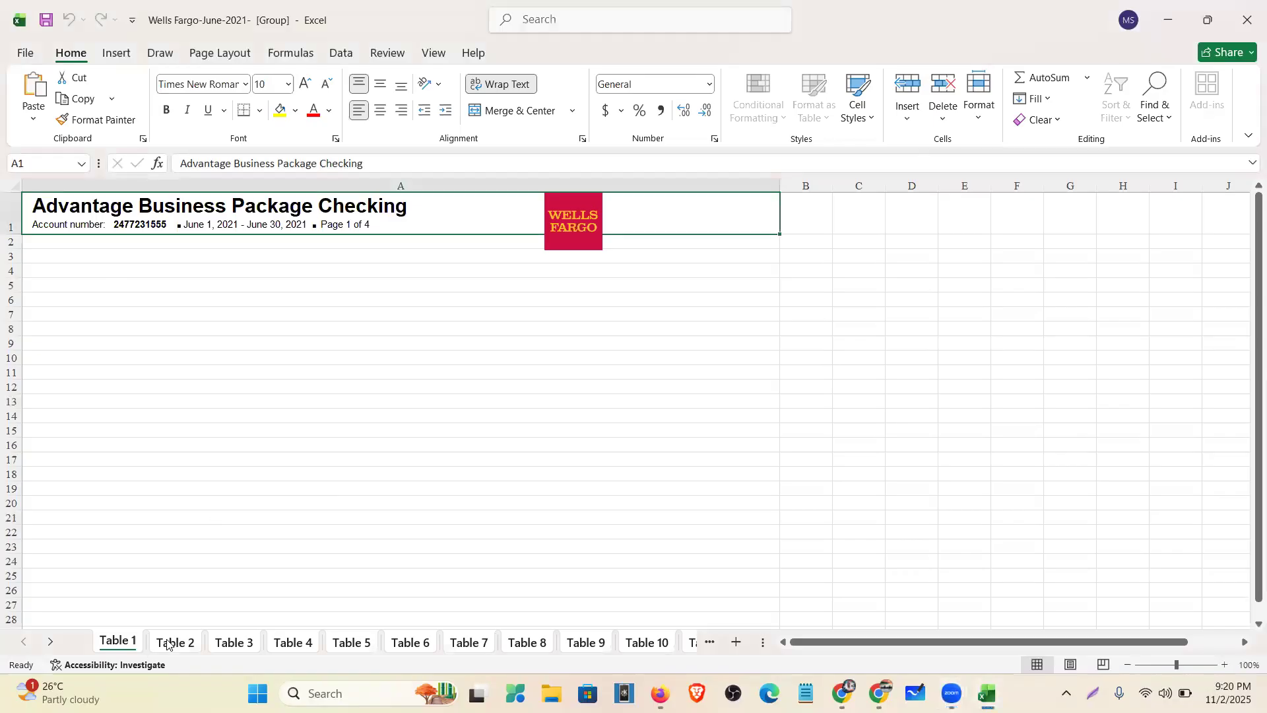
key("ctrl+Page_Down")
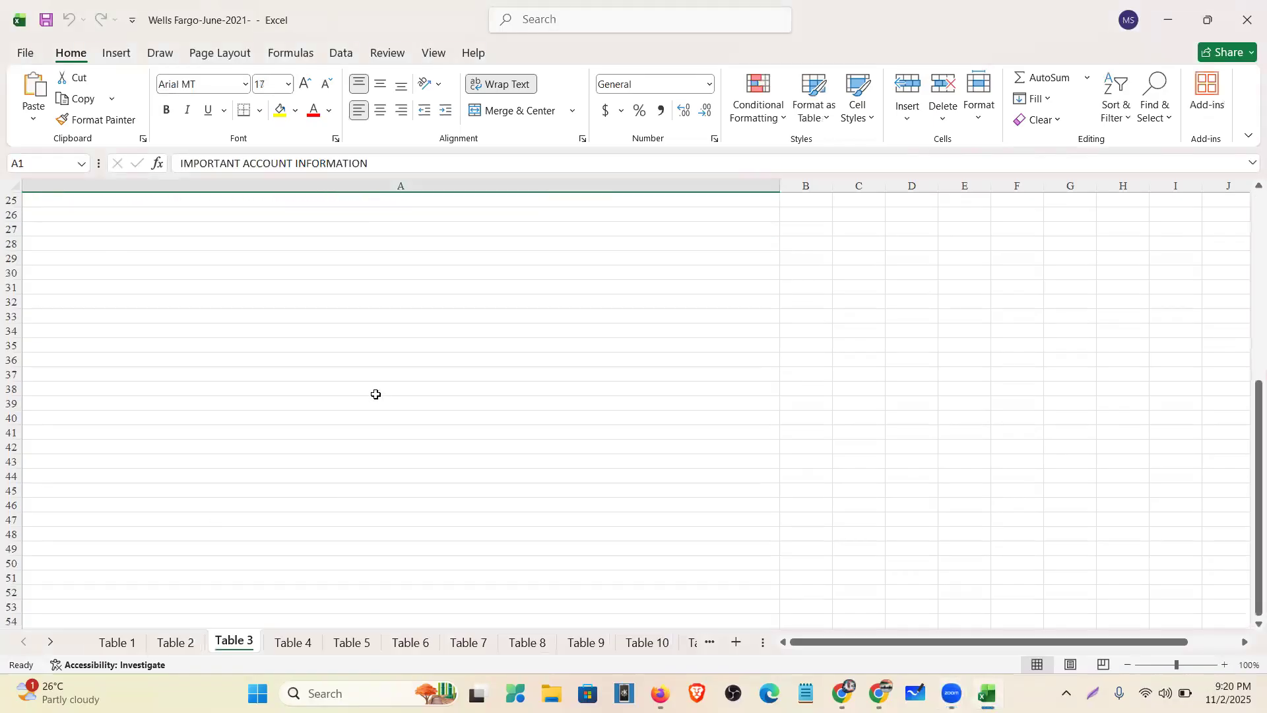
key("ctrl+Page_Down")
left_click(319, 648)
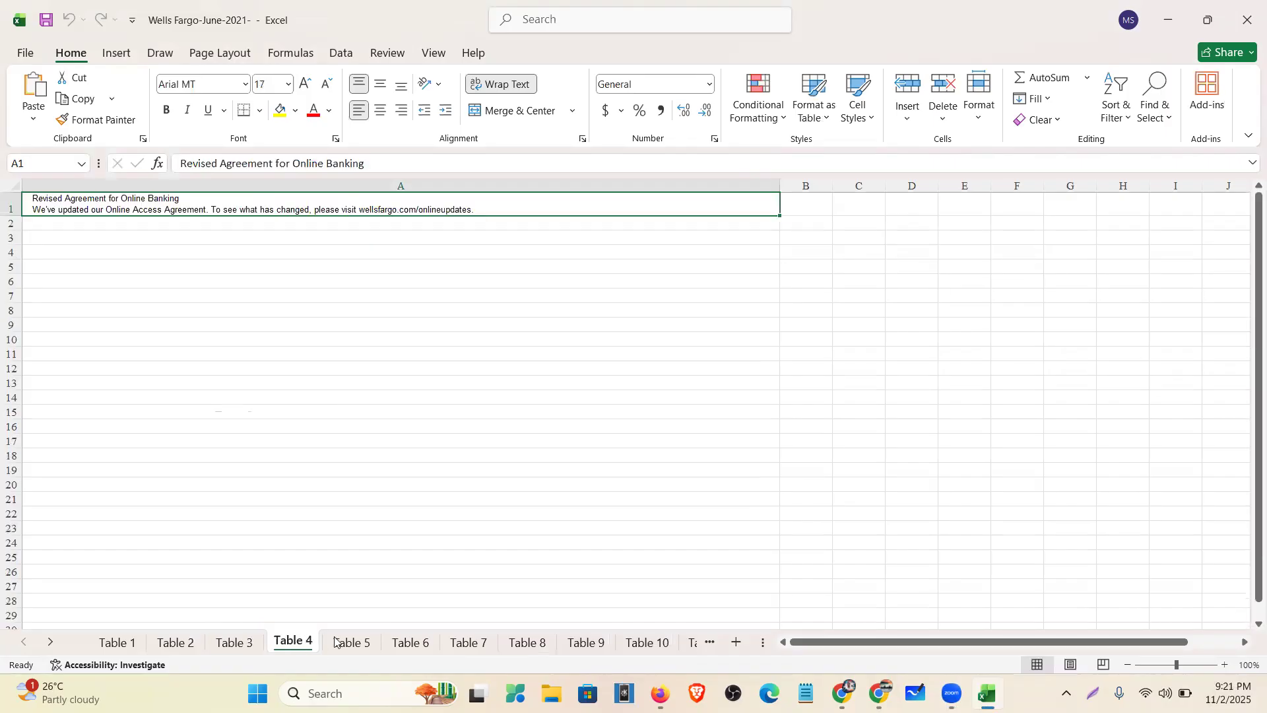
left_click(410, 649)
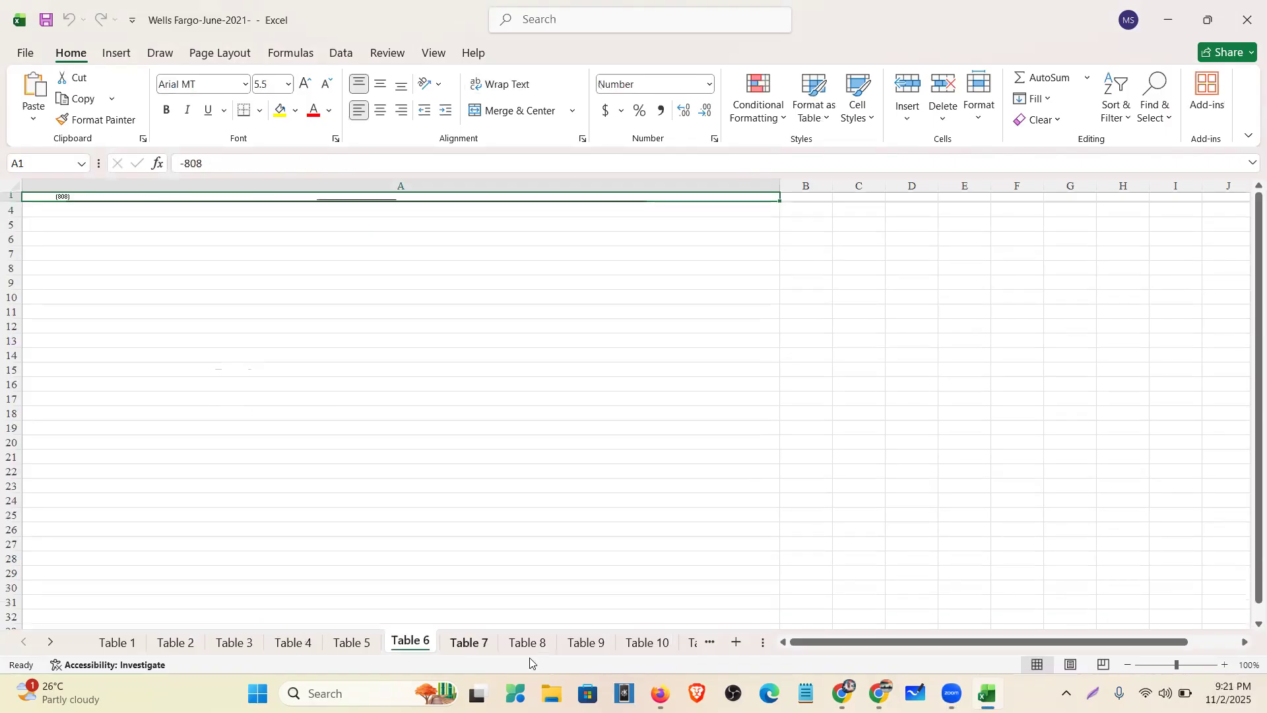
key("ctrl+Page_Down")
left_click(543, 652)
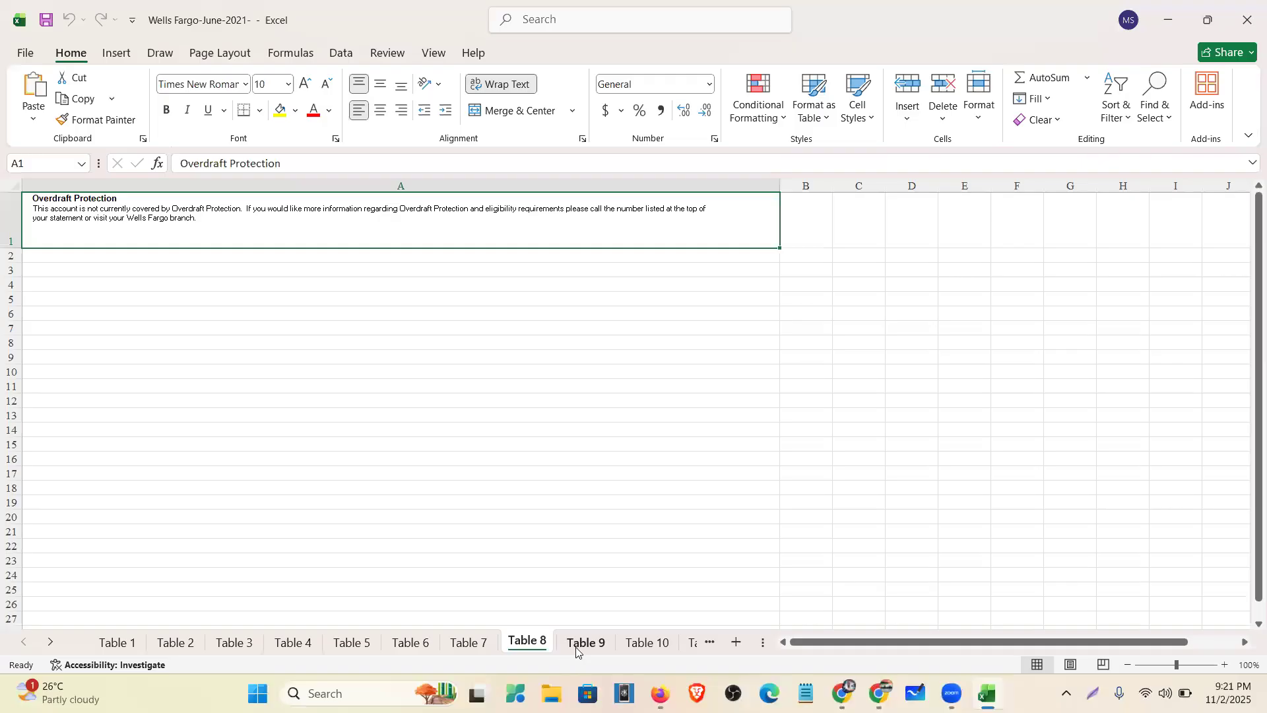
key("ctrl+Page_Down")
left_click(629, 648)
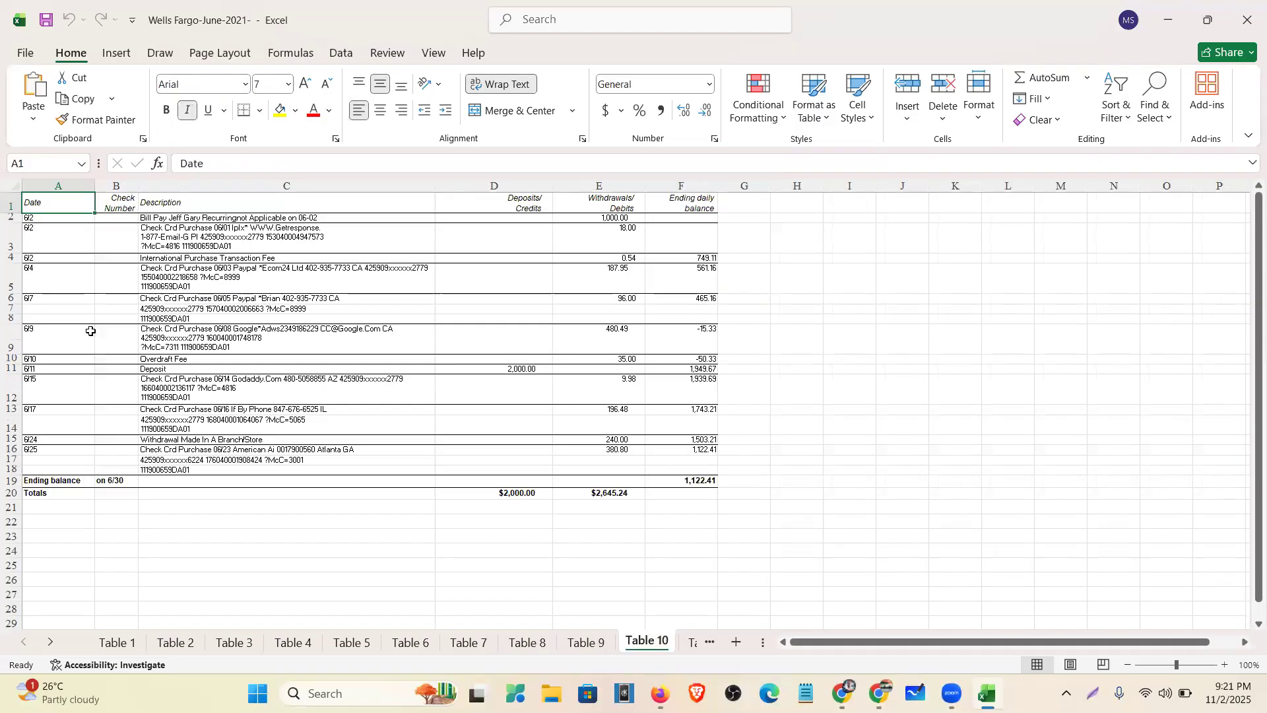
- Inspect the Table 10 transaction rows and June 8 Google Ads entry, then page through later sheets
left_click_drag(510, 447, 617, 460)
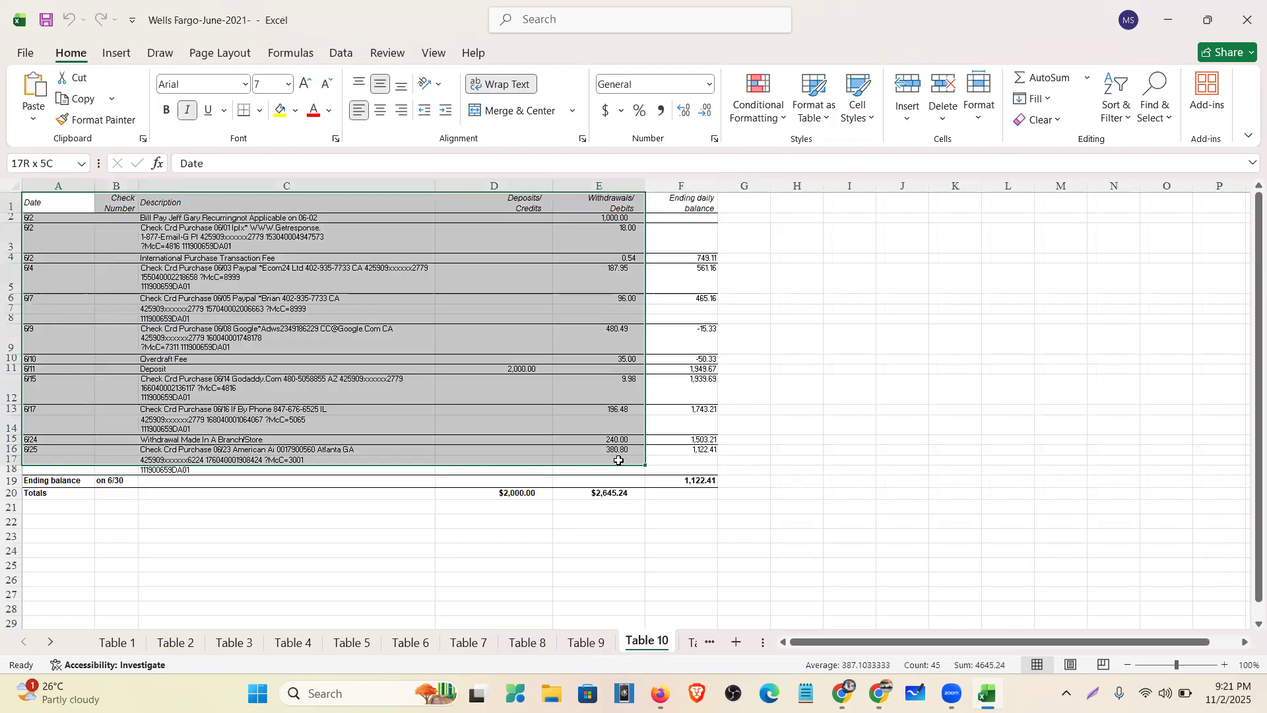
left_click(356, 328)
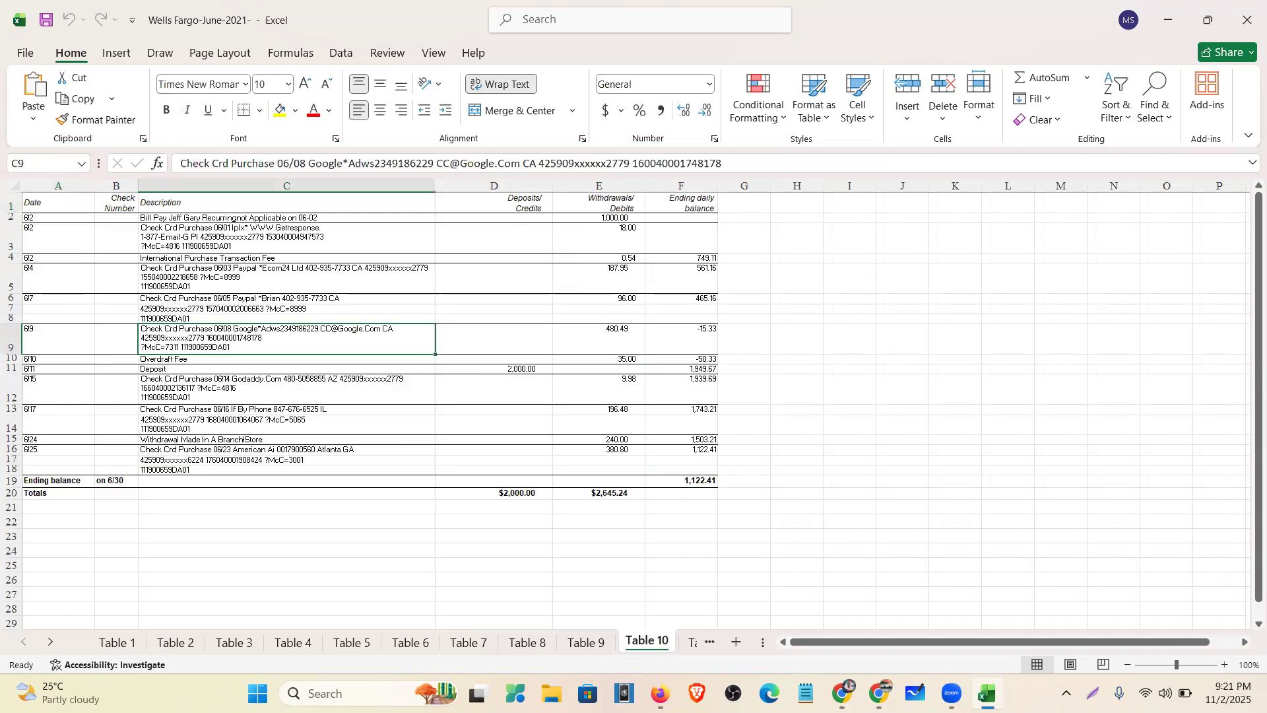
left_click(709, 646)
double_click(709, 646)
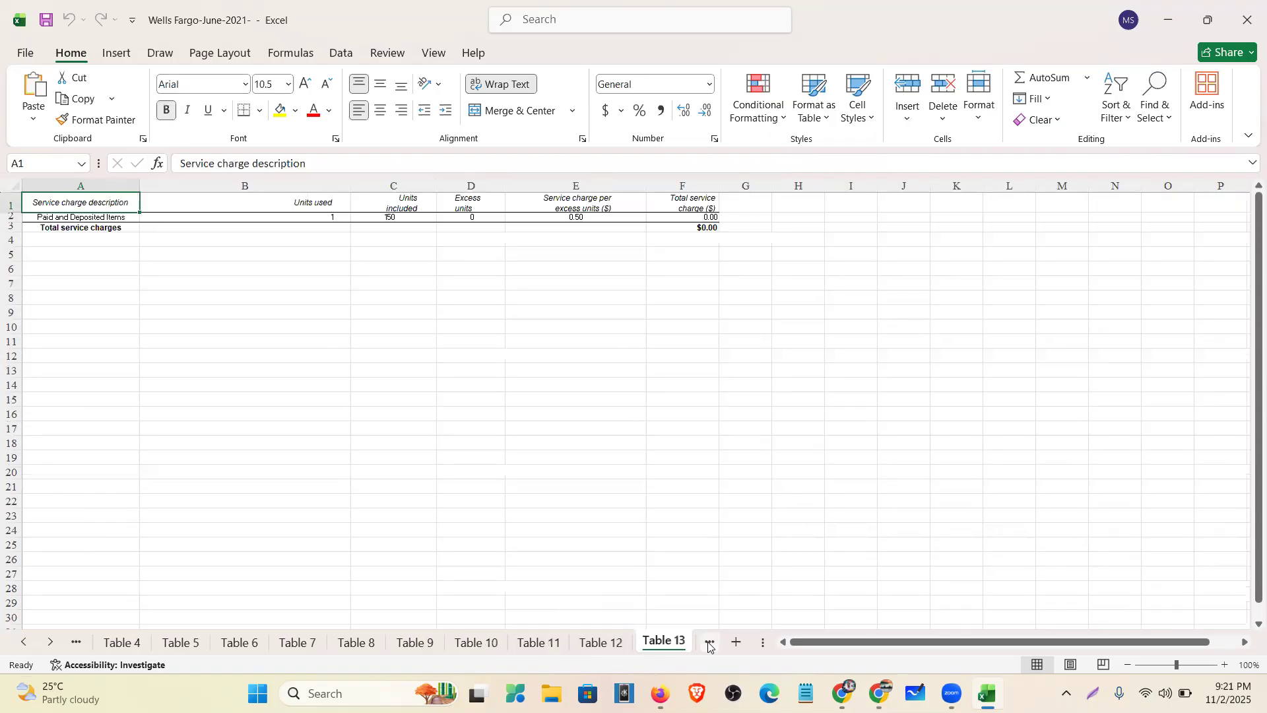
triple_click(709, 645)
double_click(709, 645)
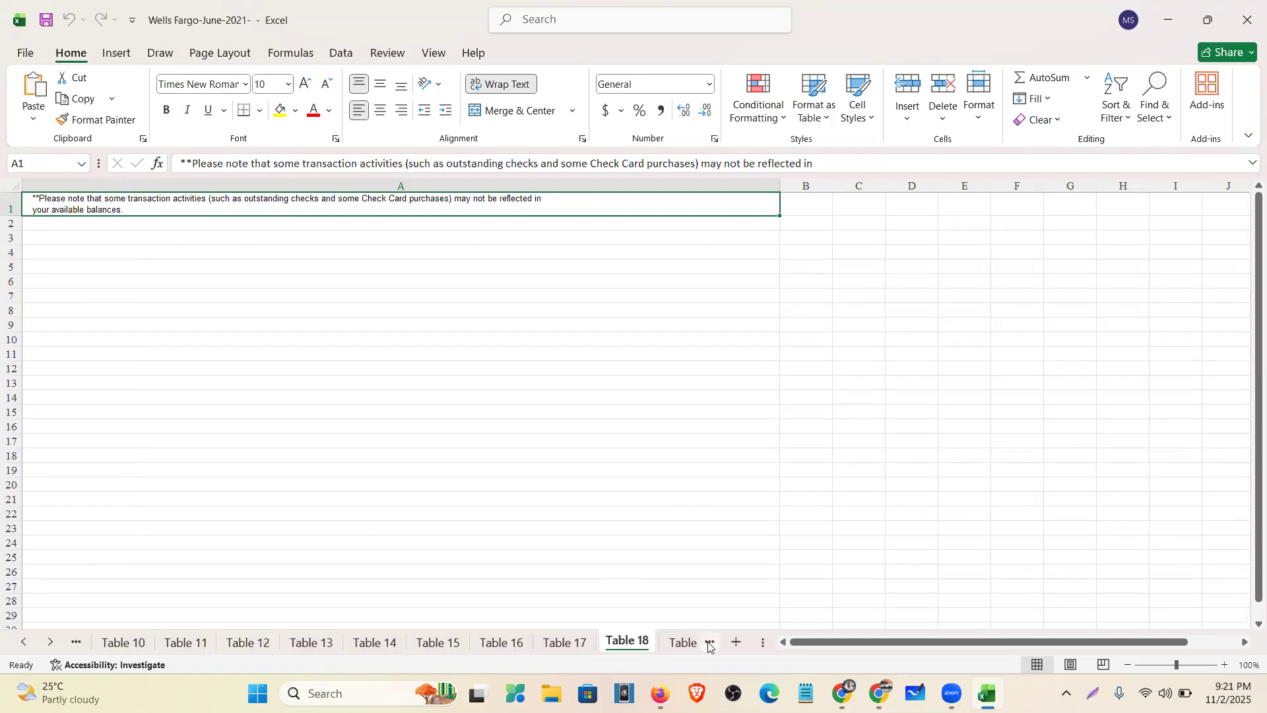
triple_click(709, 646)
triple_click(709, 645)
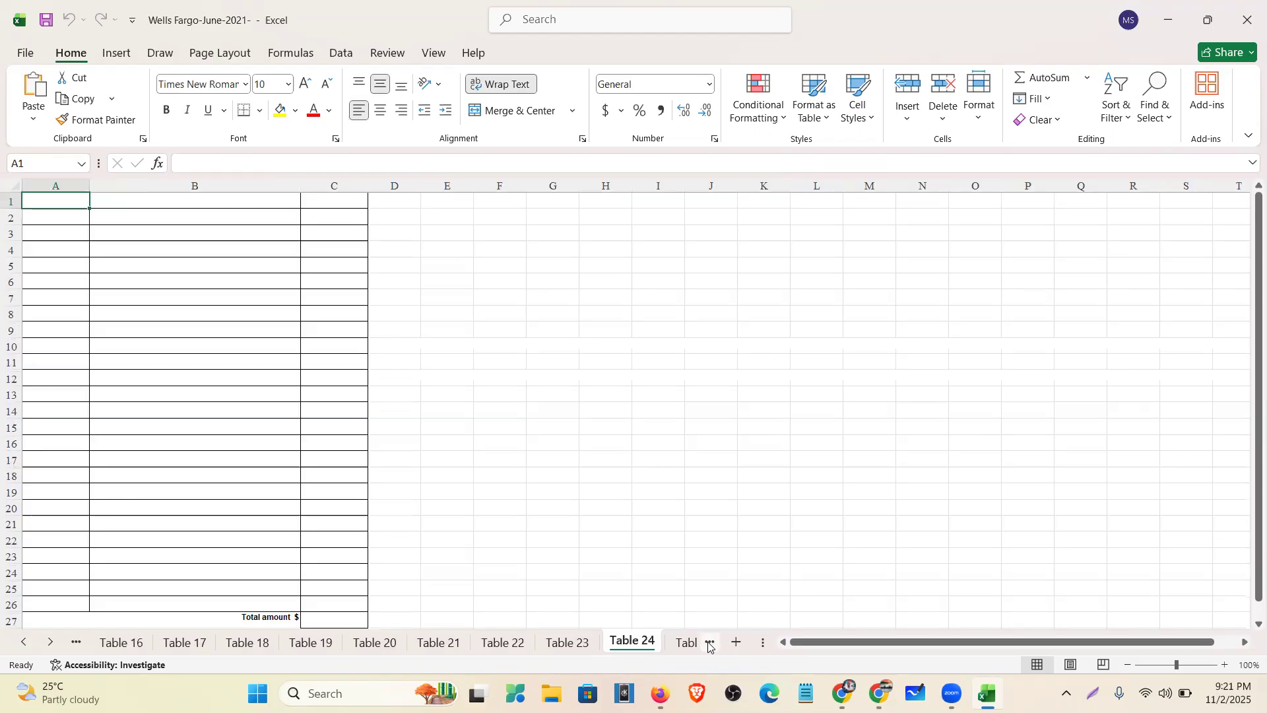
- Check the final Sheet1 and Table 25 sheets, close the workbook, and minimize the browser
double_click(709, 645)
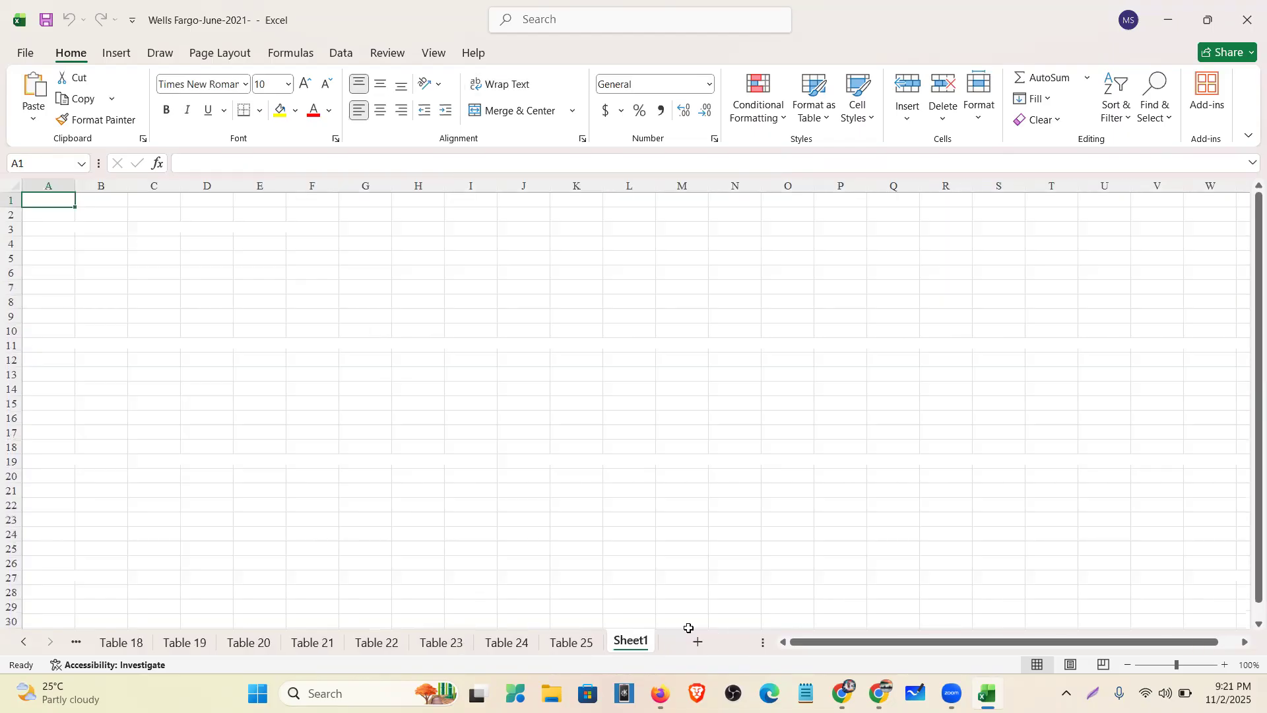
left_click(572, 643)
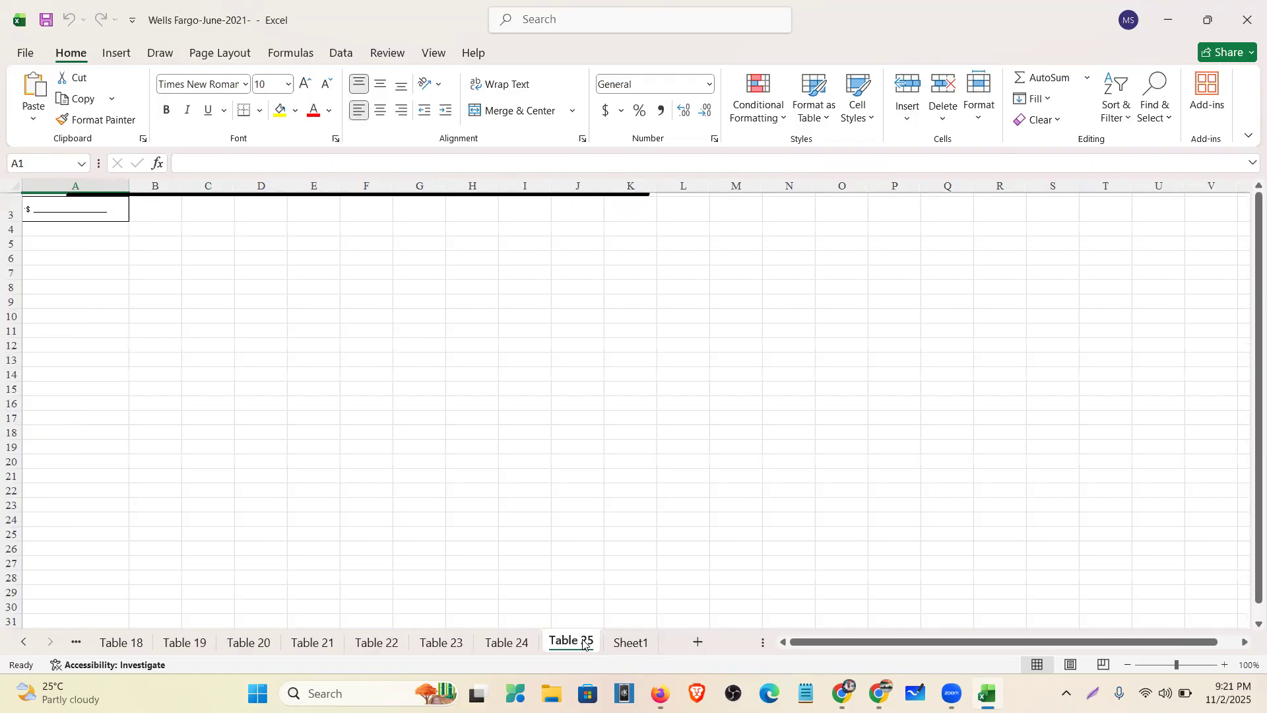
left_click(1243, 22)
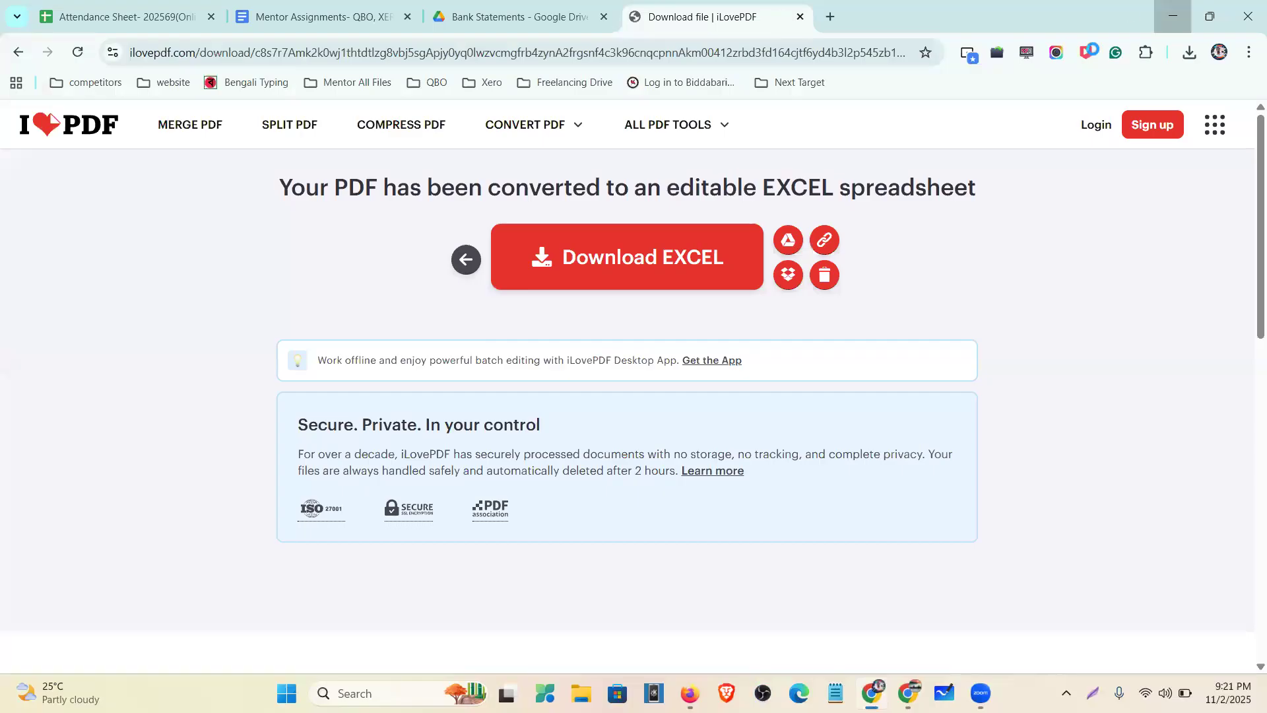
left_click(1168, 15)
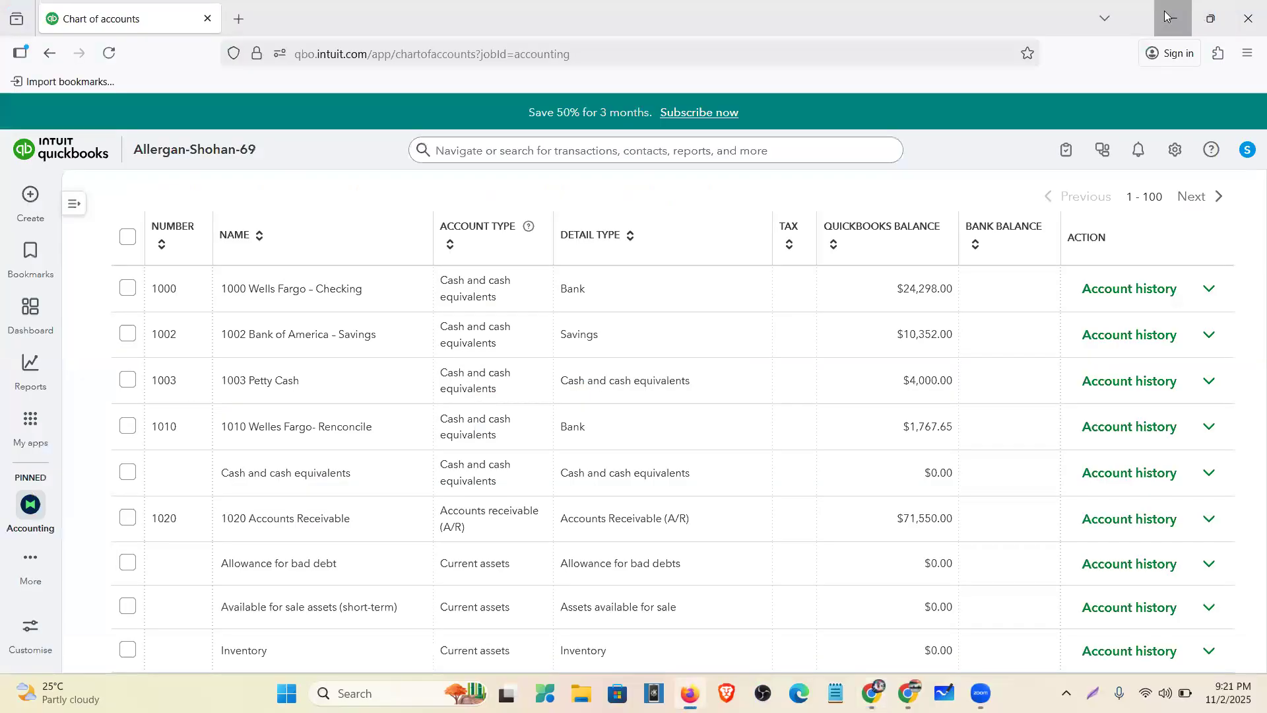
- Create a new Microsoft Excel Worksheet file on the desktop
left_click(1166, 16)
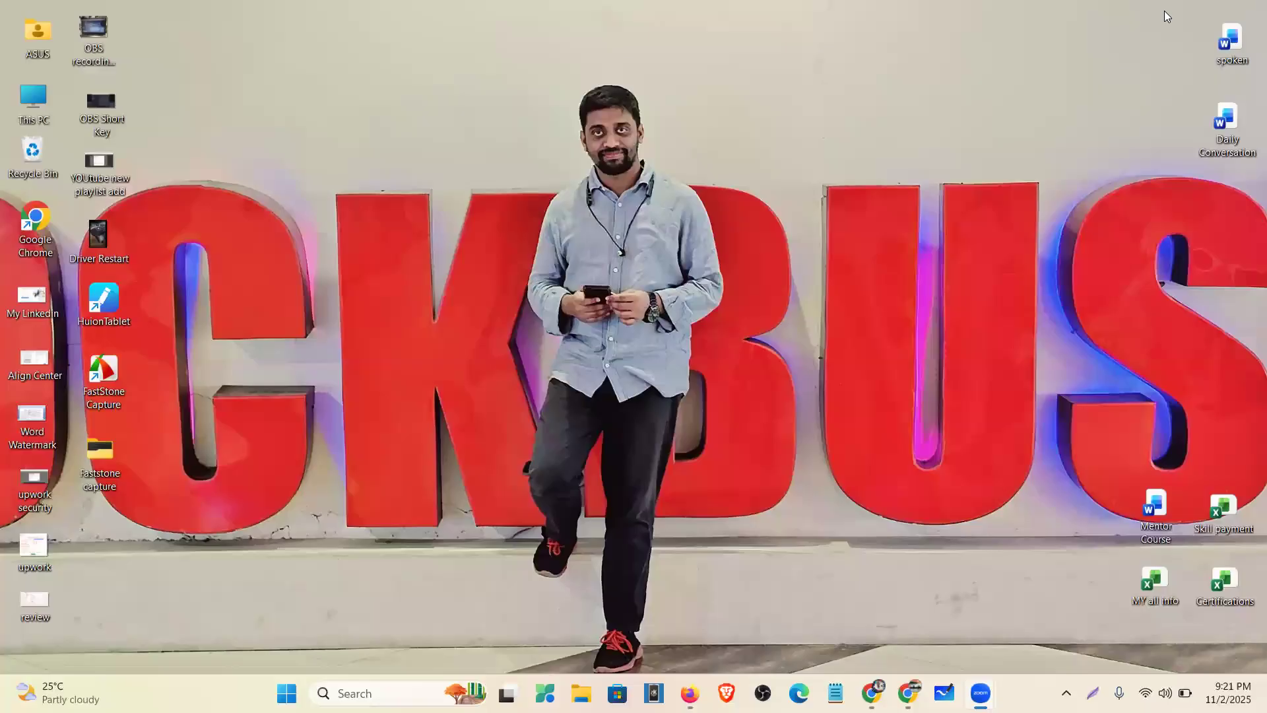
right_click(348, 168)
mouse_move(477, 269)
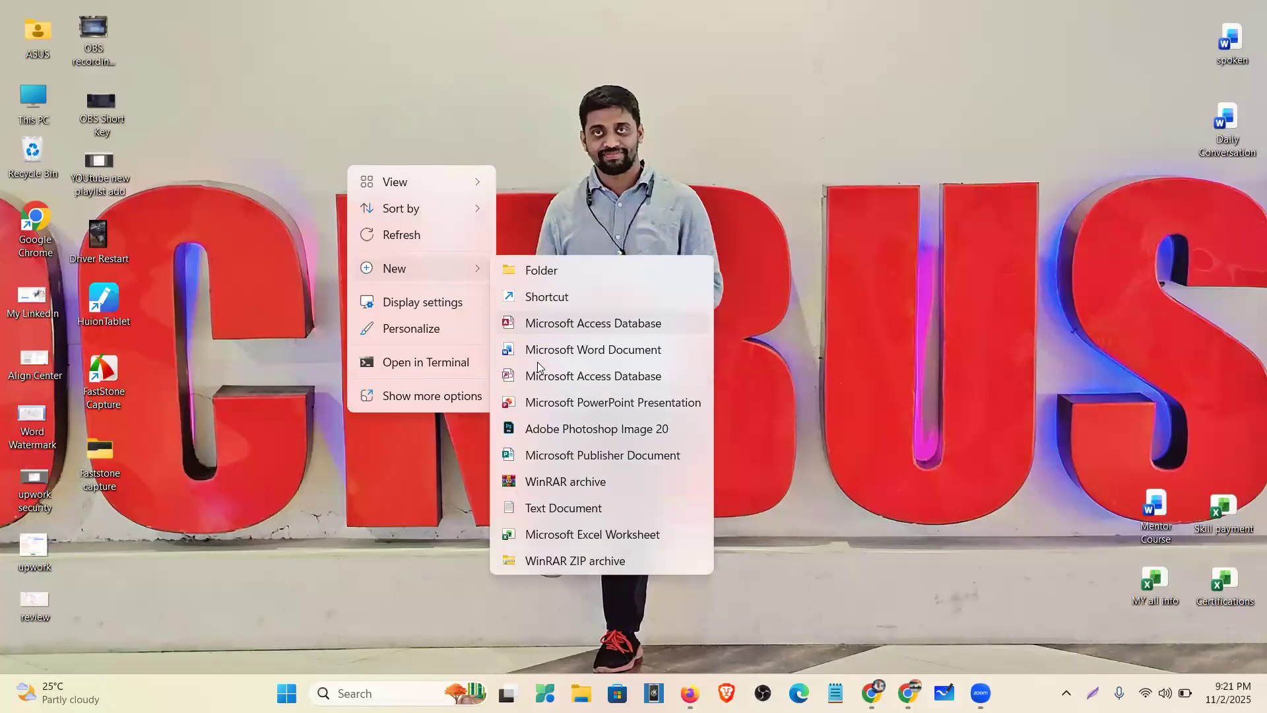
left_click(554, 540)
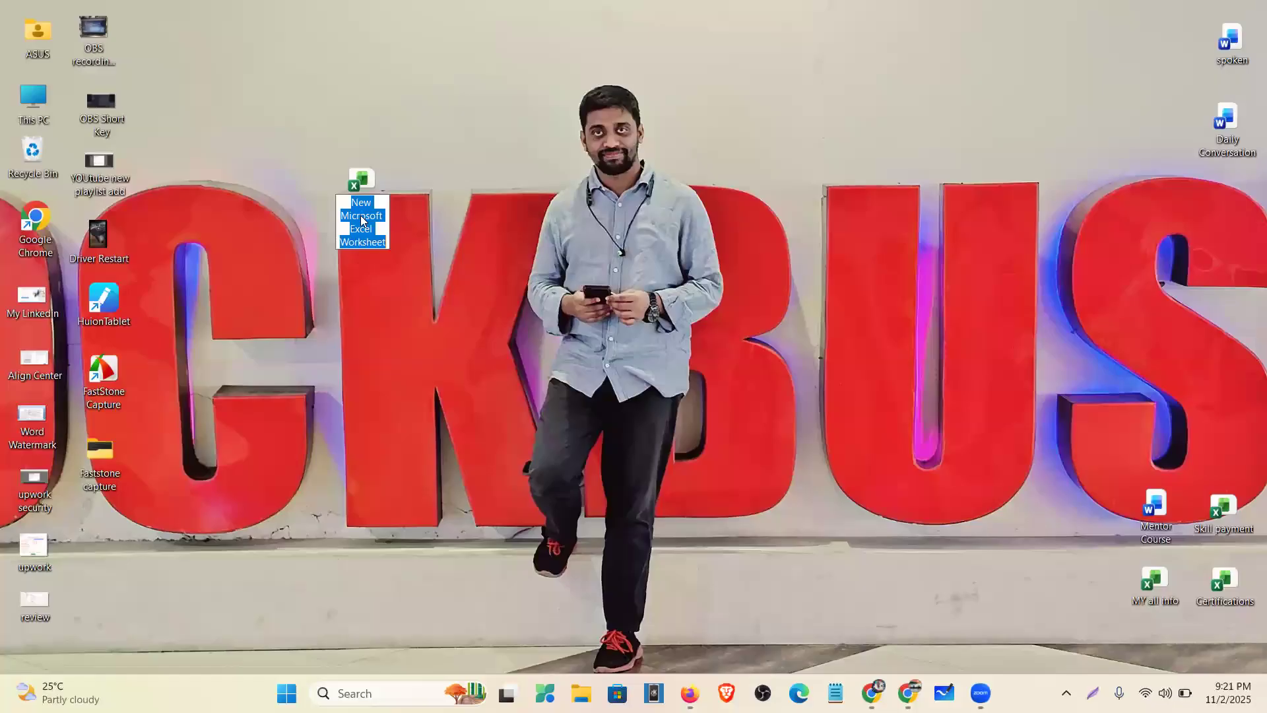
- Name the new file 'Welles Fargo new' and open it as a blank workbook
type("Wek")
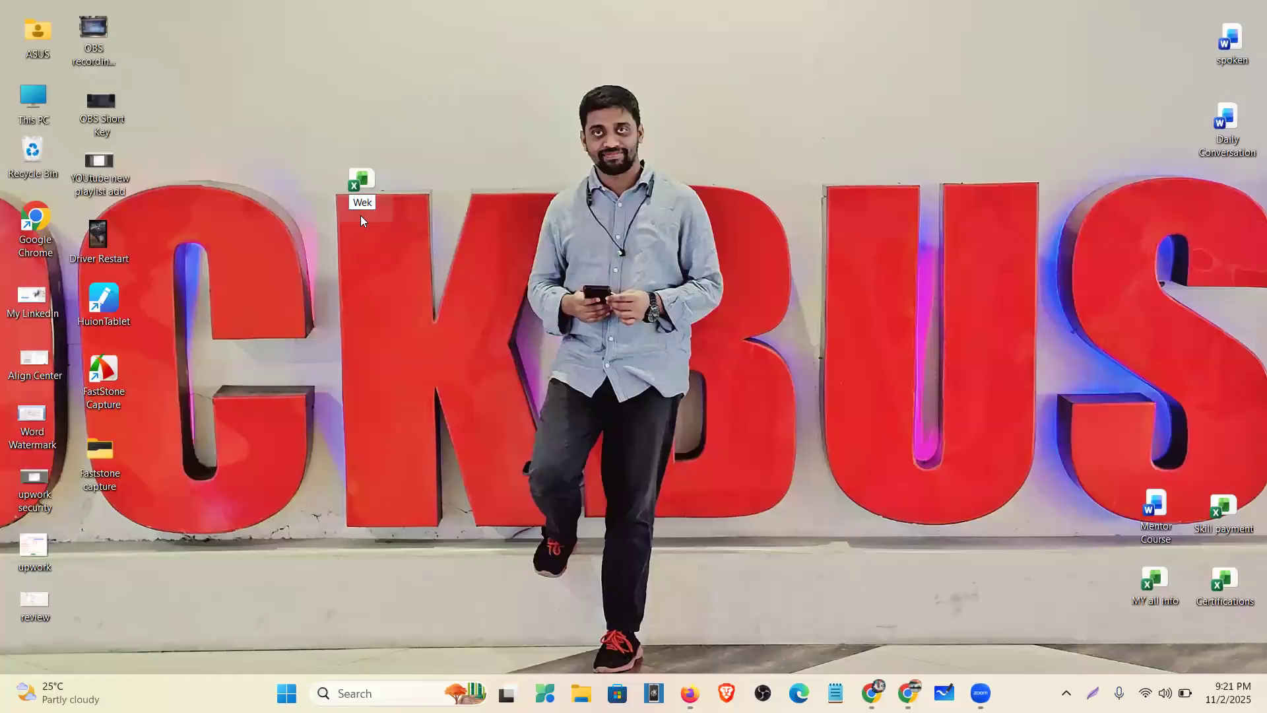
key("BackSpace")
type("lle")
type("s F")
type("ar")
type("go re")
type("w")
key("Return")
double_click(356, 188)
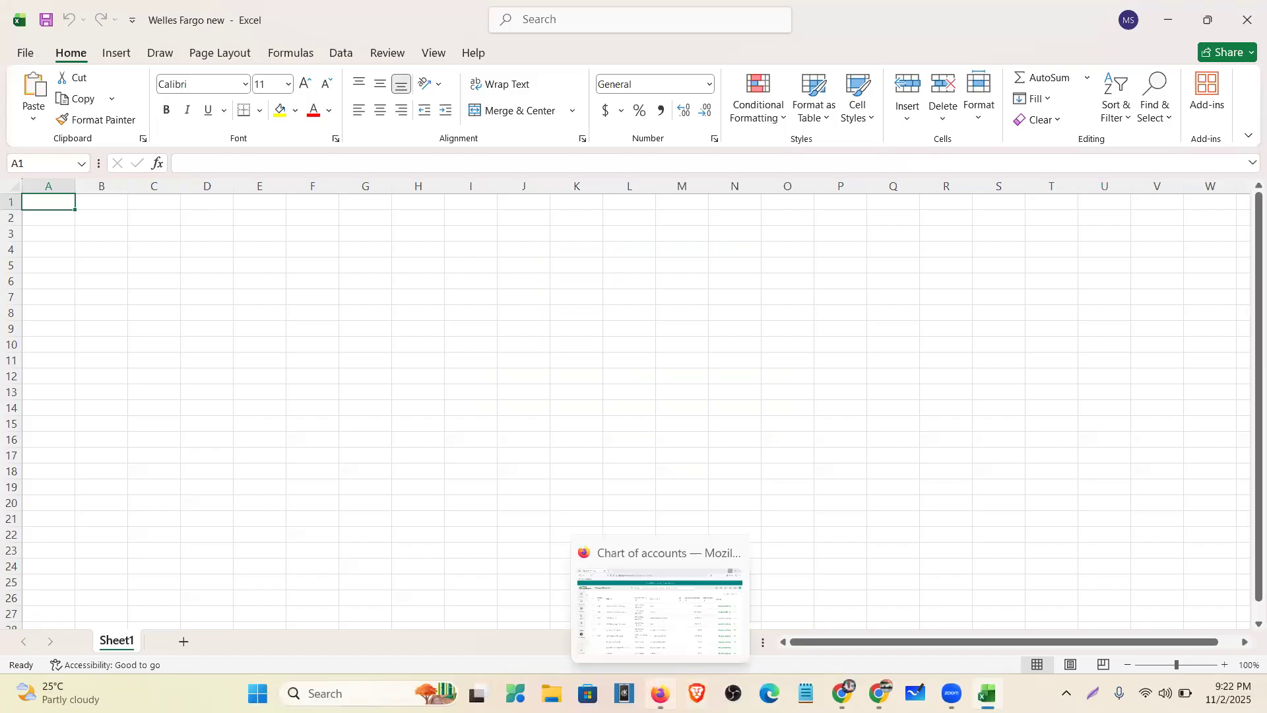
left_click(660, 693)
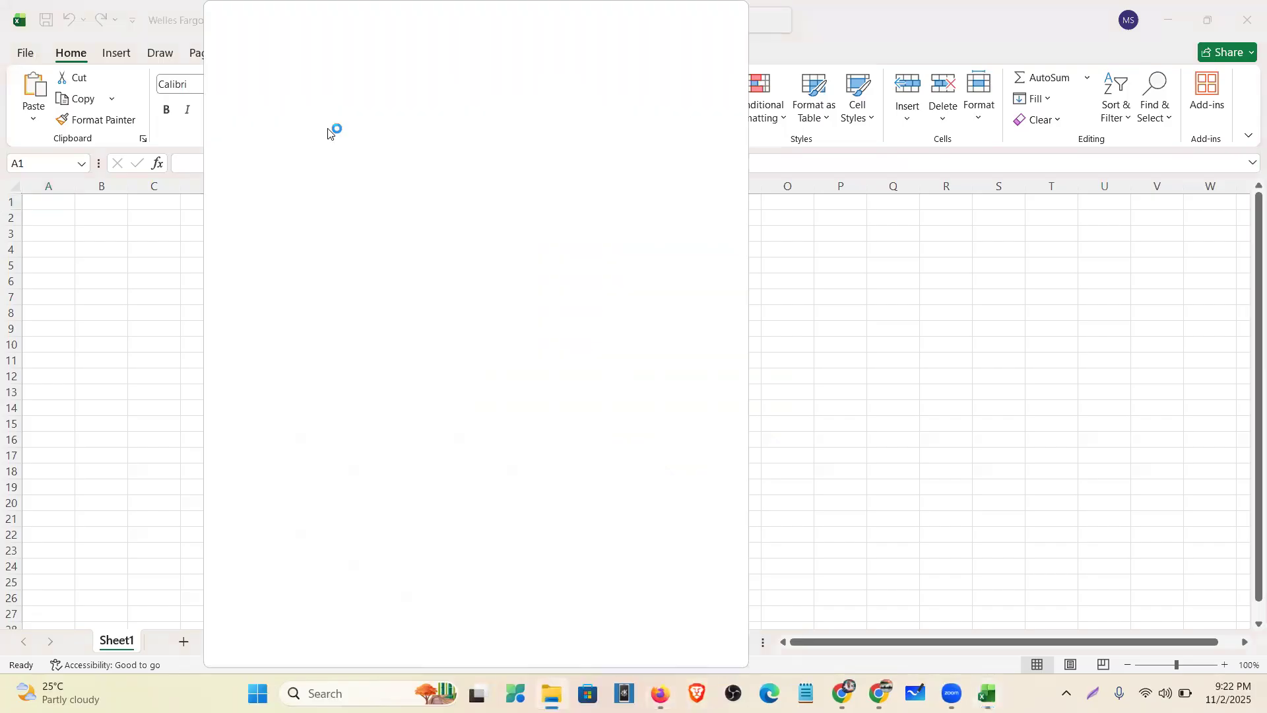
- Open Wells Fargo-June-2021-.pdf from the Downloads folder in Google Chrome
left_click(286, 211)
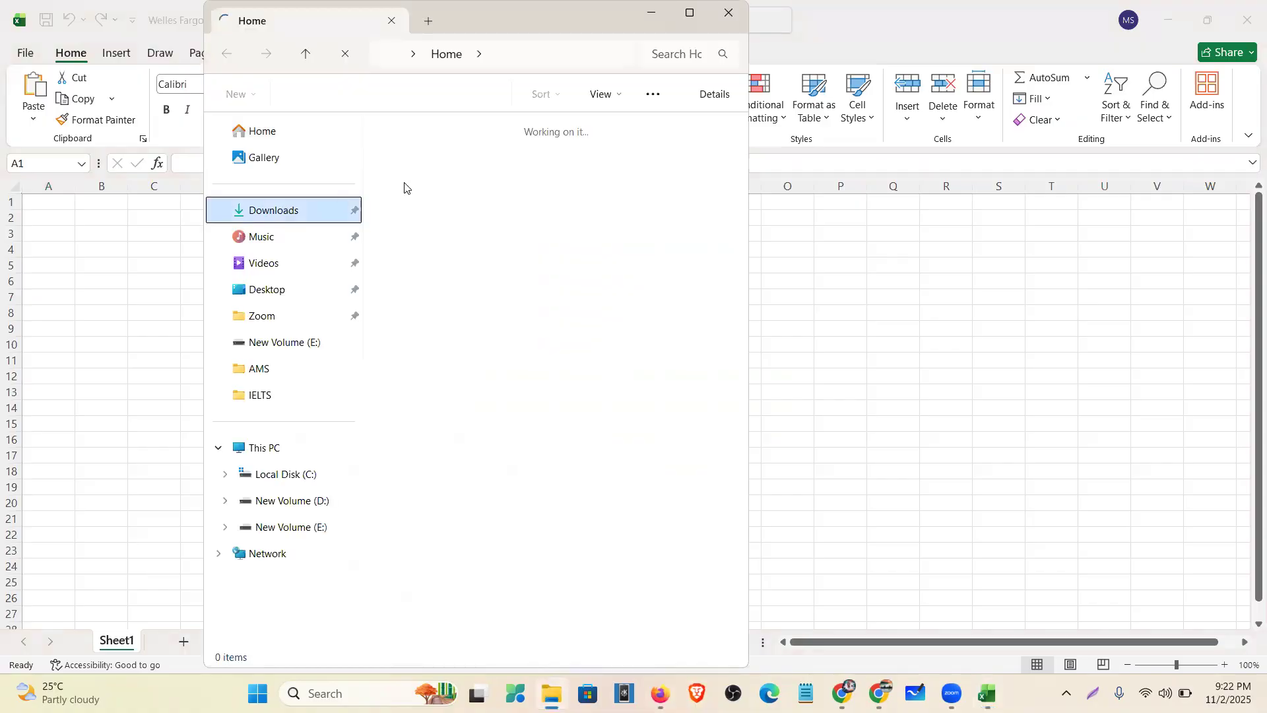
left_click(535, 221)
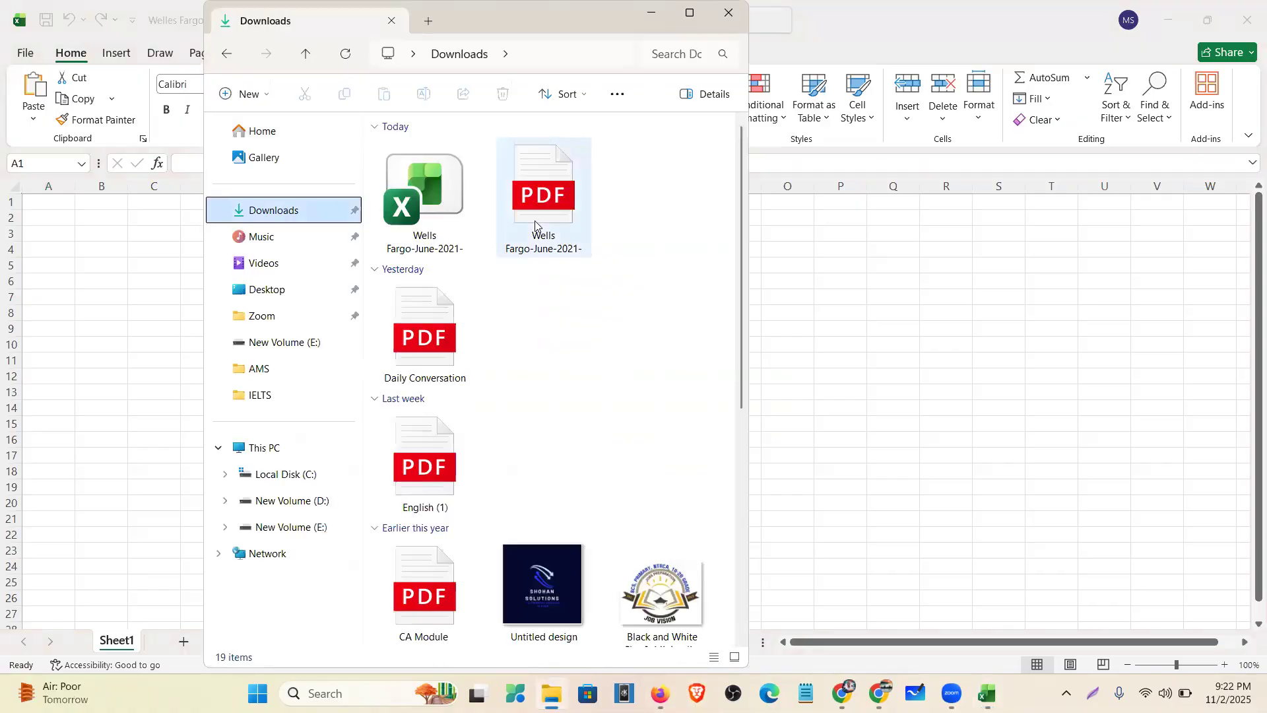
right_click(535, 220)
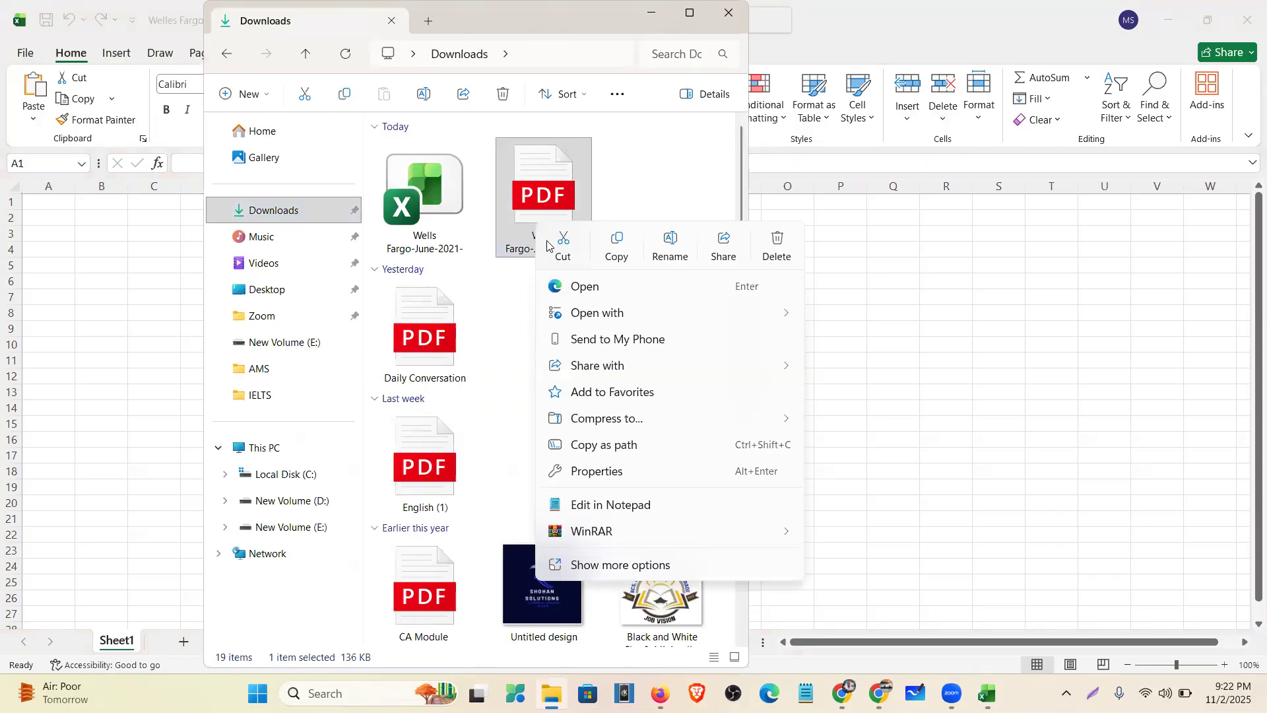
mouse_move(776, 316)
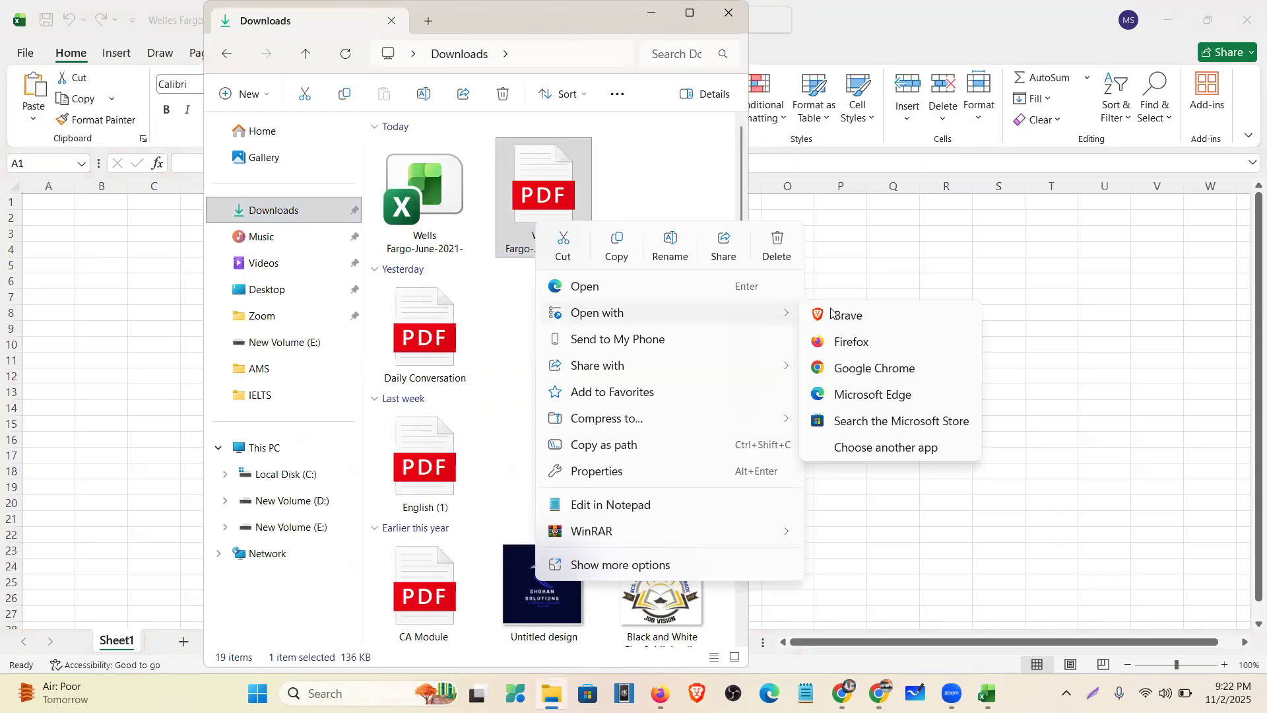
left_click(850, 370)
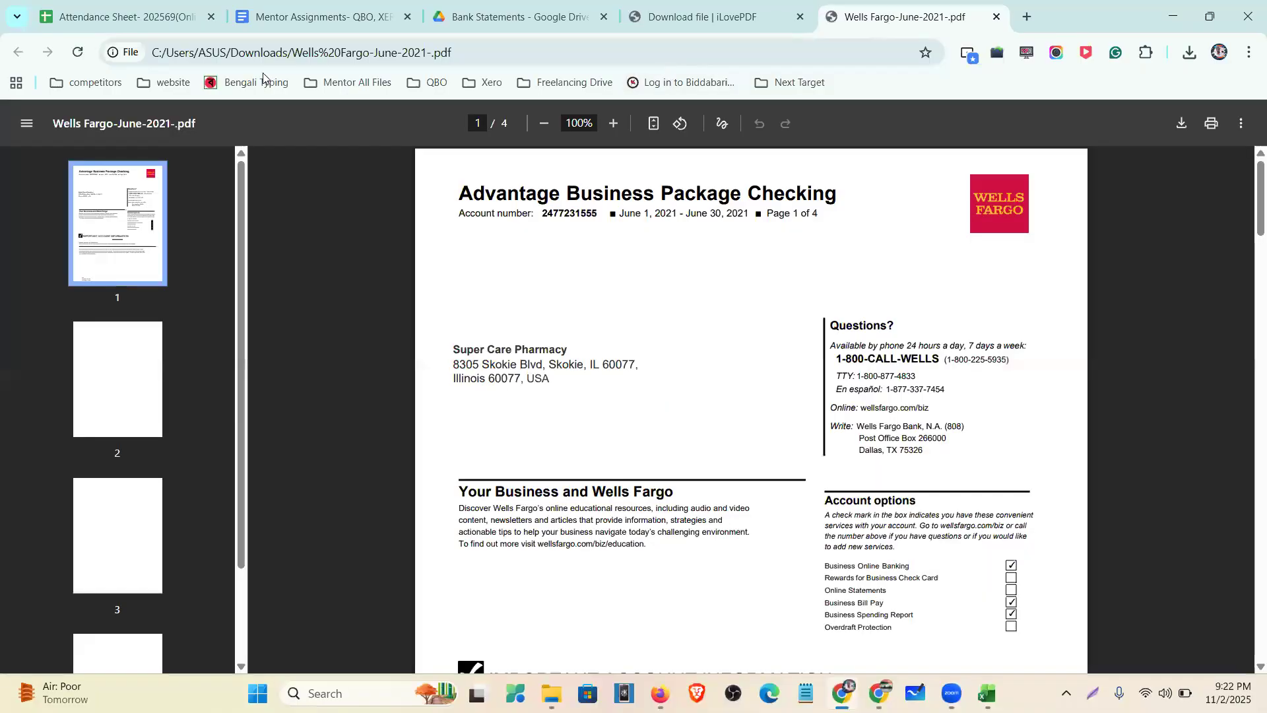
- Copy the PDF's file:/// address from Chrome, then minimize Chrome and File Explorer
left_click(531, 53)
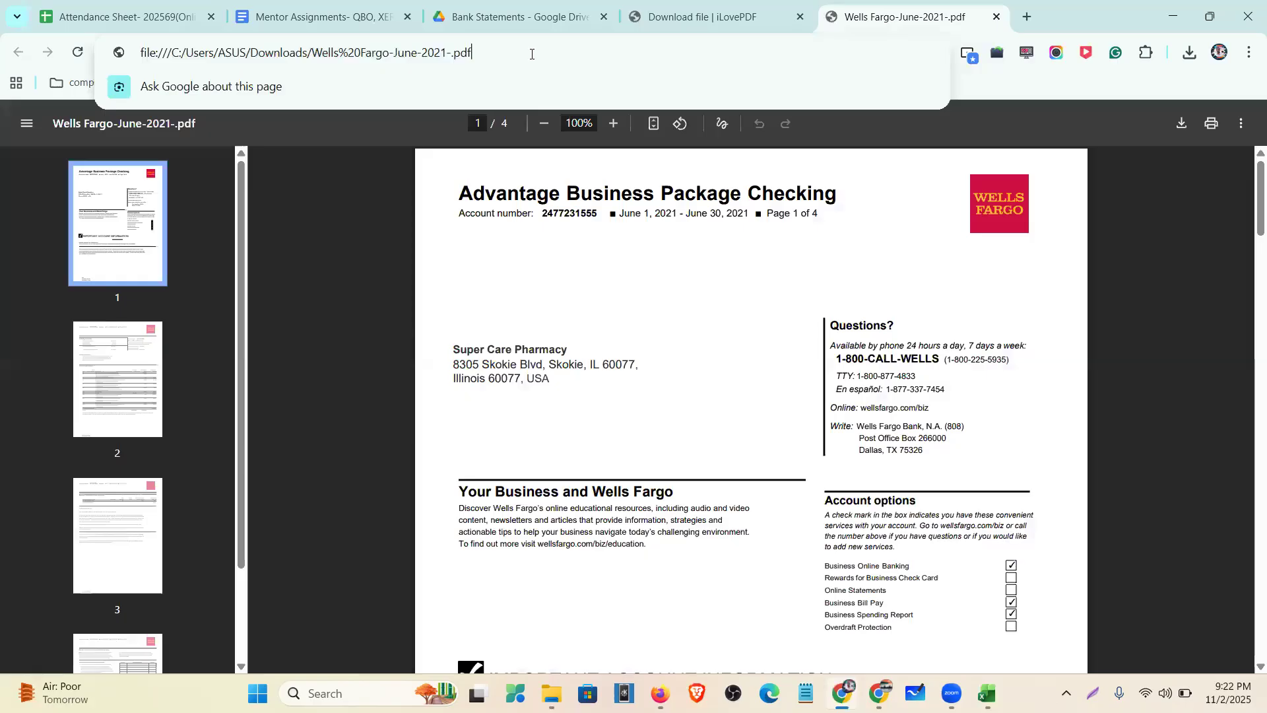
key("ctrl+a")
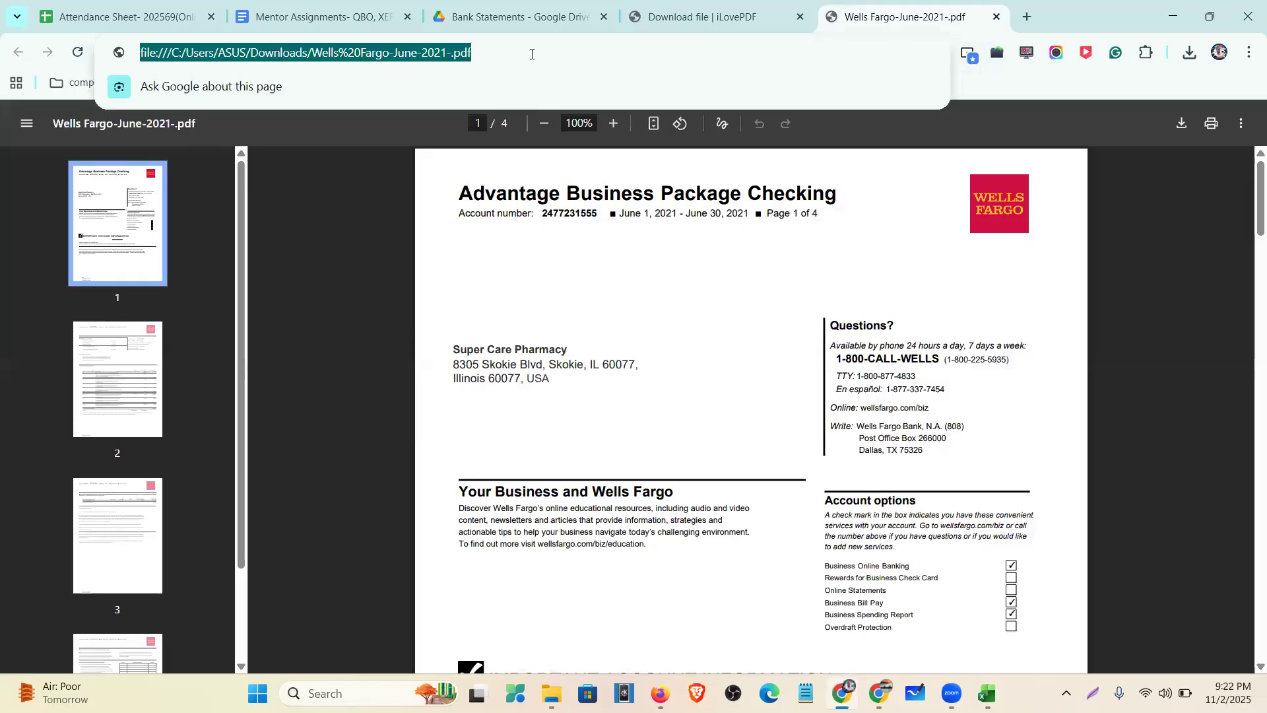
double_click(540, 50)
left_click(541, 51)
key("ctrl+c")
left_click(1171, 17)
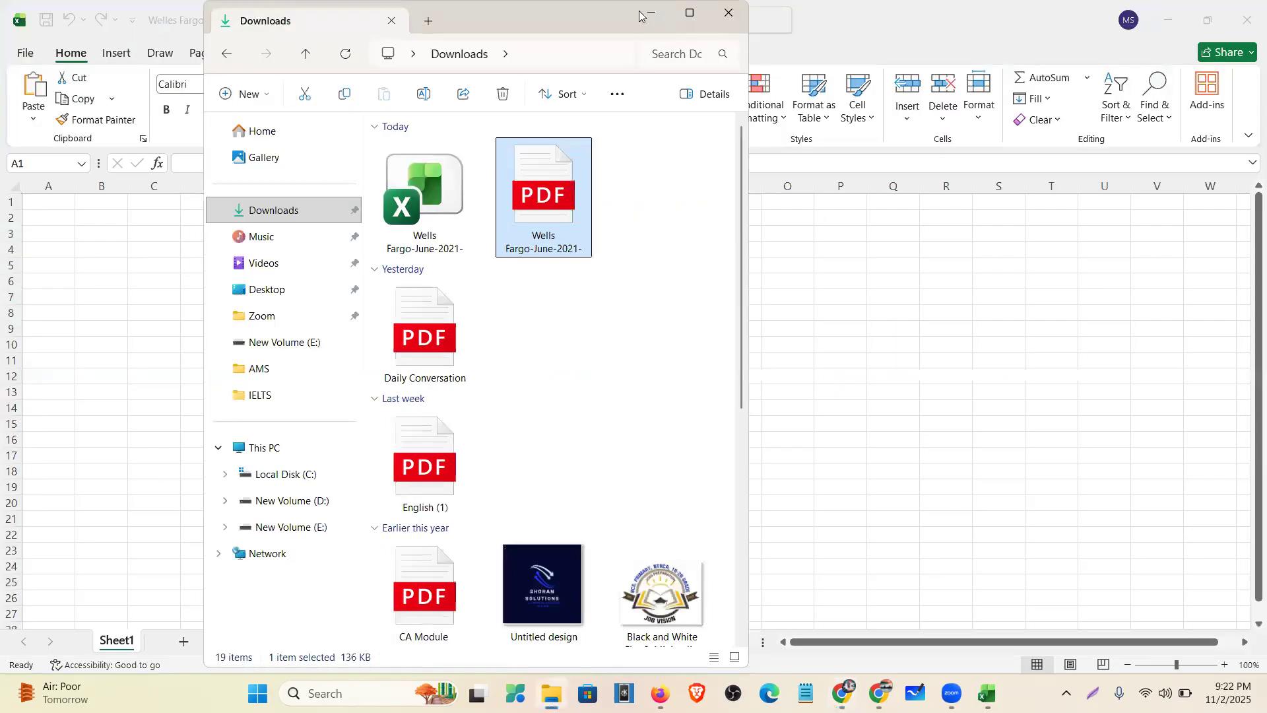
left_click(643, 12)
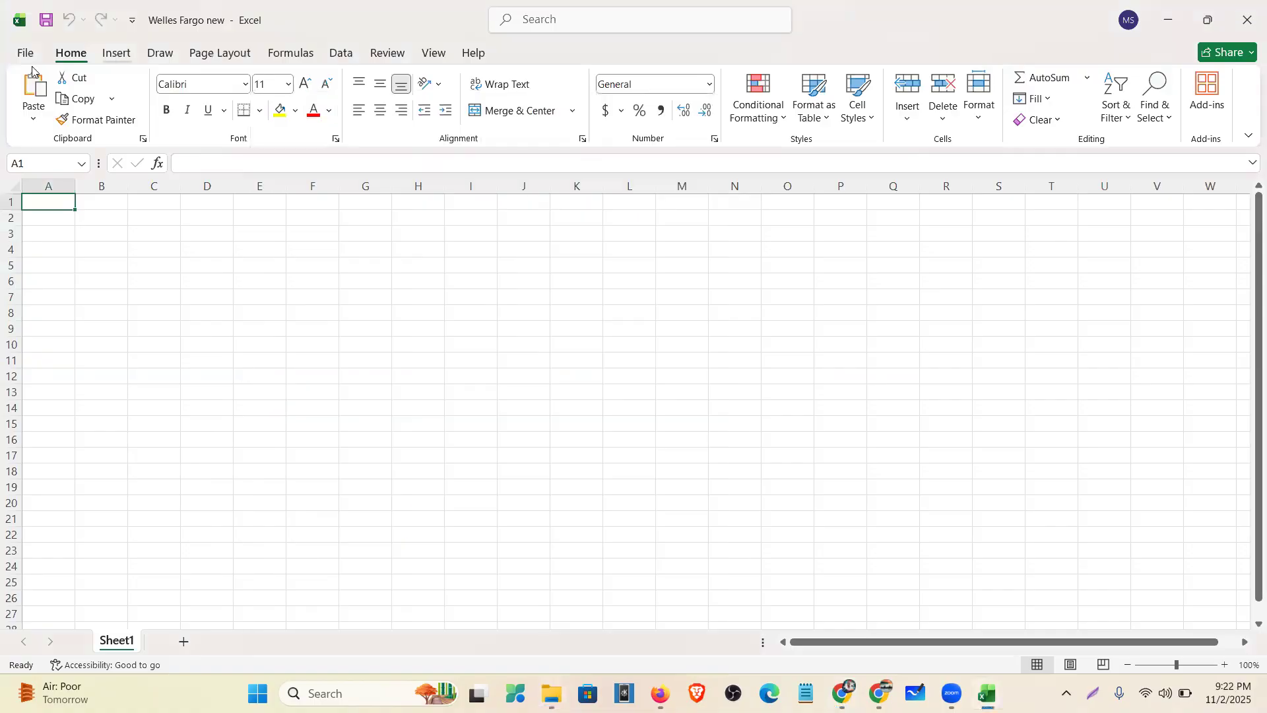
- Import Data From Web using the pasted Wells Fargo PDF file URL
left_click(343, 54)
left_click(112, 109)
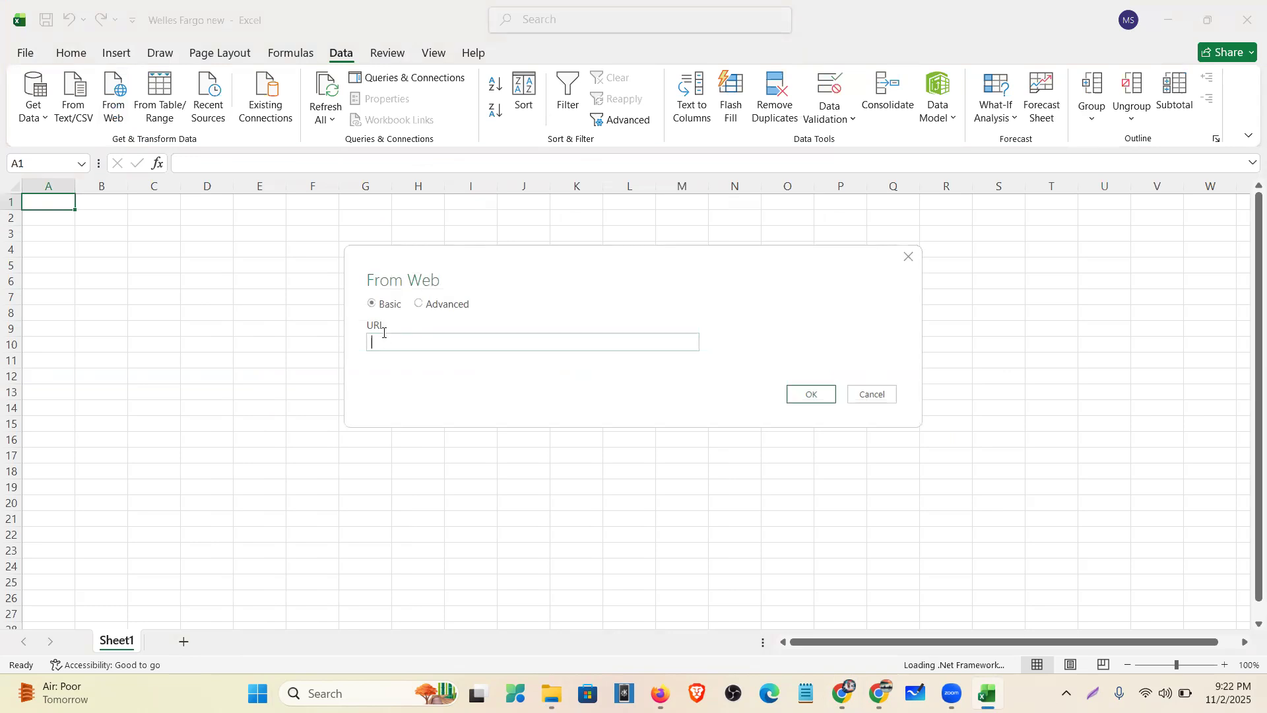
key("ctrl+v")
left_click(816, 396)
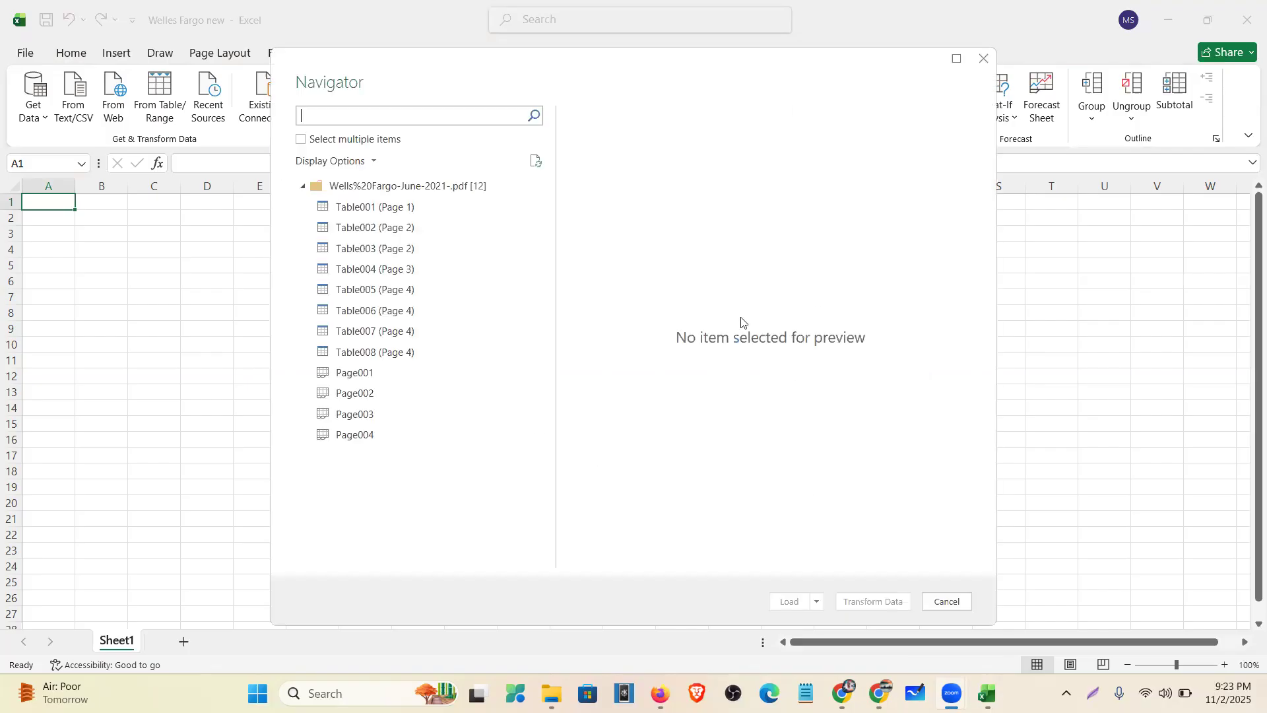
- Enable multiple selection, preview Table001–Table003, and check Table003 (Page 2)
left_click(302, 141)
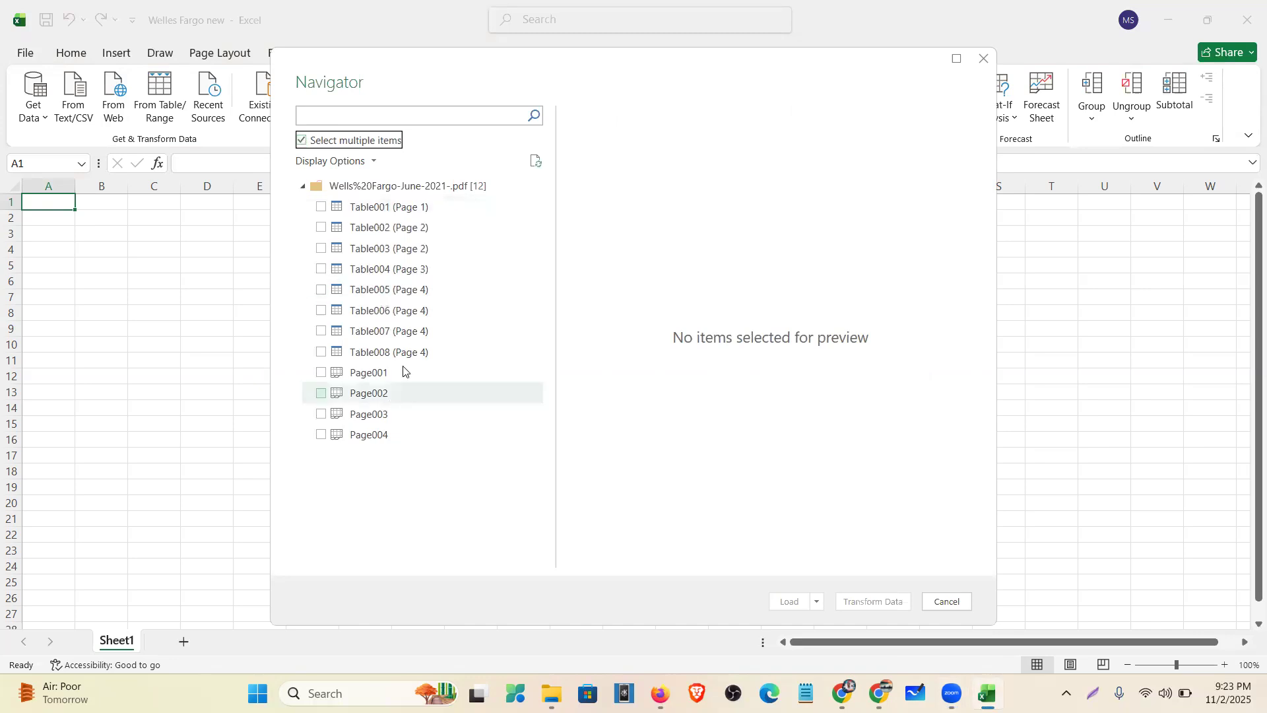
left_click(385, 208)
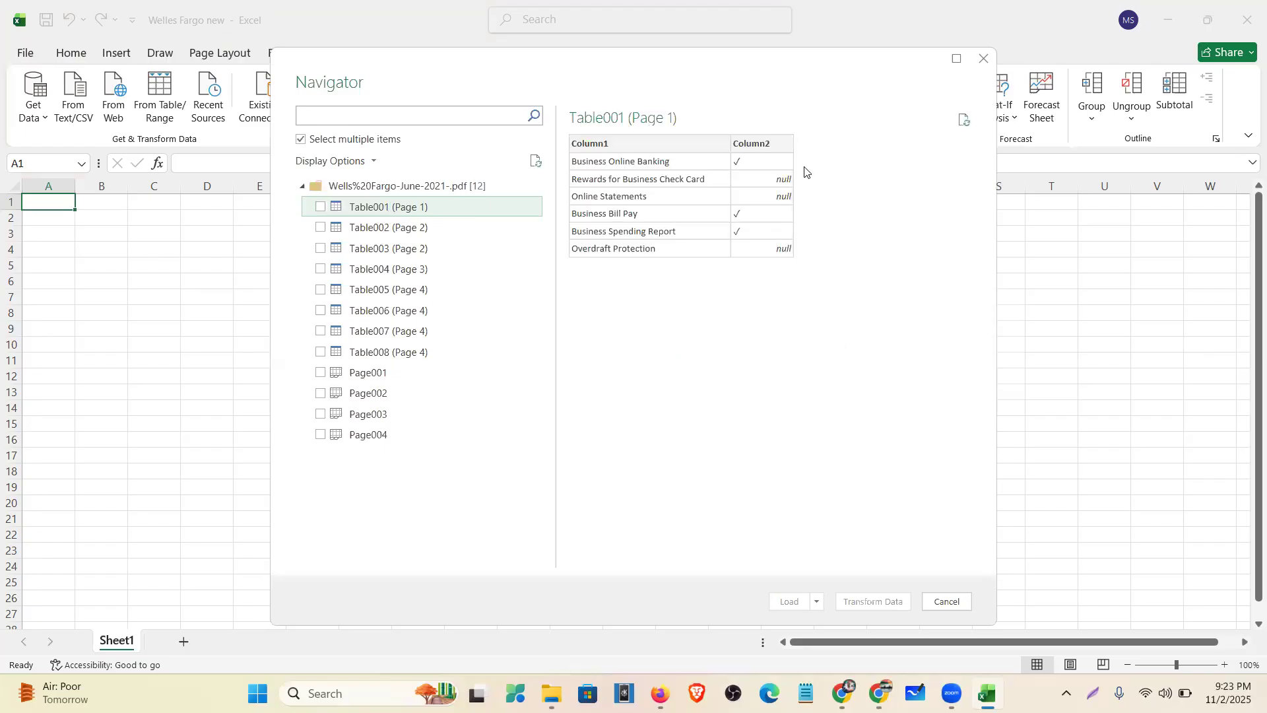
left_click(449, 229)
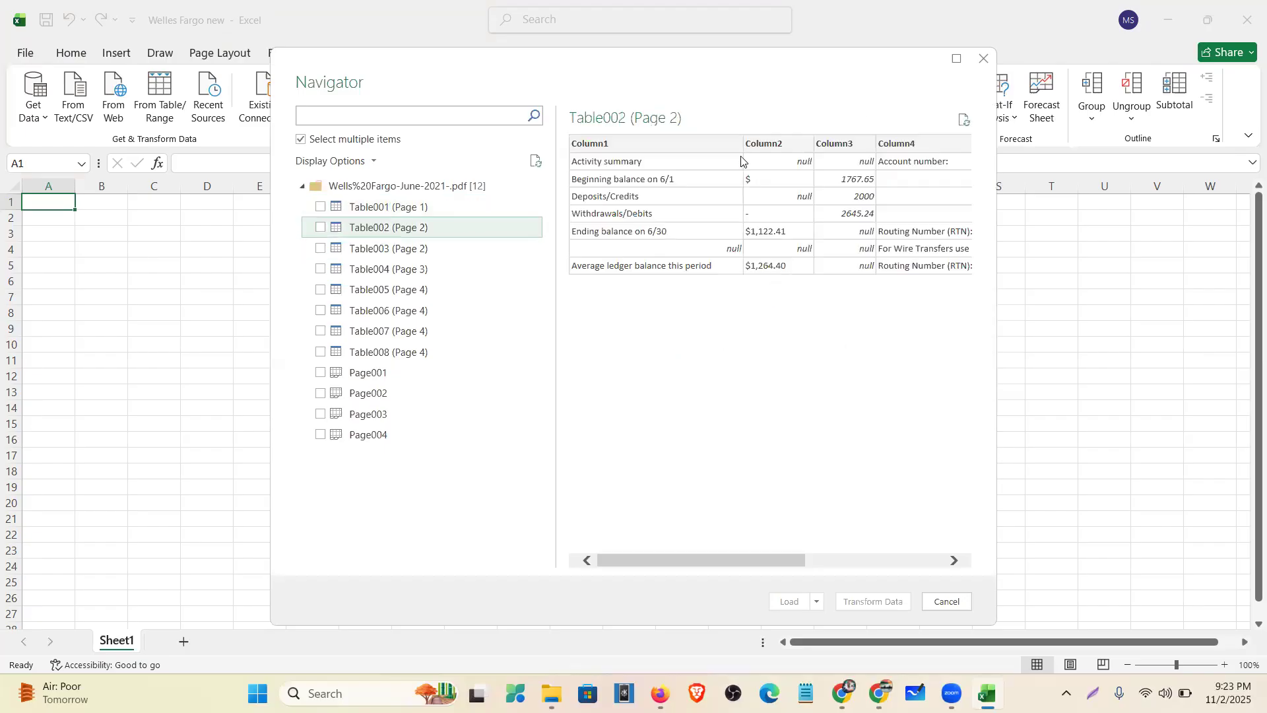
left_click(421, 251)
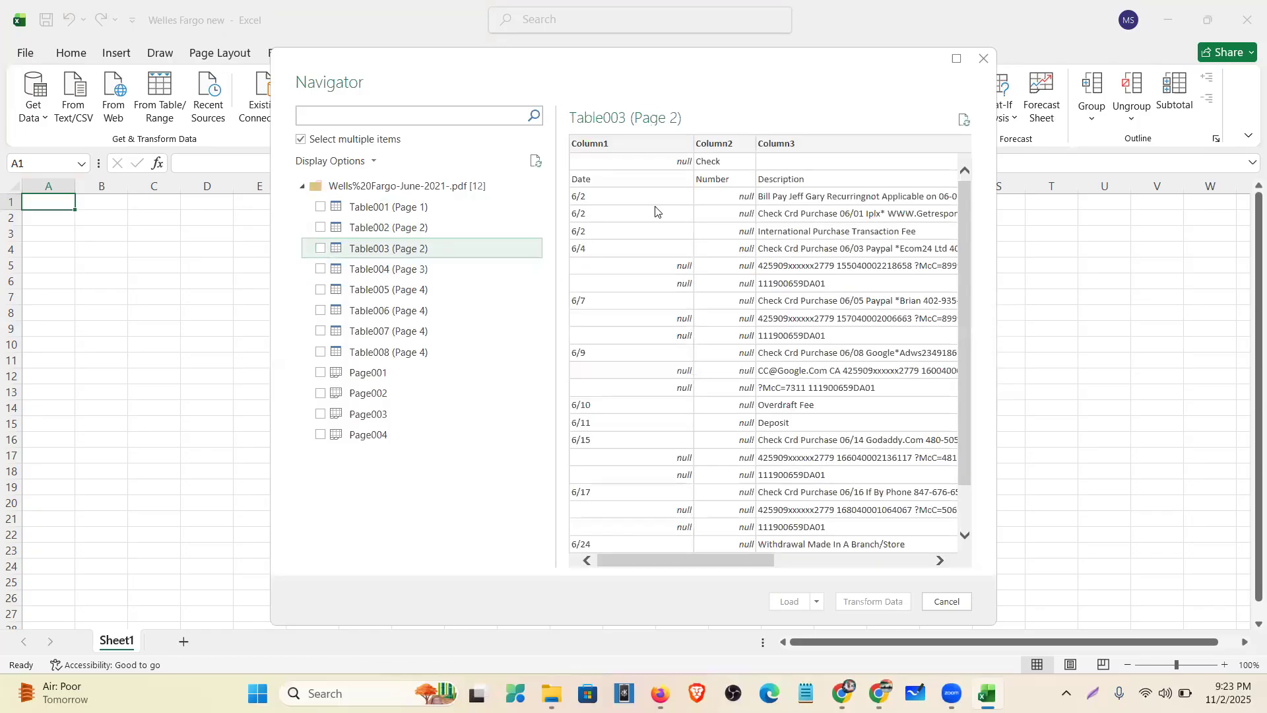
left_click_drag(713, 560, 640, 581)
left_click(321, 249)
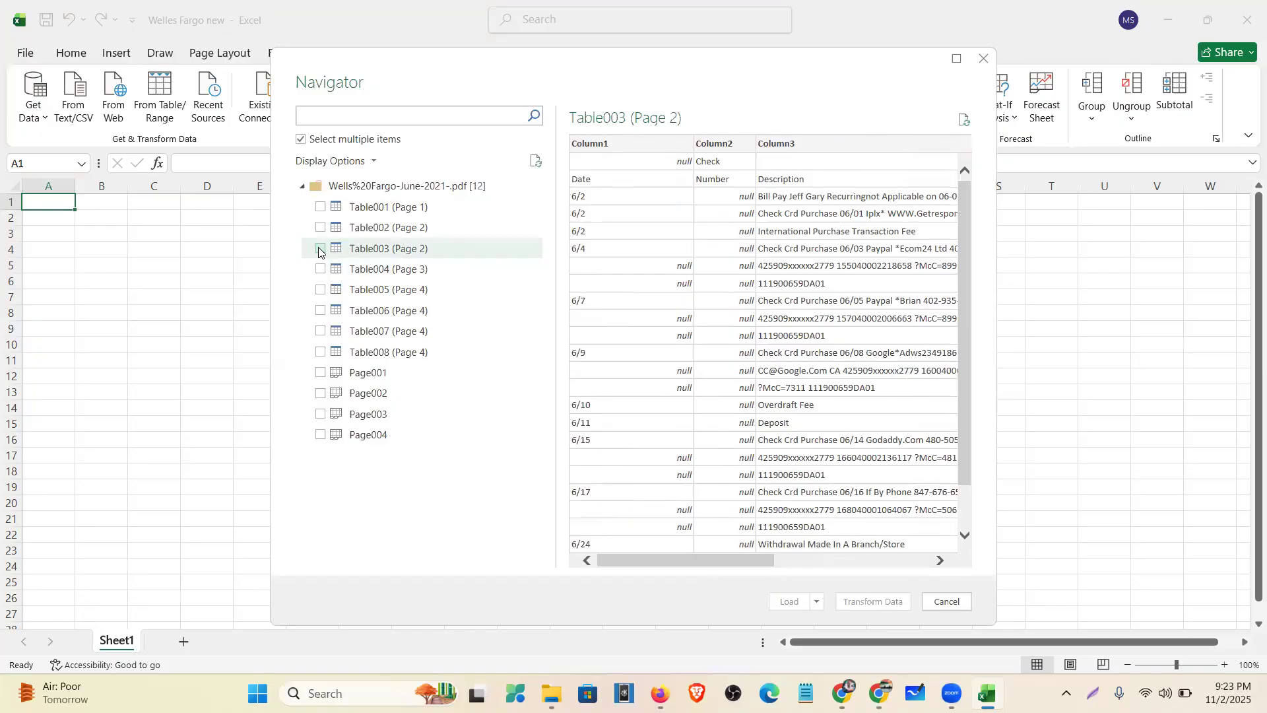
- Preview Table004–Table008, then choose Load To for the checked table
left_click(357, 271)
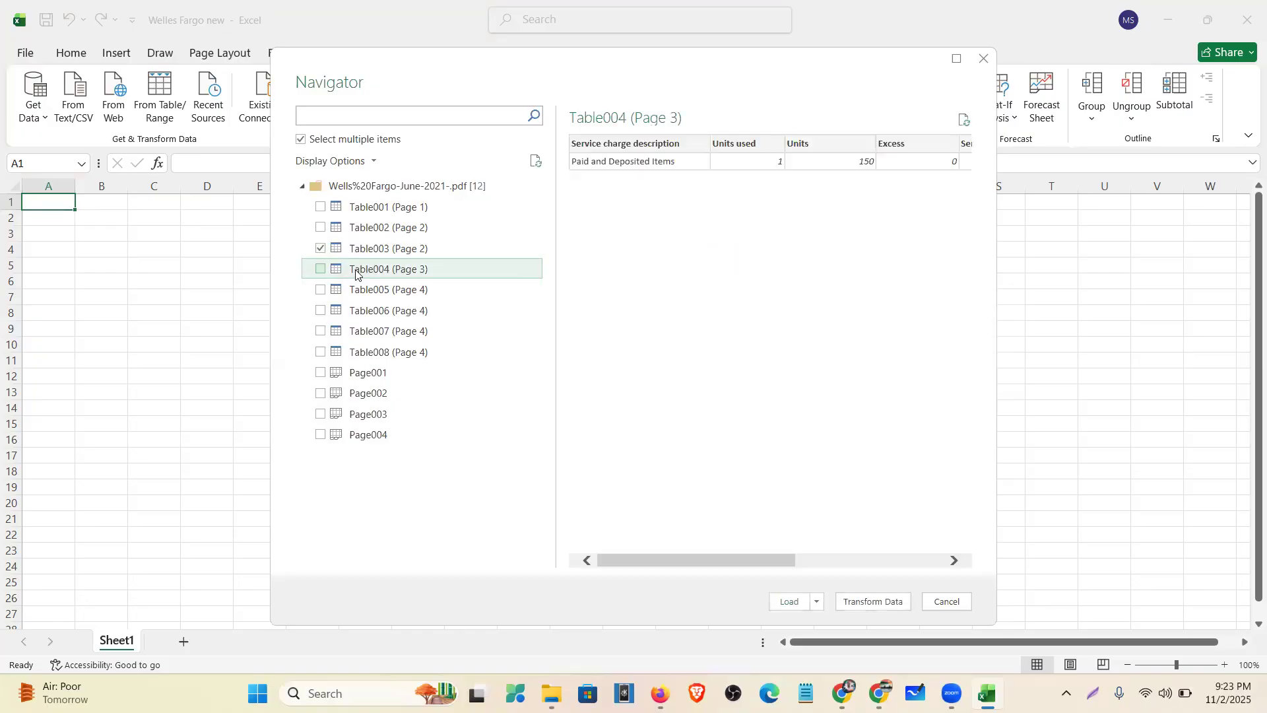
left_click(438, 291)
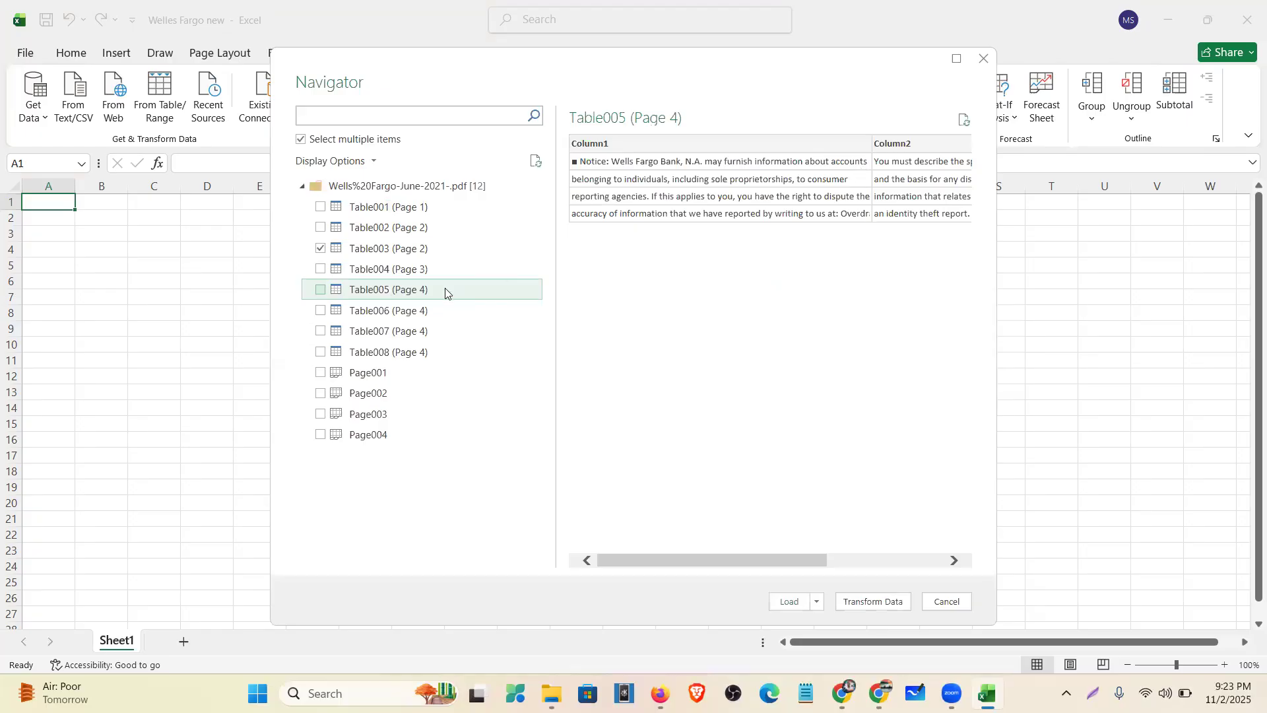
left_click(432, 311)
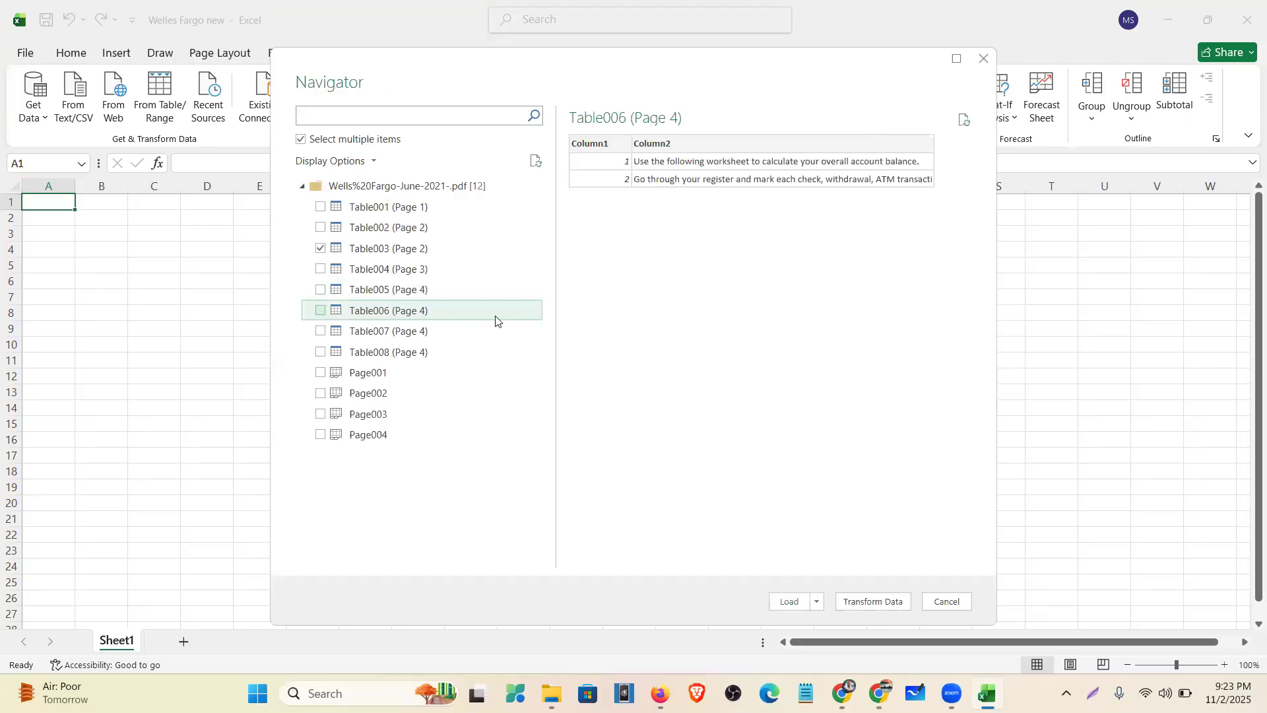
left_click(476, 334)
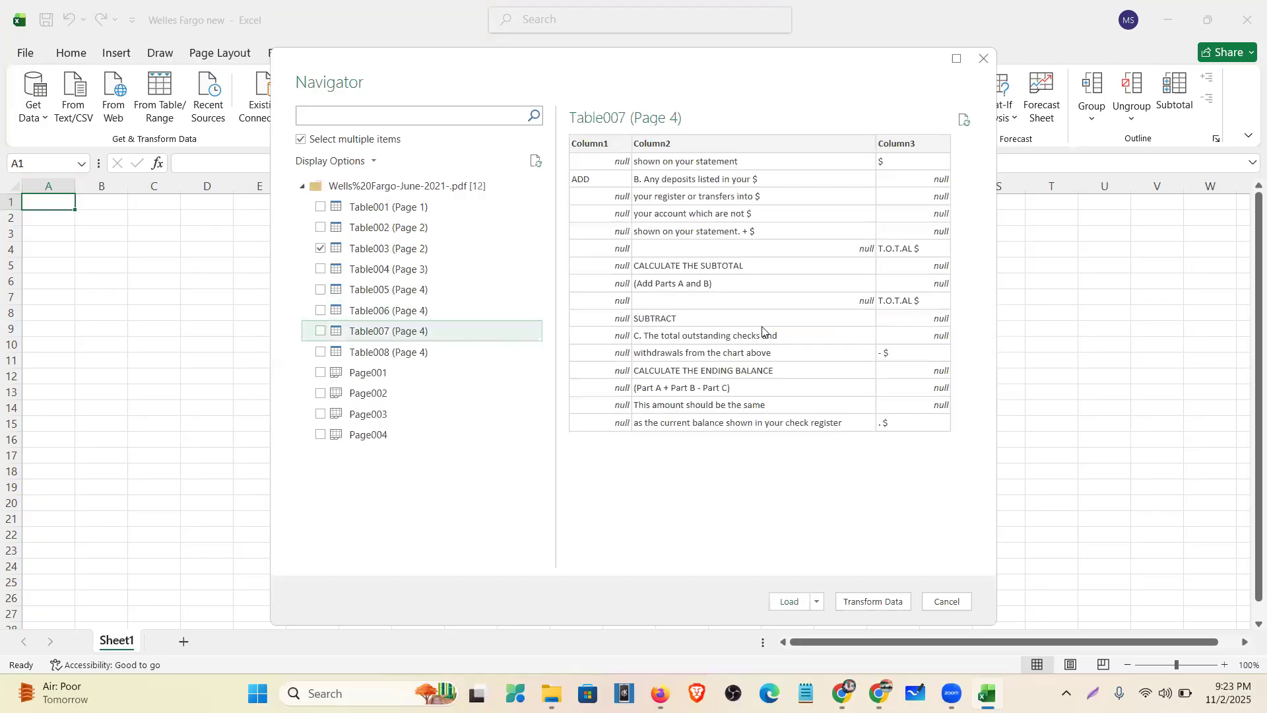
left_click(440, 350)
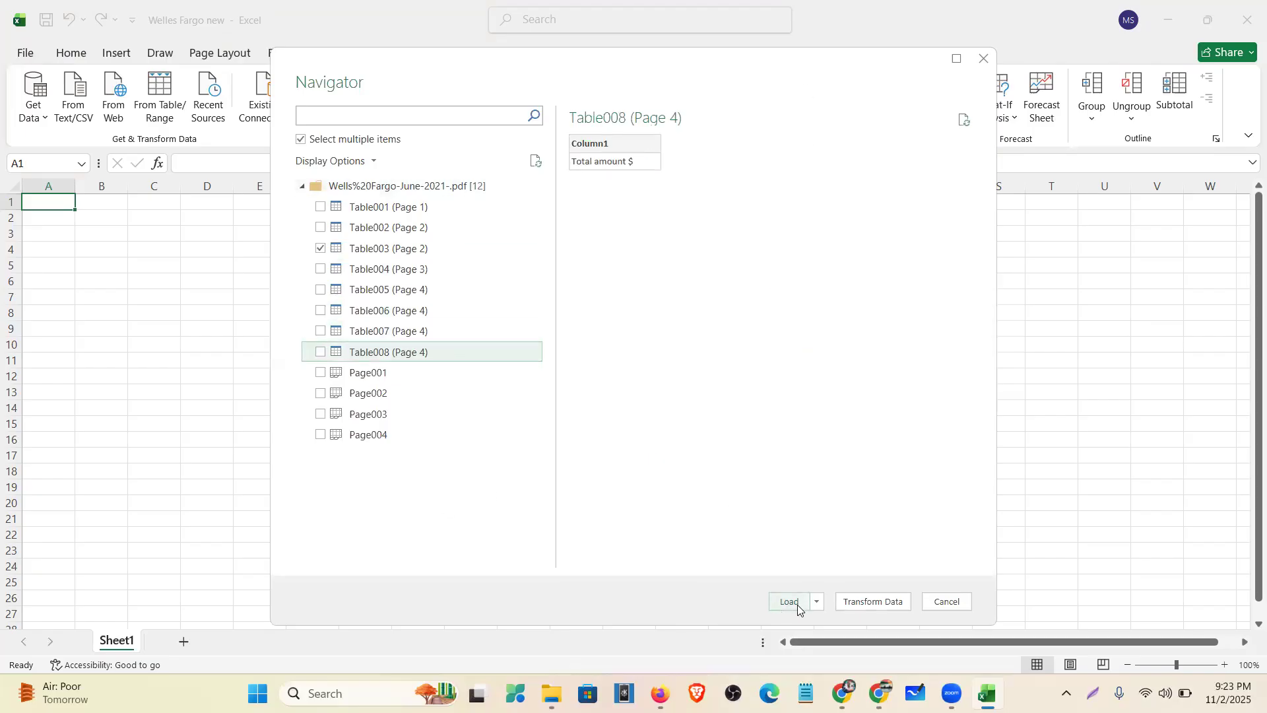
left_click(817, 602)
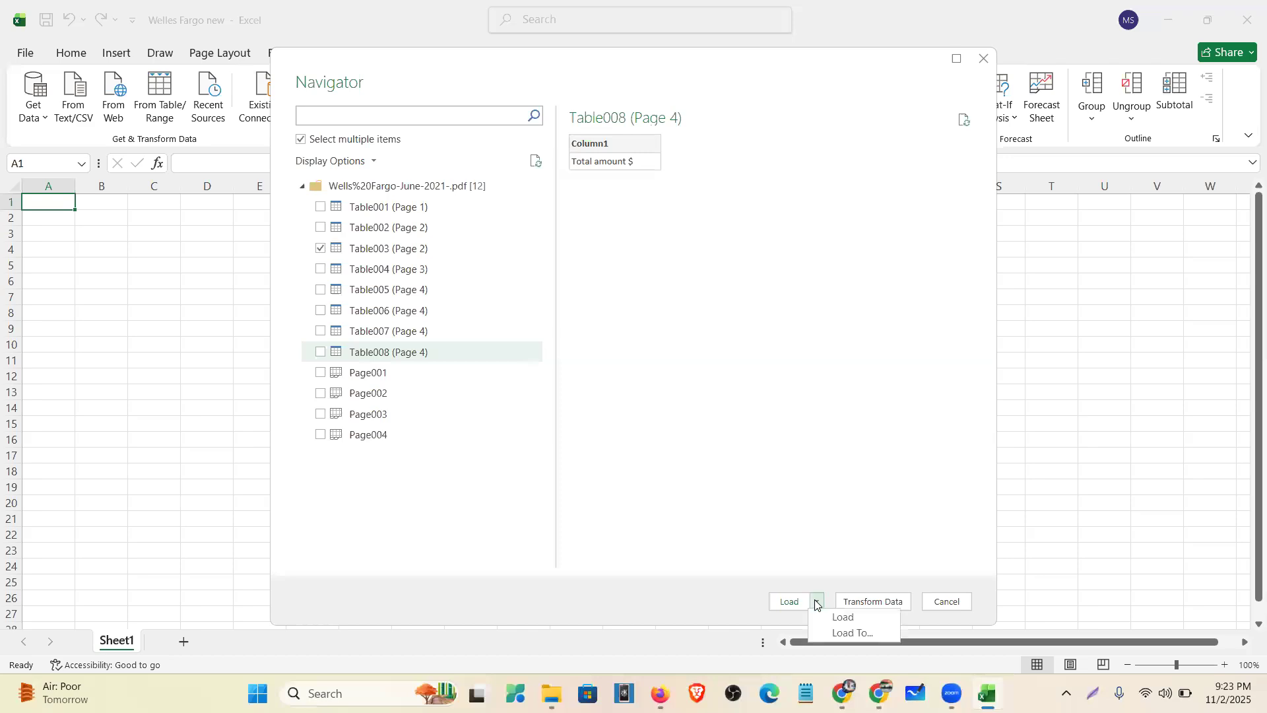
left_click(830, 638)
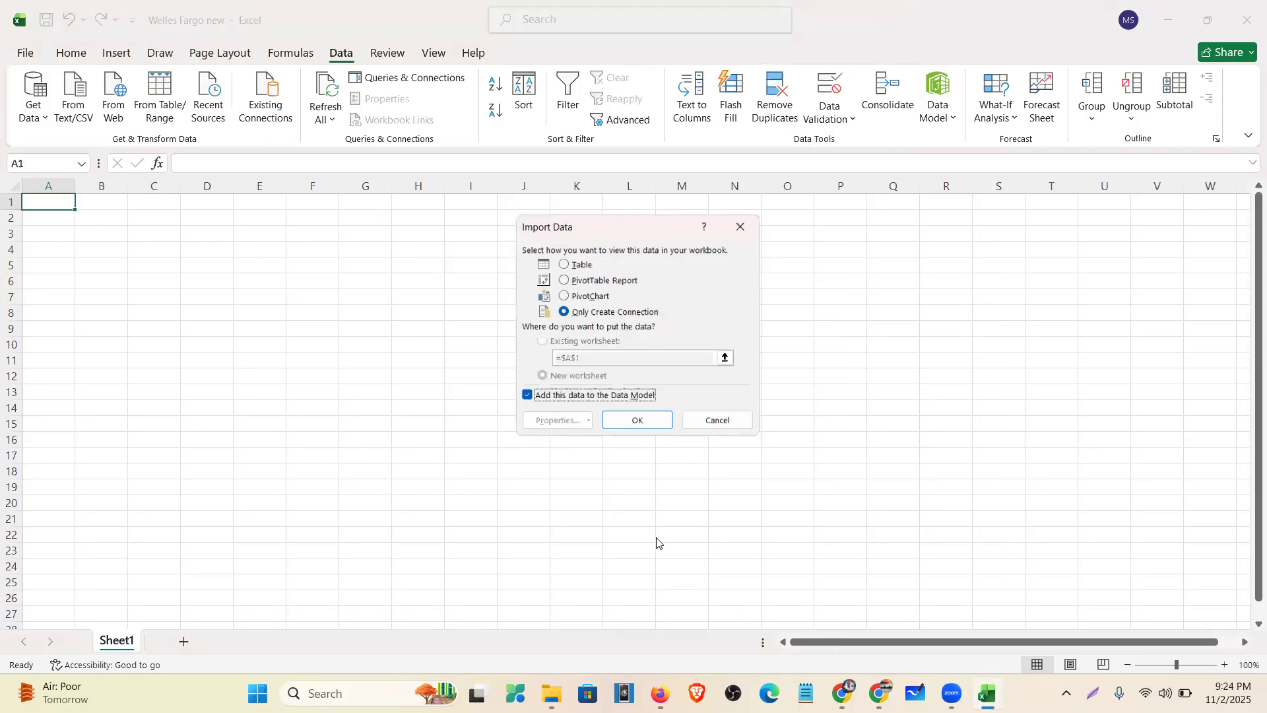
- Load Table003 as a Table into the existing worksheet at $A$1
left_click(579, 262)
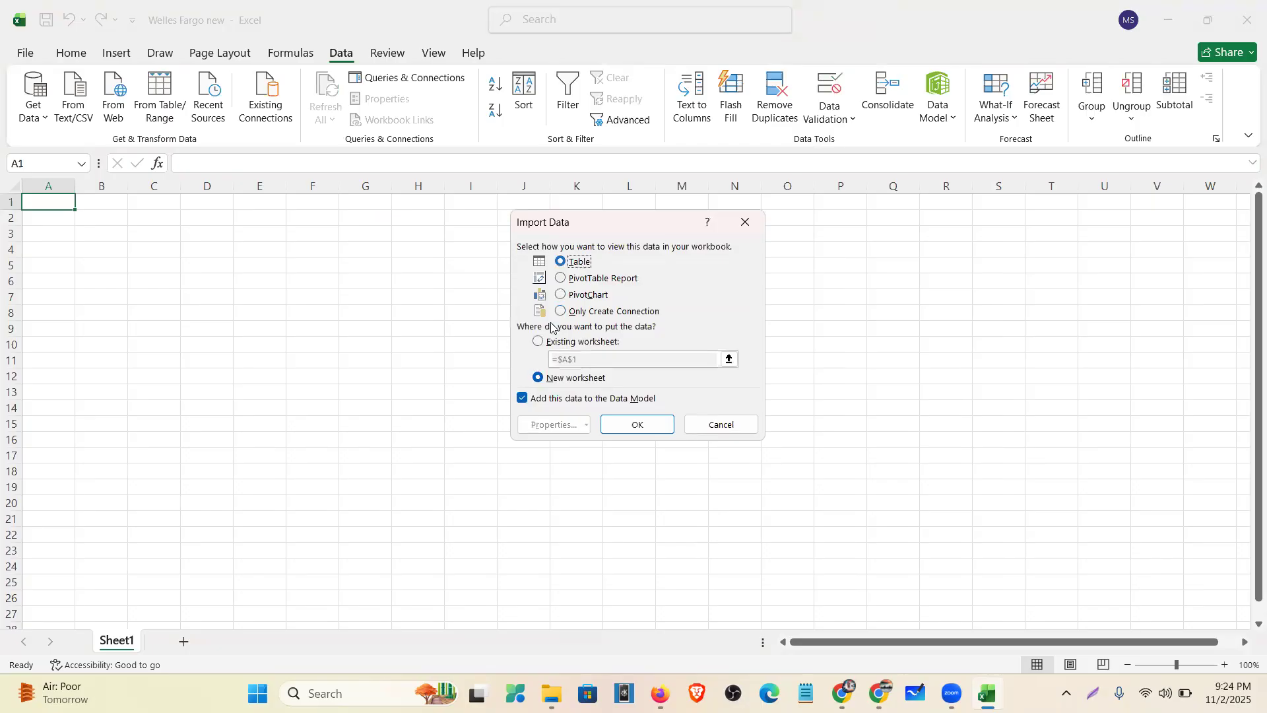
left_click(539, 342)
left_click(623, 425)
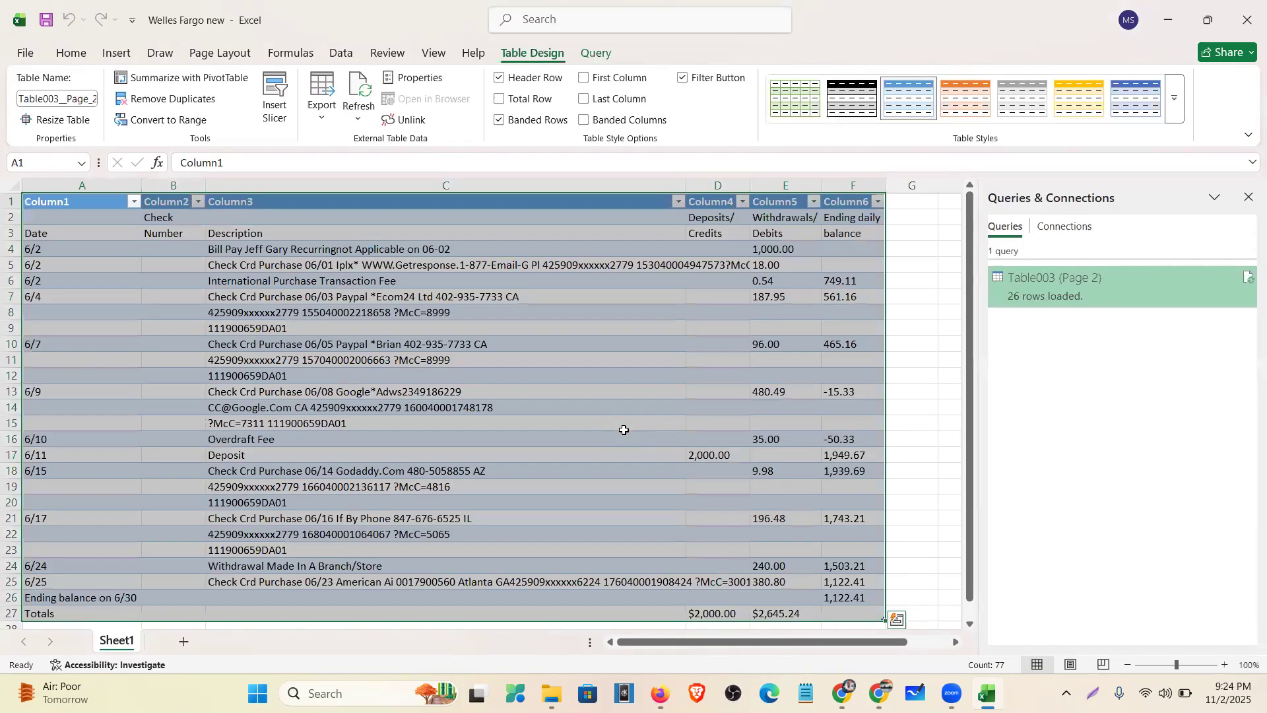
- Close the Queries & Connections pane and inspect heading rows 1 and 2
left_click(1250, 198)
left_click(160, 205)
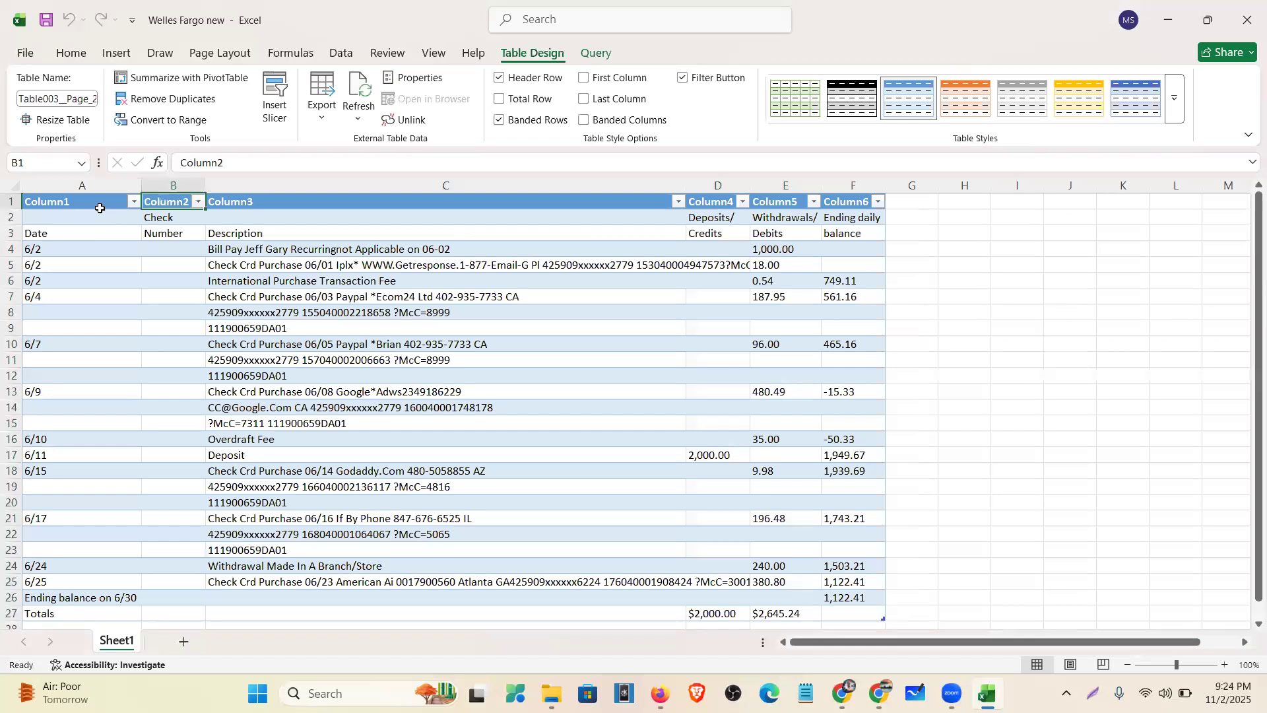
left_click(10, 201)
right_click(10, 202)
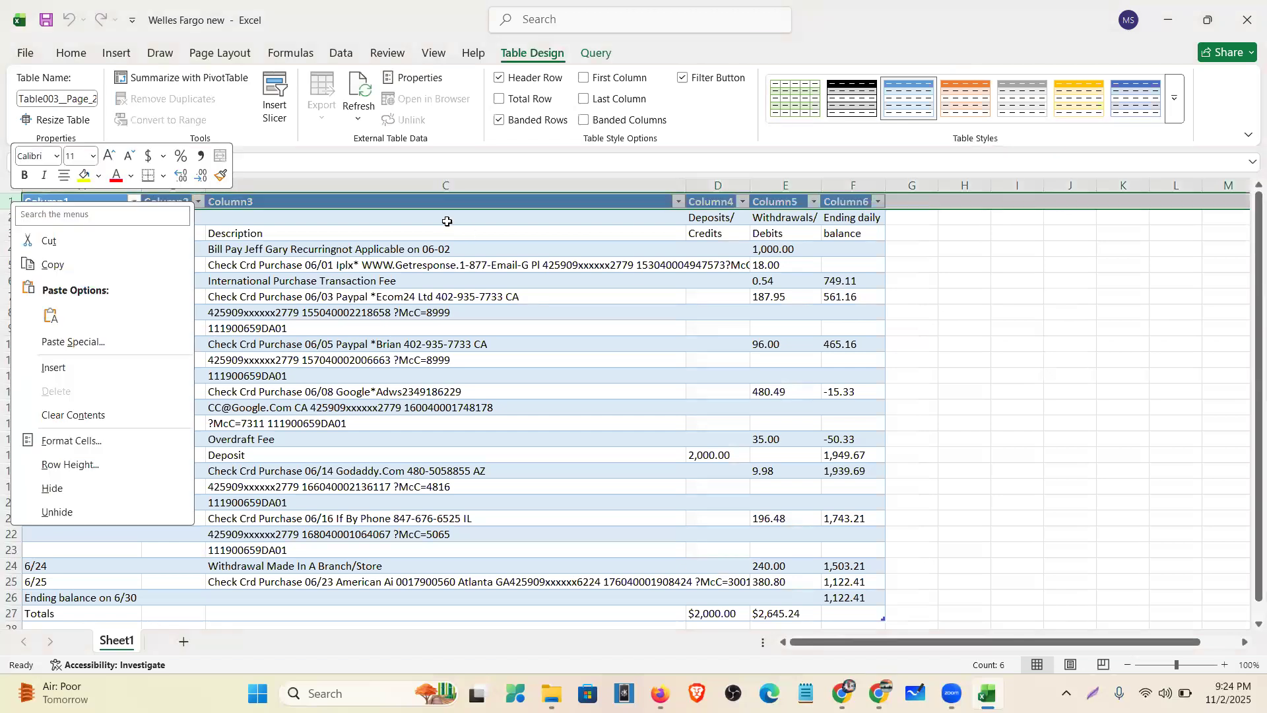
key("Escape")
left_click(17, 218)
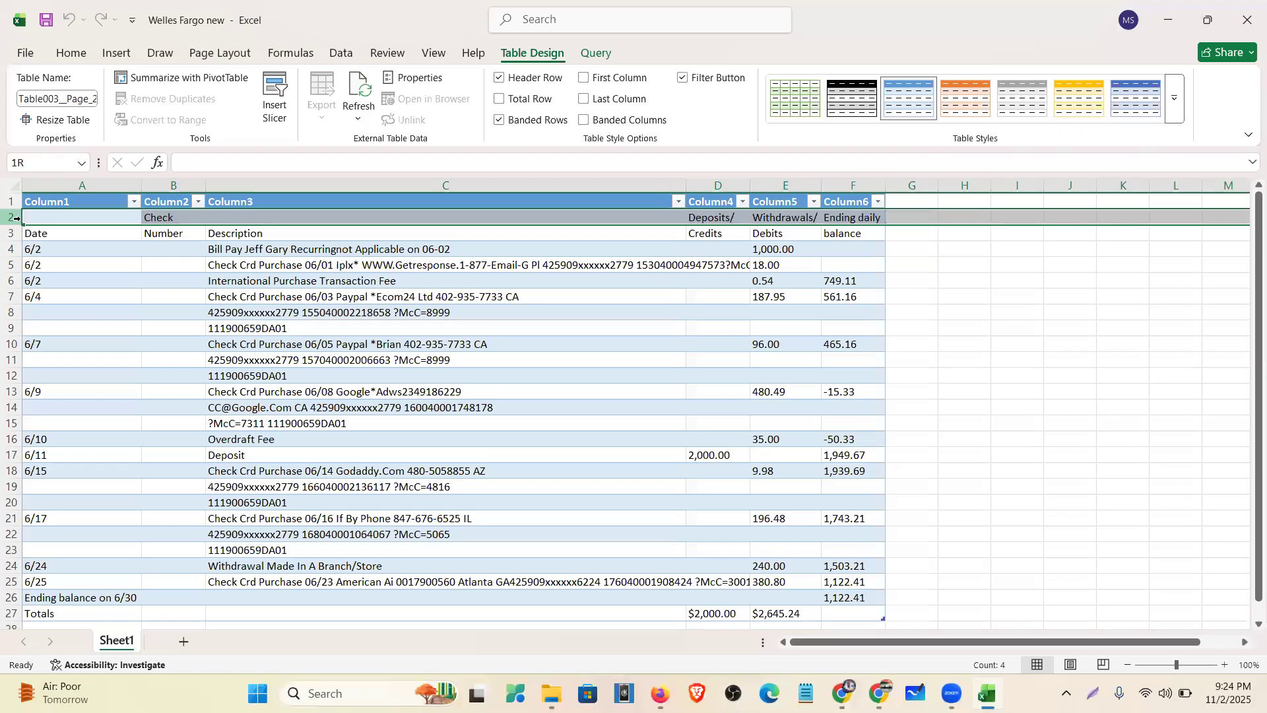
left_click(718, 219)
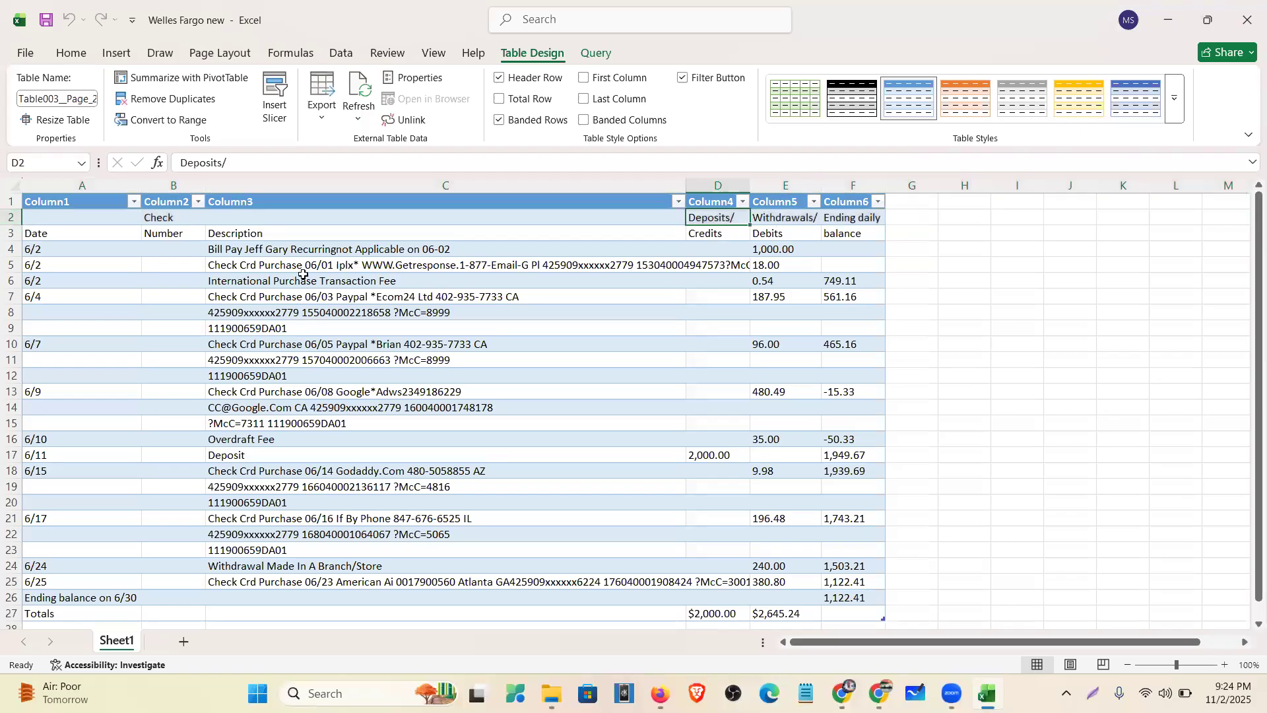
- Delete the Check Number and Ending daily balance columns and autofit the description column
right_click(173, 186)
left_click(244, 376)
left_click(677, 218)
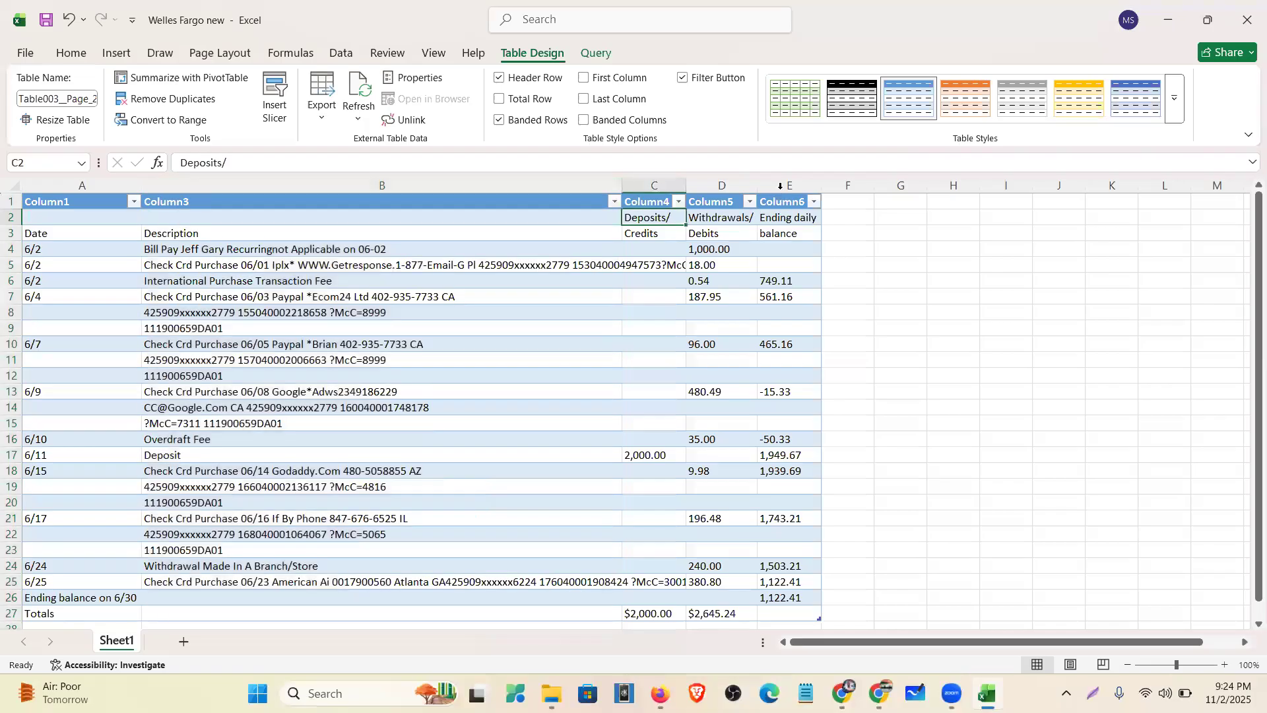
left_click(780, 190)
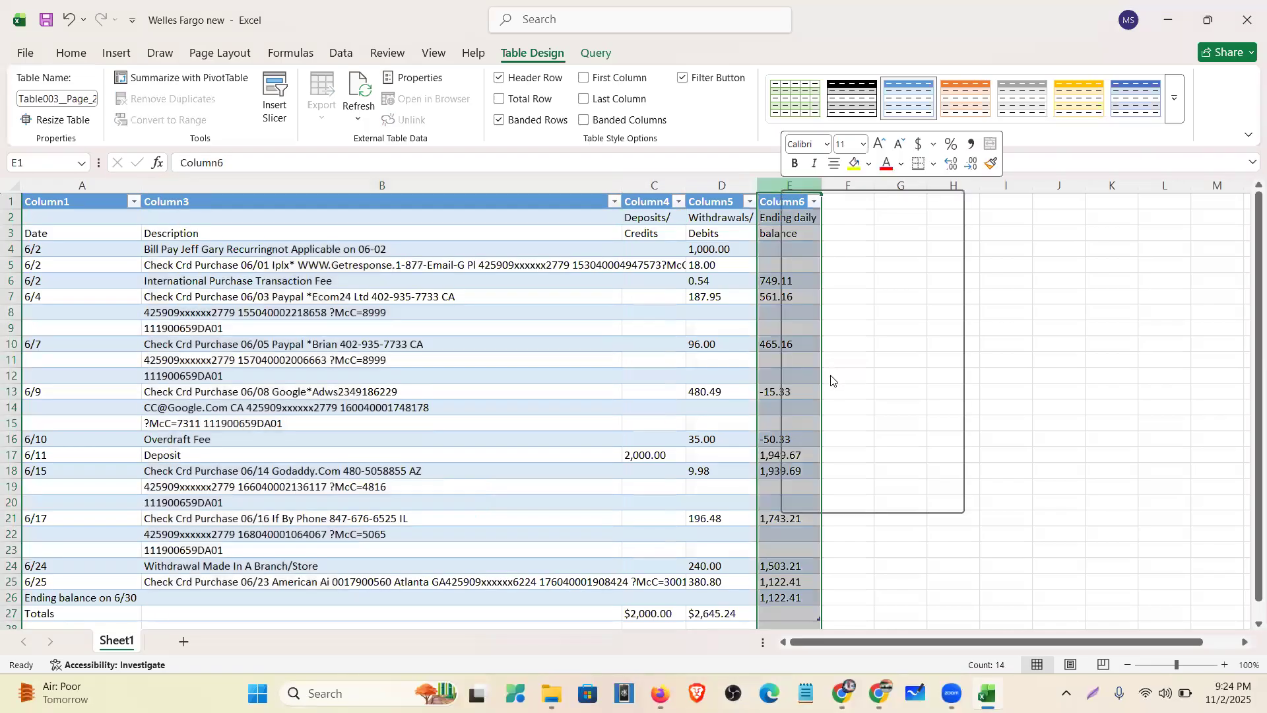
left_click(833, 381)
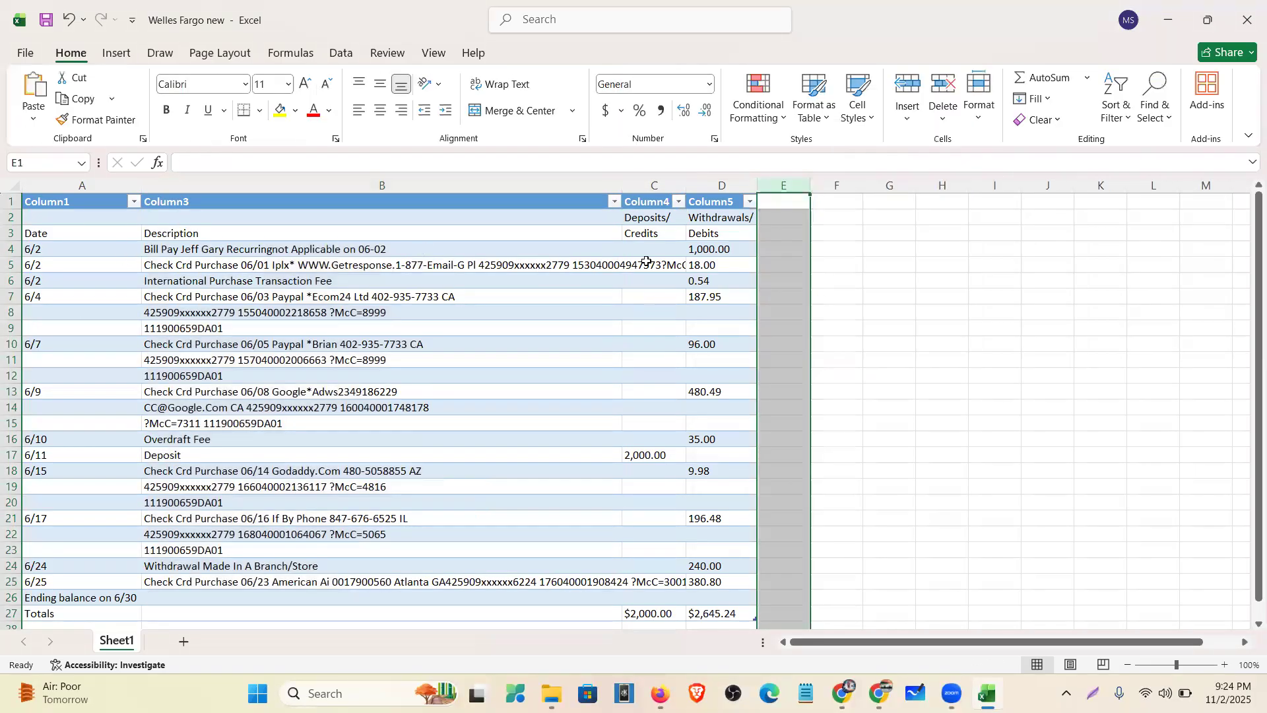
double_click(621, 180)
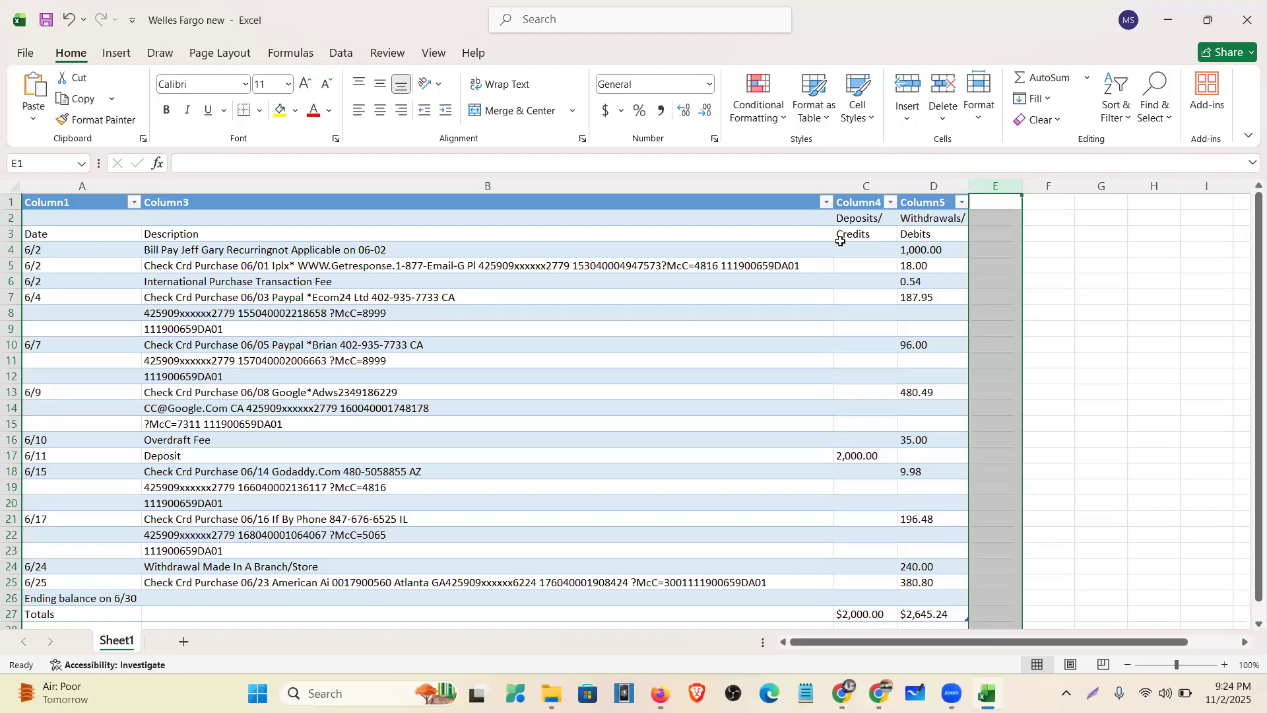
- Replace the Credits and Debits headings in row 3 with Deposits and Withdrawals/
left_click(848, 239)
left_click(873, 219)
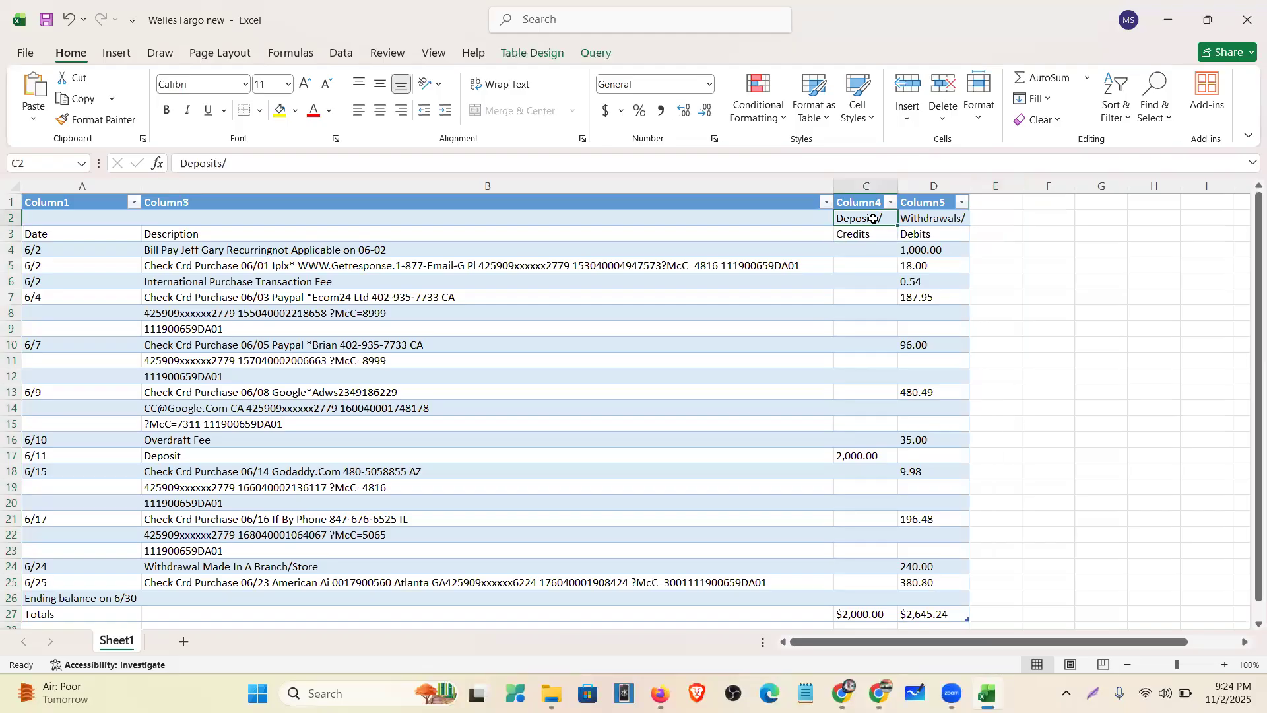
key("ctrl+c")
left_click(877, 238)
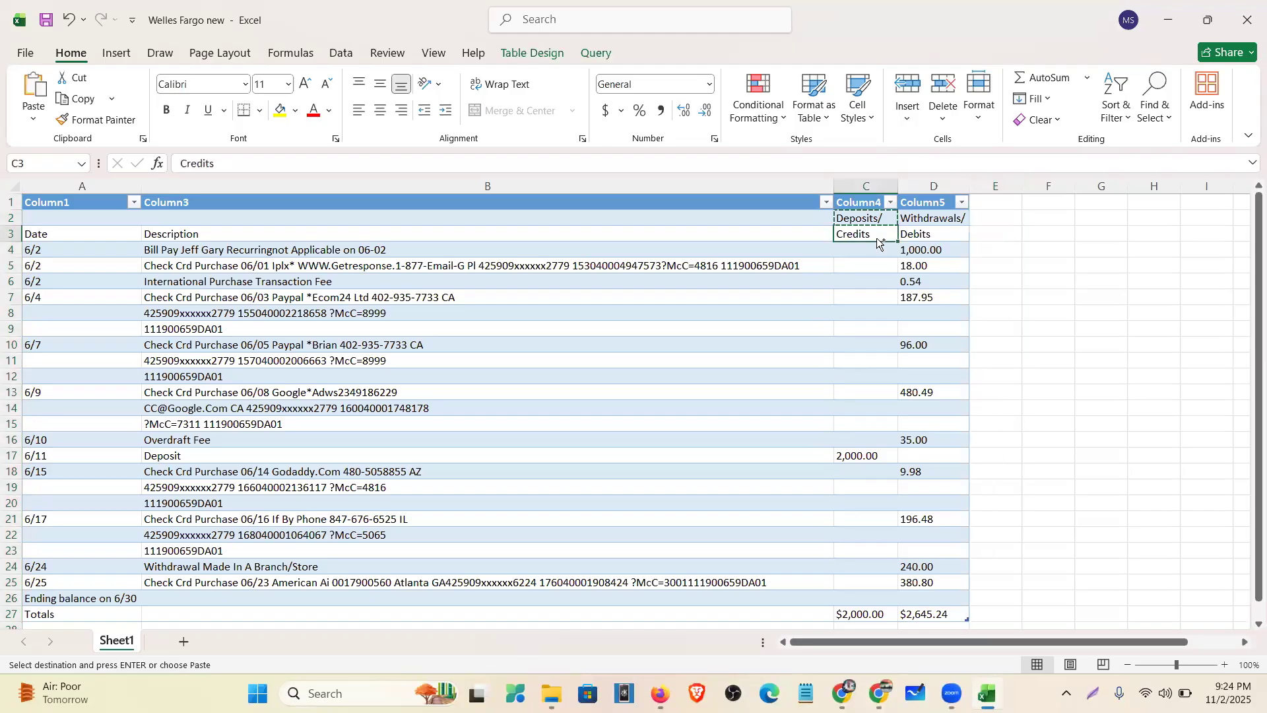
key("ctrl+v")
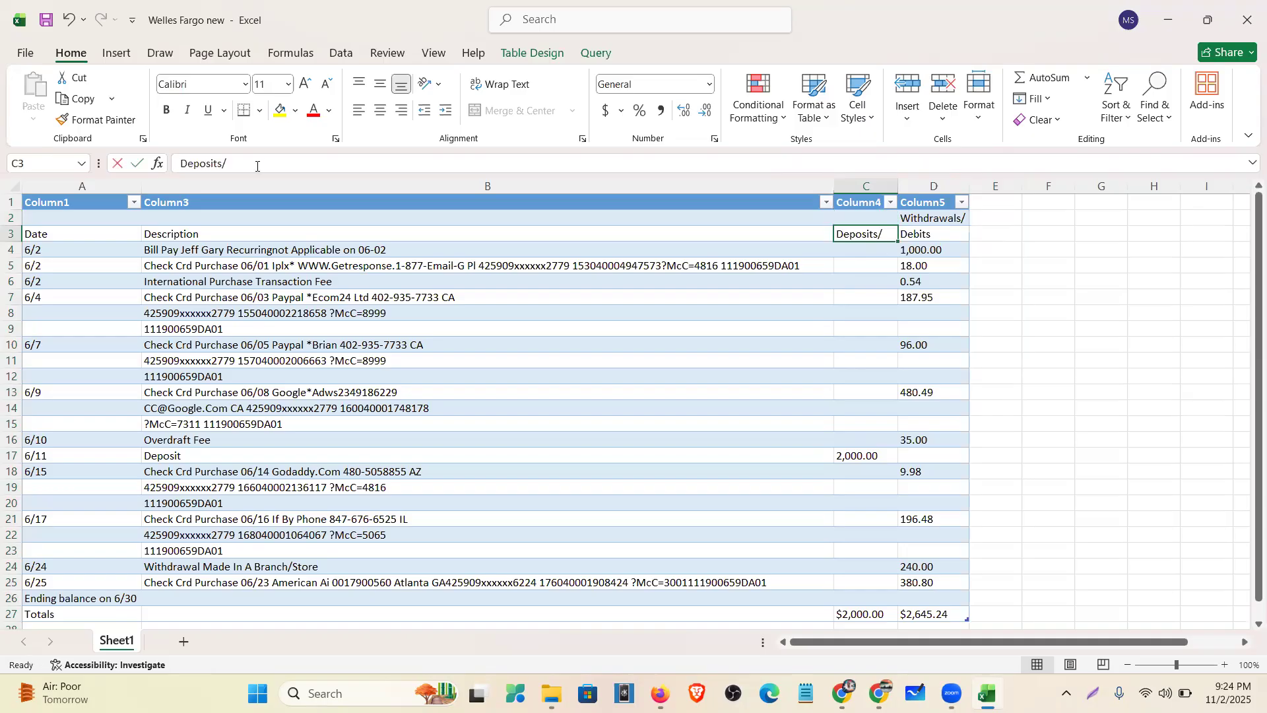
key("F2")
key("BackSpace")
left_click(948, 219)
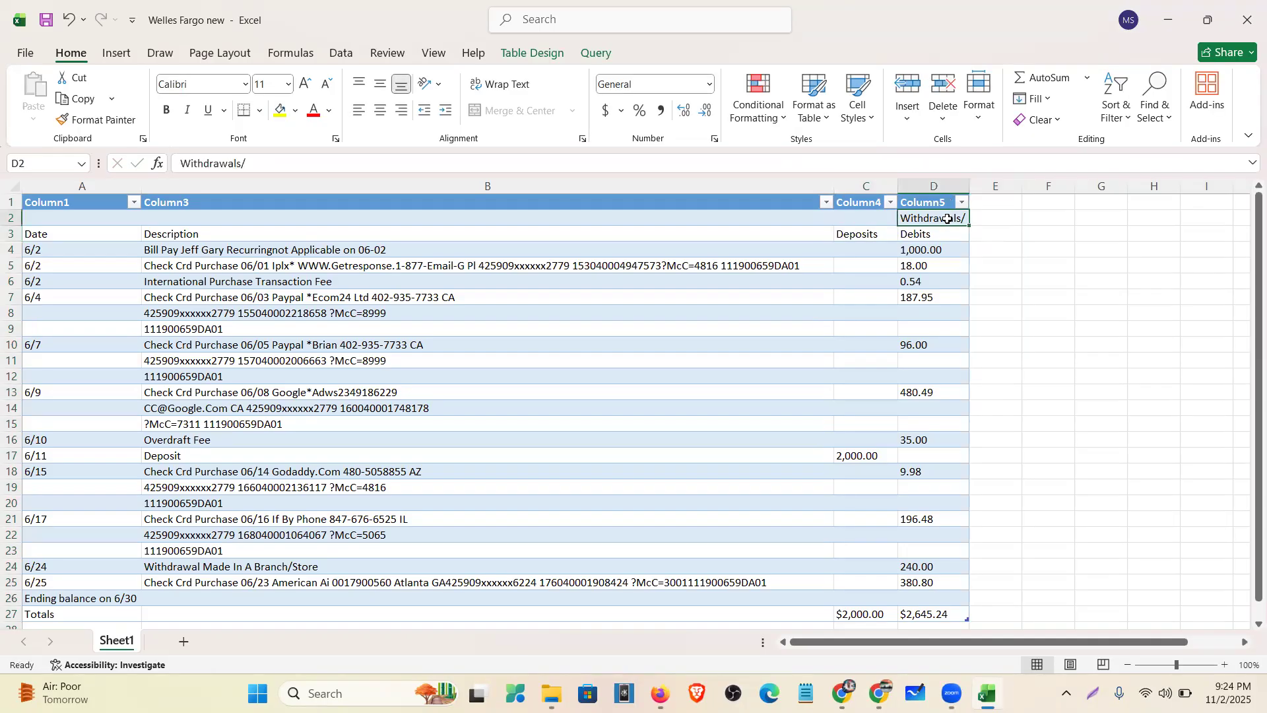
key("ctrl+c")
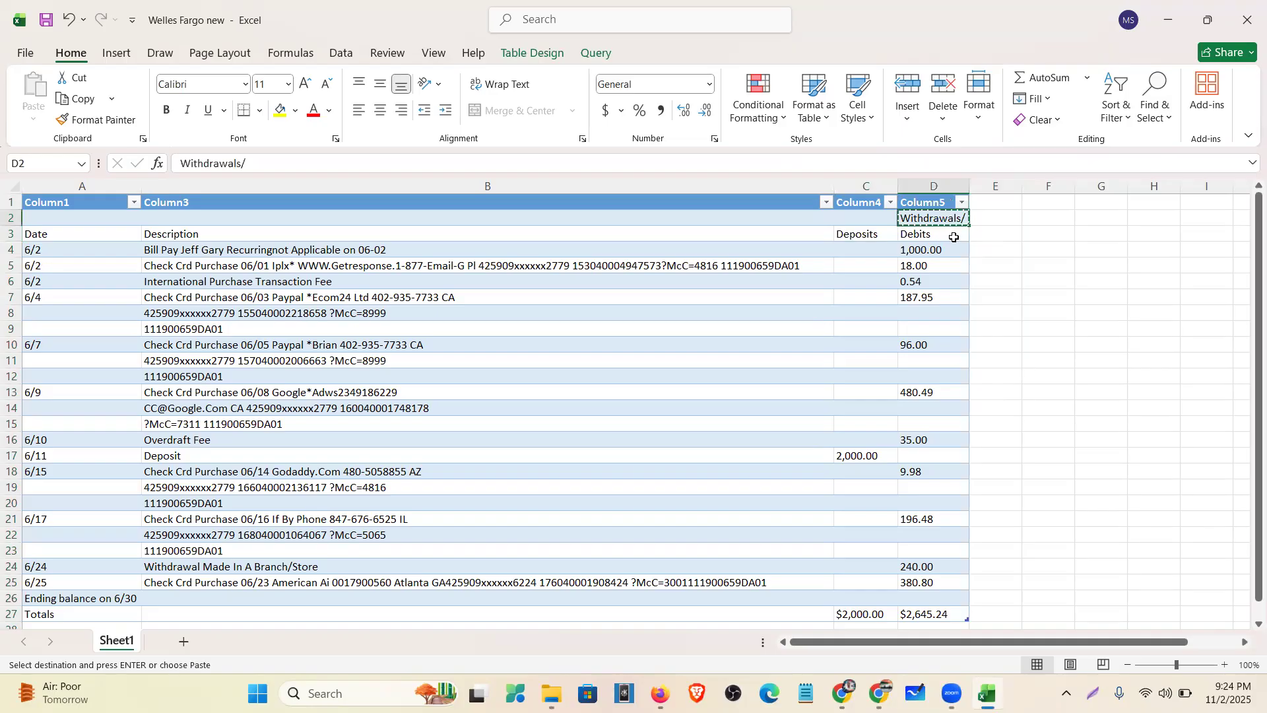
left_click(955, 237)
key("ctrl+v")
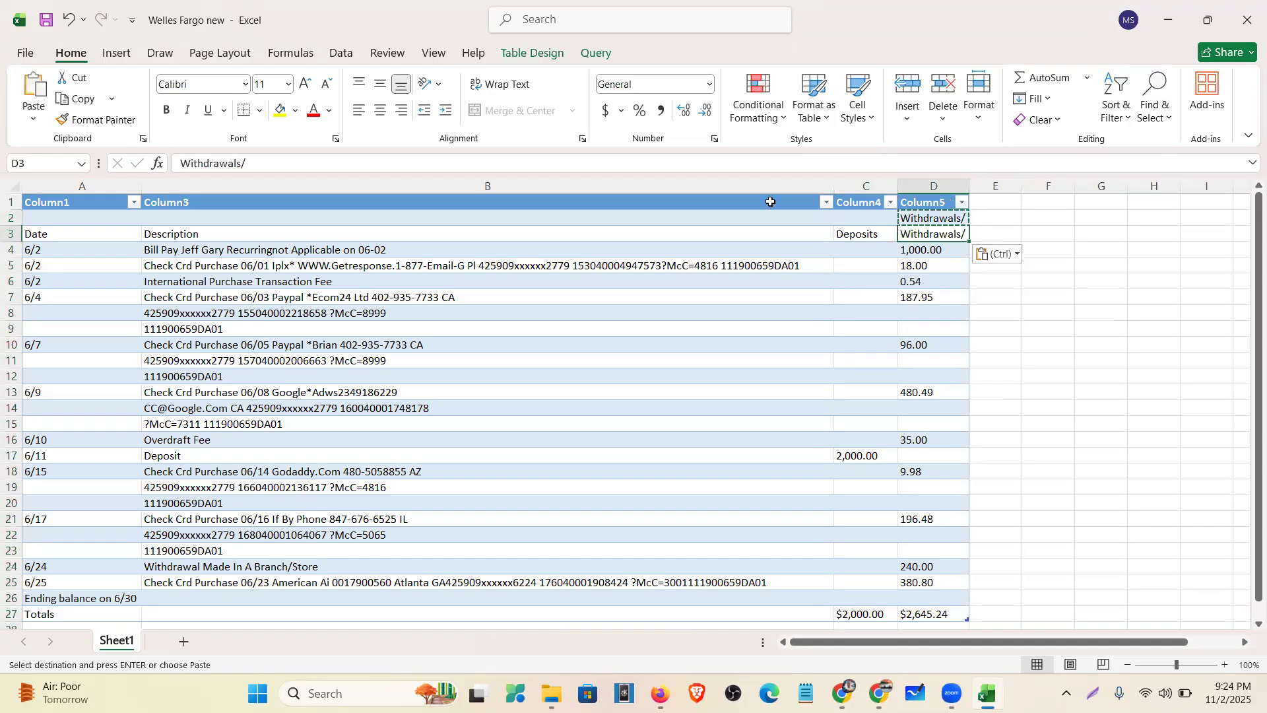
left_click(933, 214)
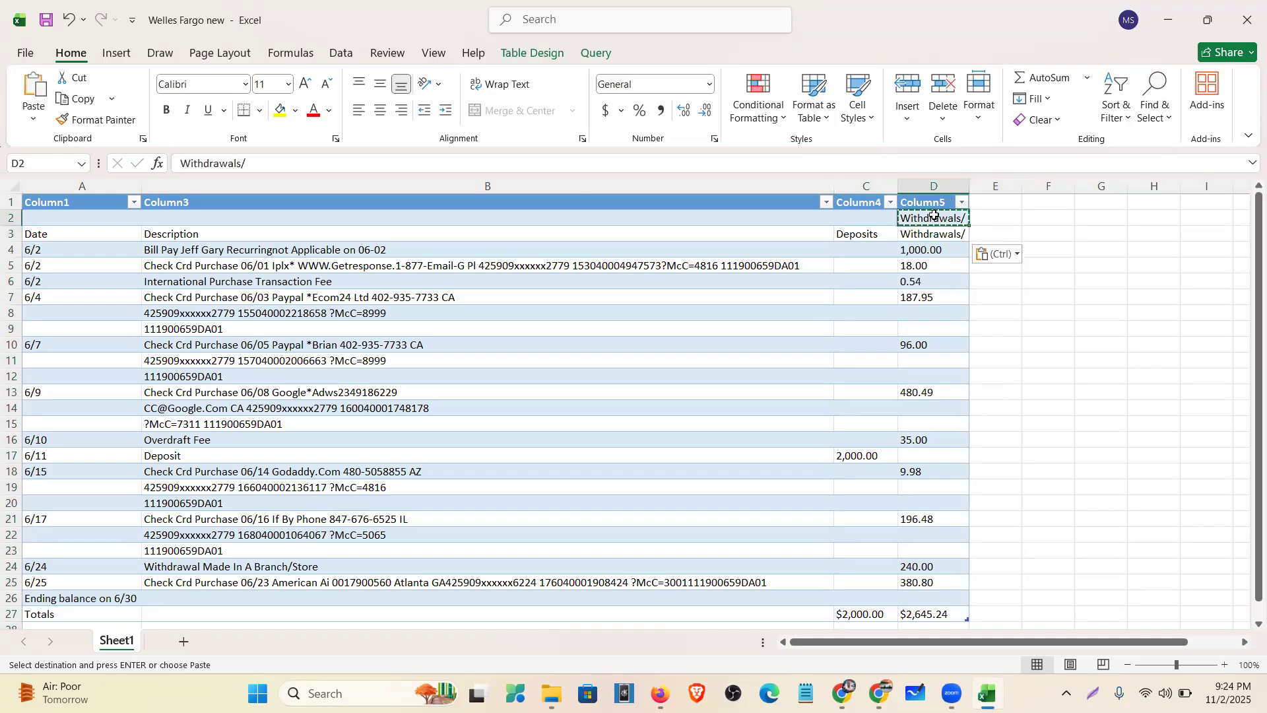
- Delete leftover heading row 2 and remove the trailing slash from the Withdrawals heading
left_click(10, 220)
right_click(12, 220)
left_click(80, 411)
left_click(1101, 251)
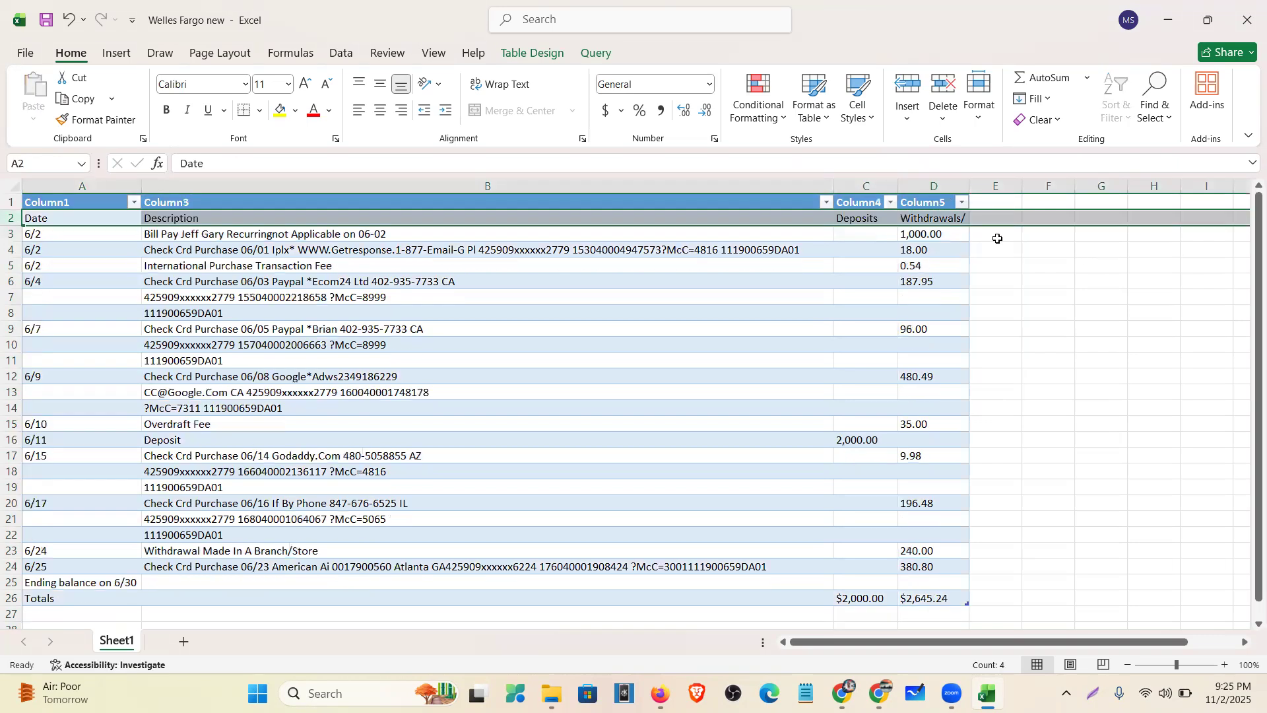
left_click(272, 165)
key("BackSpace")
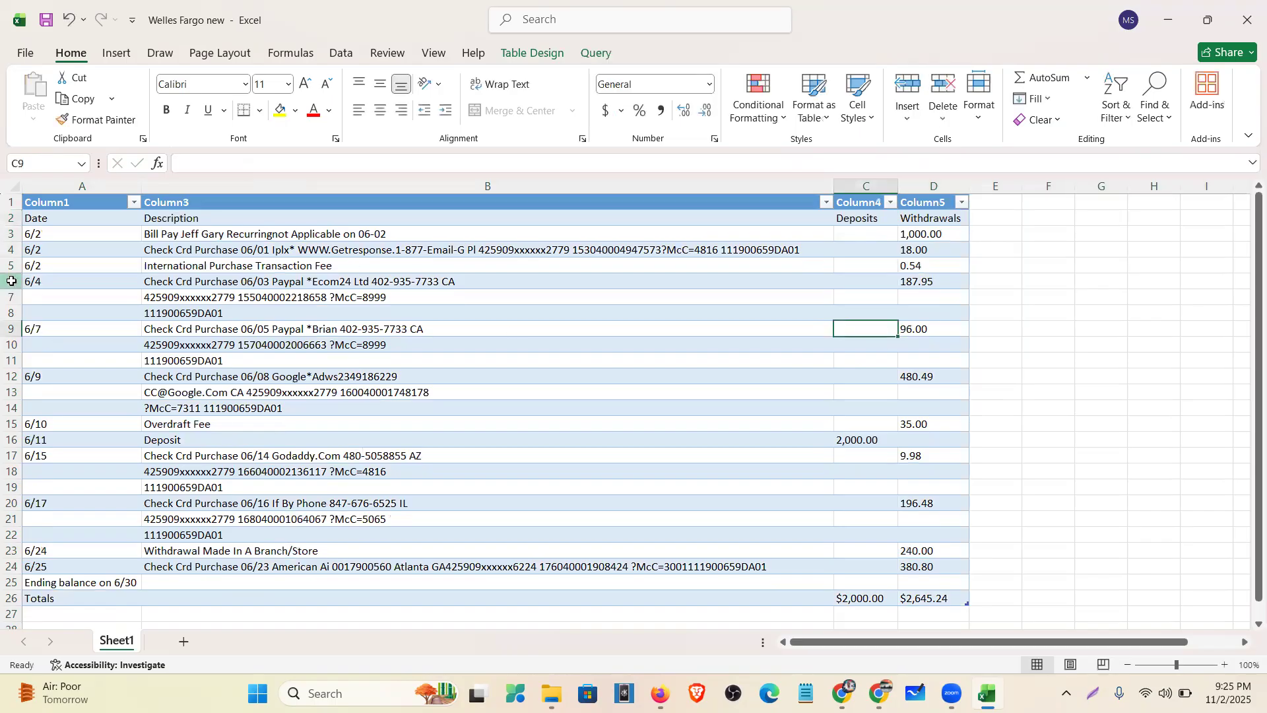
left_click_drag(10, 280, 9, 315)
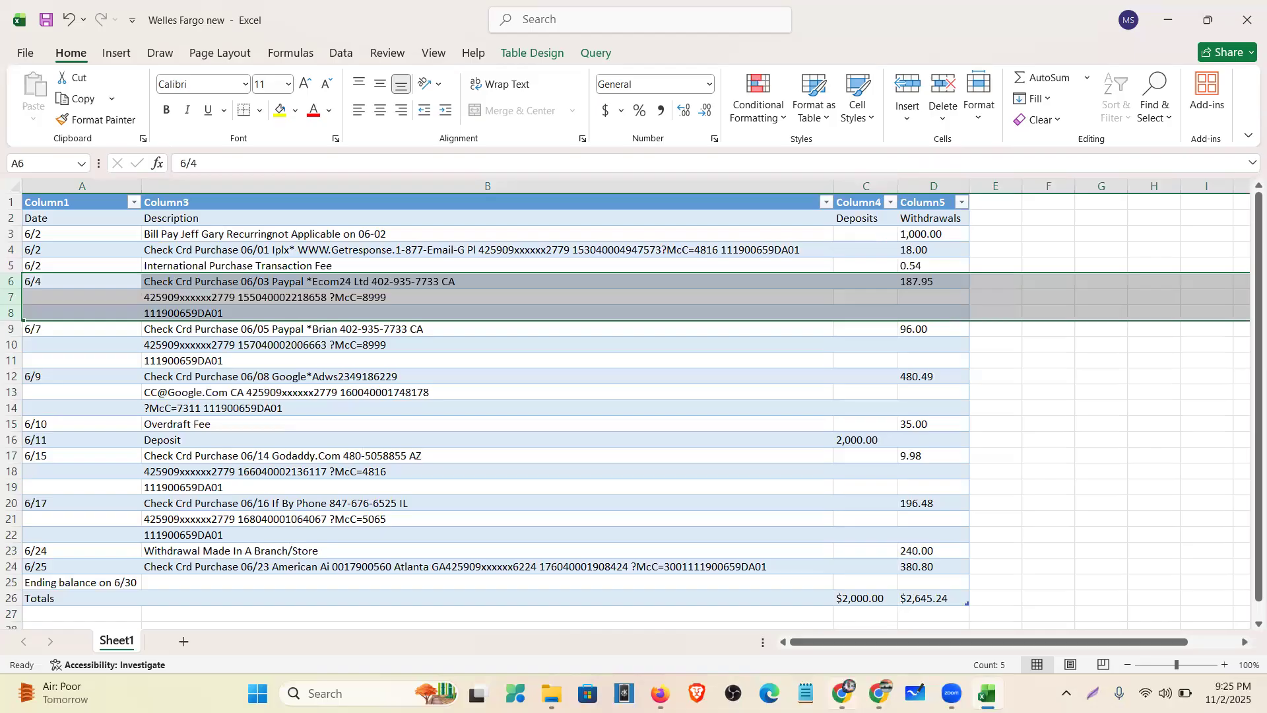
key("alt+Tab")
scroll(718, 398, "down", 10)
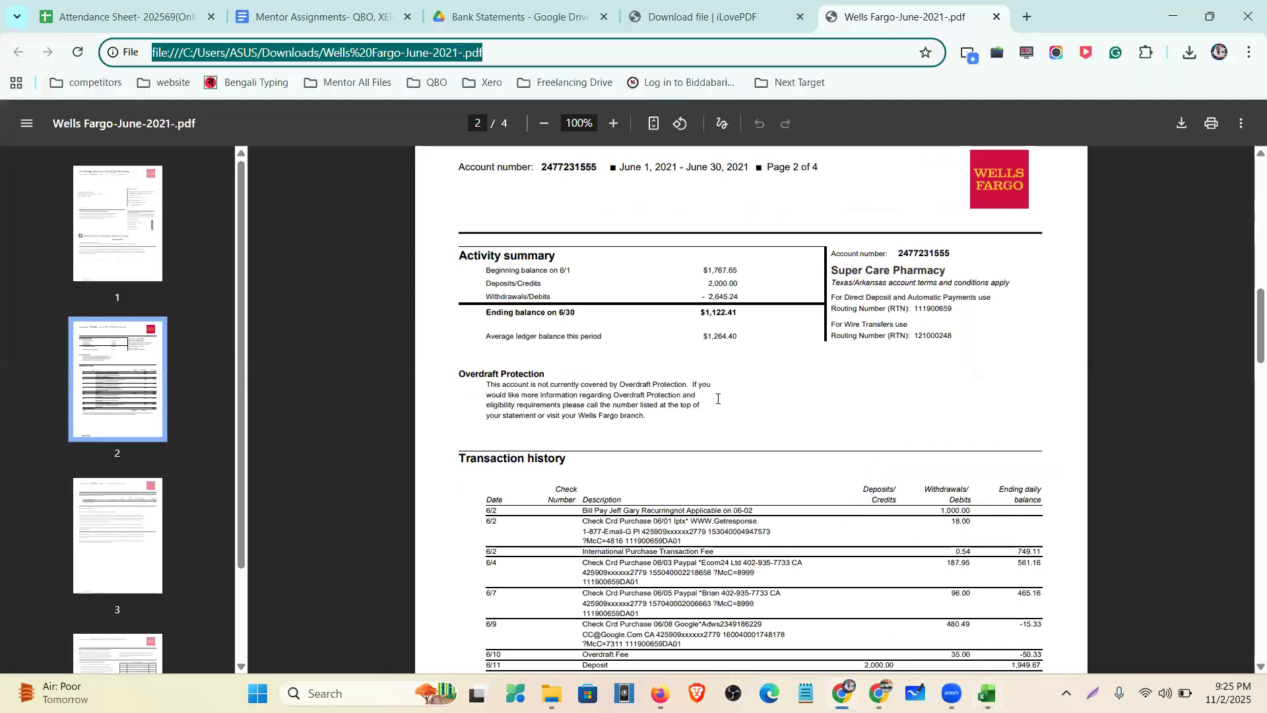
scroll(591, 339, "down", 3)
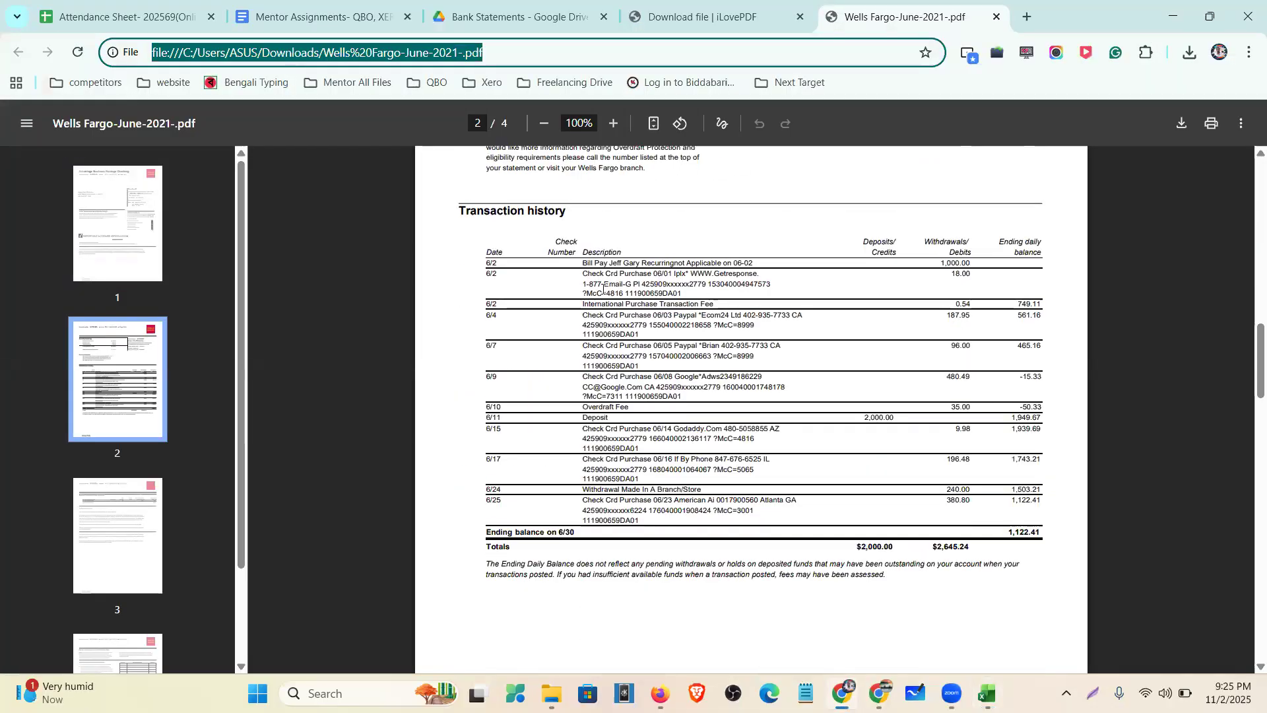
left_click_drag(649, 293, 677, 294)
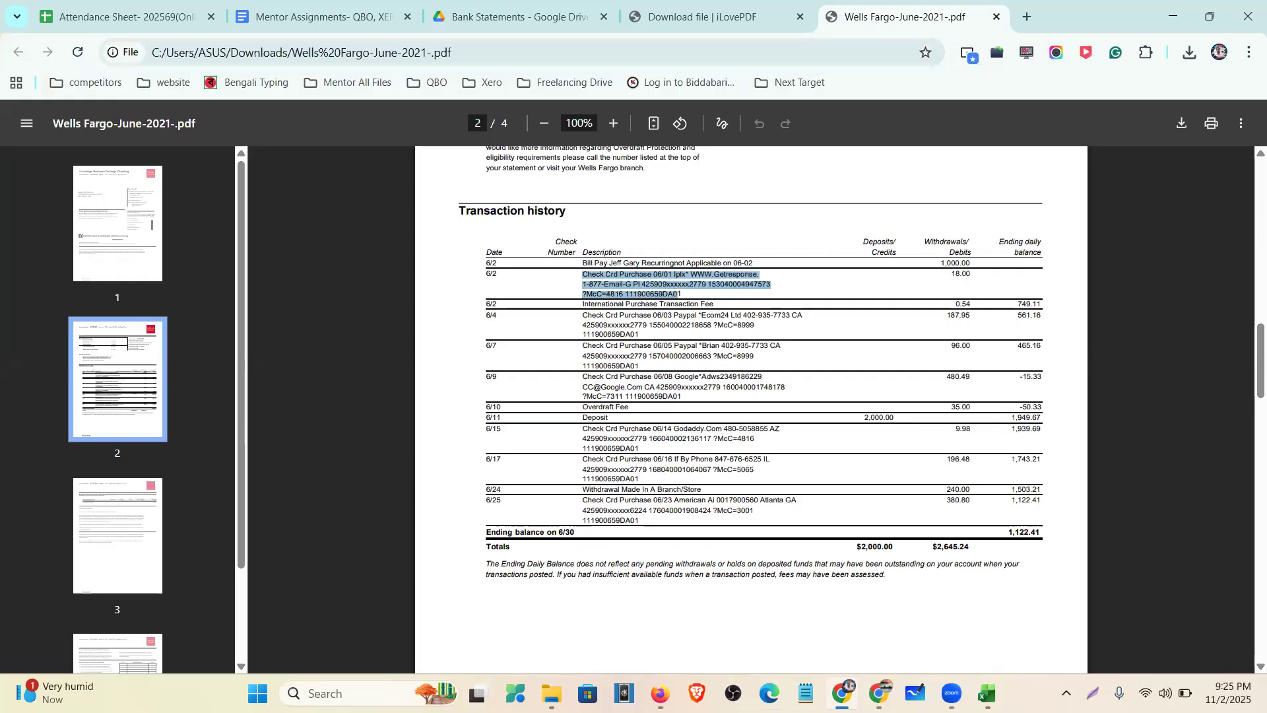
left_click(660, 693)
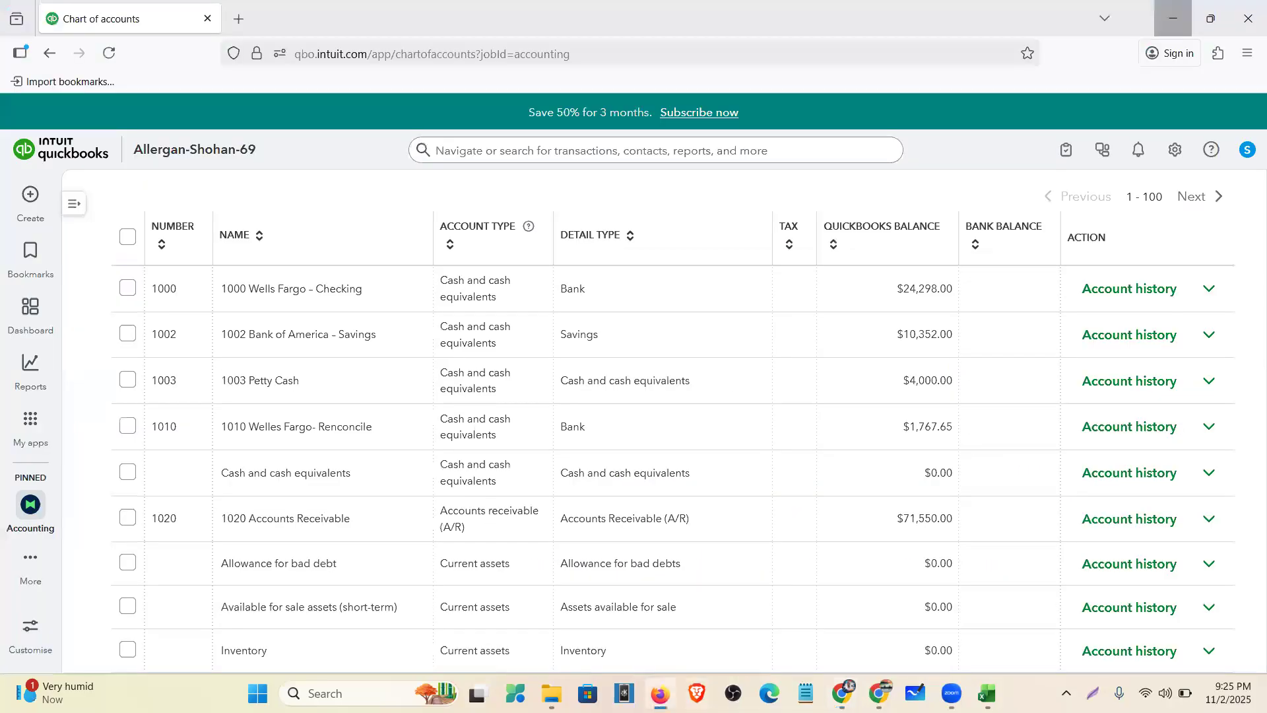
left_click(1173, 18)
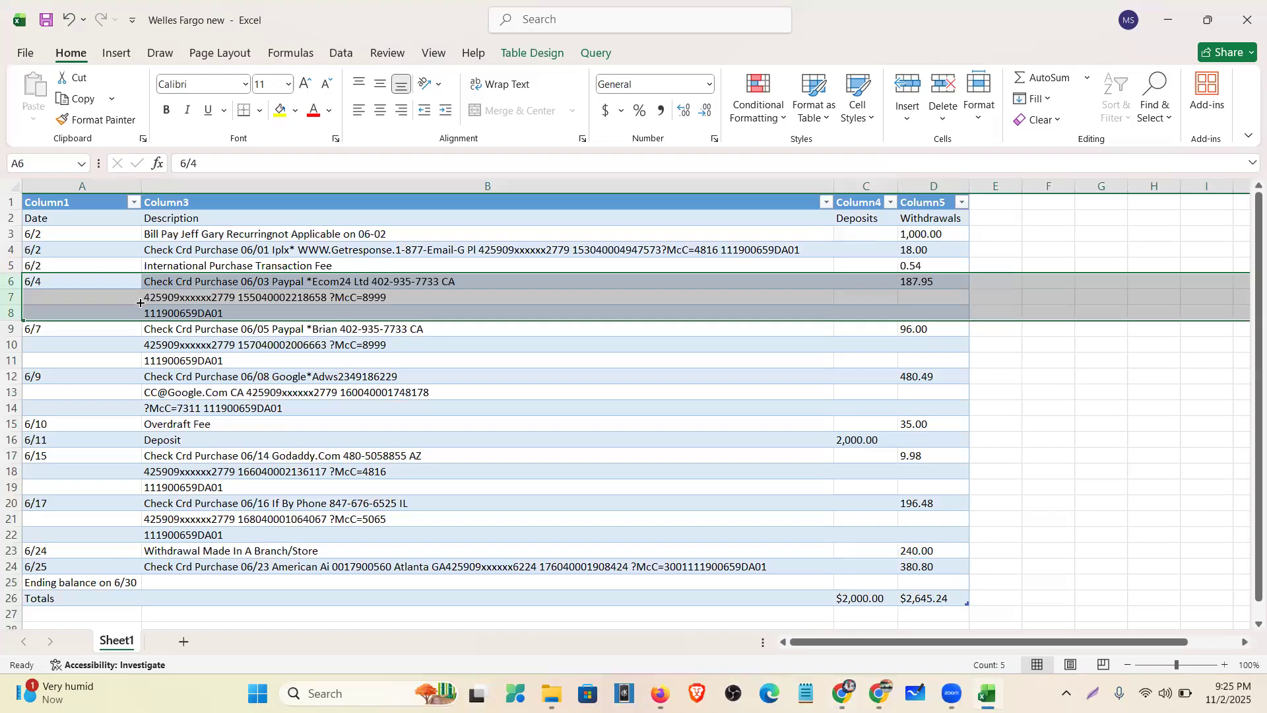
- Merge the card number and reference code into the 6/4 Paypal Ecom24 description, deleting rows 7–8
left_click(212, 305)
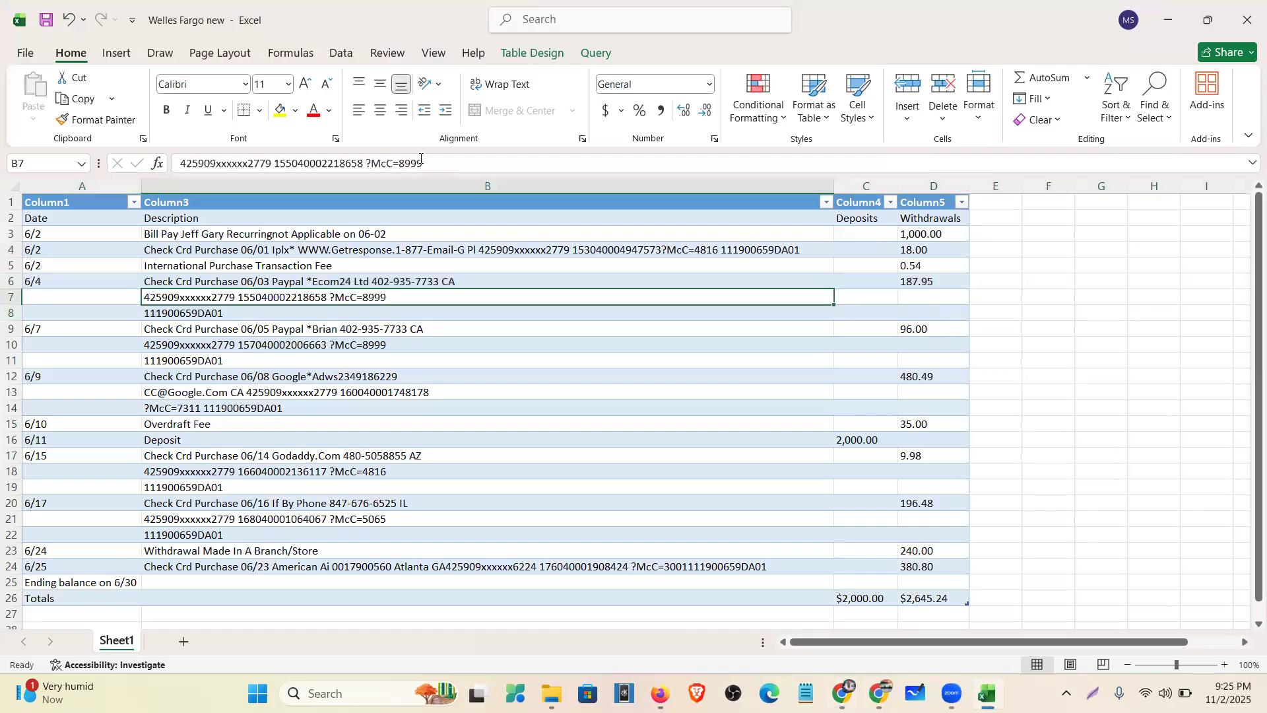
left_click_drag(425, 163, 70, 180)
key("ctrl+x")
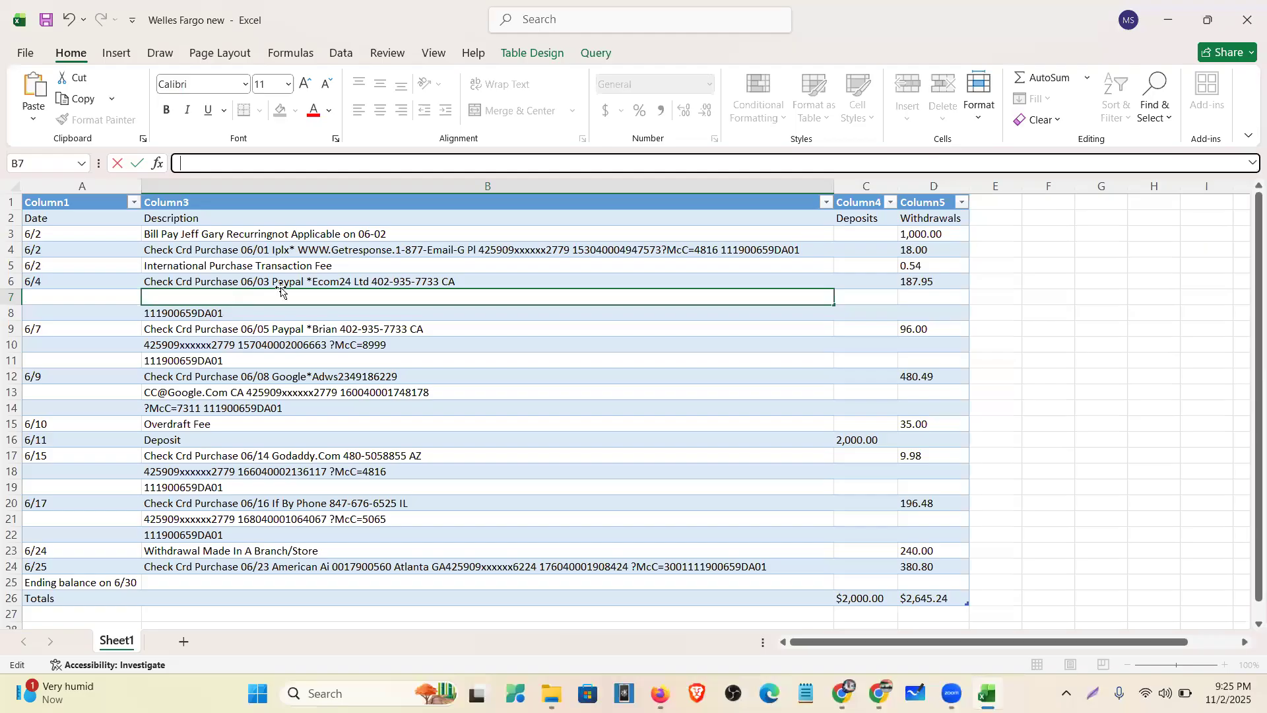
left_click(276, 282)
left_click(500, 167)
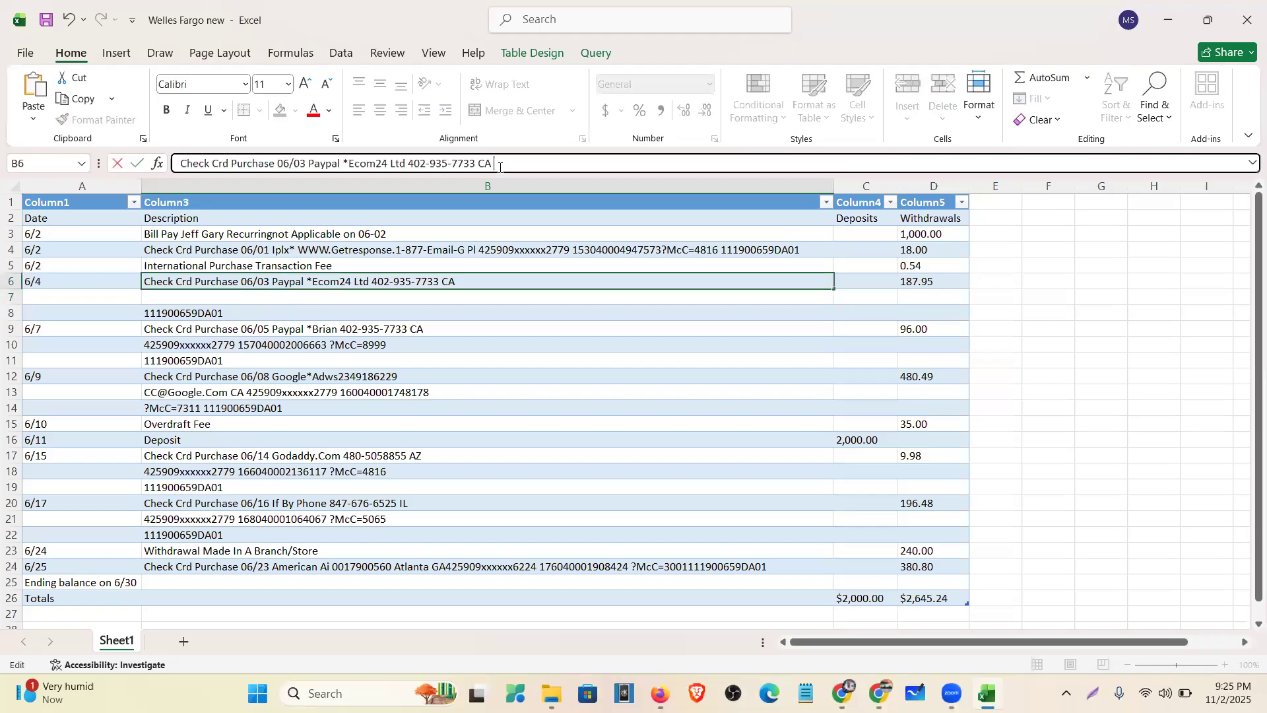
key("ctrl+v")
left_click(292, 313)
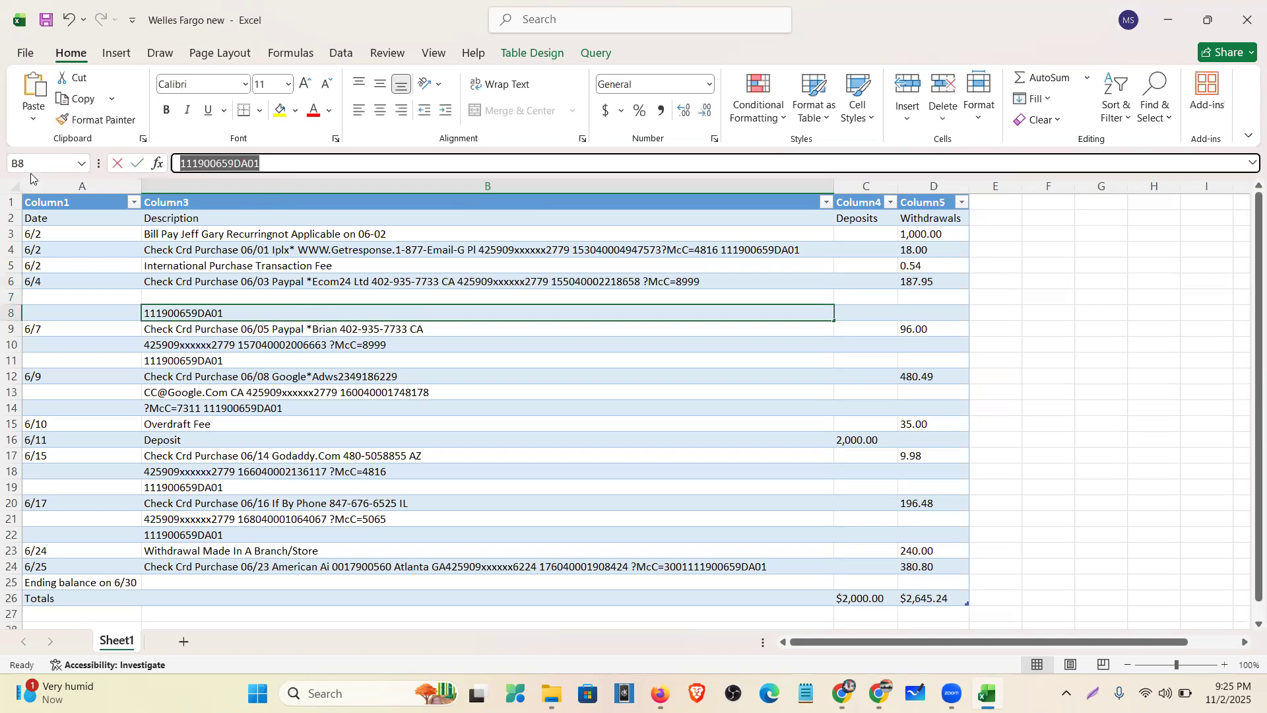
key("BackSpace")
key("Up")
key("Up")
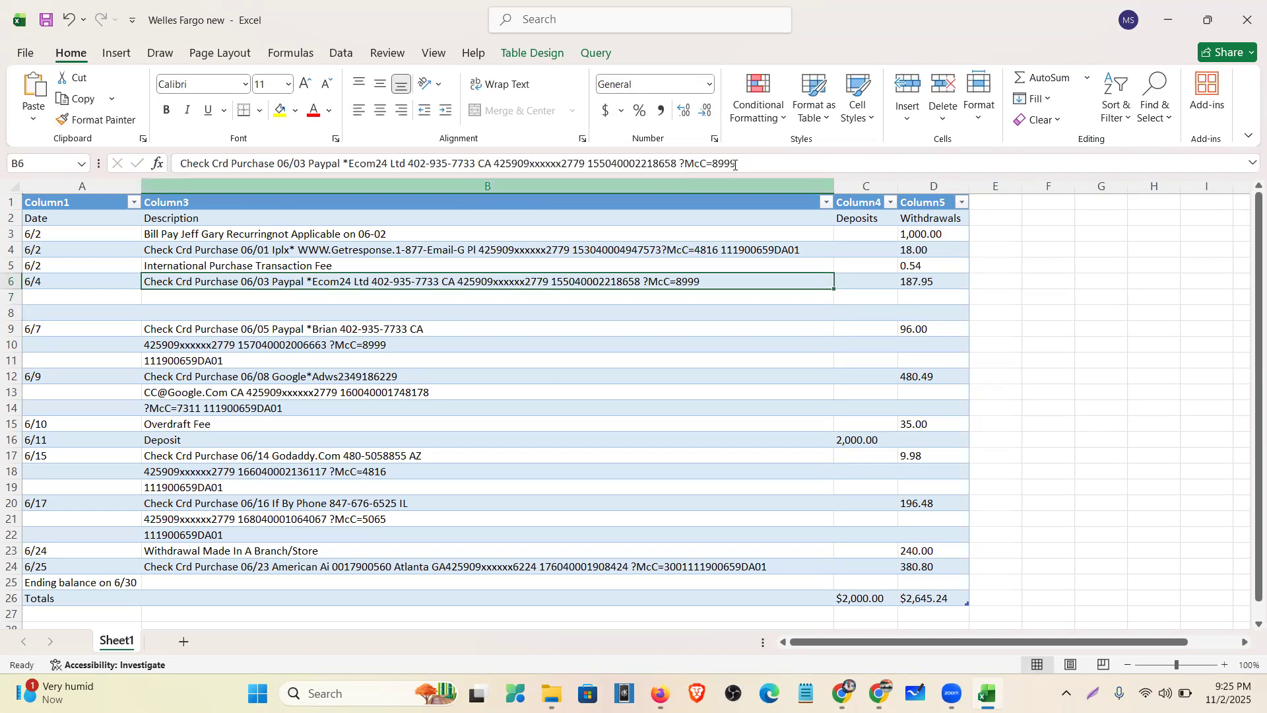
left_click(742, 163)
key("ctrl+v")
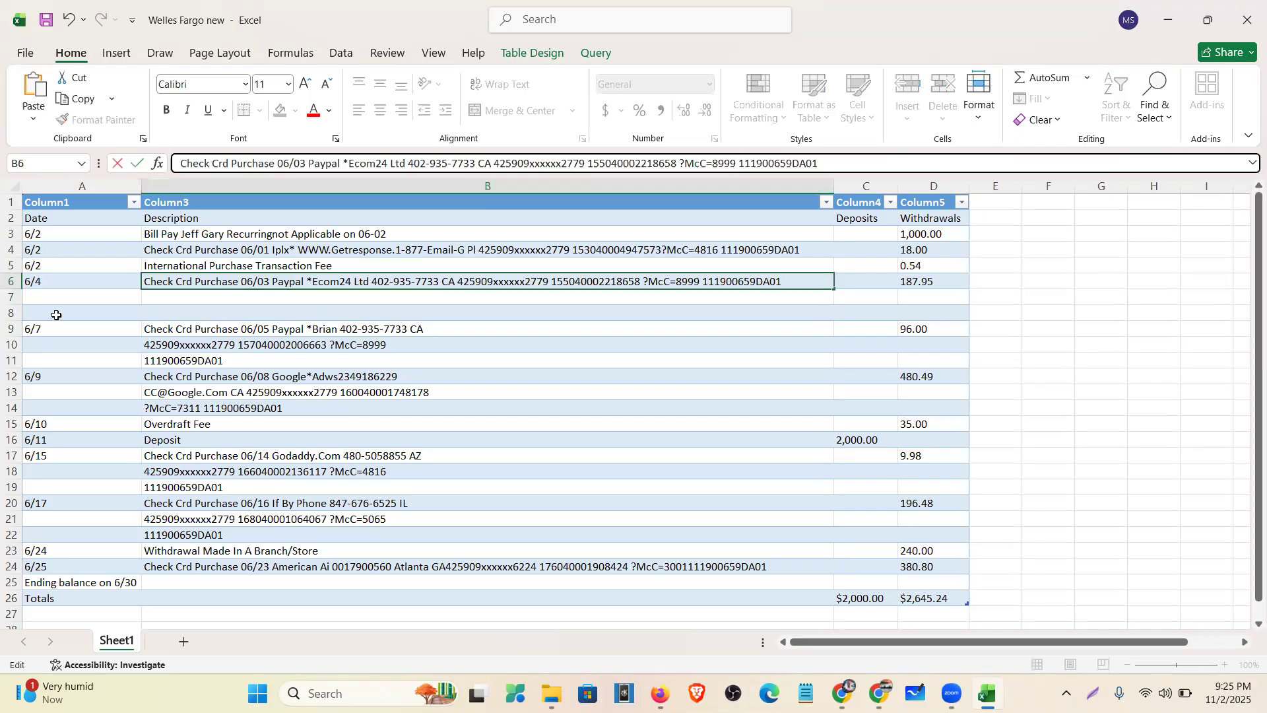
left_click_drag(9, 296, 12, 314)
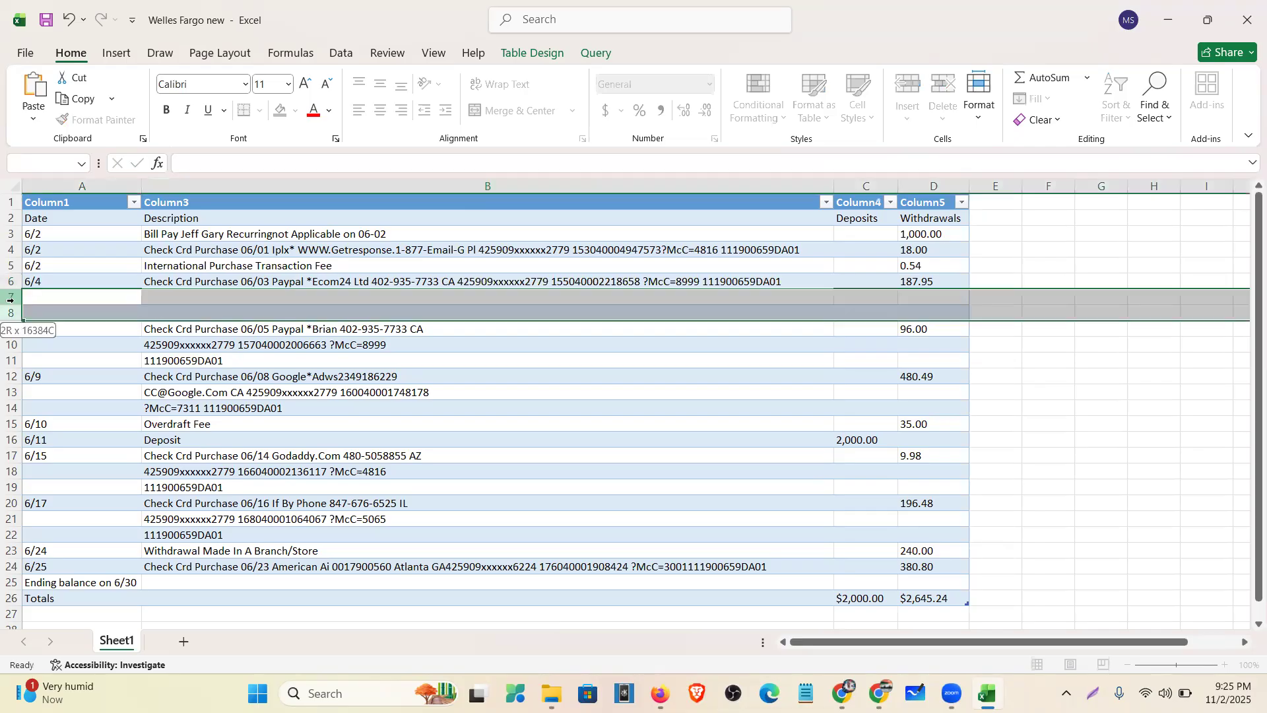
key("shift+F10")
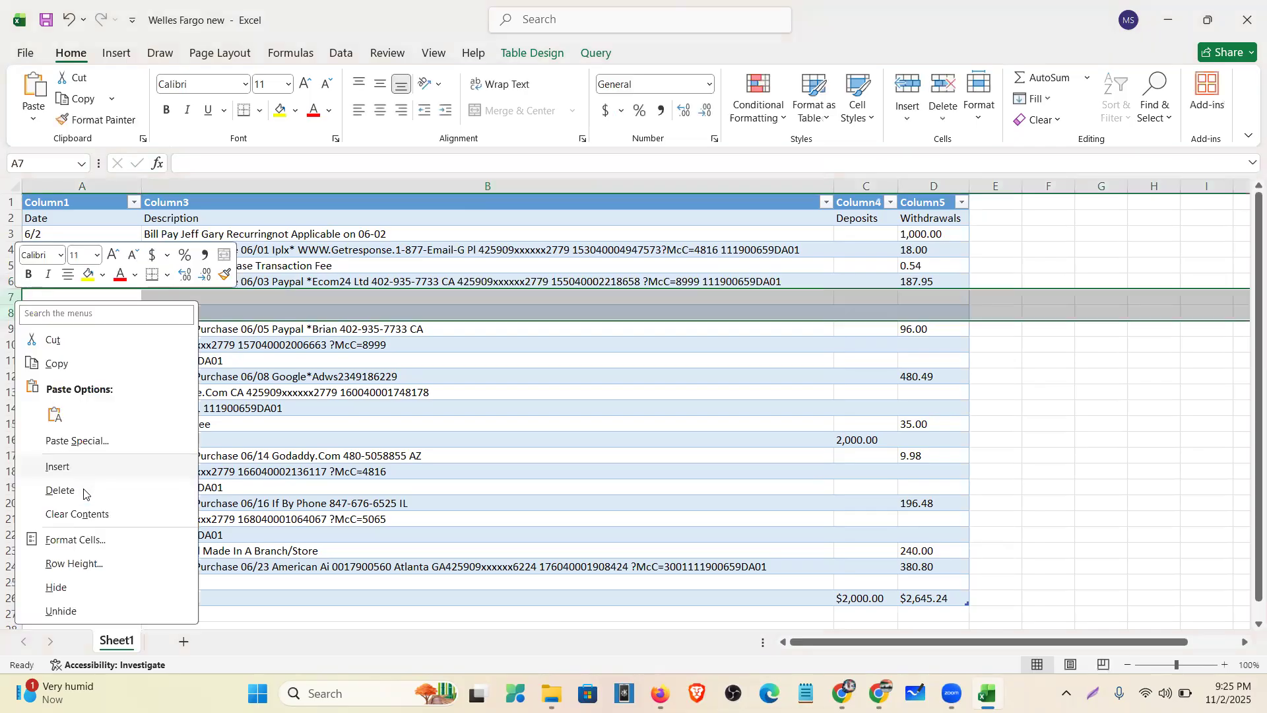
left_click(84, 492)
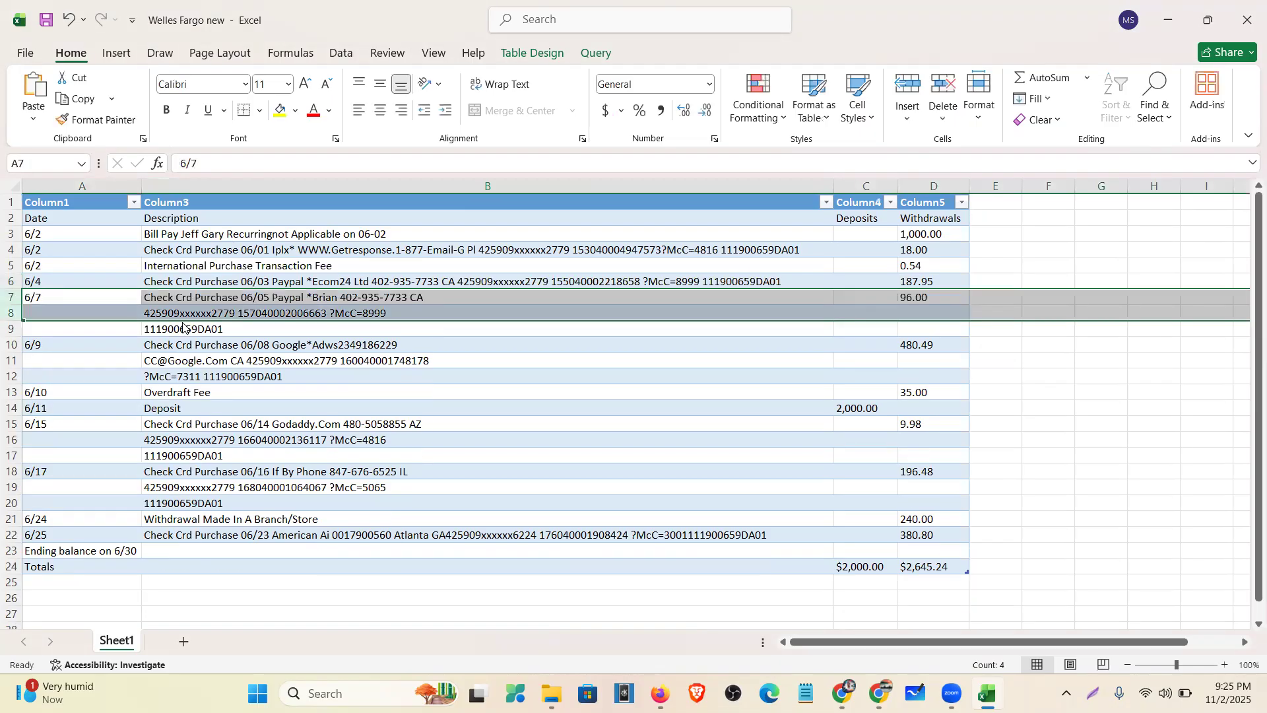
- Merge the card number and reference code into the 6/7 Paypal description, deleting the emptied rows
left_click(229, 315)
left_click_drag(423, 167, 18, 190)
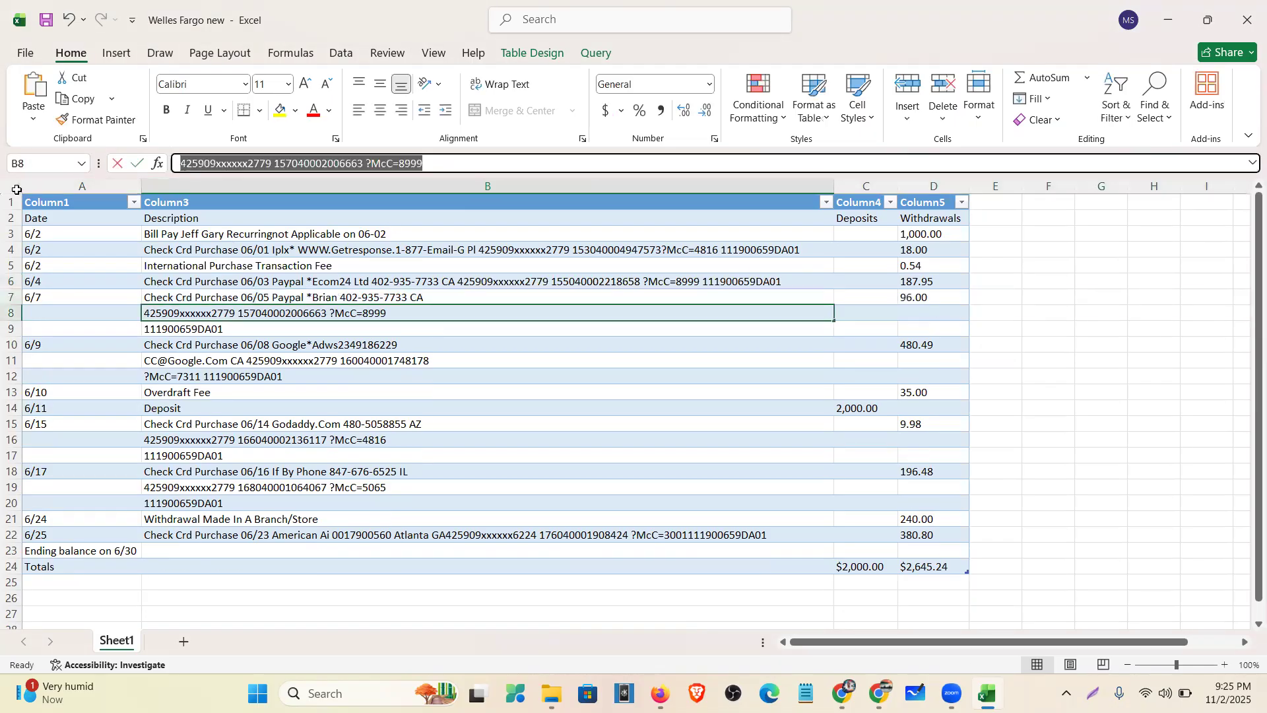
key("ctrl+x")
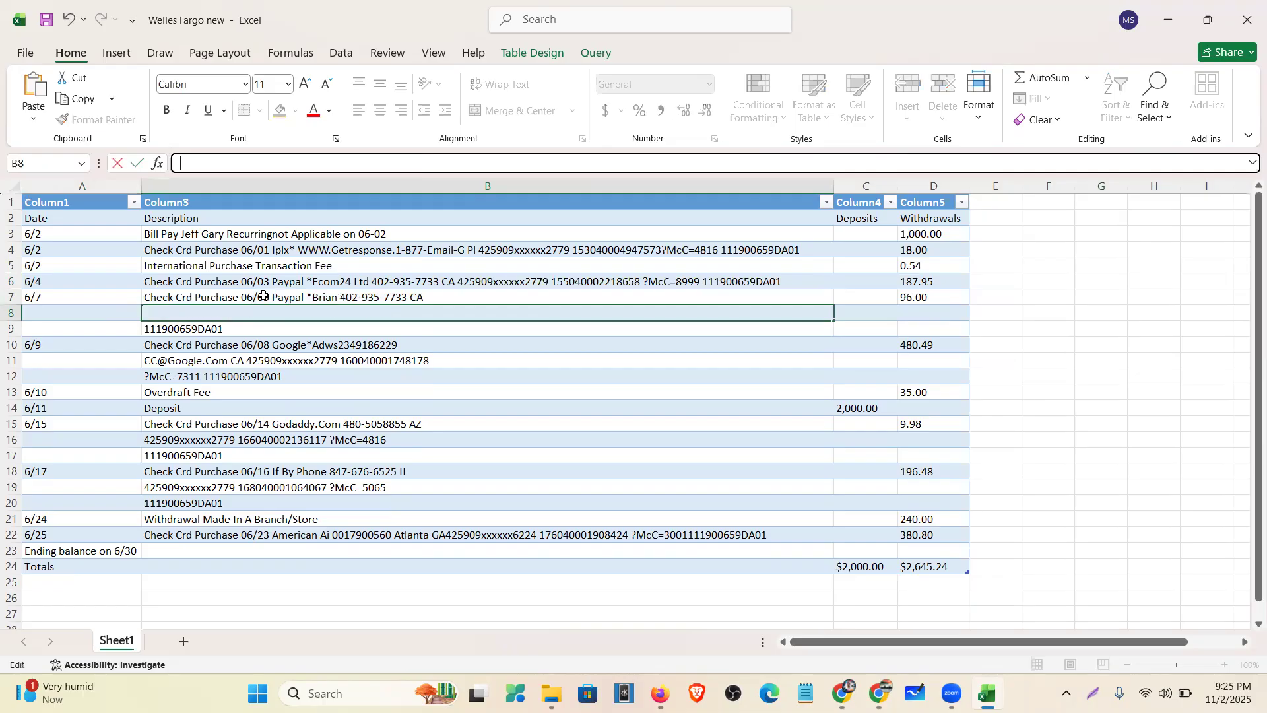
left_click(438, 302)
left_click(479, 165)
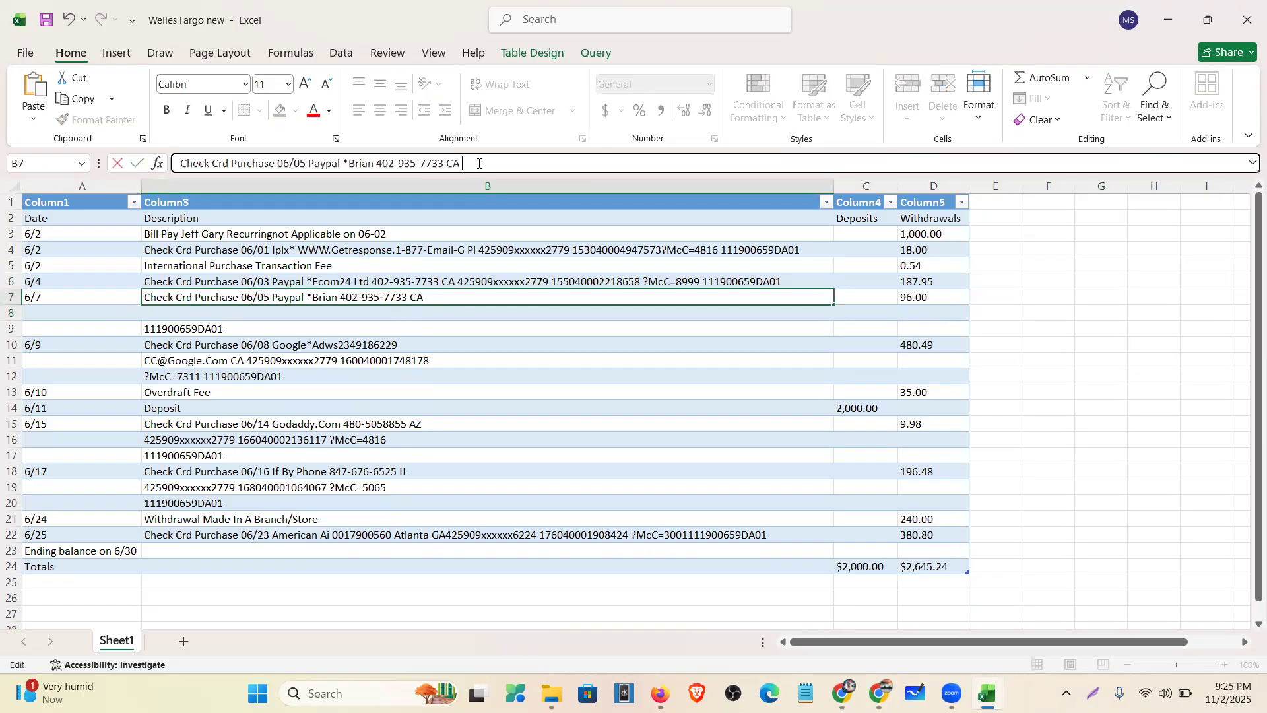
key("ctrl+v")
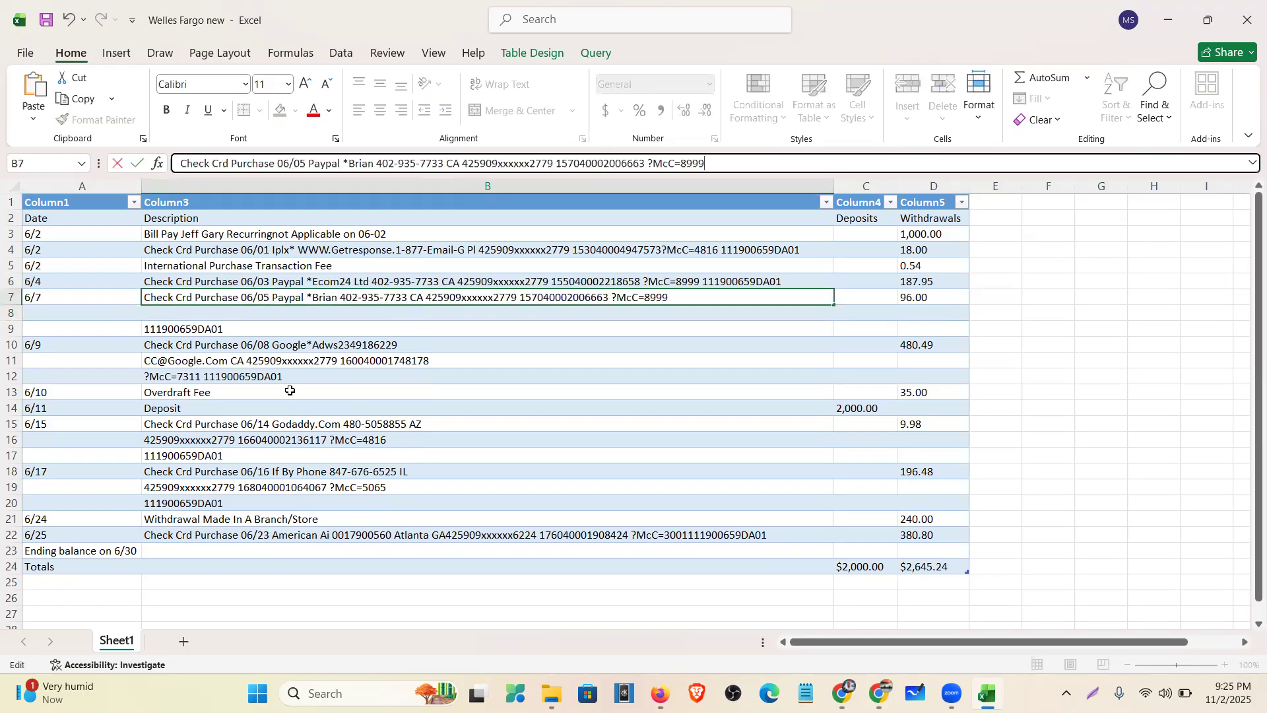
left_click(212, 328)
key("BackSpace")
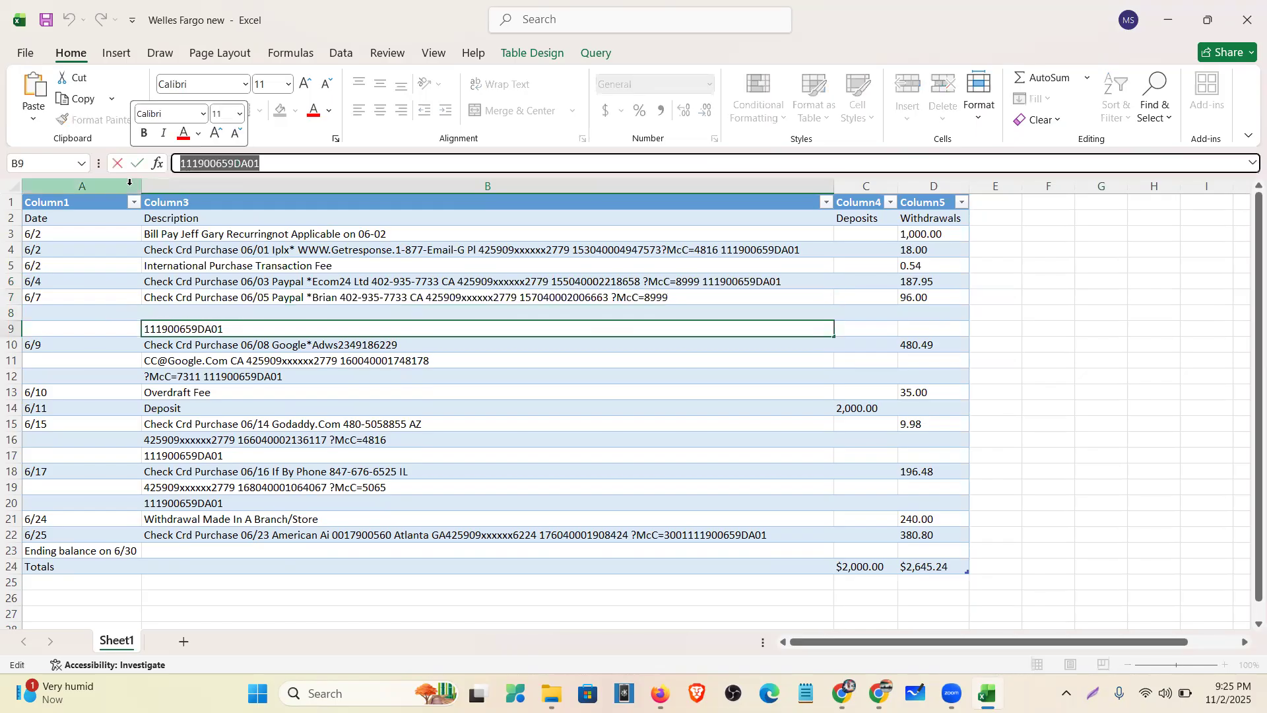
left_click(39, 297)
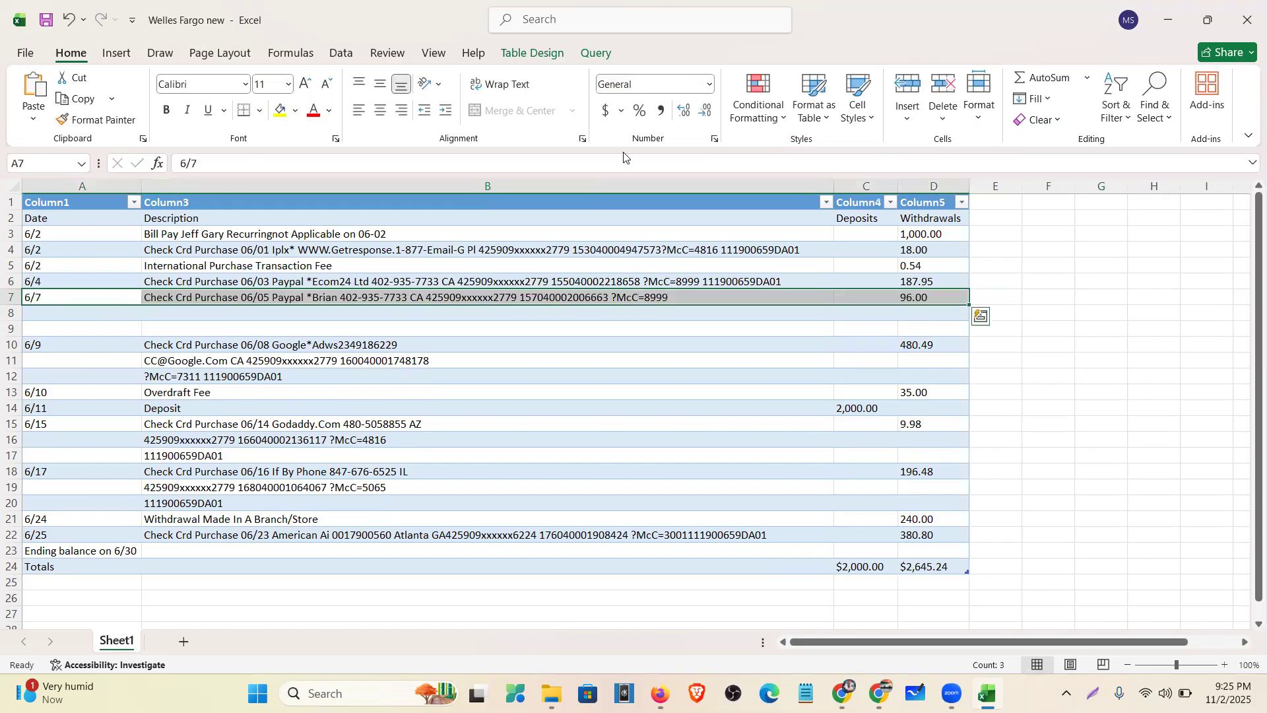
key("Right")
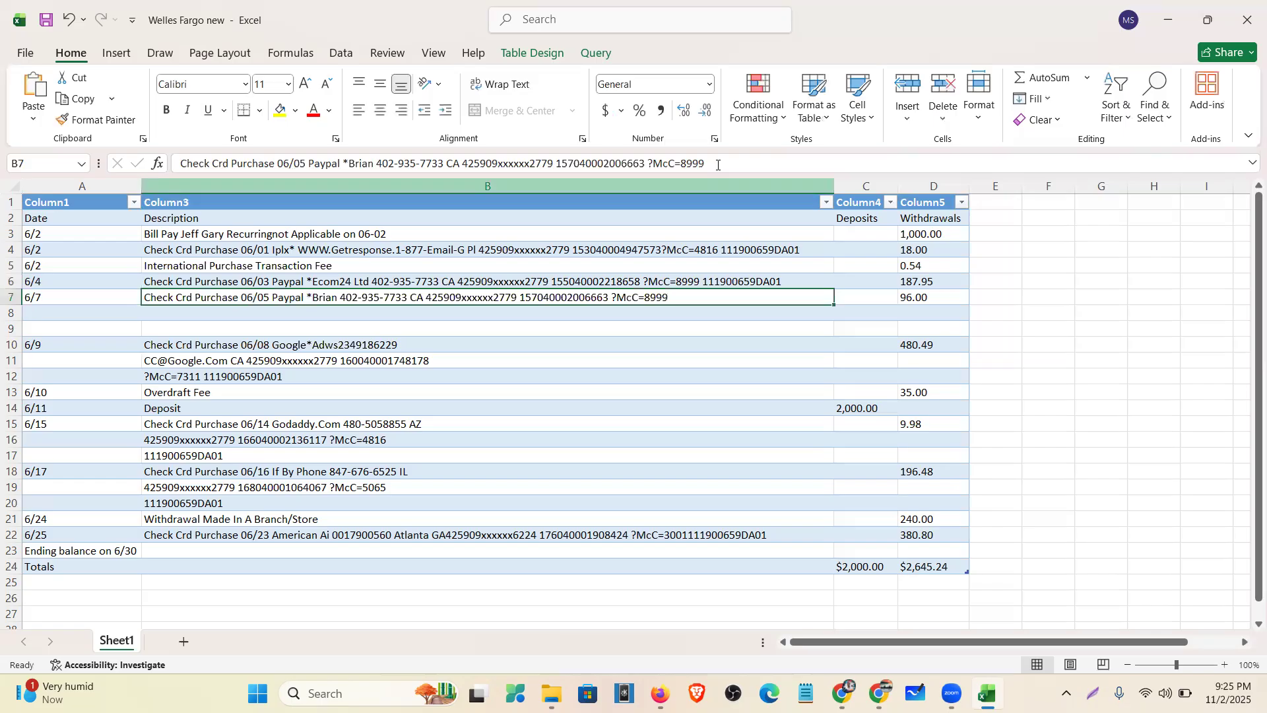
left_click(718, 165)
key("ctrl+v")
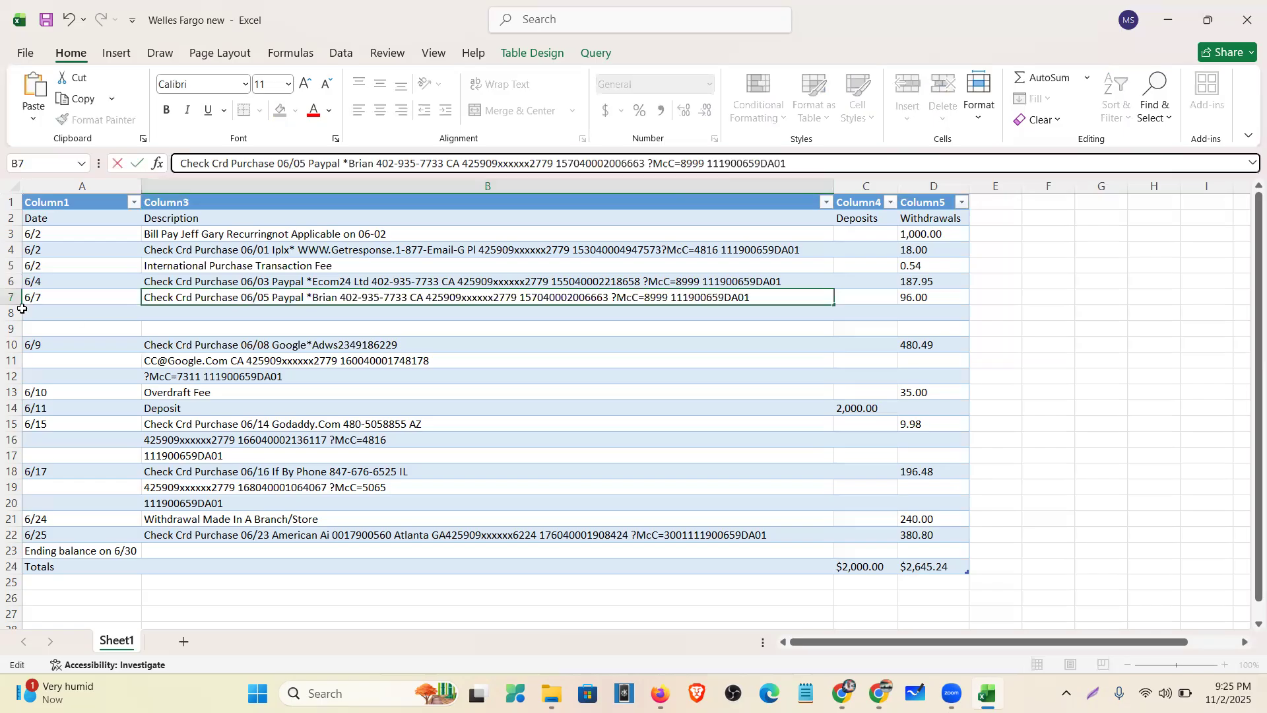
left_click_drag(11, 313, 10, 327)
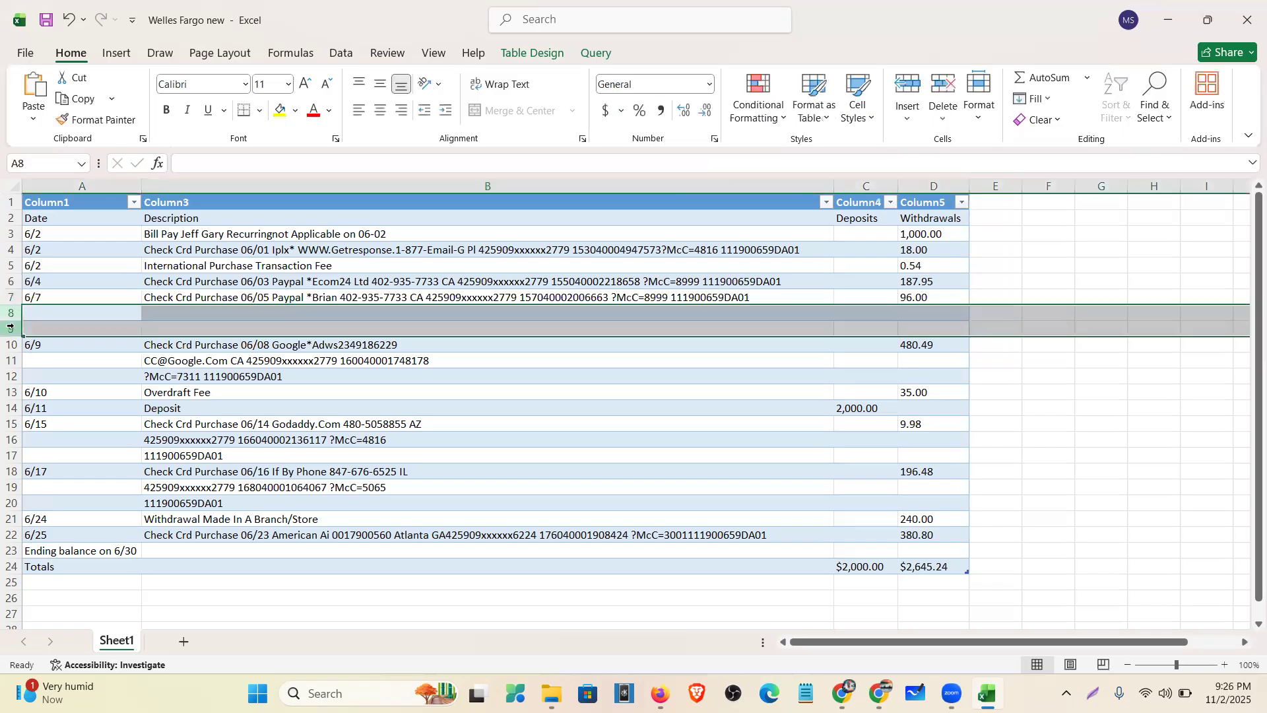
right_click(10, 329)
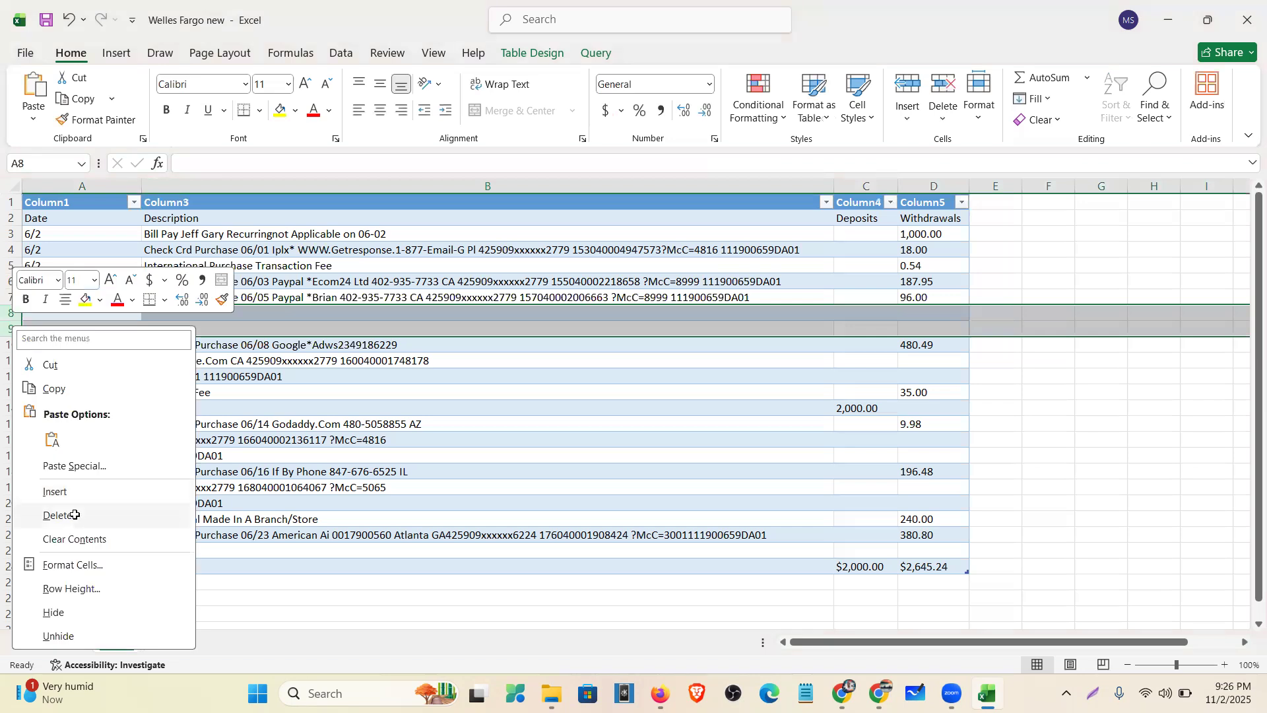
left_click(216, 328)
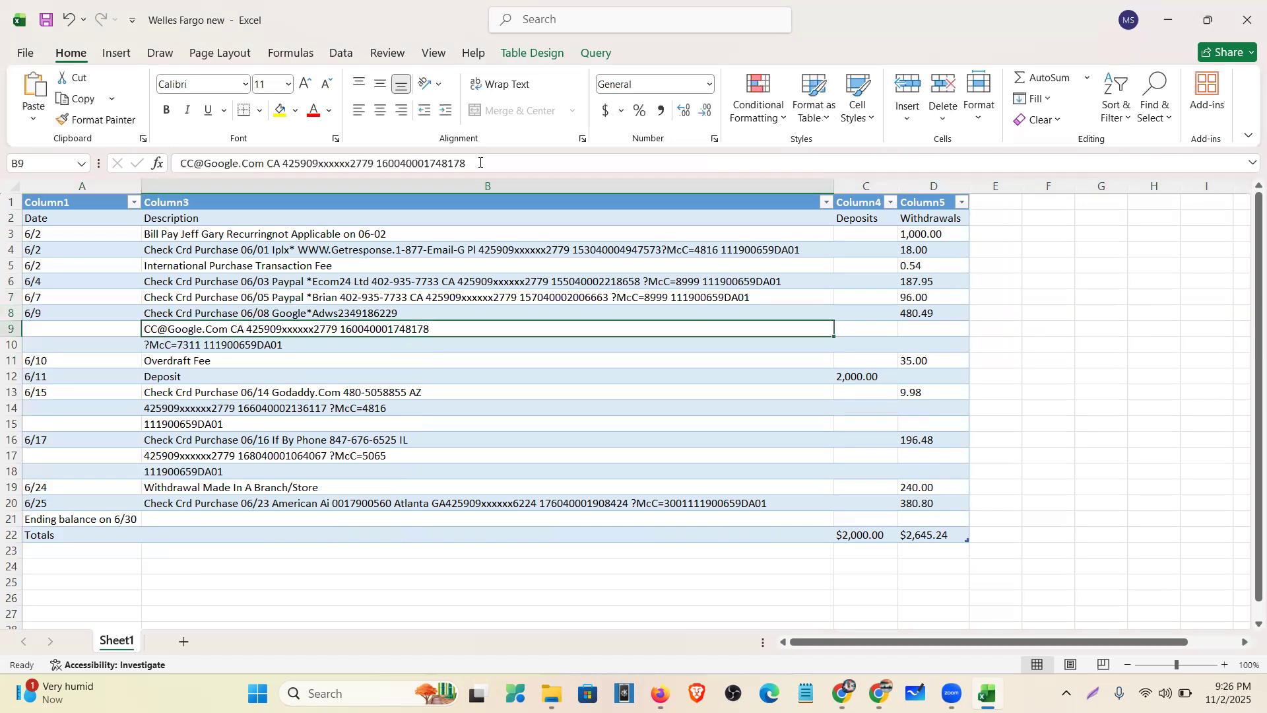
- Append the Google merchant line and ?McC=7311 to the Google Adws description, deleting the emptied rows
left_click_drag(467, 164, 74, 209)
key("ctrl+c")
key("BackSpace")
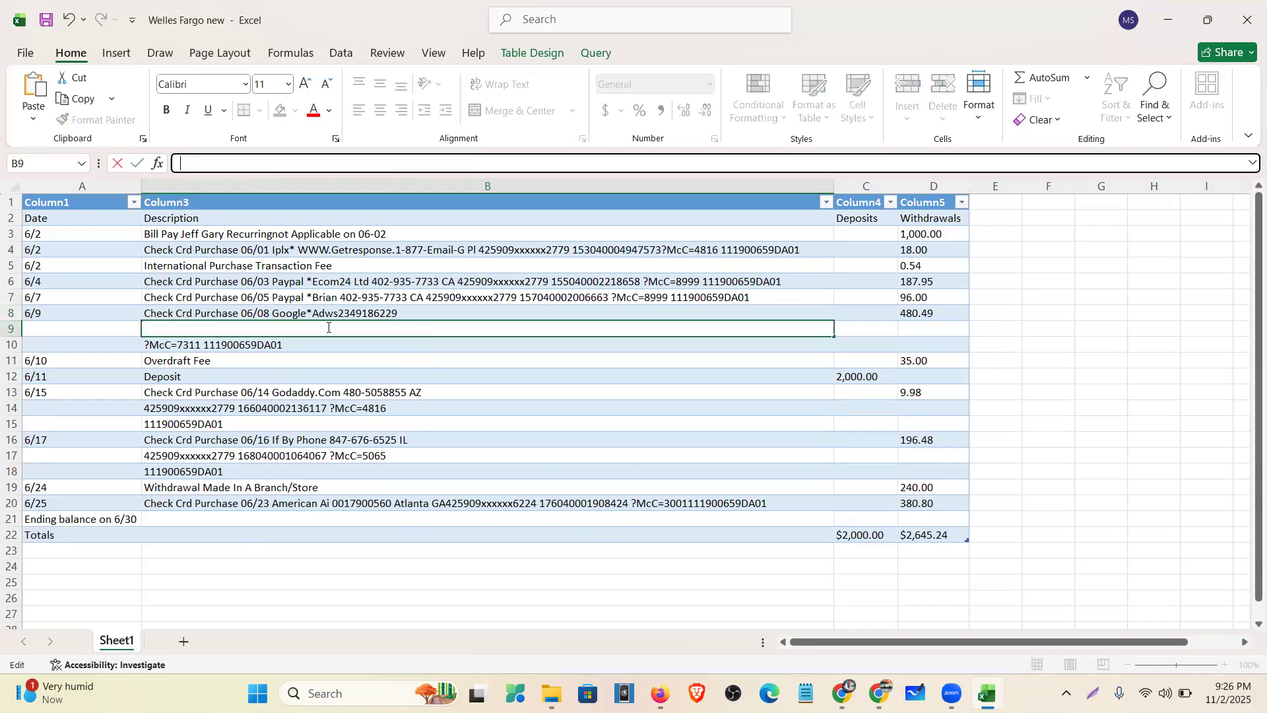
key("shift+Return")
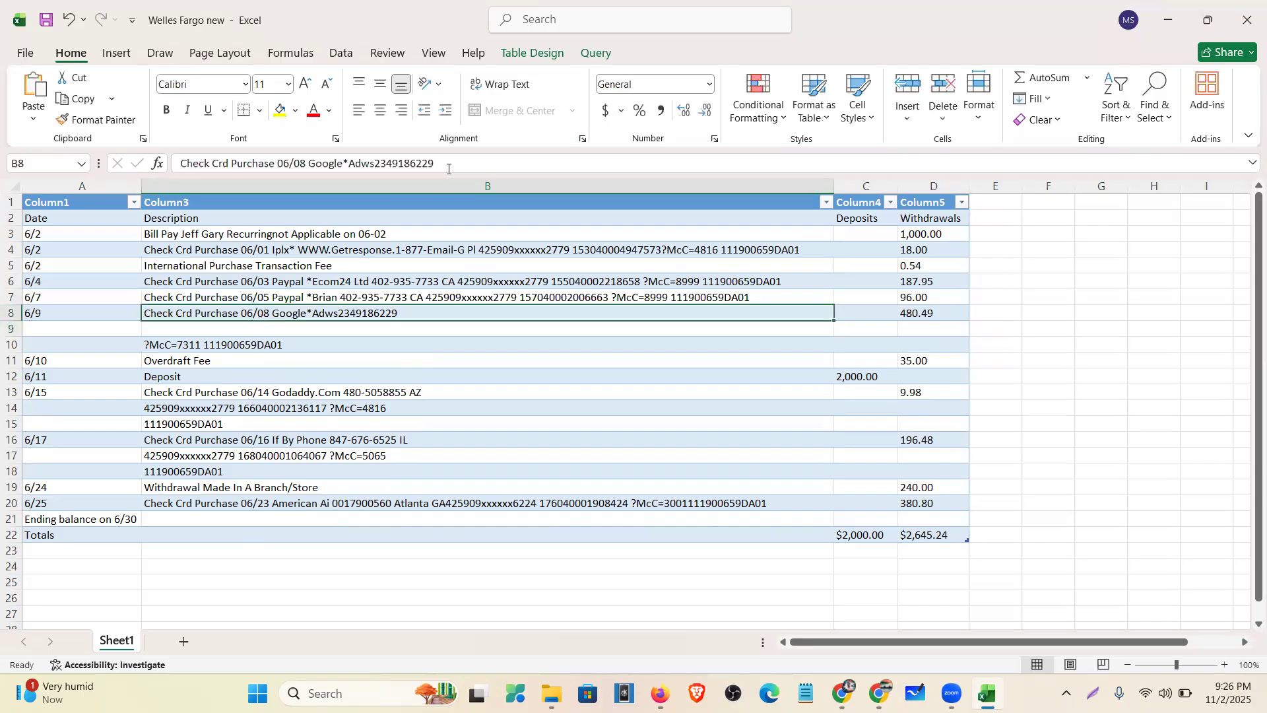
left_click(448, 169)
key("ctrl+v")
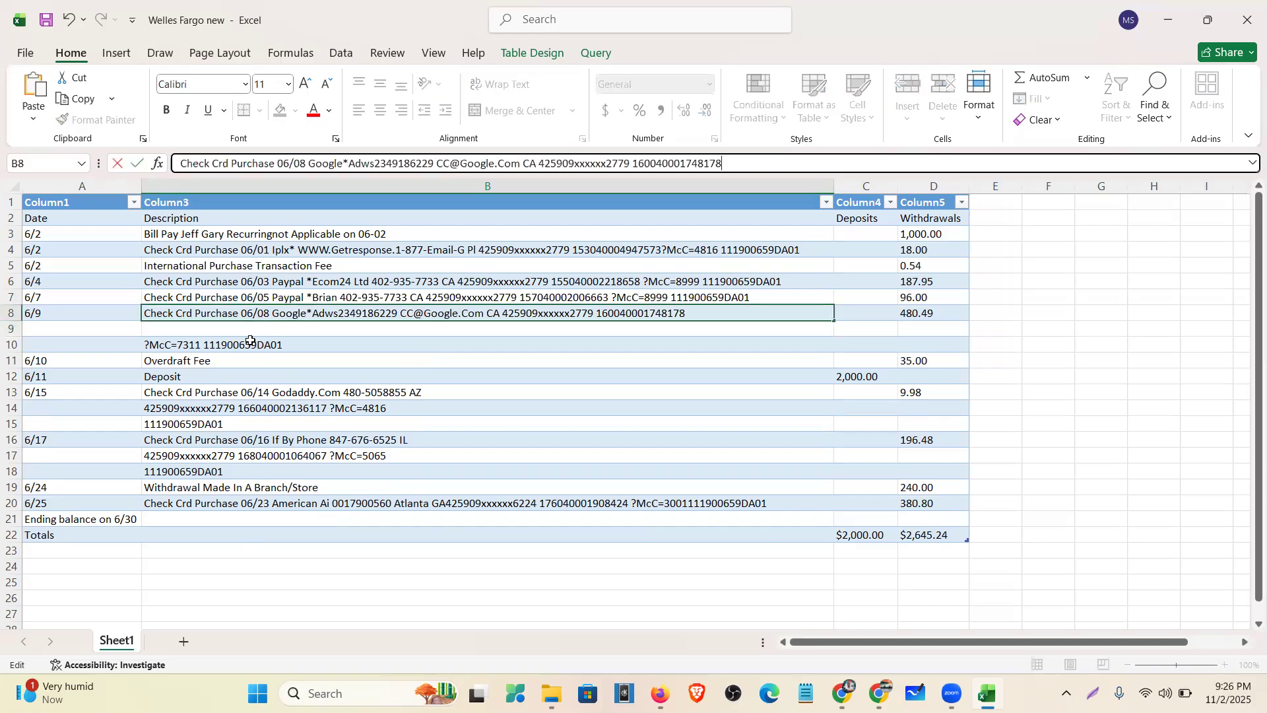
key("Return")
key("Return")
left_click_drag(324, 163, 146, 175)
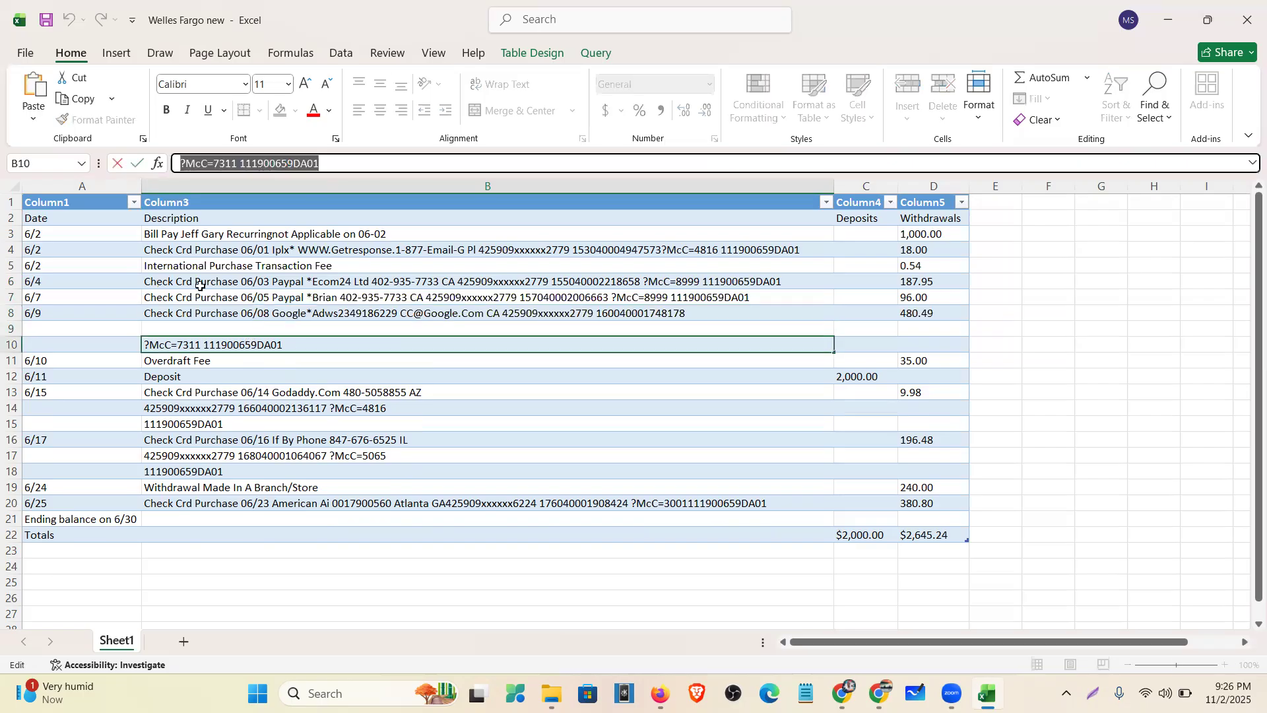
key("ctrl+x")
key("Up")
key("Up")
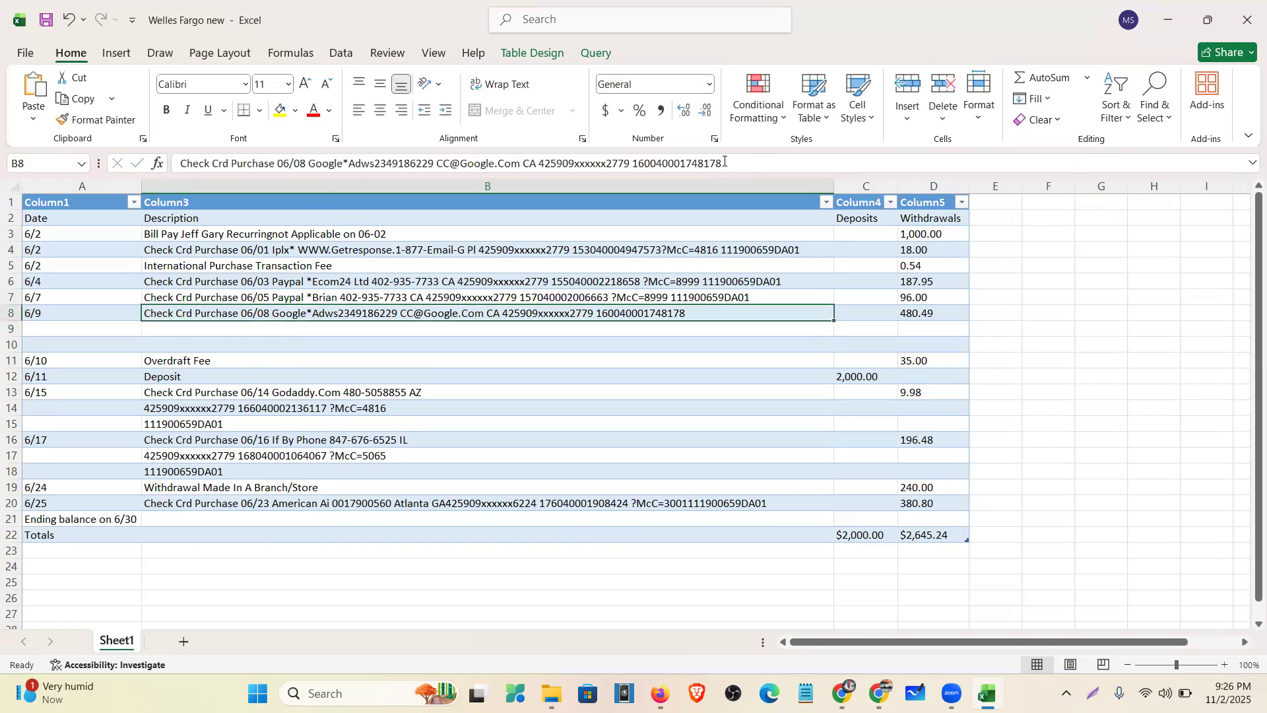
left_click(725, 162)
key("ctrl+v")
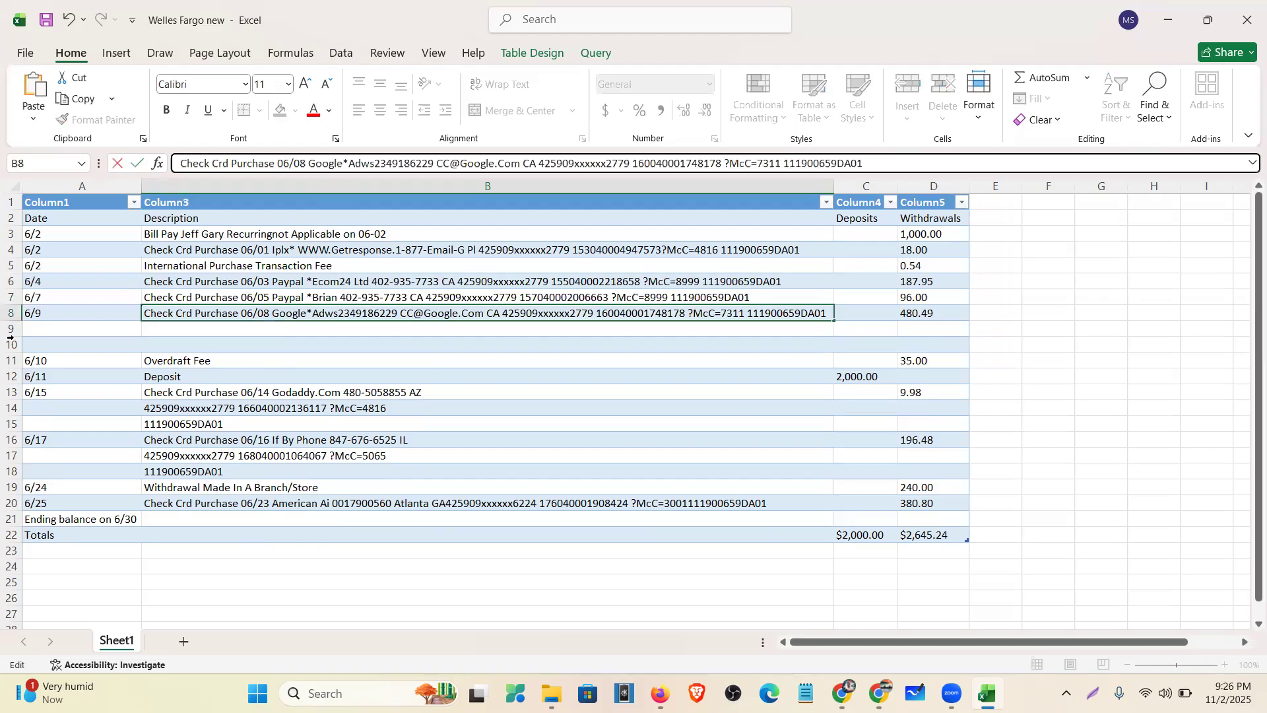
left_click_drag(6, 329, 8, 344)
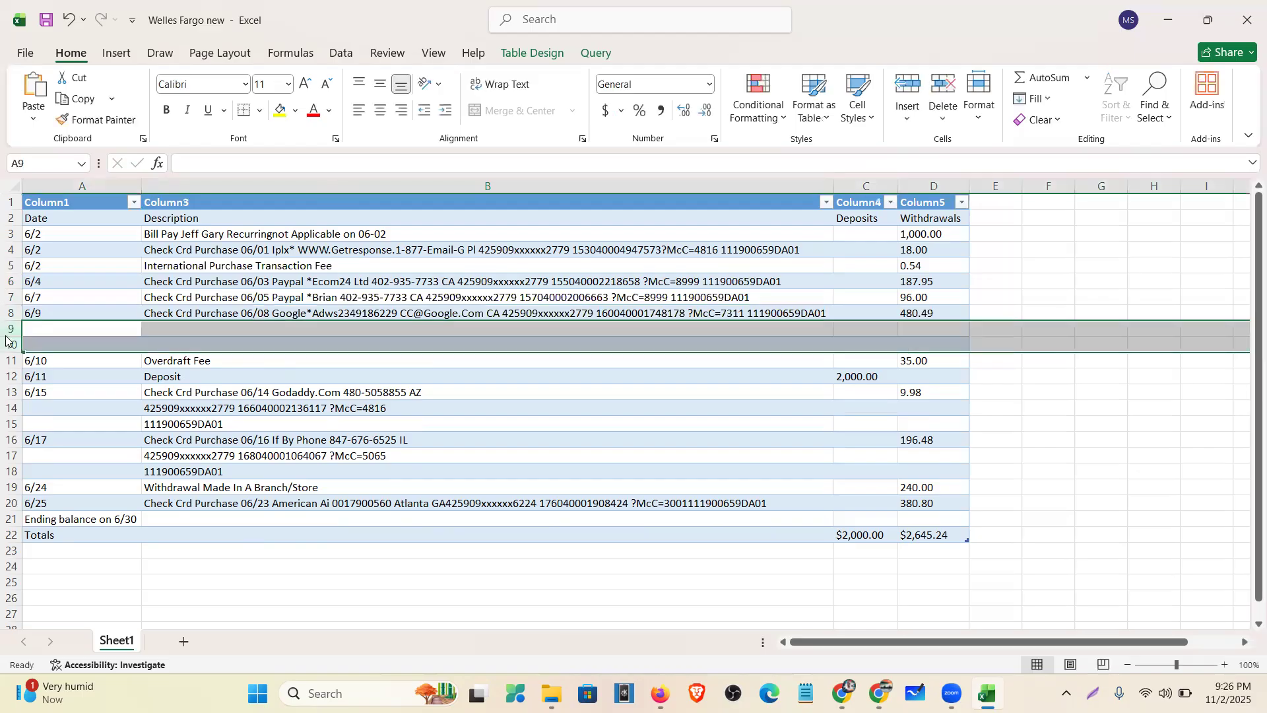
right_click(12, 331)
left_click(50, 523)
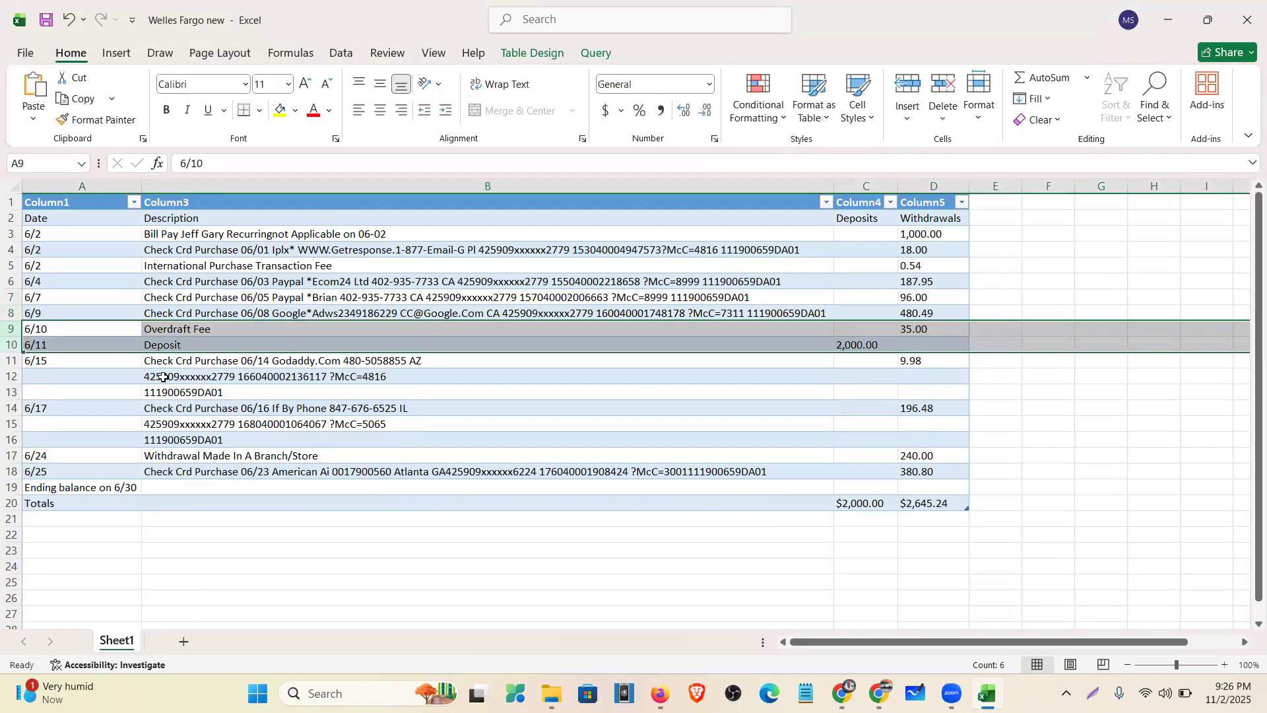
- Append the card details and trailing reference code to the 6/15 Godaddy description in B11
left_click(281, 377)
left_click_drag(435, 164, 16, 213)
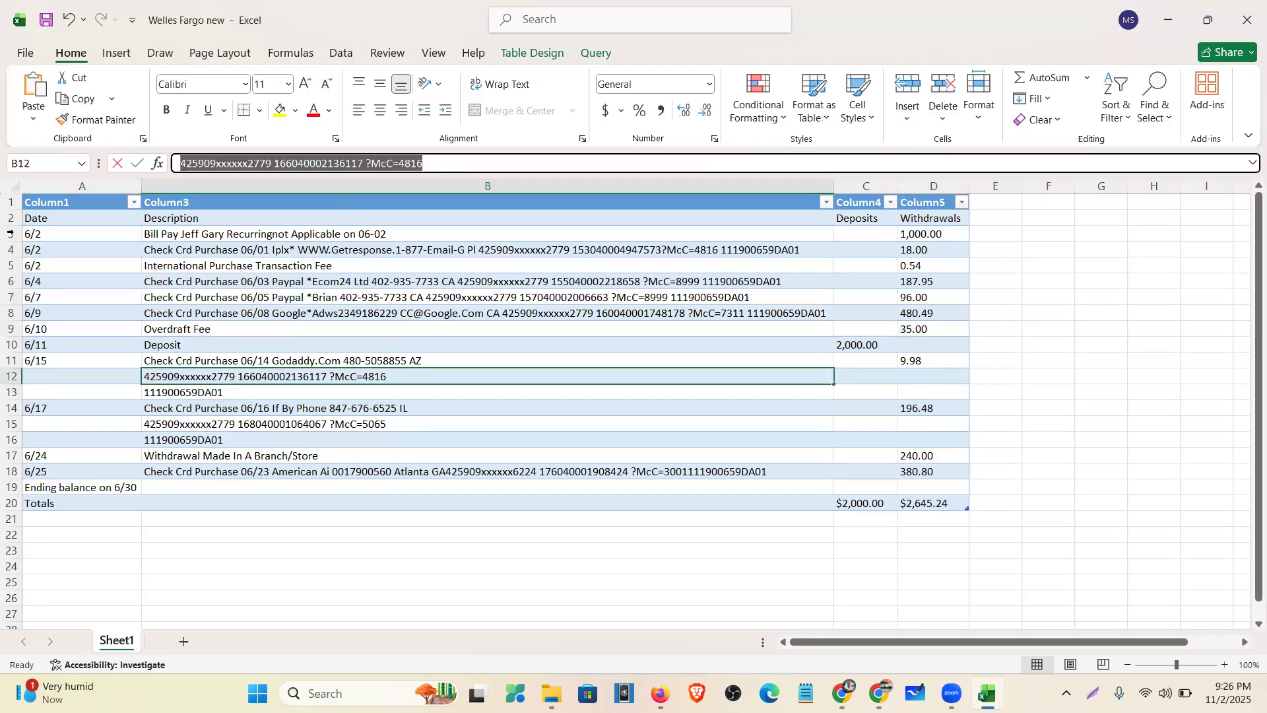
key("ctrl+x")
left_click(193, 361)
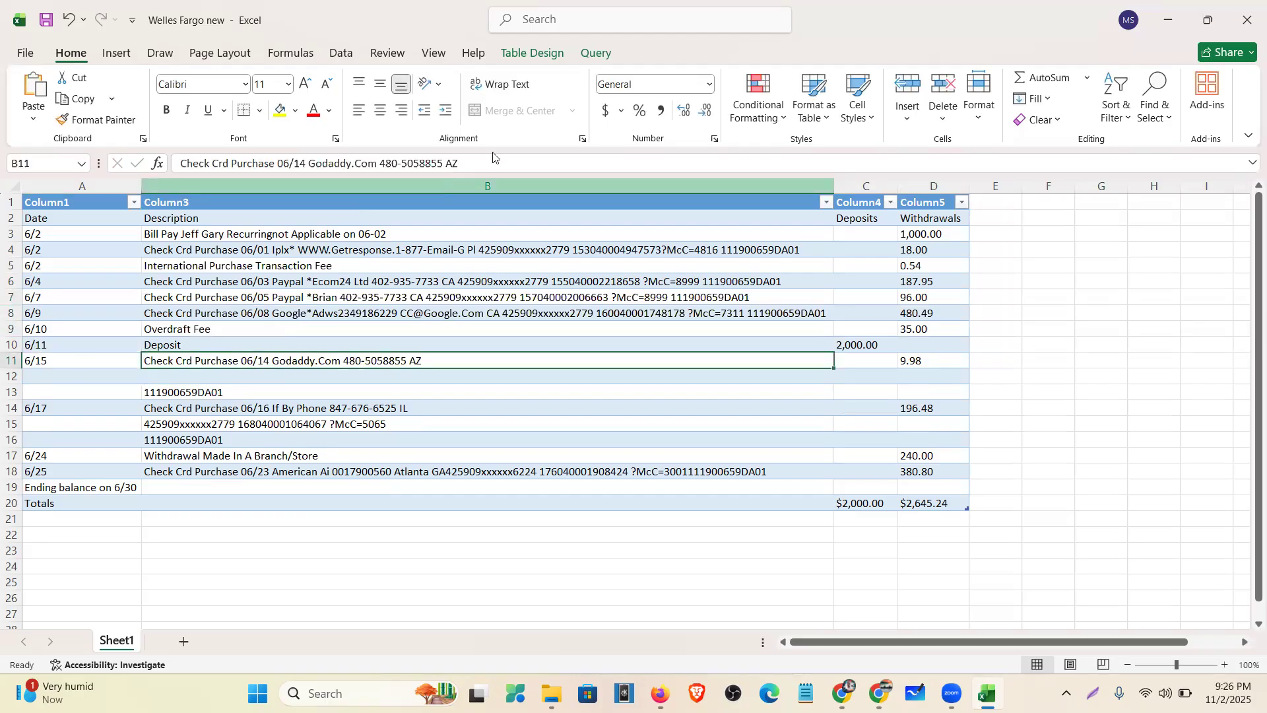
left_click(490, 163)
left_click(491, 159)
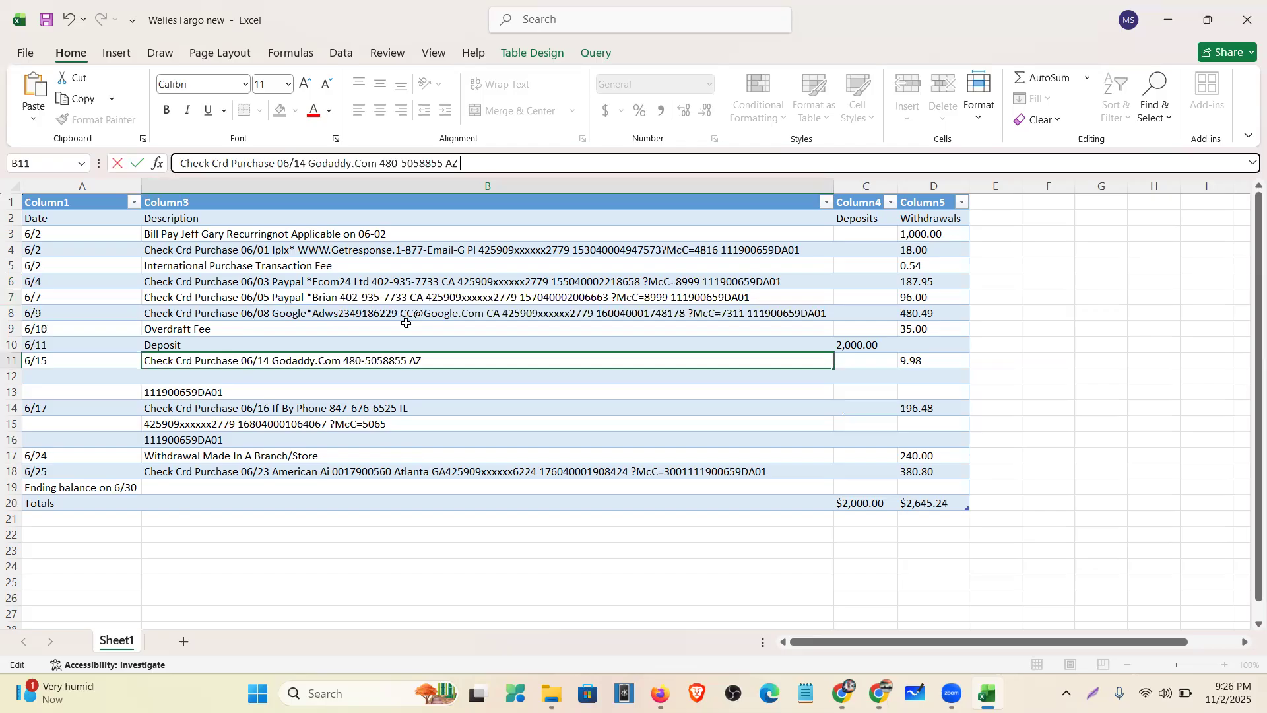
key("ctrl+v")
key("Return")
key("Return")
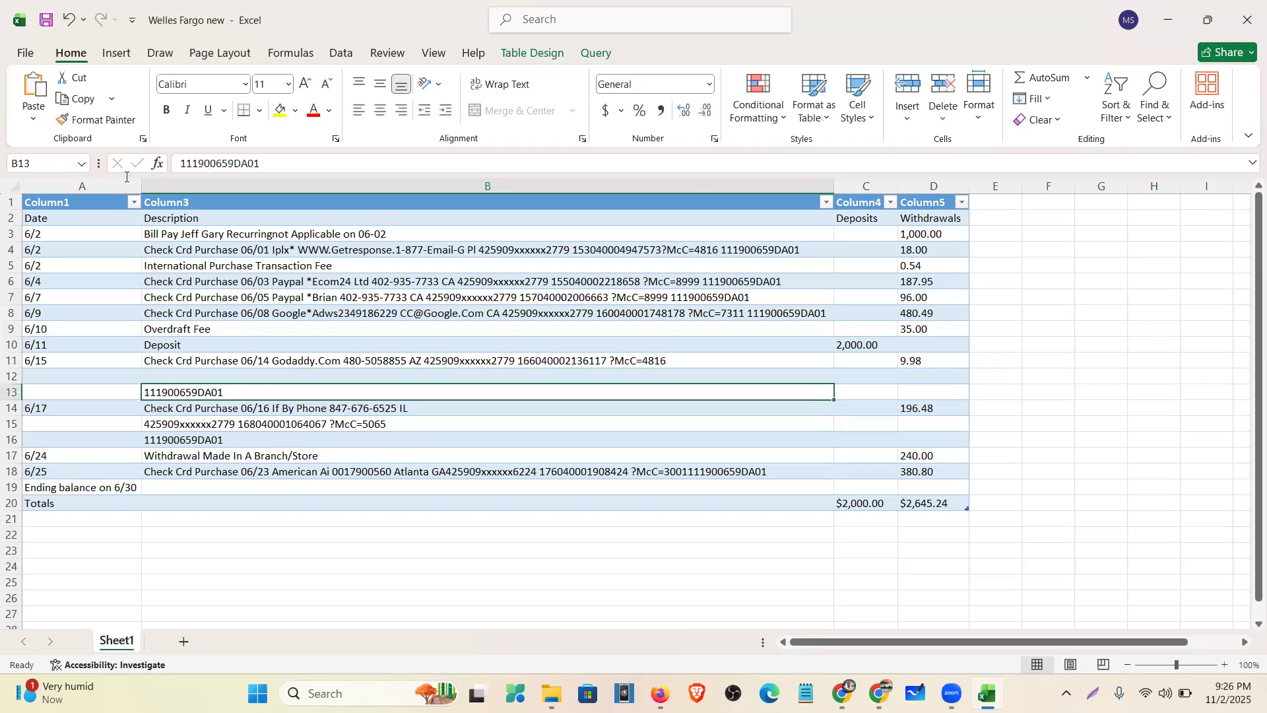
left_click_drag(271, 163, 43, 176)
key("ctrl+x")
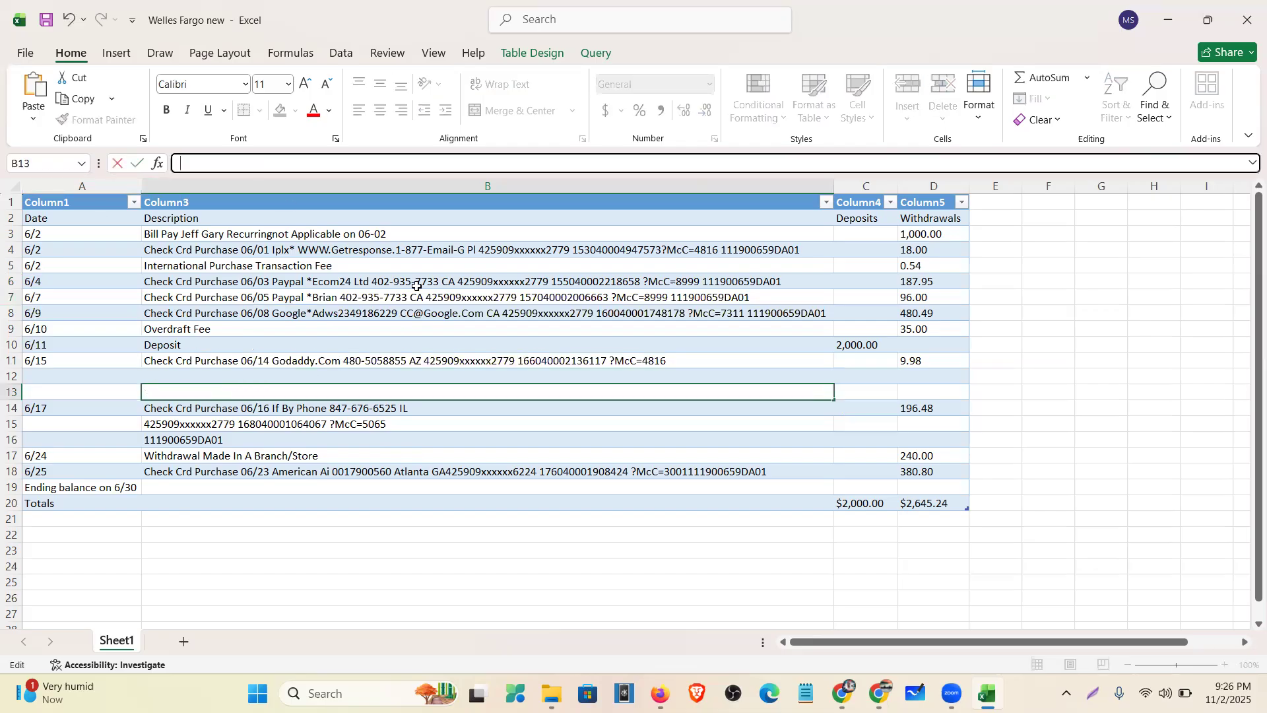
left_click(731, 161)
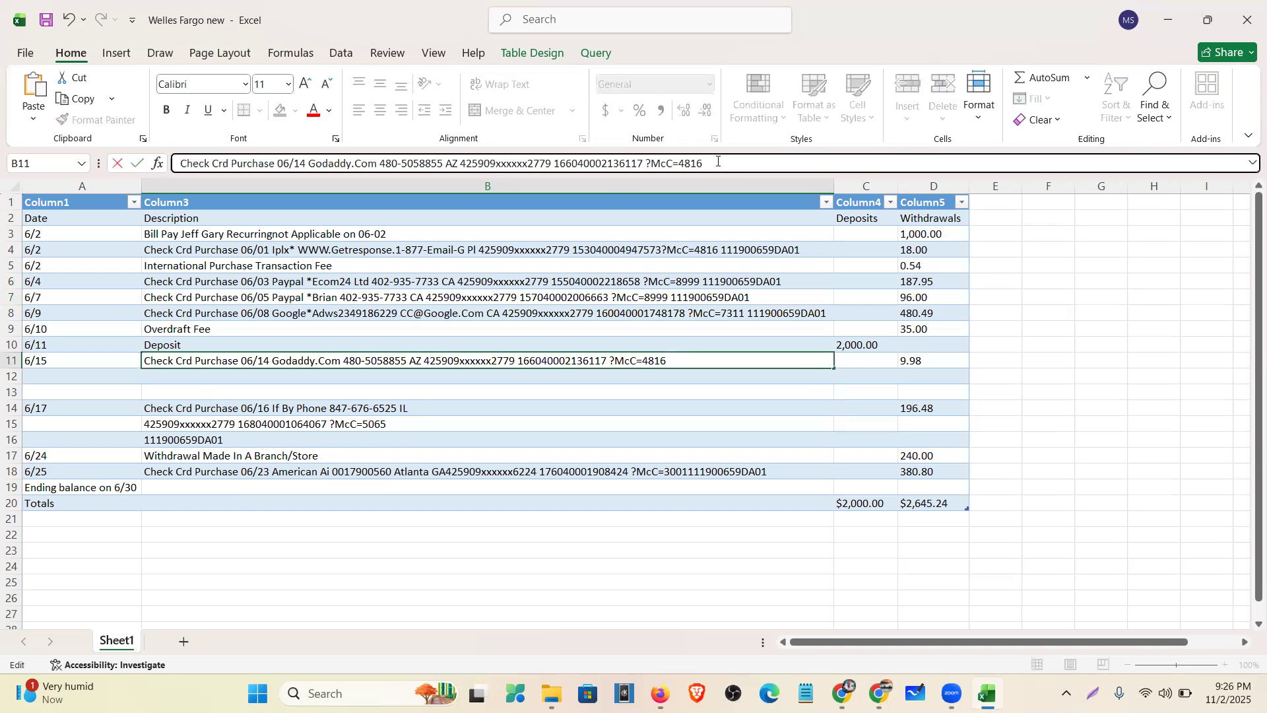
key("ctrl+v")
- Delete the two empty rows 12 and 13
left_click_drag(12, 376, 13, 395)
right_click(15, 391)
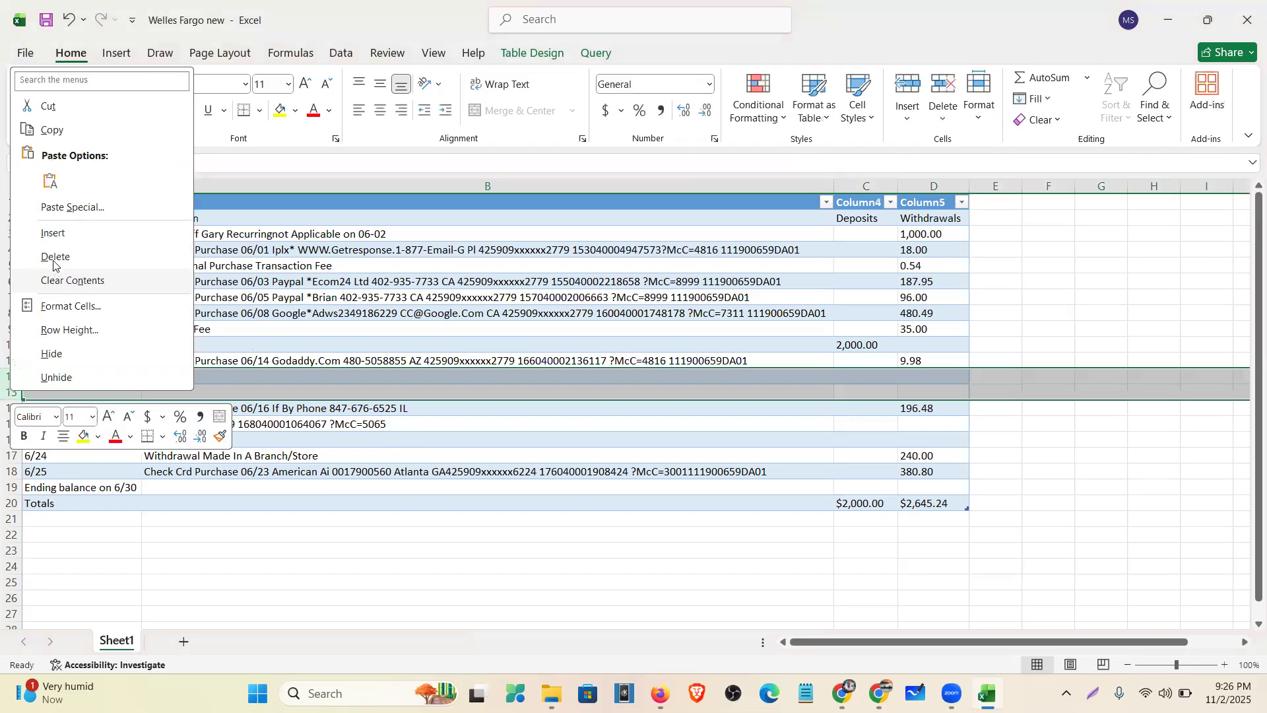
left_click(50, 254)
- Merge the card details and reference code into the 6/17 description in B12, deleting the emptied rows
left_click(208, 390)
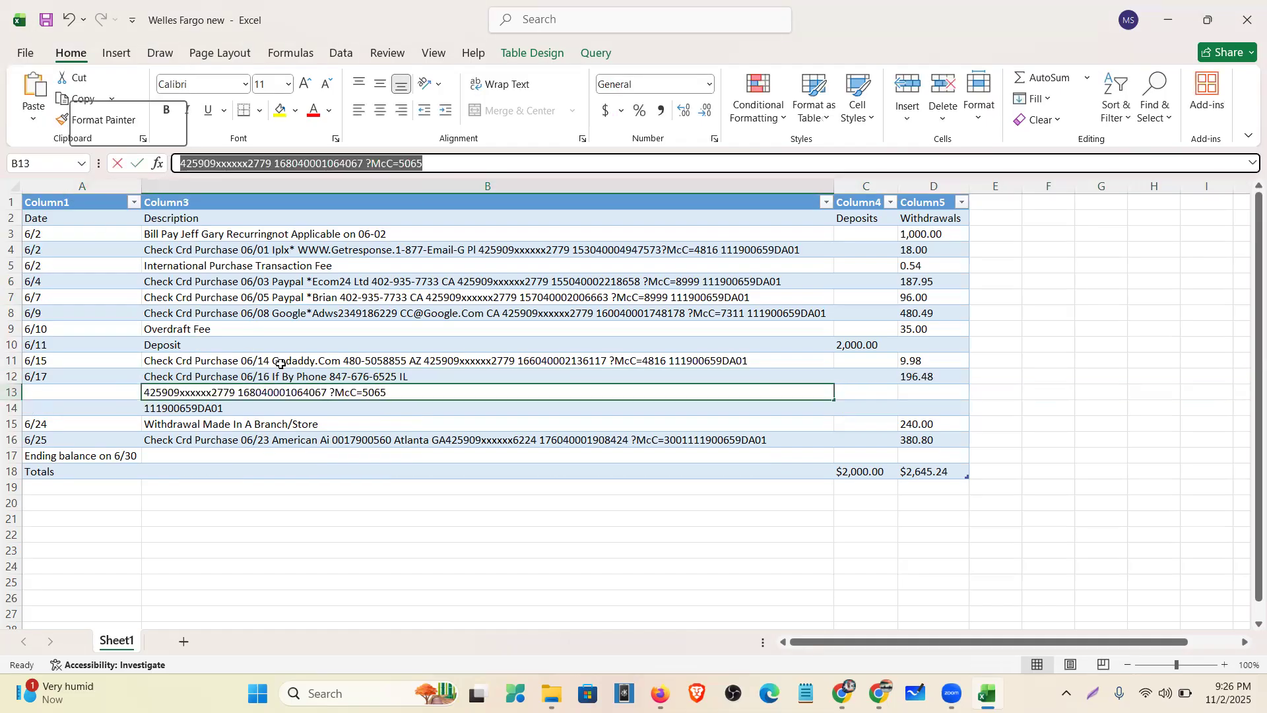
key("BackSpace")
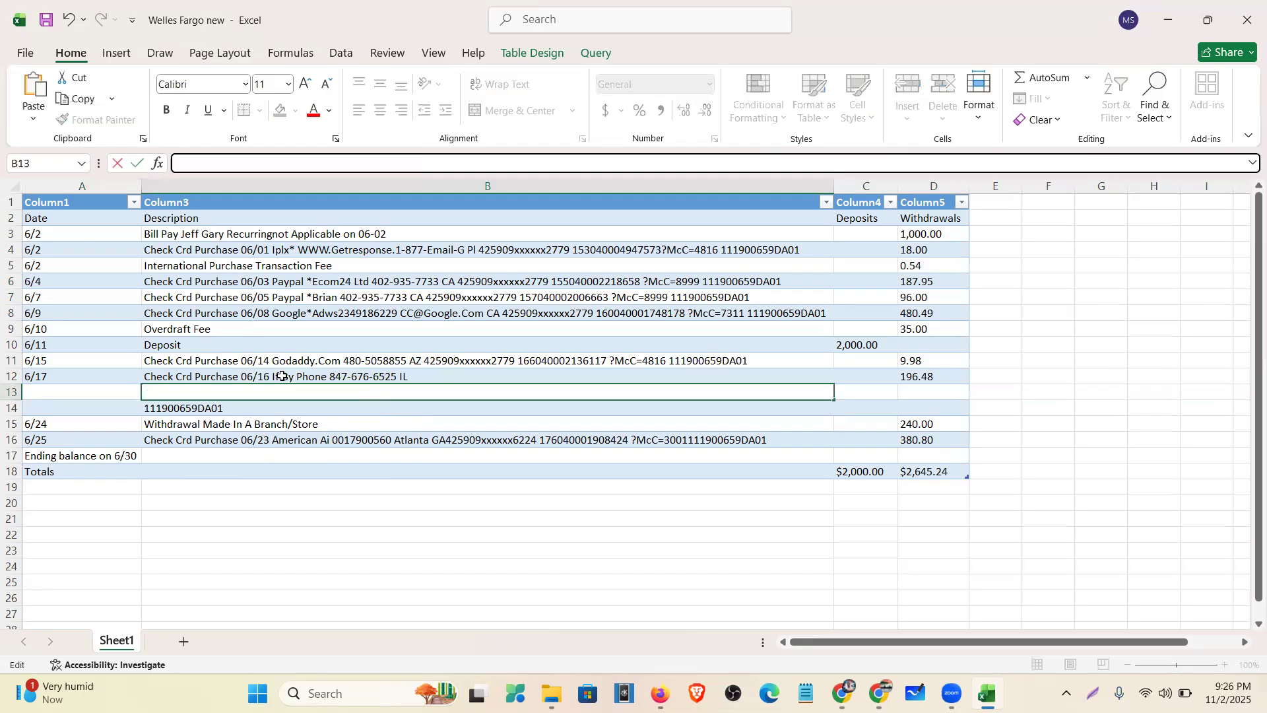
left_click(264, 377)
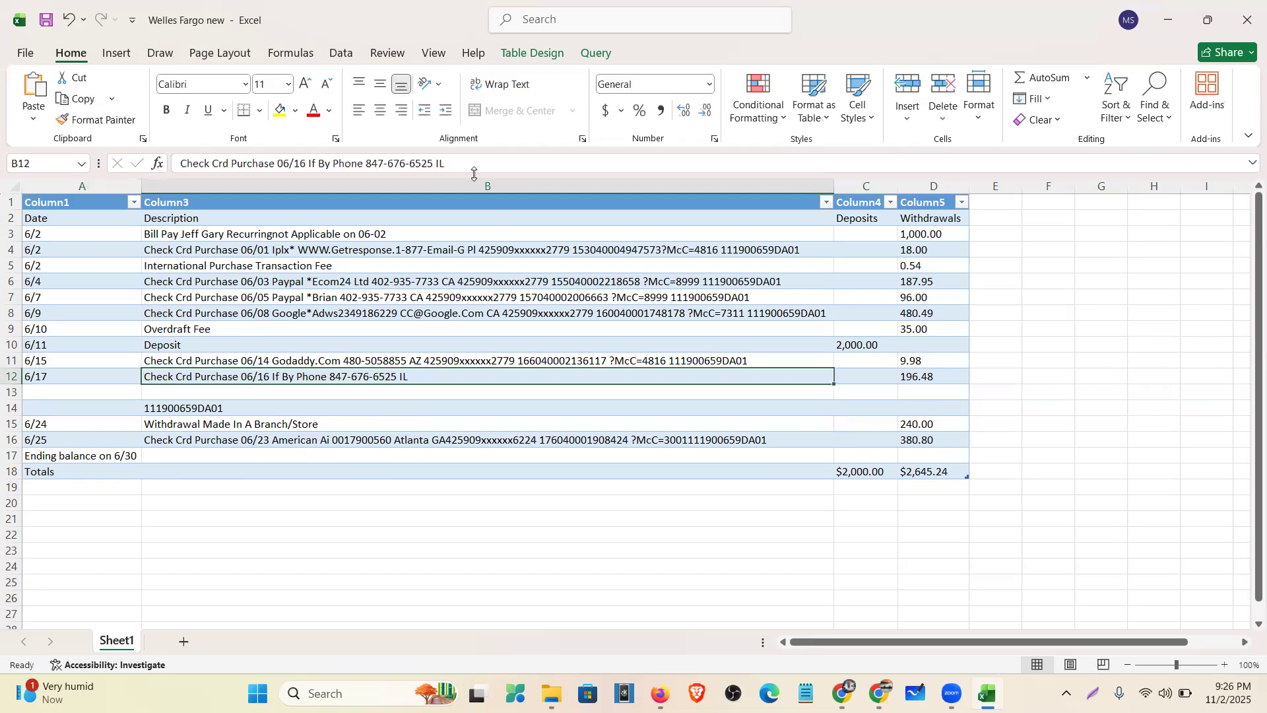
left_click(469, 171)
key("ctrl+v")
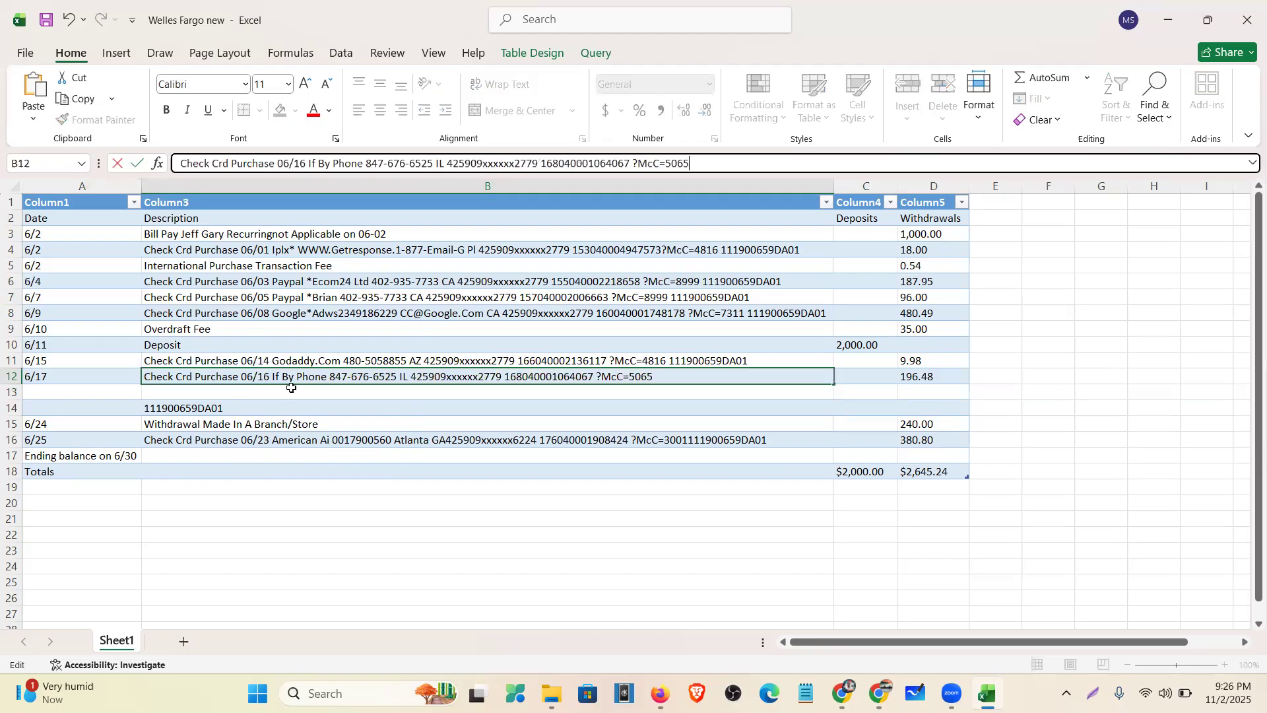
key("Return")
key("Return")
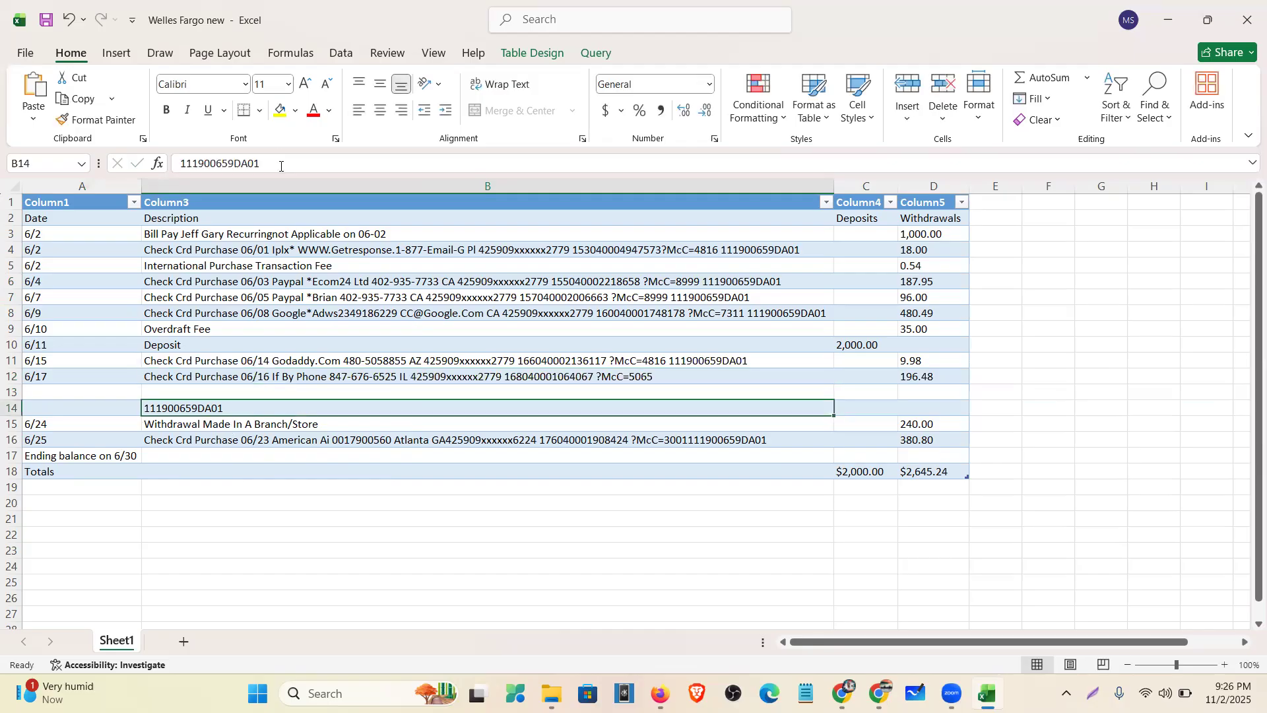
key("BackSpace")
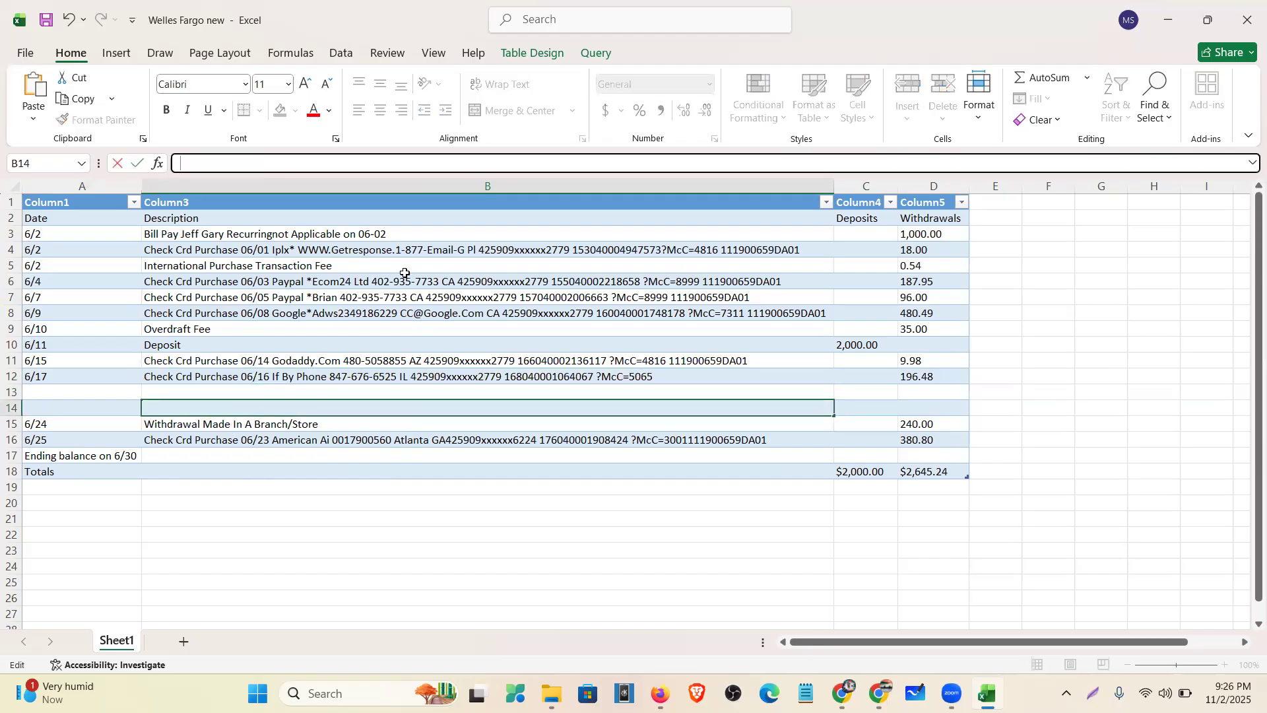
key("Up")
key("Up")
left_click(706, 165)
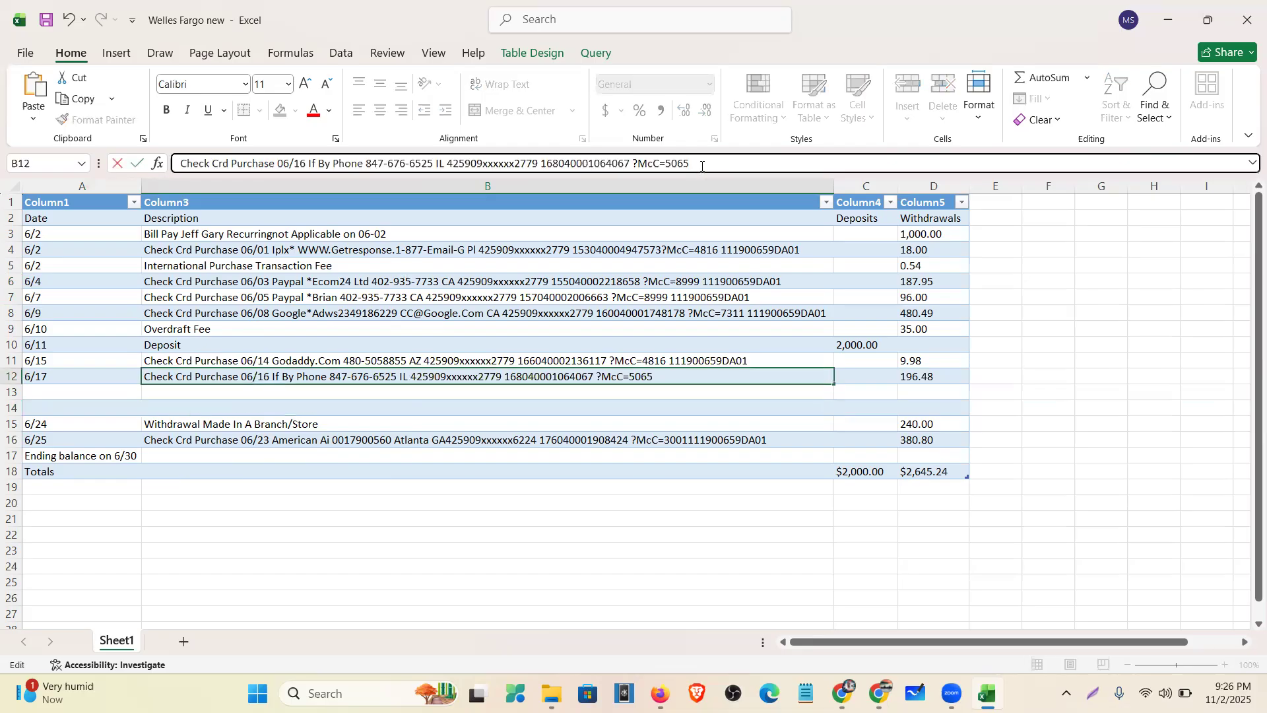
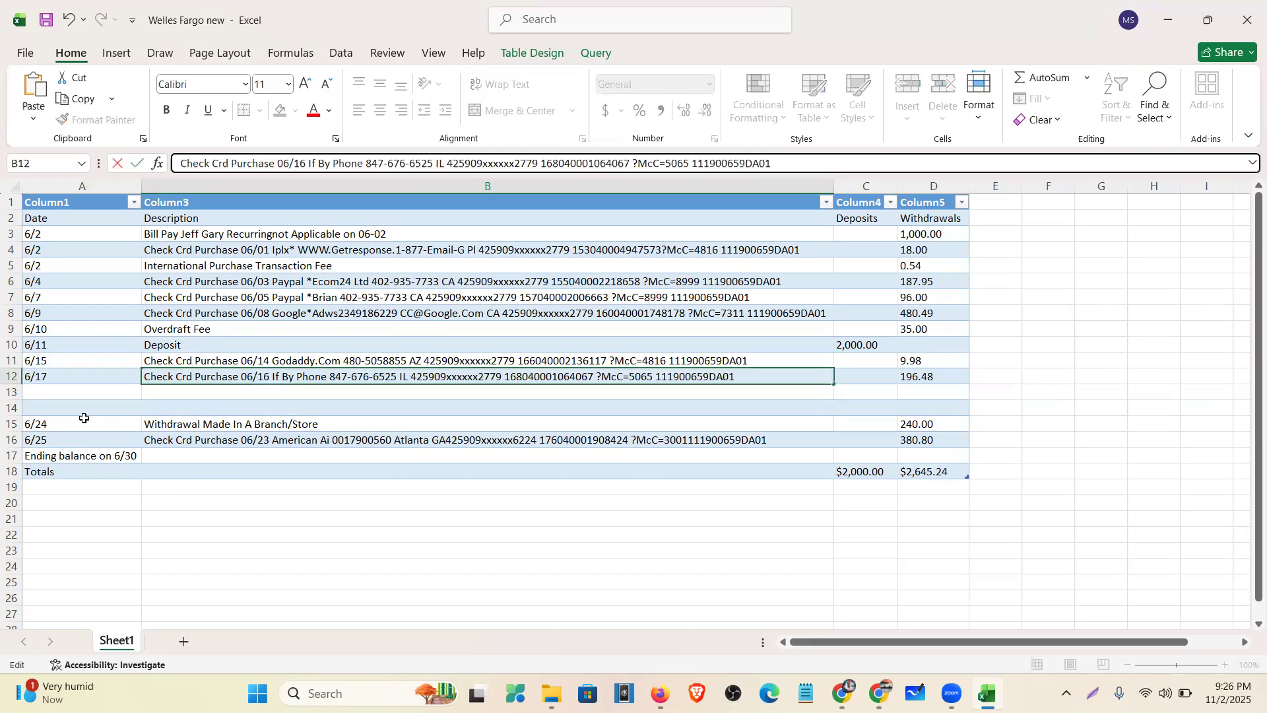
left_click_drag(12, 392, 14, 405)
right_click(13, 406)
left_click(58, 268)
- Delete the Ending balance on 6/30 and Totals rows
left_click_drag(11, 423, 10, 437)
left_click(9, 430)
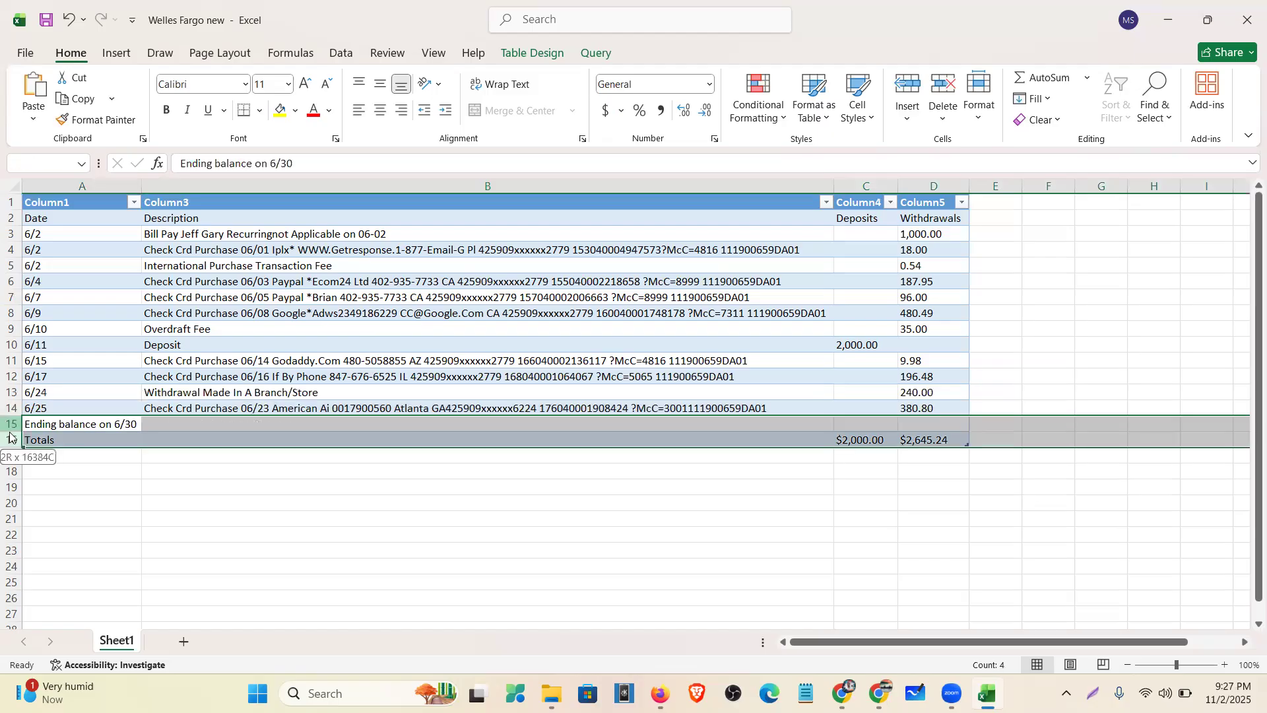
right_click(10, 438)
left_click(52, 297)
left_click(1051, 484)
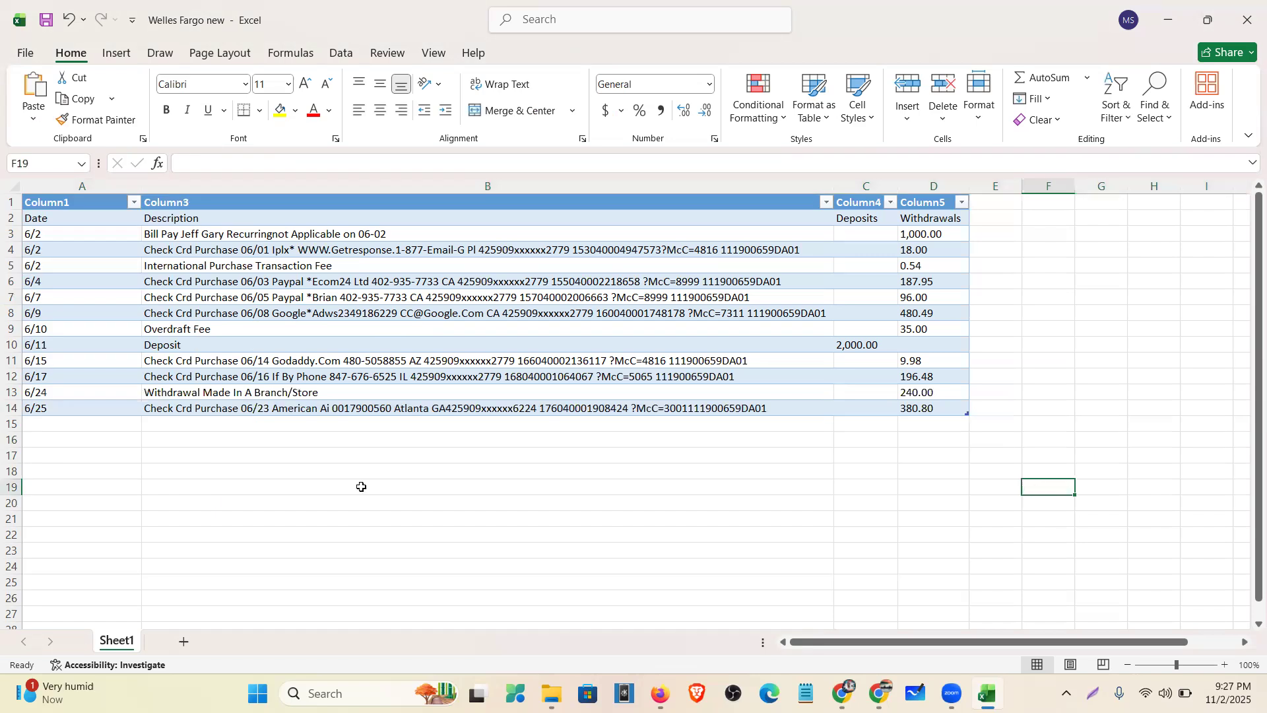
- Save and close the cleaned workbook, then search Google for 'excel to csv converter'
left_click(45, 22)
left_click(1248, 15)
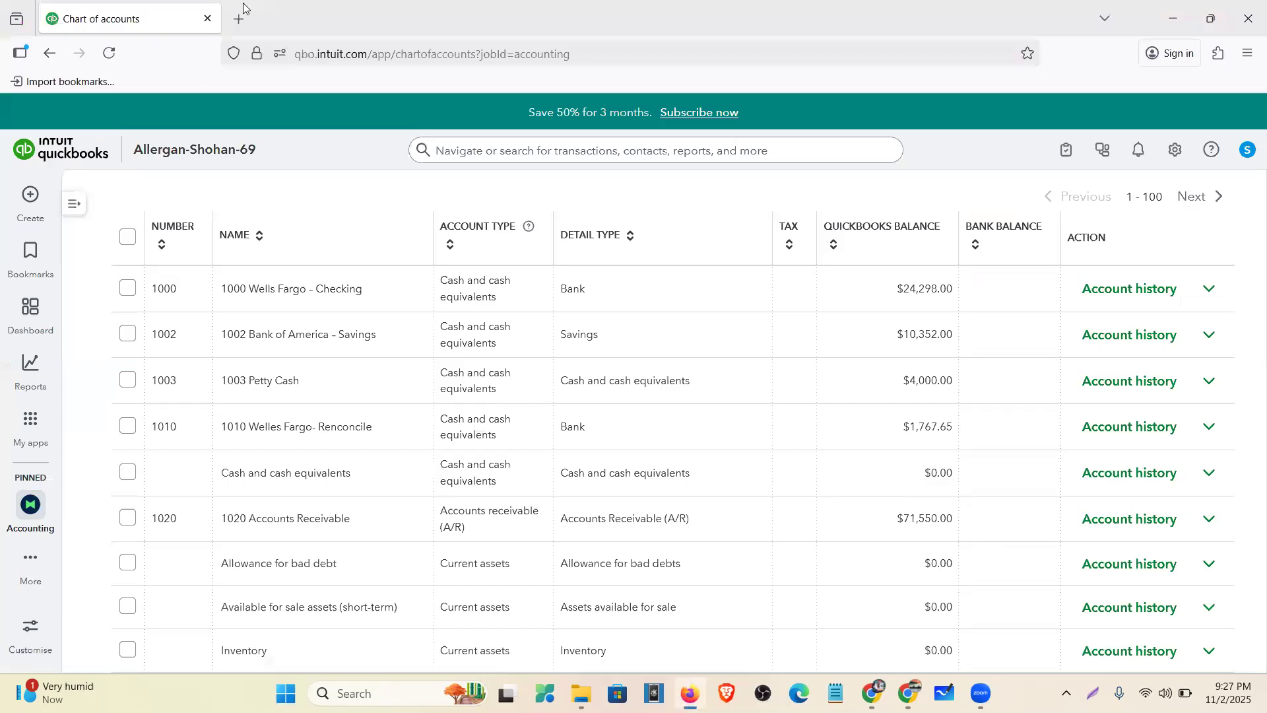
key("ctrl+t")
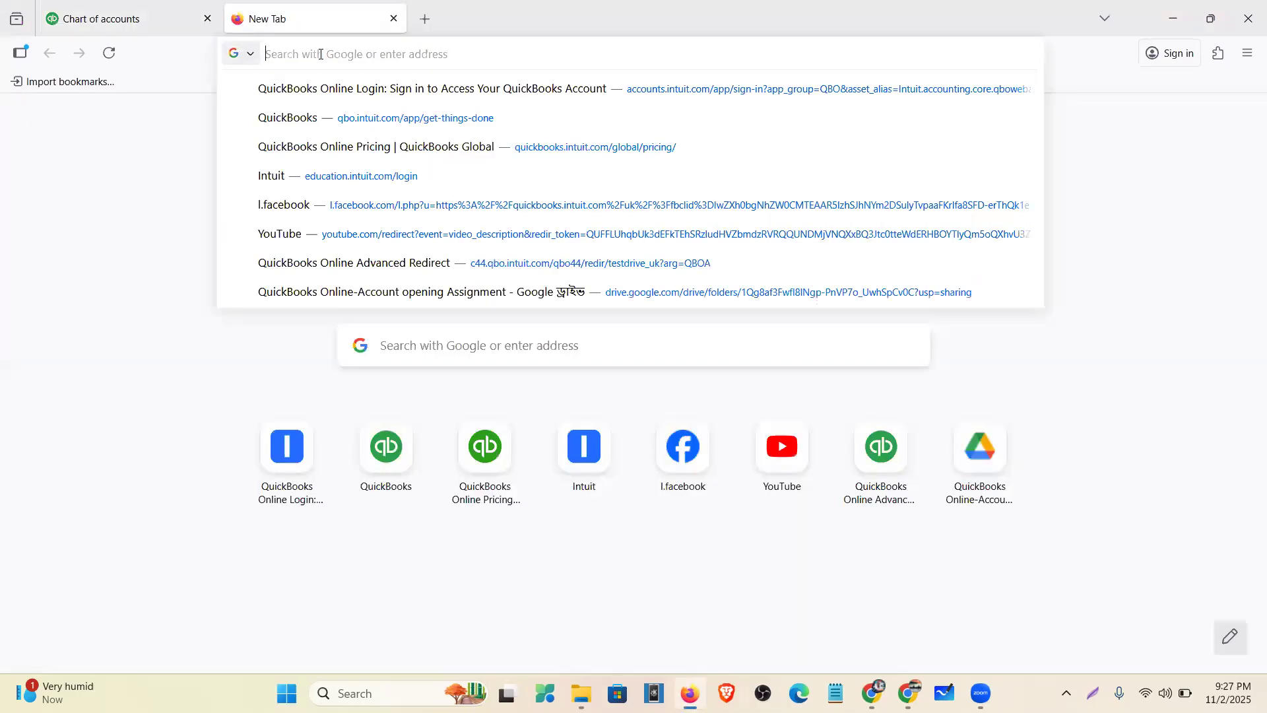
type("exce")
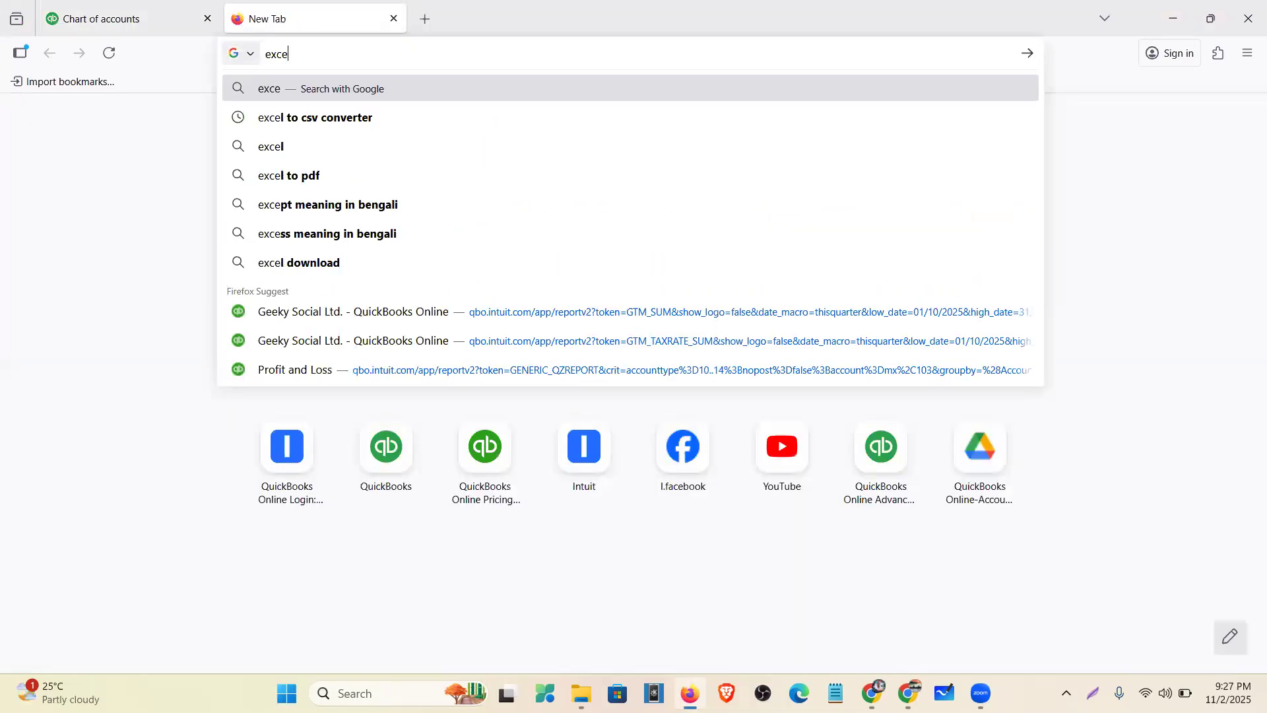
type("l t")
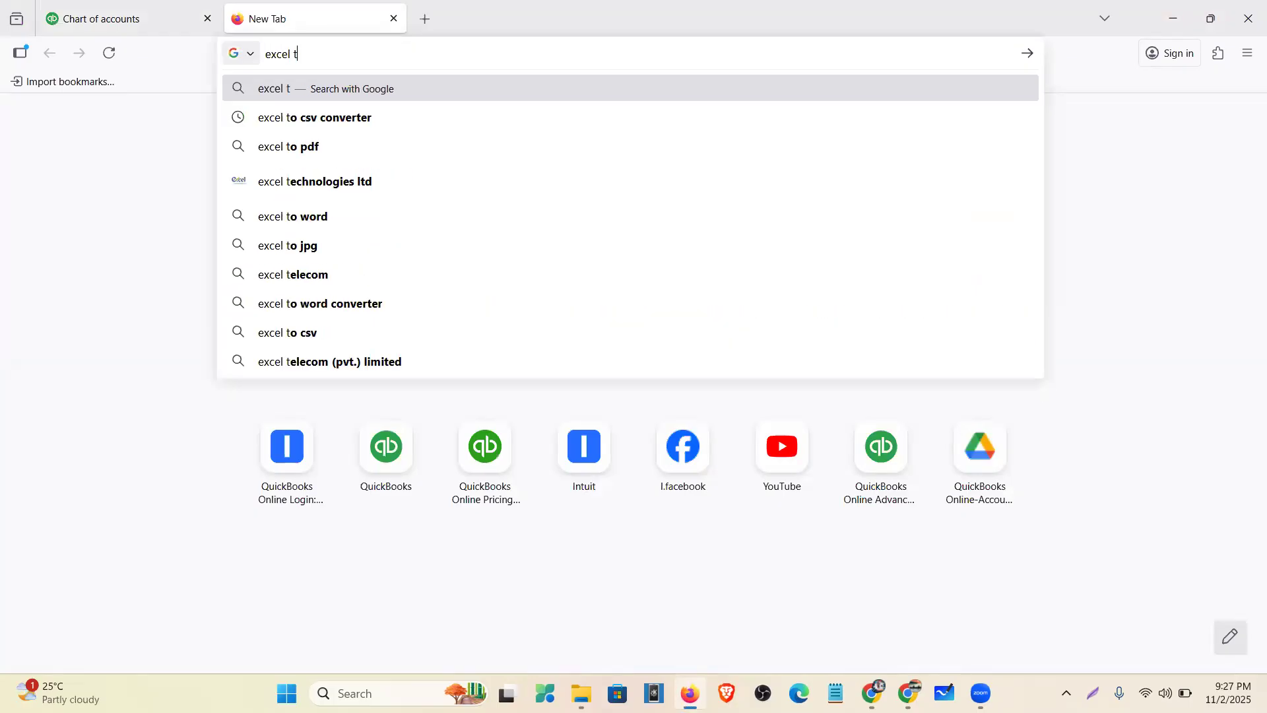
type("o csv ")
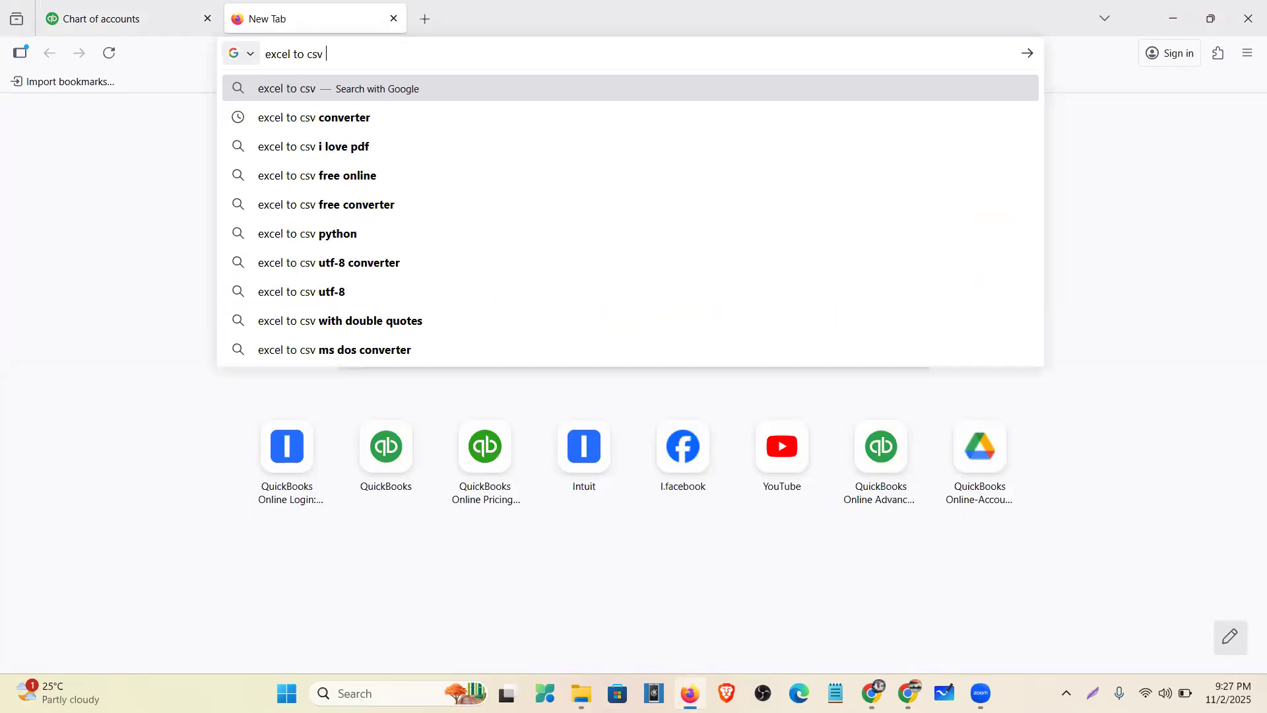
type("converter")
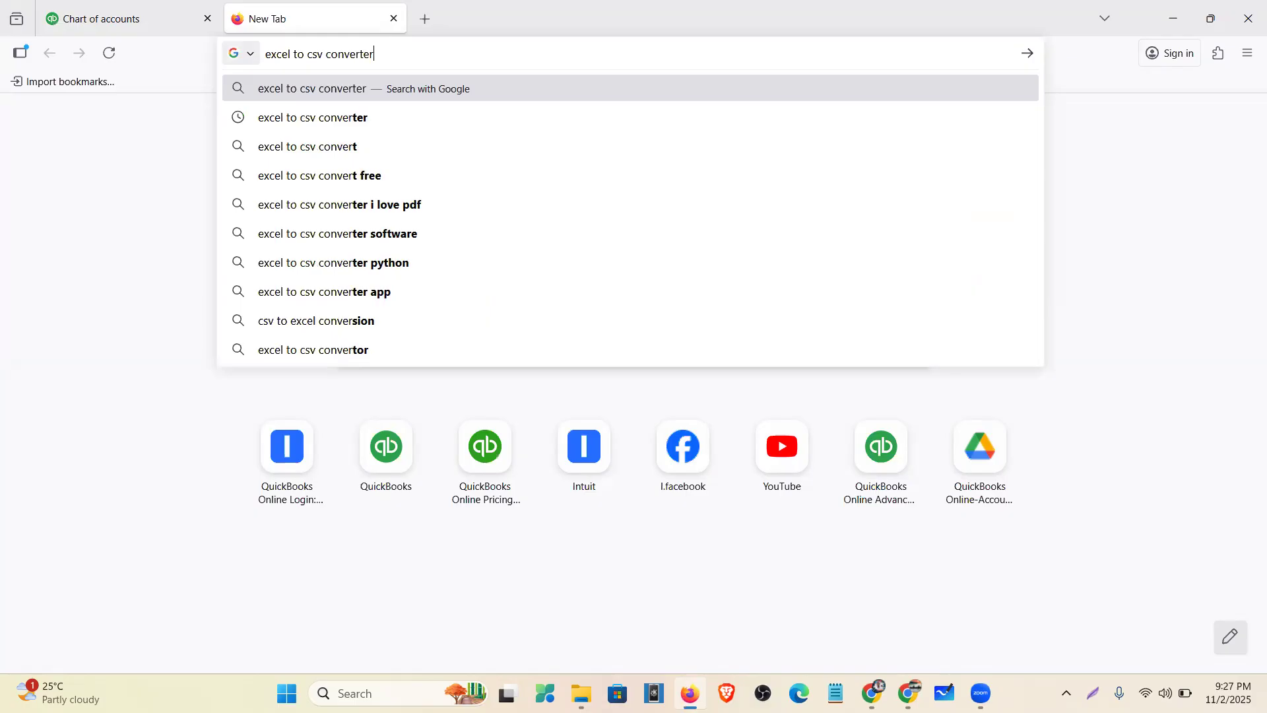
key("Return")
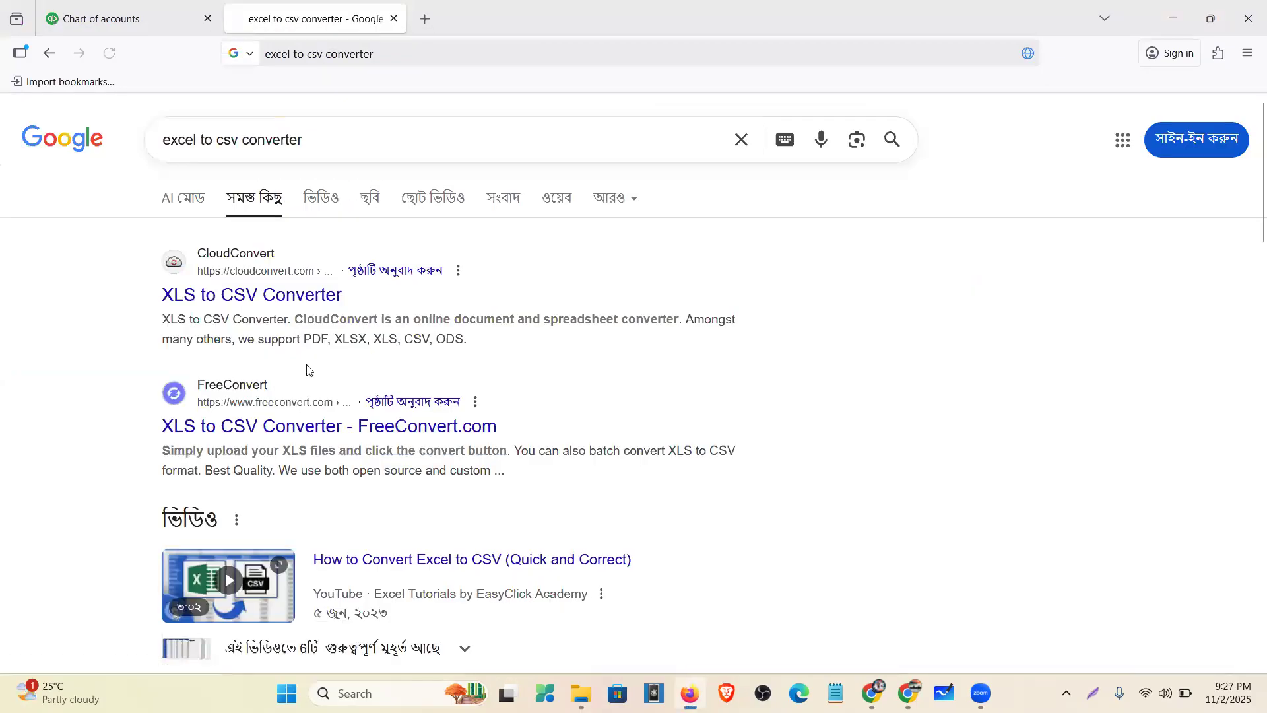
- Follow the 'Excel to CSV i love PDF' related search and open the ILovePDF3 converter
scroll(303, 386, "down", 4)
scroll(262, 251, "down", 7)
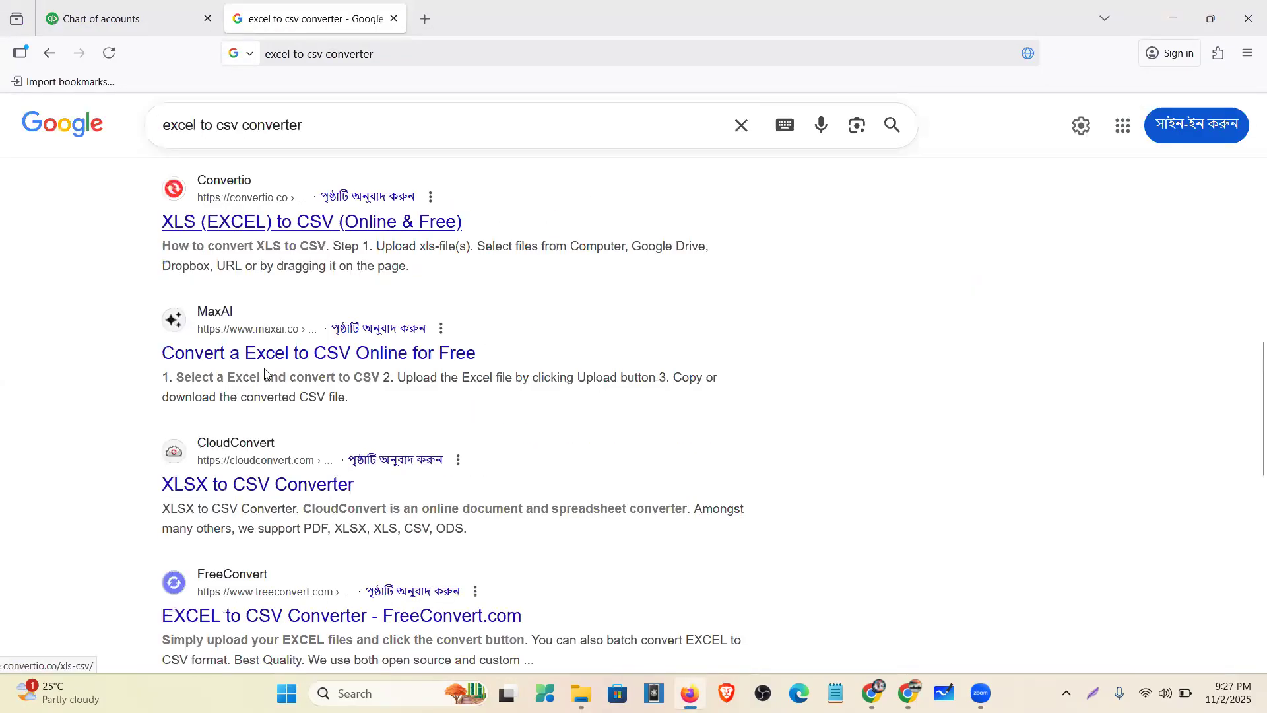
scroll(269, 400, "down", 3)
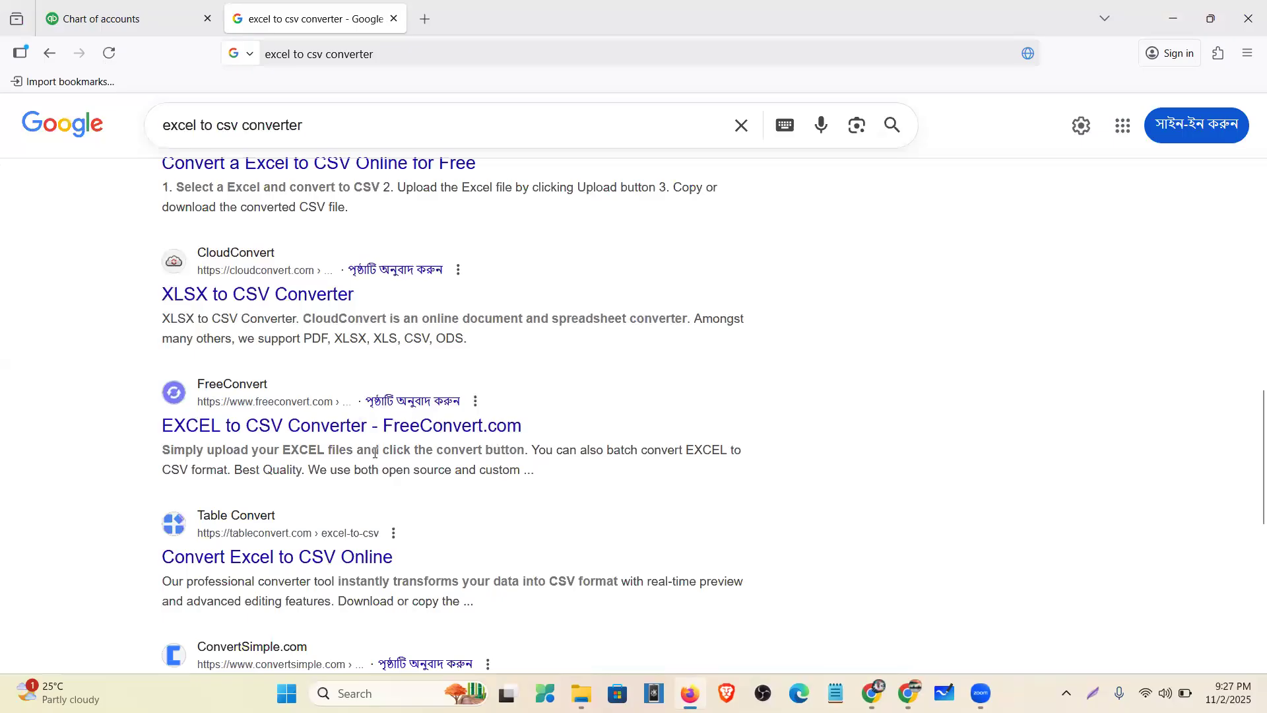
scroll(376, 462, "down", 7)
scroll(382, 458, "up", 10)
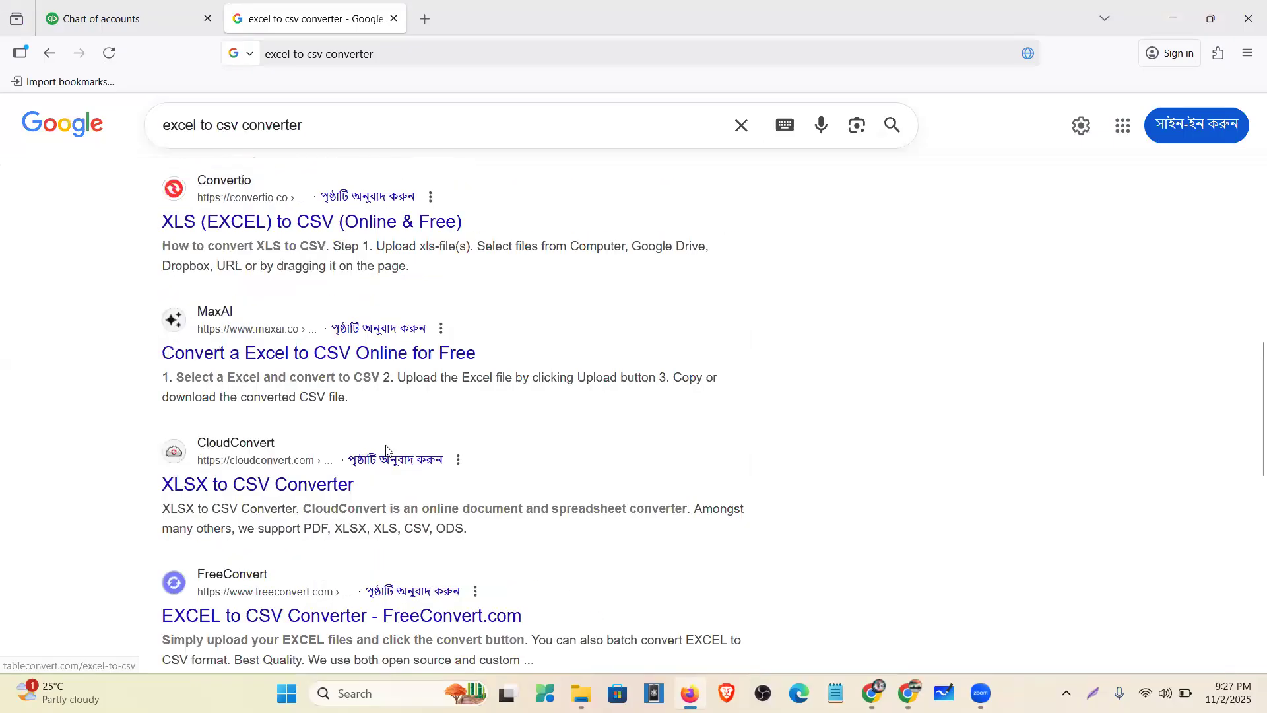
scroll(385, 459, "down", 8)
scroll(311, 393, "down", 1)
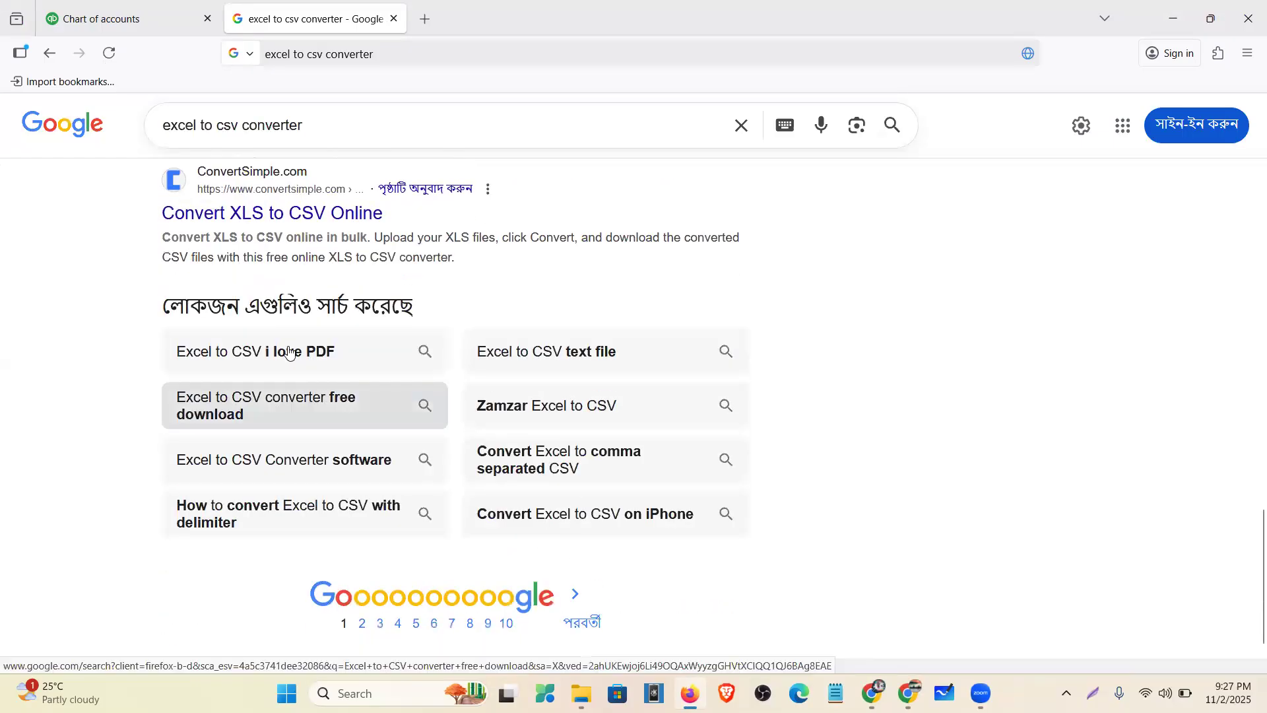
left_click(287, 353)
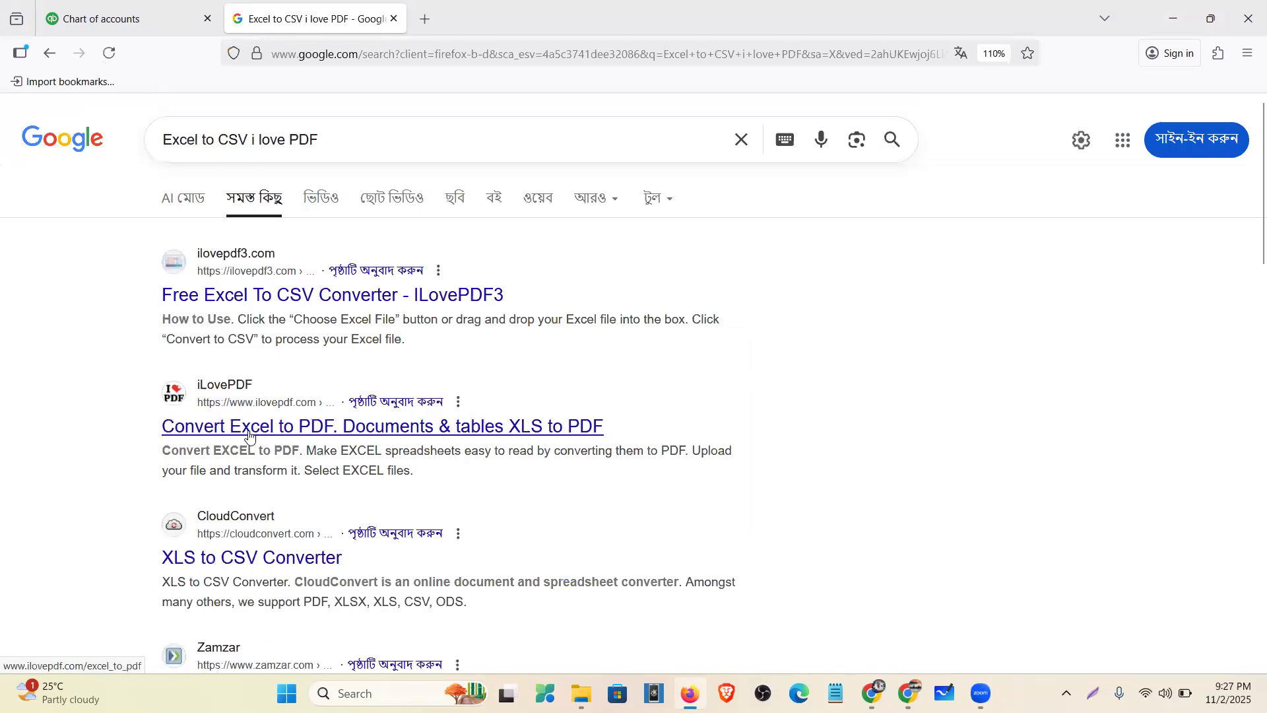
left_click(223, 302)
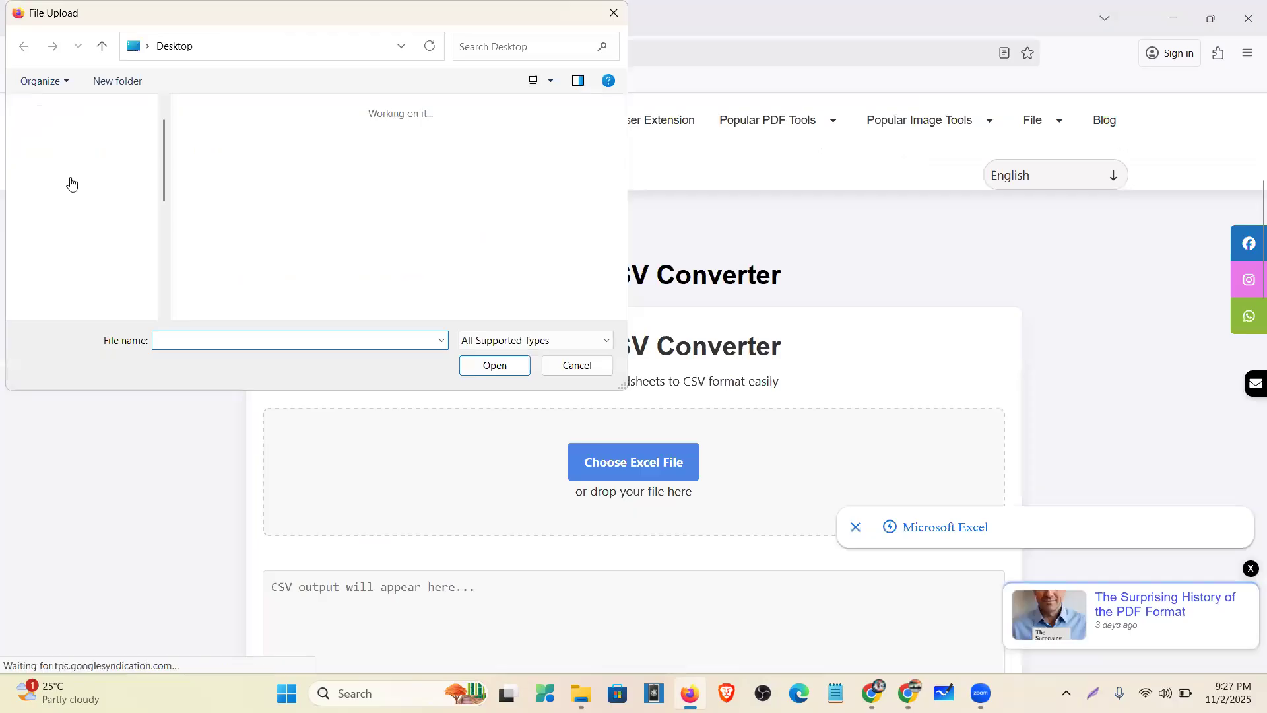
- Upload Welles Fargo new.xlsx from the Desktop to the ILovePDF3 converter
left_click(82, 250)
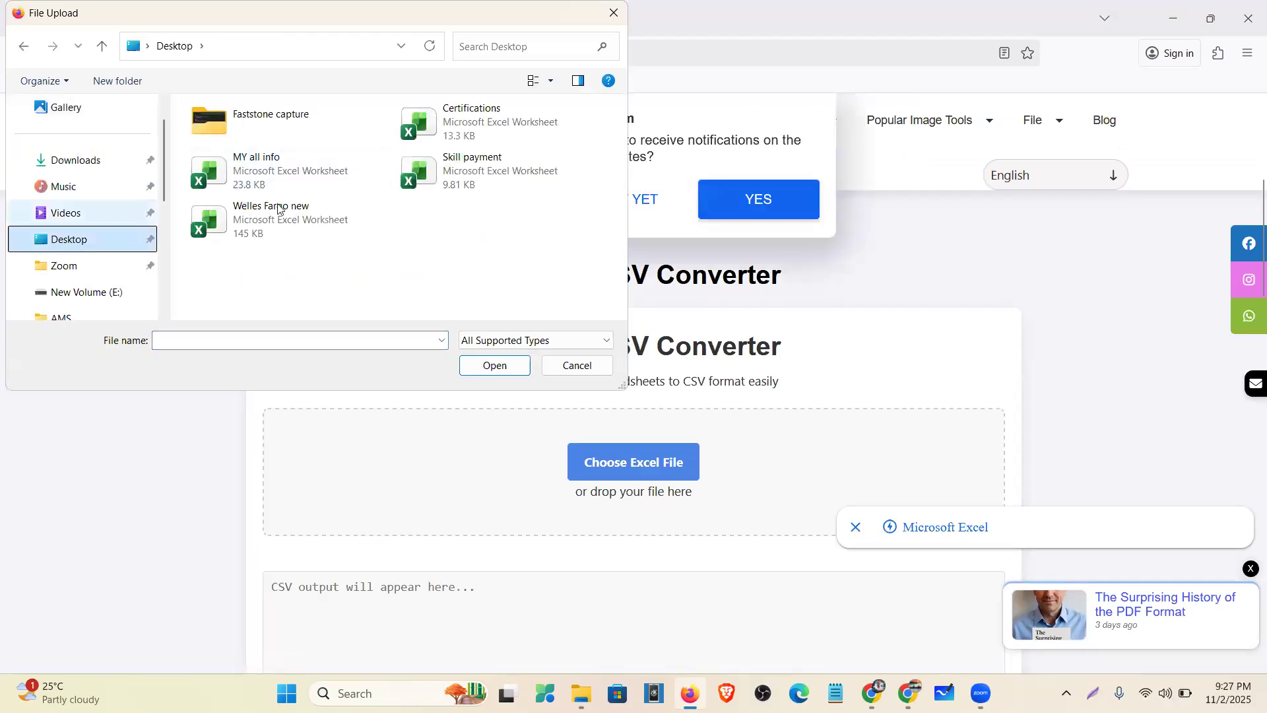
left_click(322, 220)
left_click(496, 370)
- Decline site notifications and dismiss the discount promo and Microsoft Excel download notice
scroll(726, 449, "down", 4)
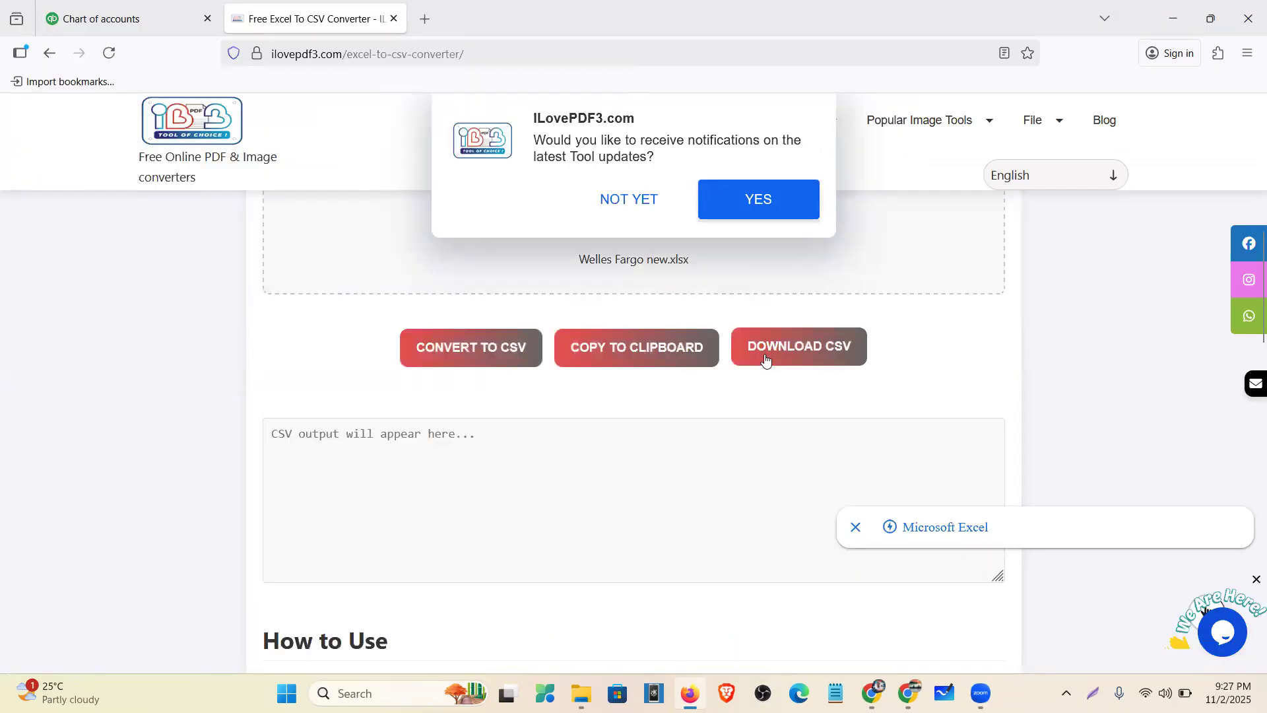
scroll(766, 316, "up", 3)
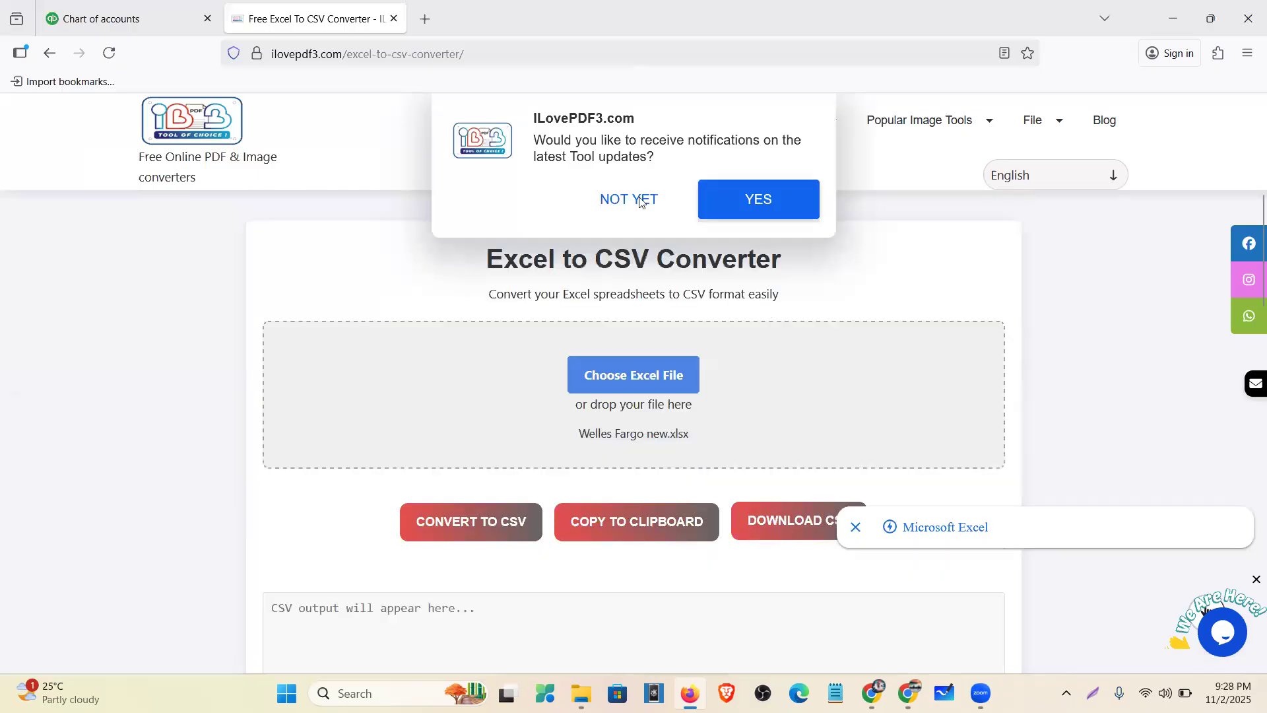
left_click(639, 205)
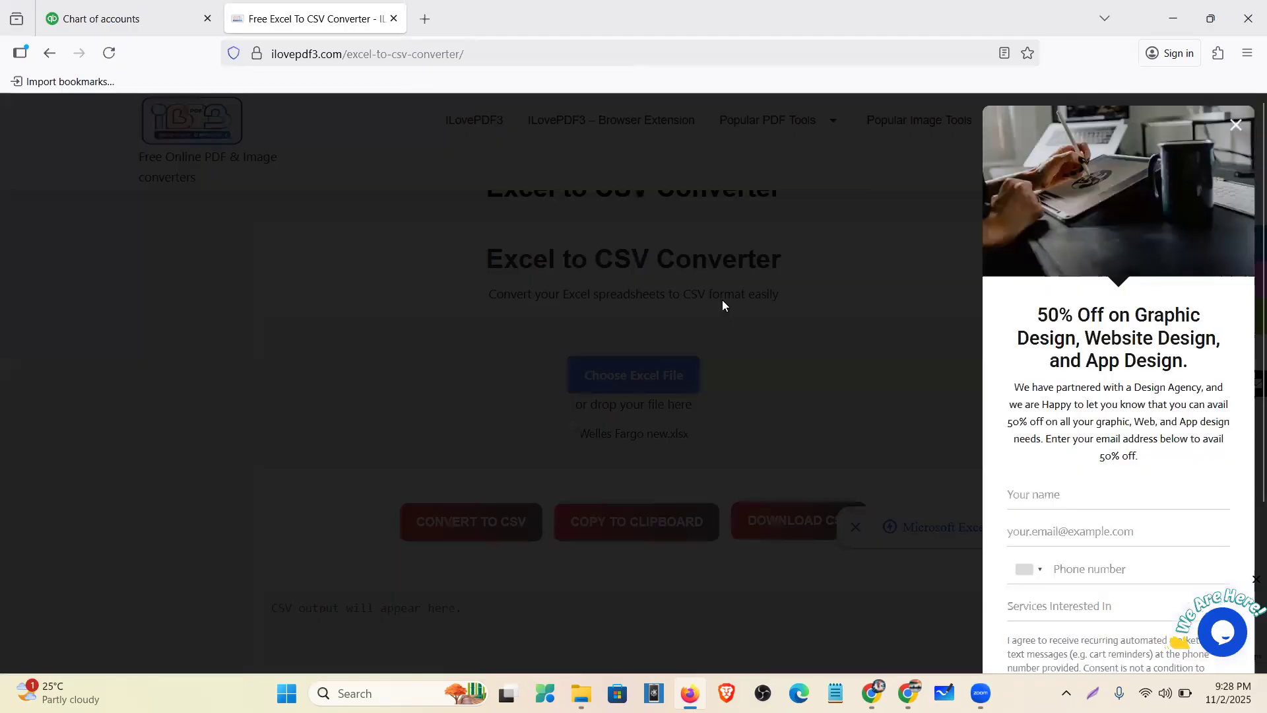
left_click(657, 475)
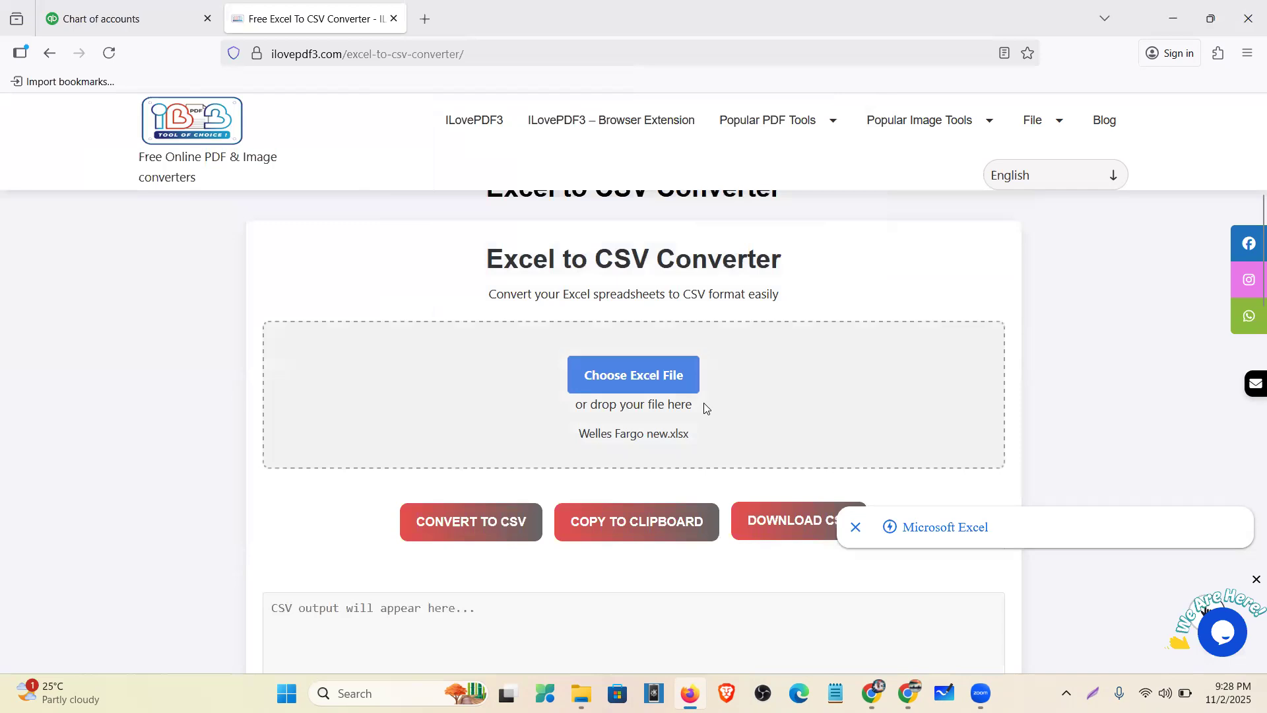
scroll(705, 406, "down", 3)
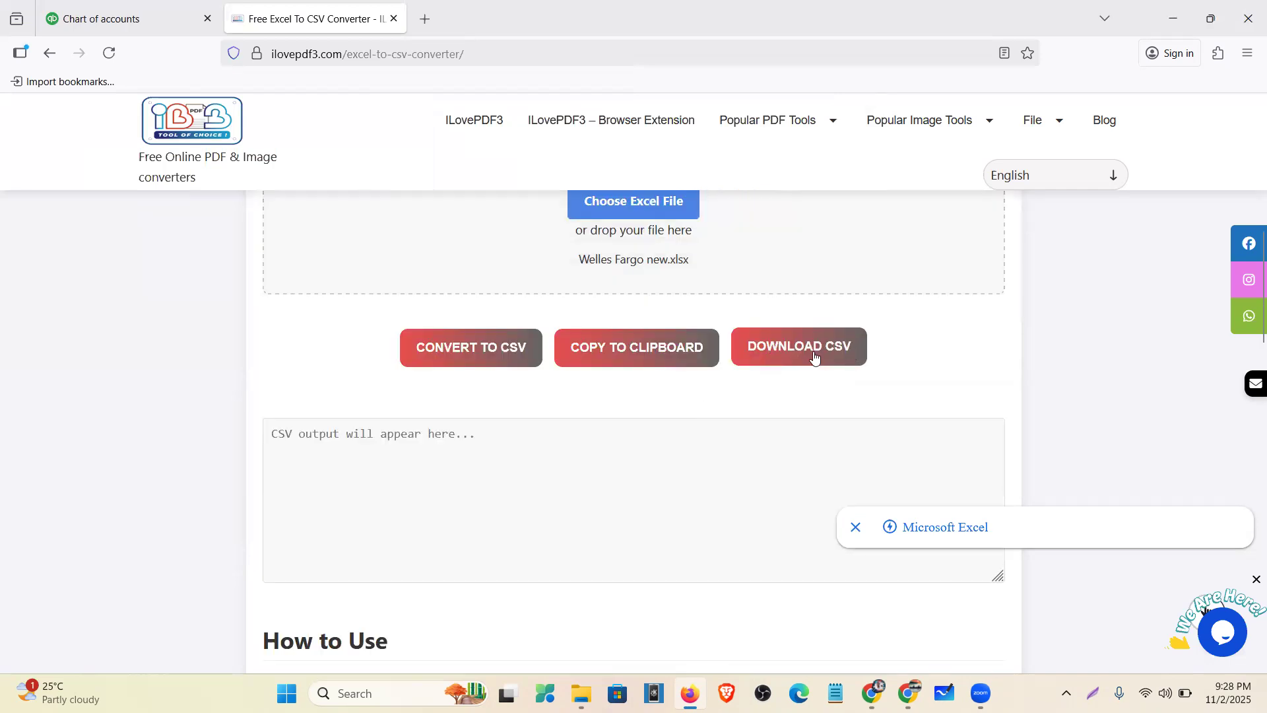
left_click(855, 527)
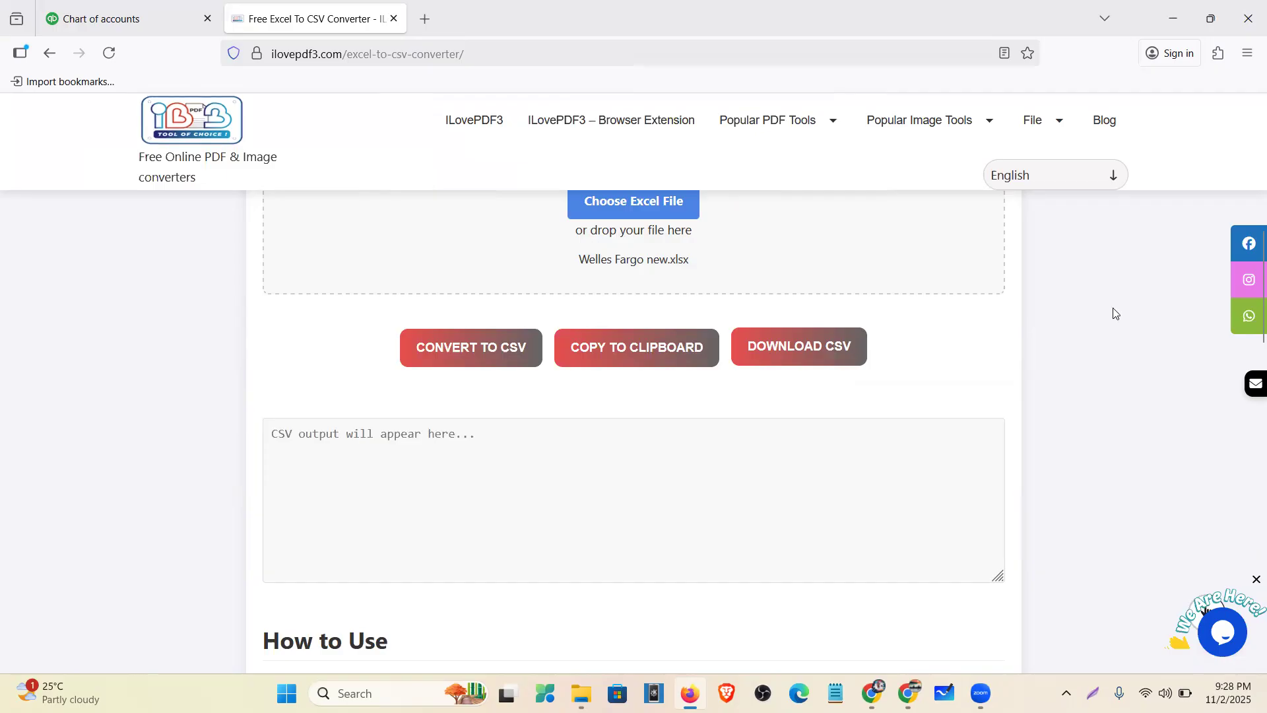
scroll(1251, 462, "down", 3)
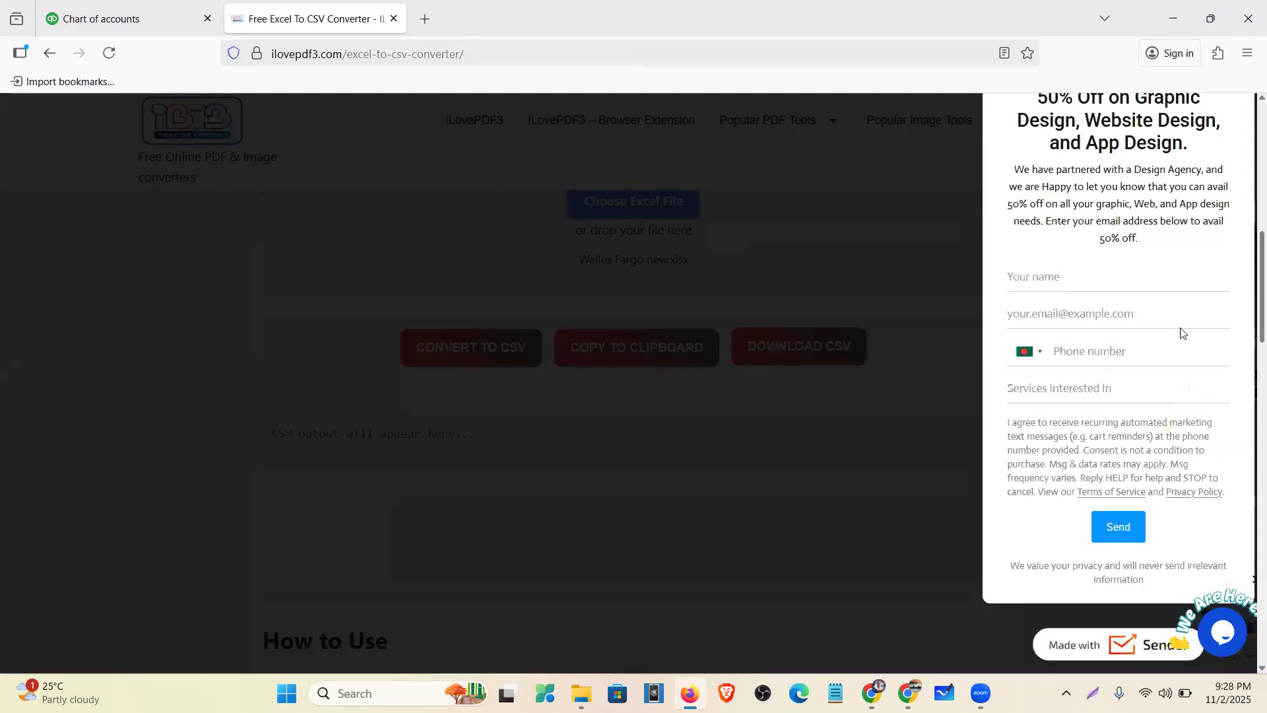
scroll(1218, 175, "up", 5)
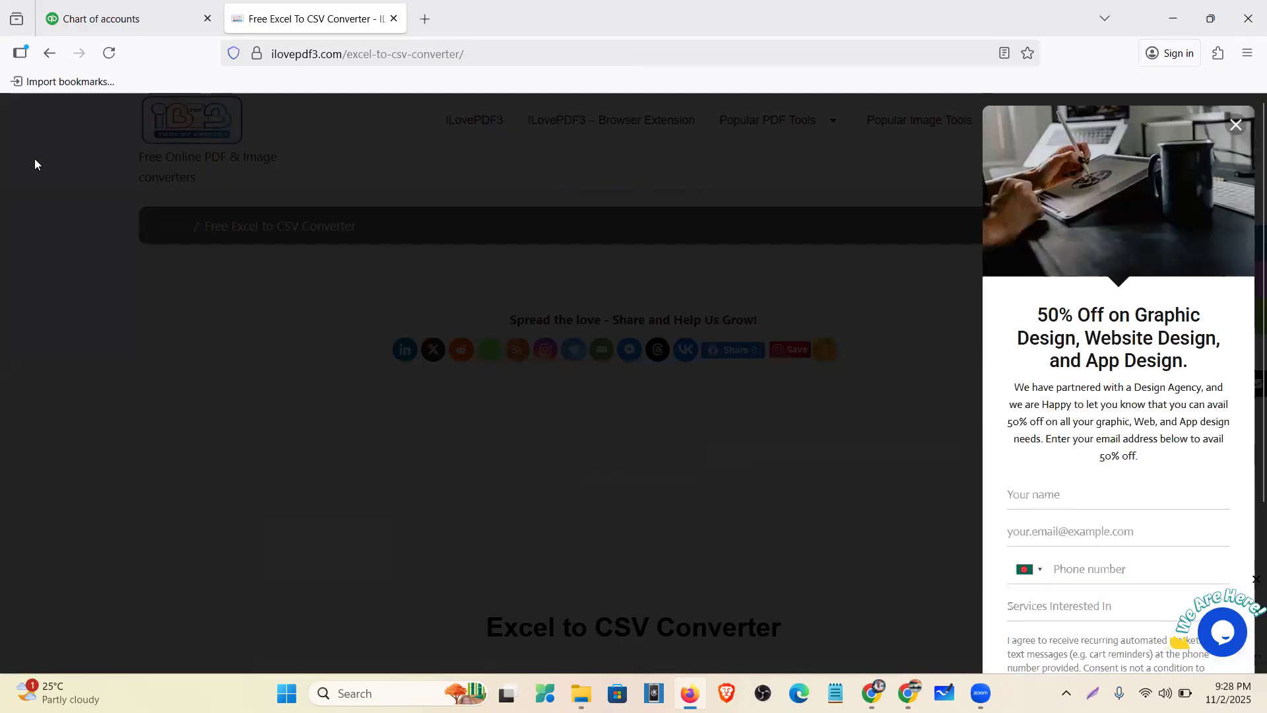
left_click(48, 57)
- Go back to the 'excel to csv converter' results and open CloudConvert's XLS to CSV converter
left_click(48, 57)
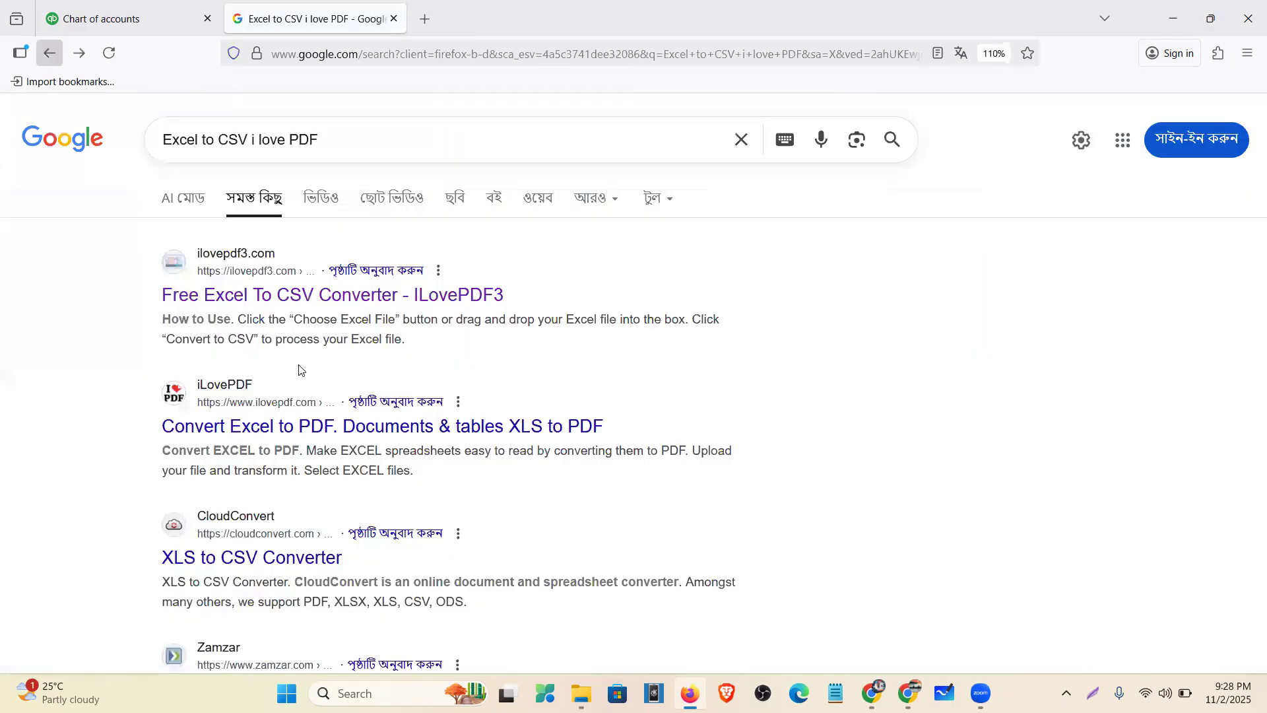
scroll(262, 426, "down", 10)
scroll(285, 420, "down", 3)
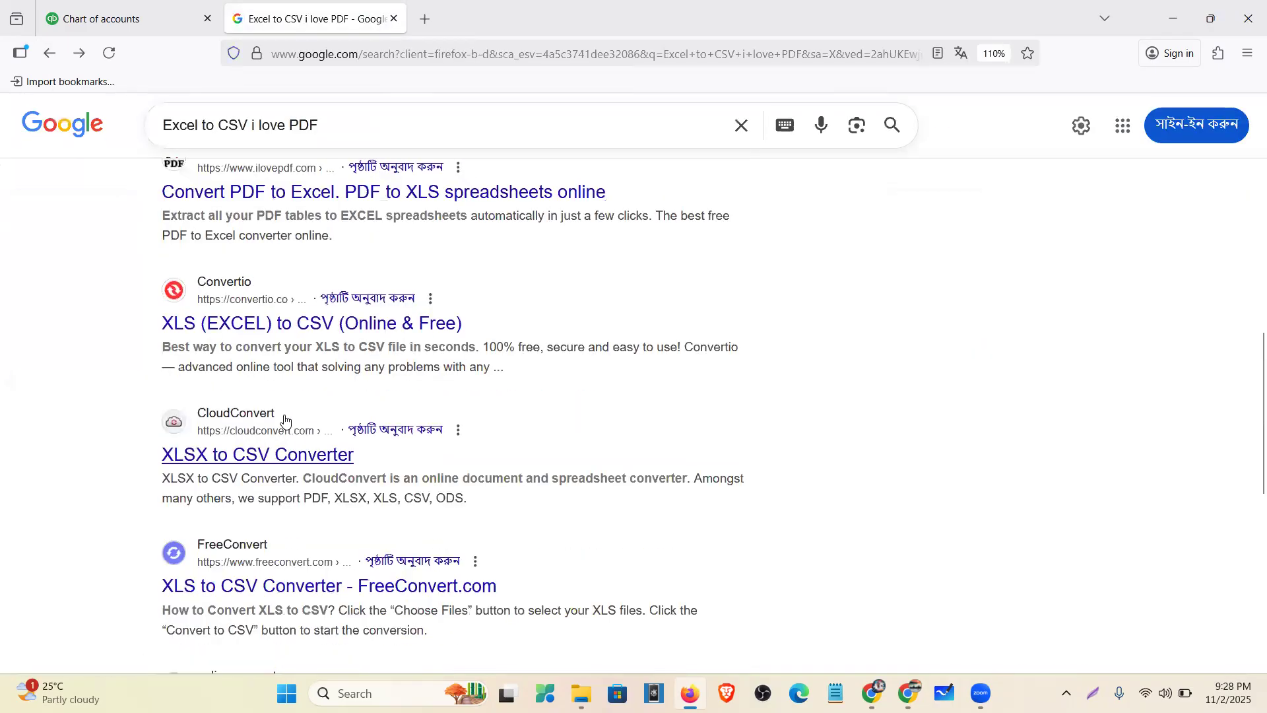
scroll(285, 419, "down", 8)
scroll(285, 420, "up", 12)
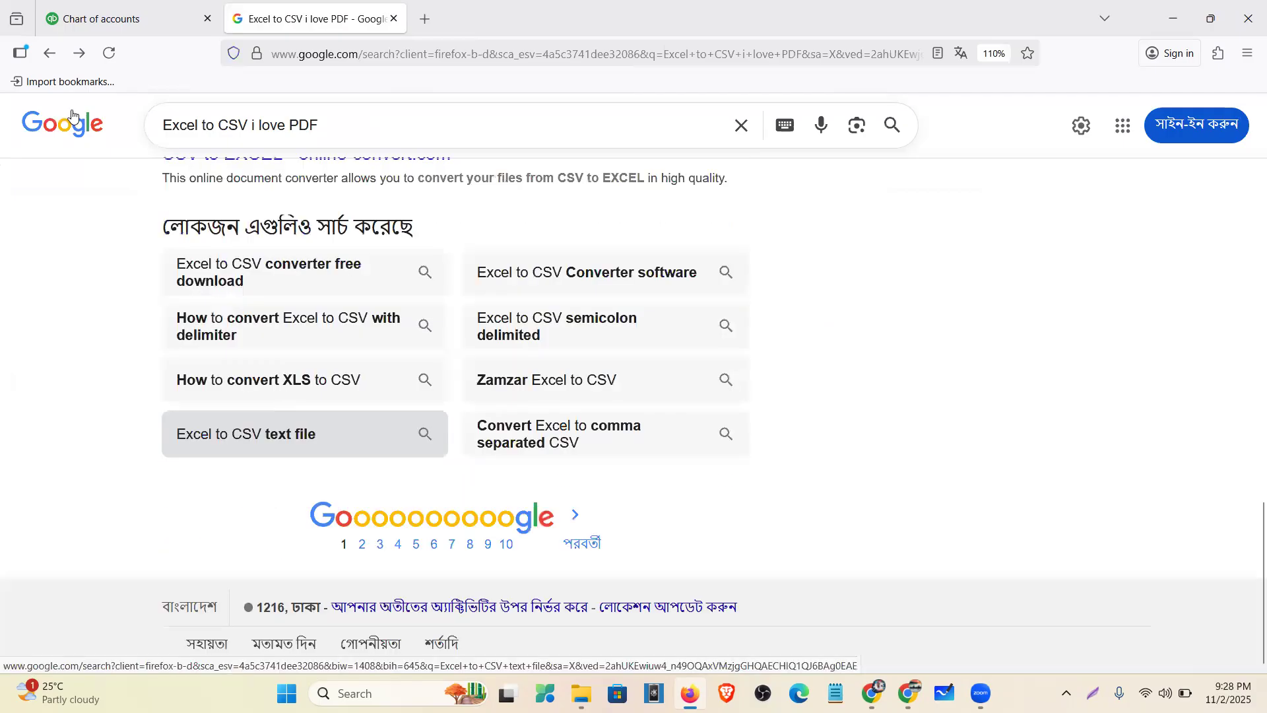
left_click(47, 41)
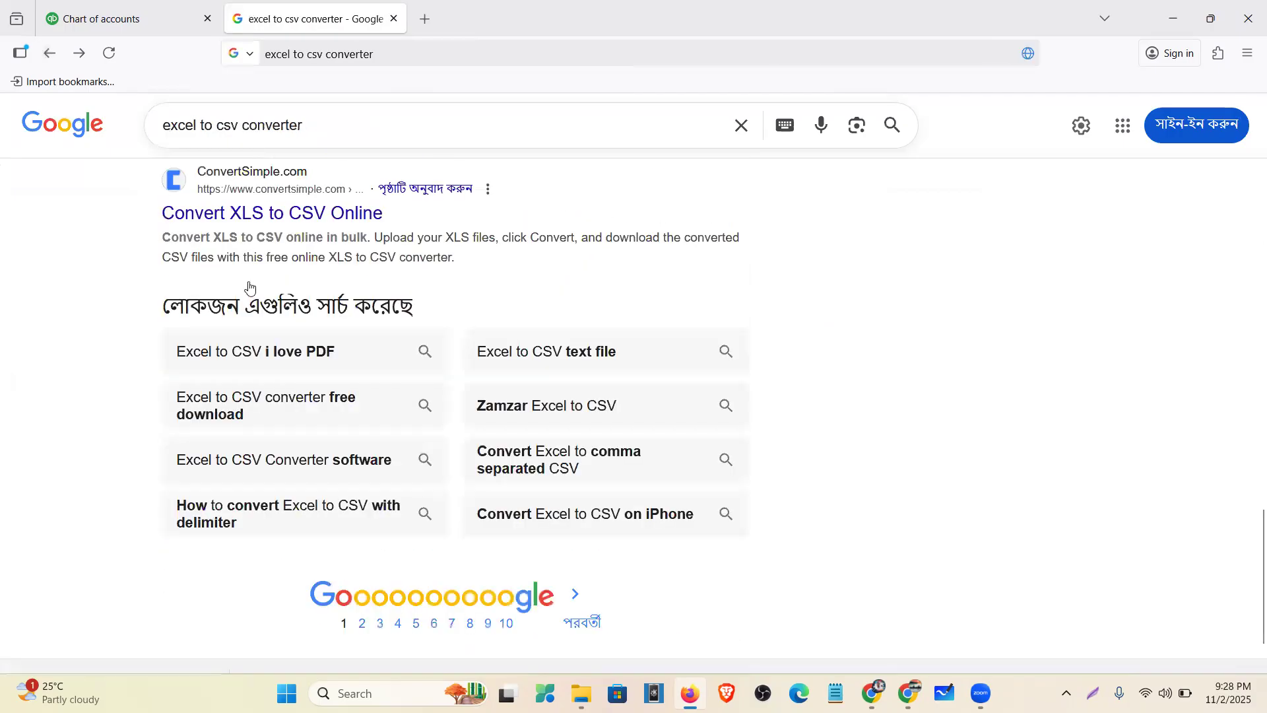
scroll(249, 297, "up", 10)
scroll(249, 305, "up", 10)
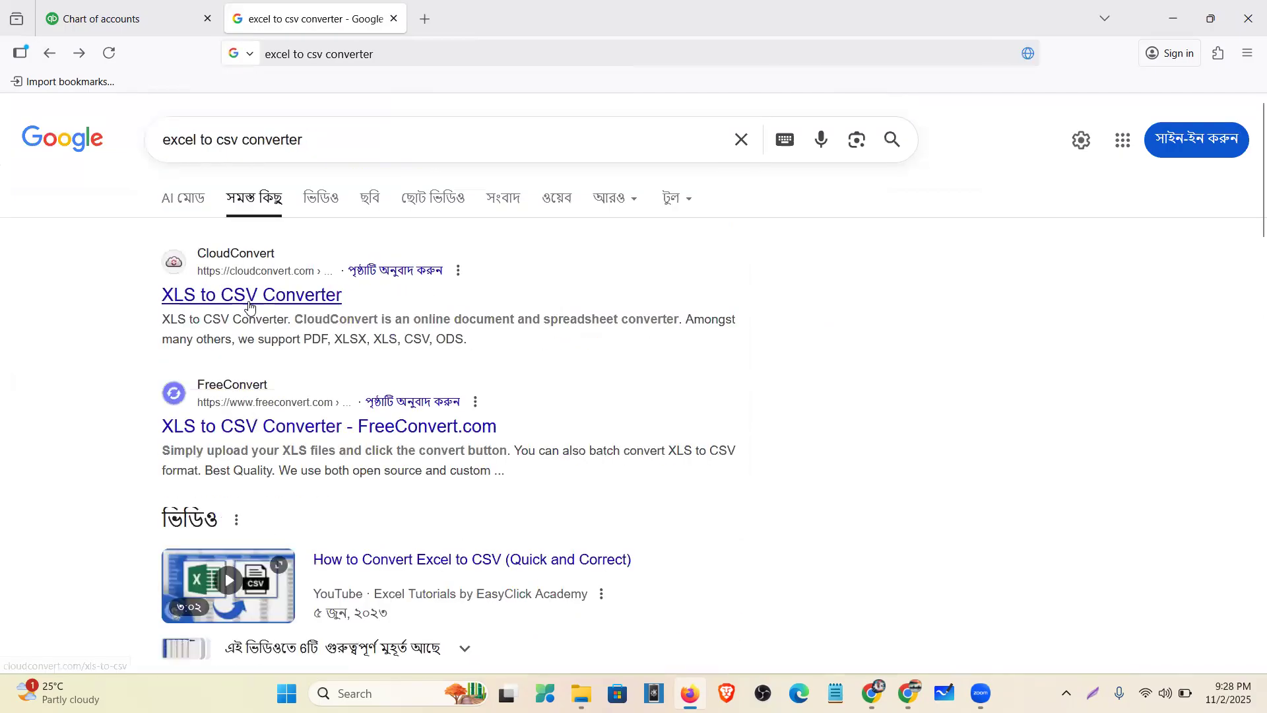
left_click(251, 303)
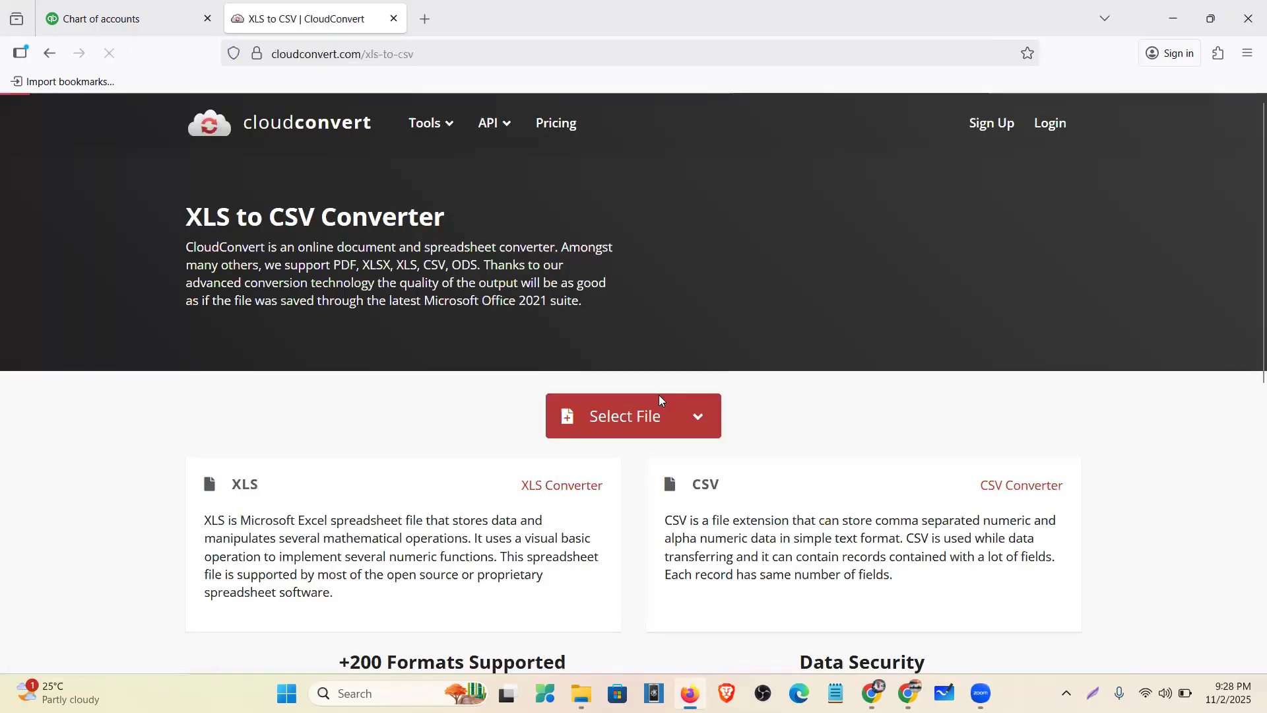
- Convert Welles Fargo new.xlsx from the Desktop to CSV on CloudConvert and download Welles Fargo new.csv
left_click(645, 421)
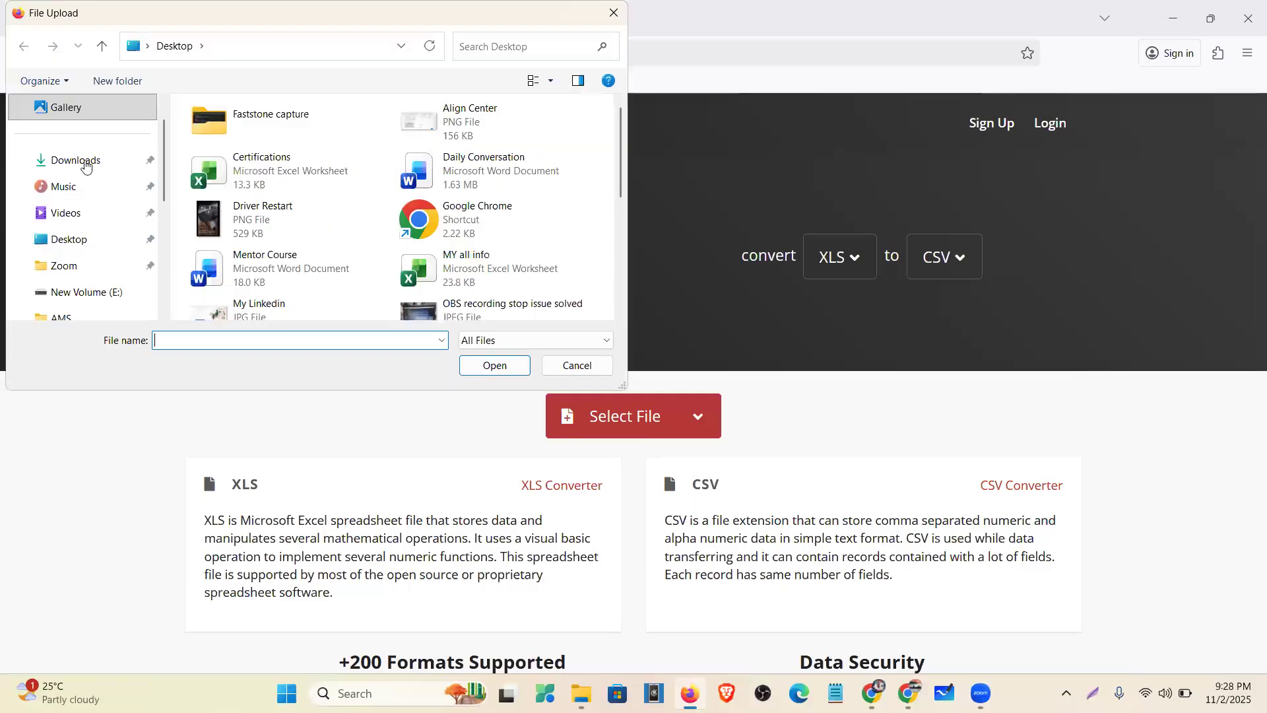
left_click(84, 240)
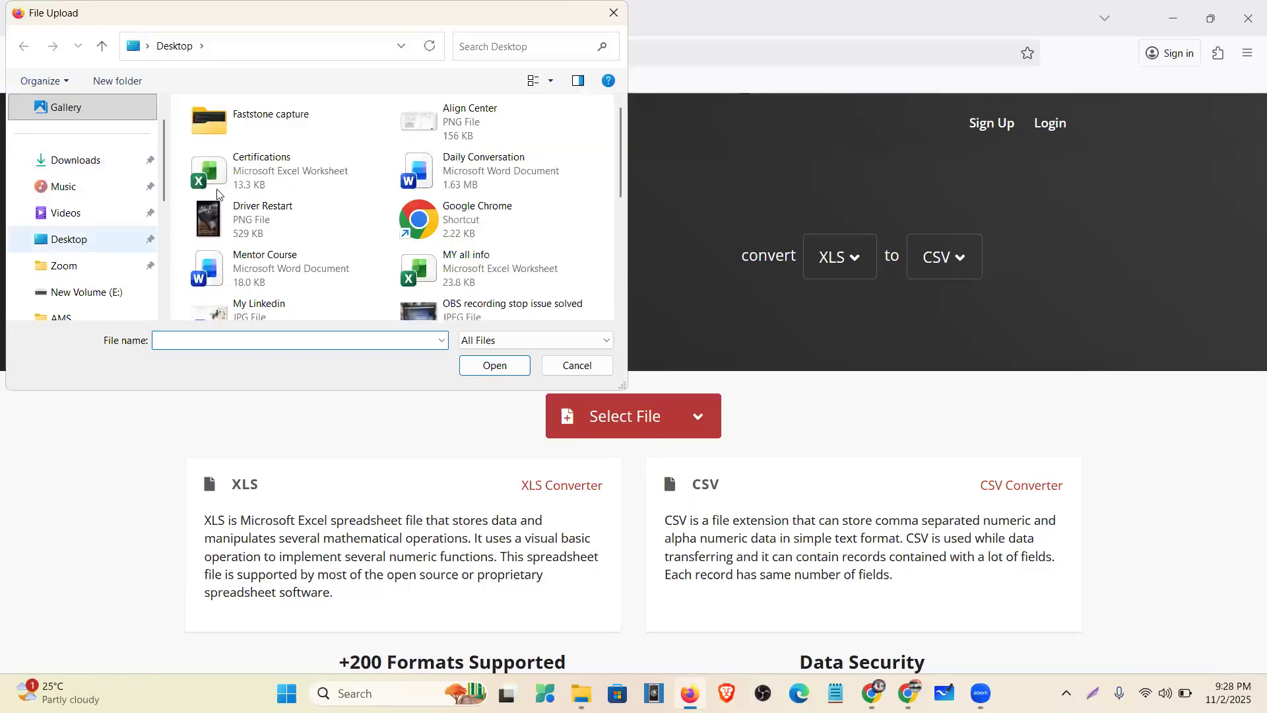
scroll(407, 178, "down", 5)
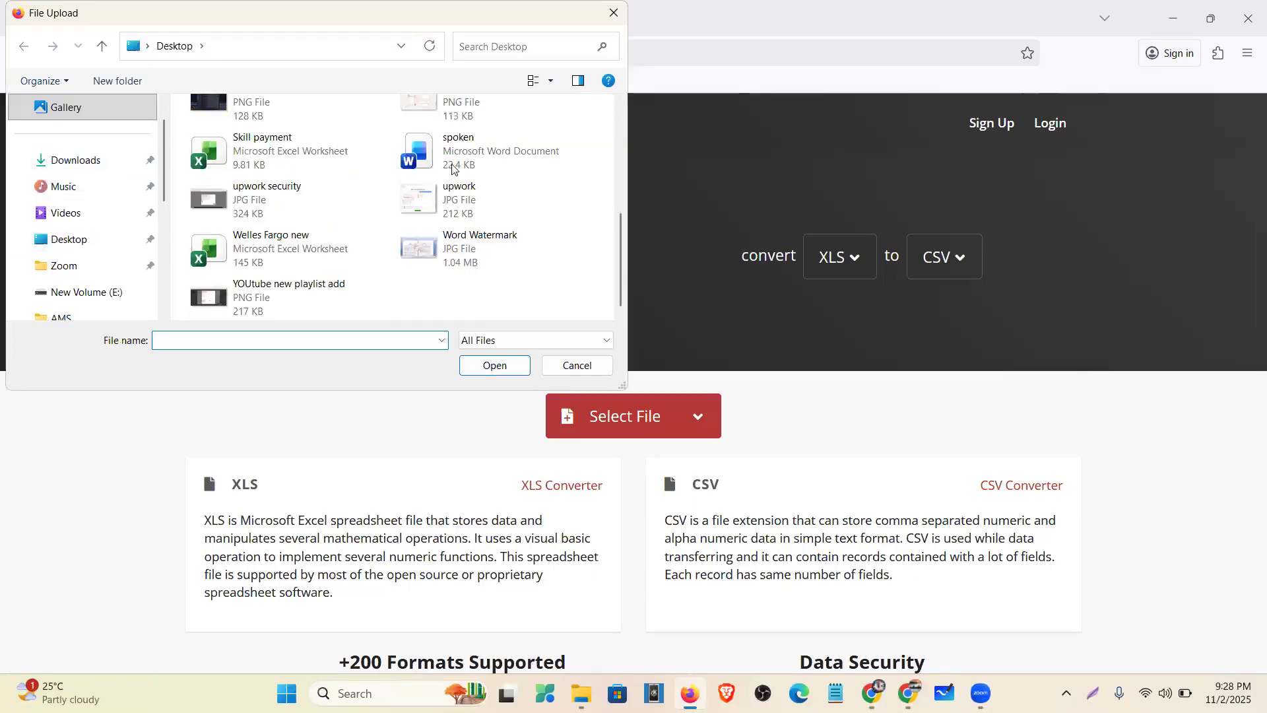
left_click(277, 251)
left_click(495, 366)
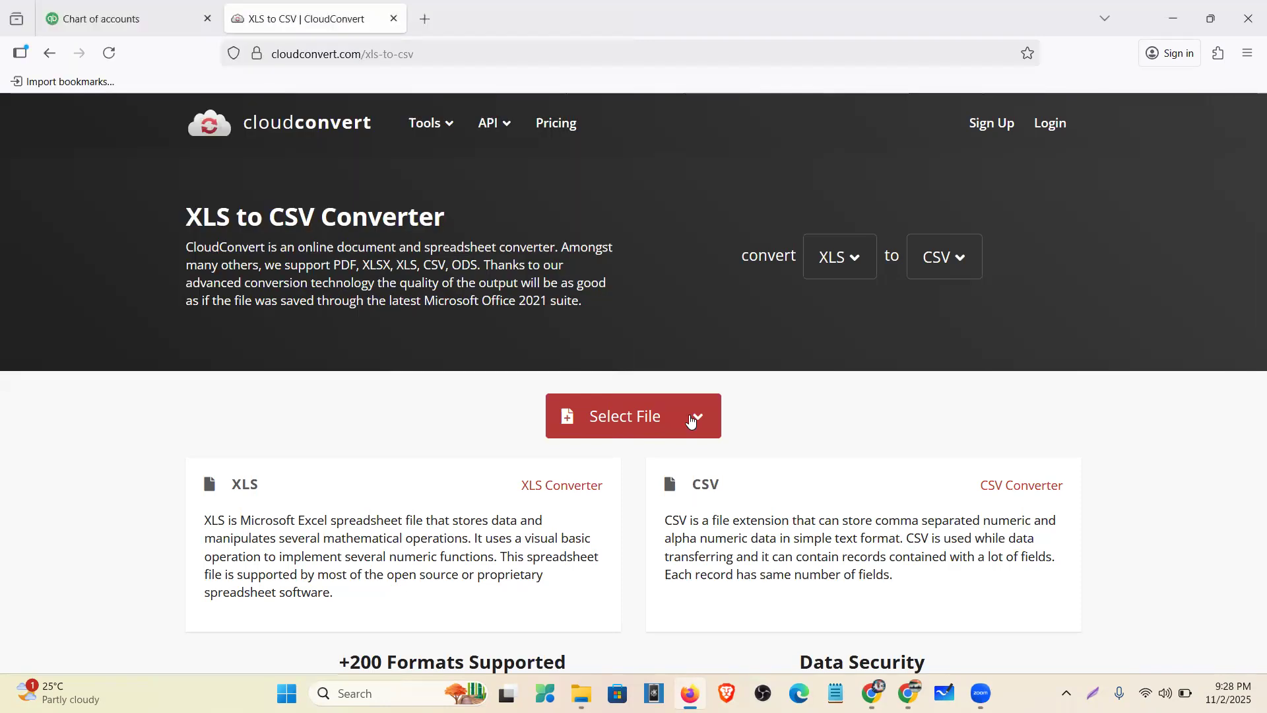
left_click(1008, 481)
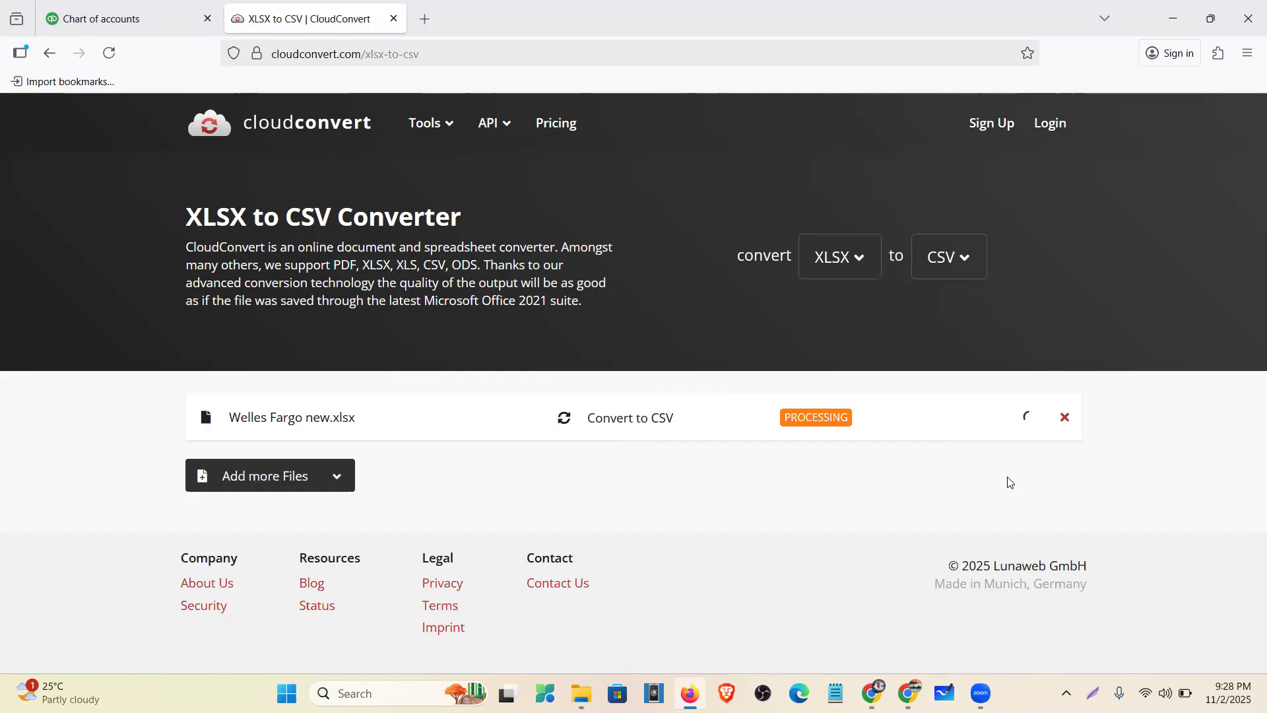
left_click(991, 429)
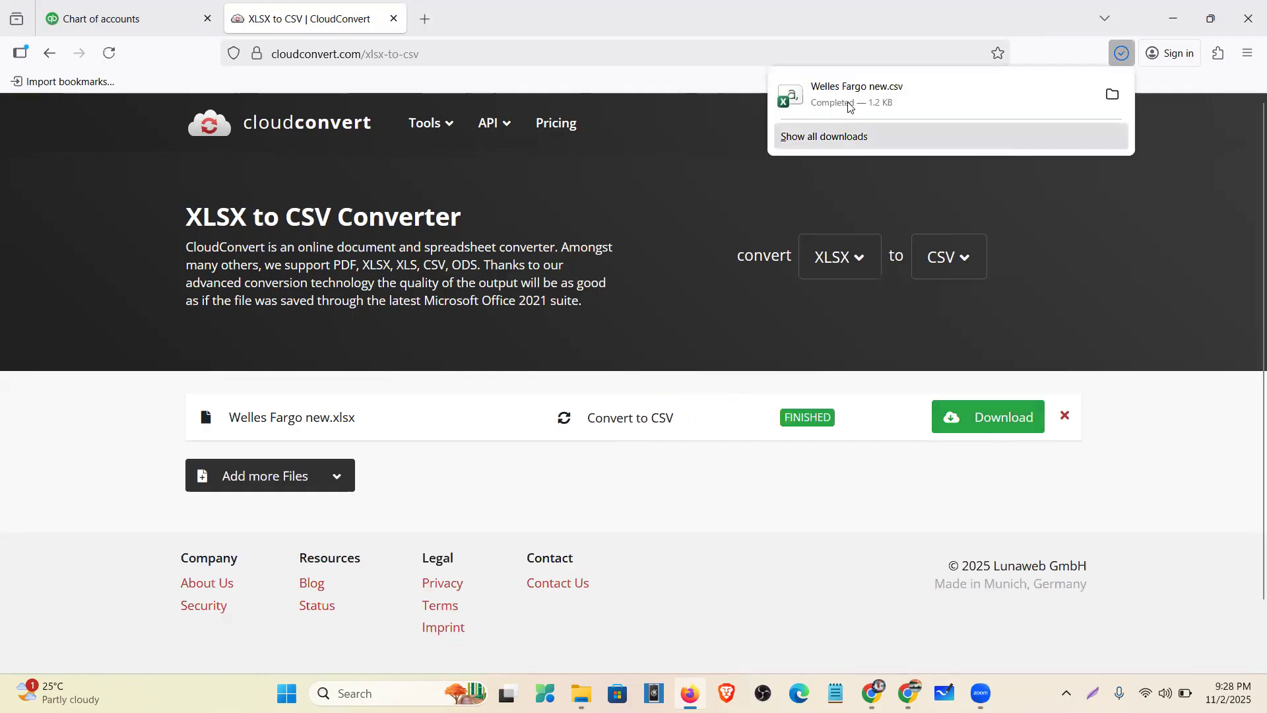
left_click(849, 107)
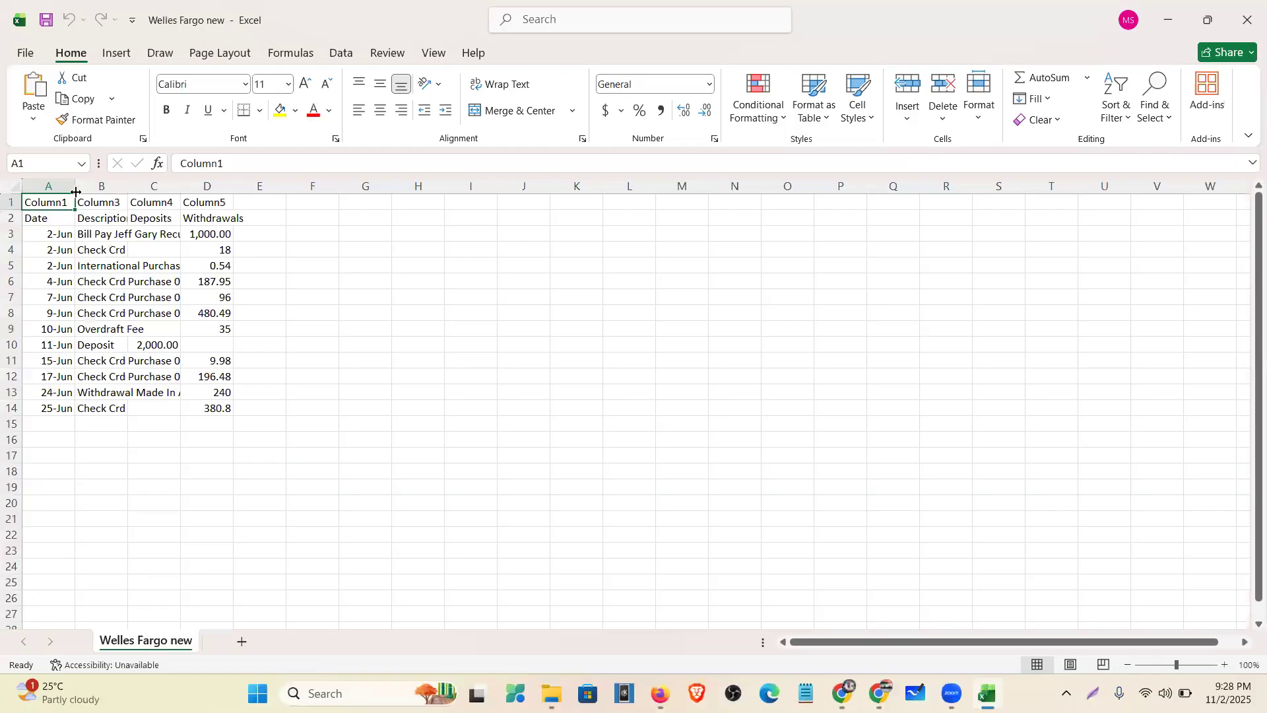
- Autofit columns A and C, widen column B, and delete the Column1–Column5 placeholder row
double_click(75, 187)
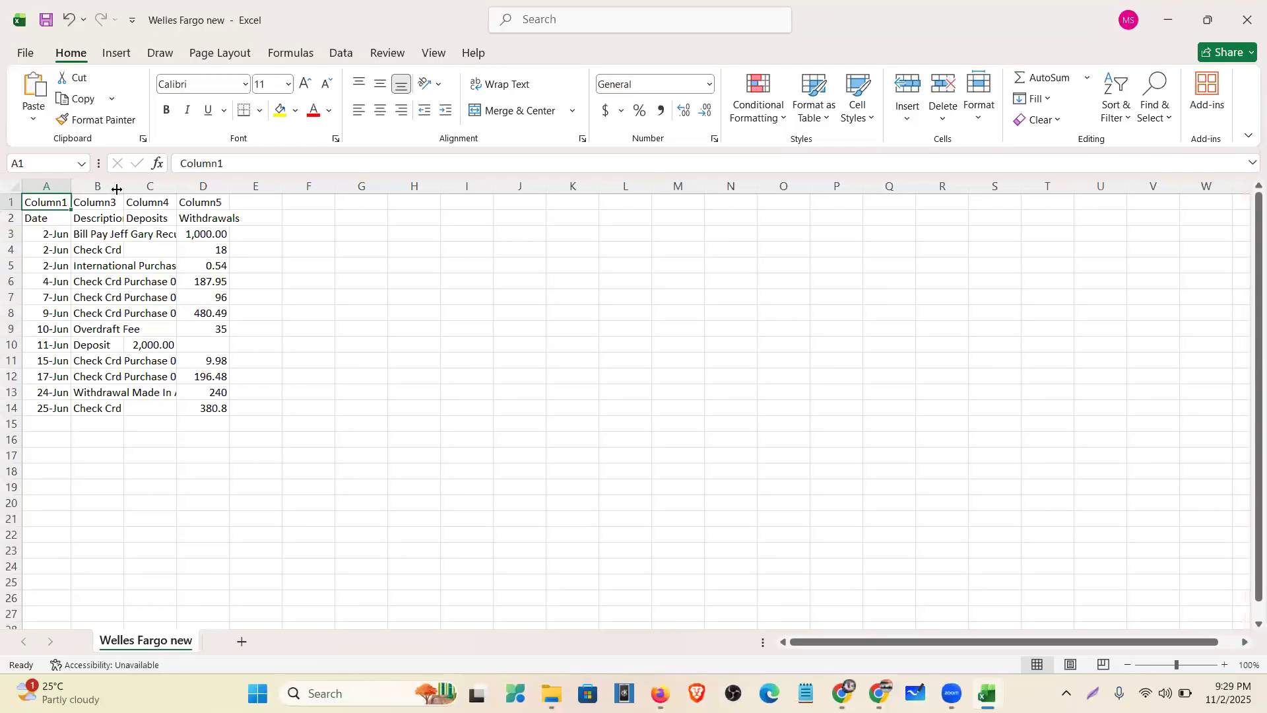
left_click_drag(125, 189, 175, 185)
left_click_drag(782, 165, 777, 185)
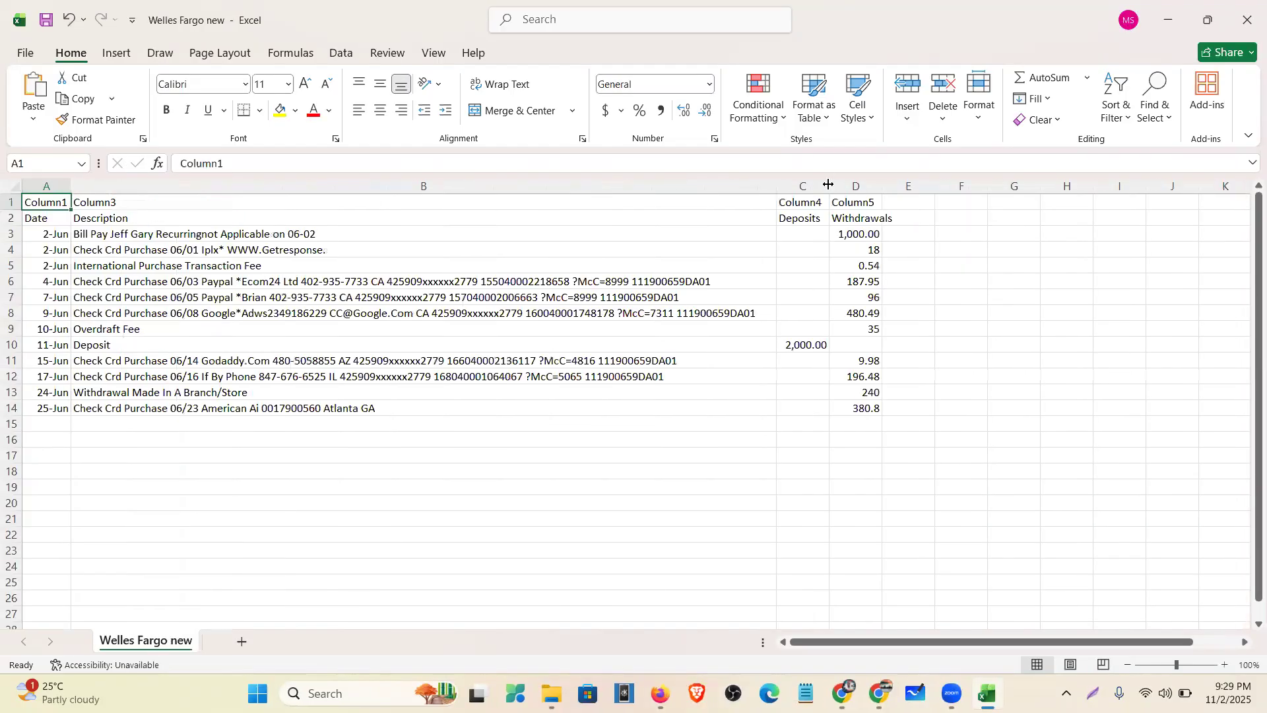
double_click(830, 186)
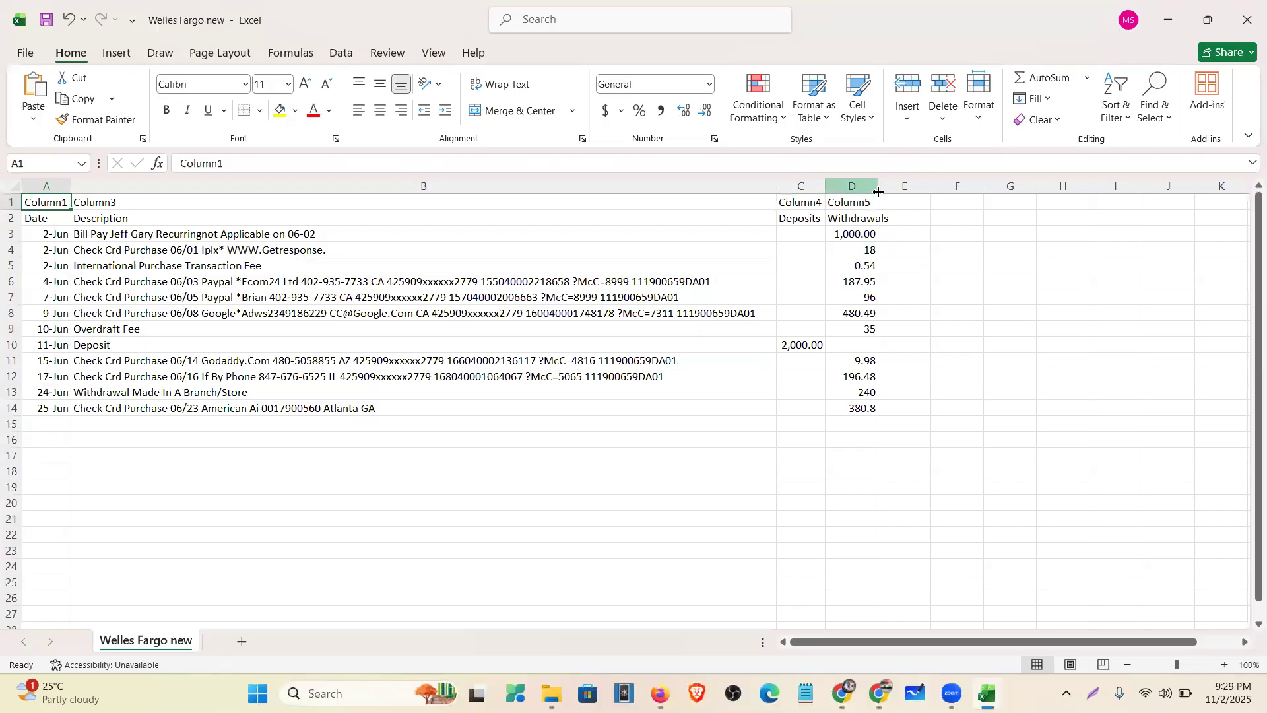
left_click(10, 203)
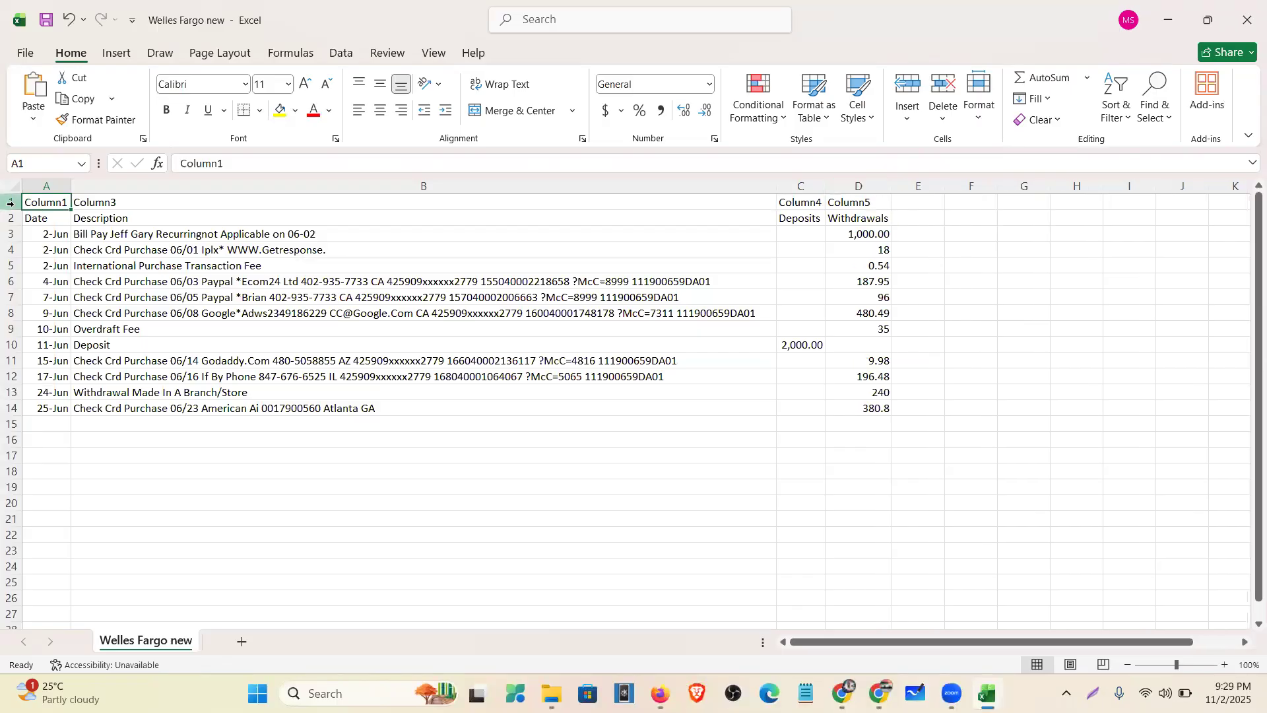
right_click(10, 203)
key("d")
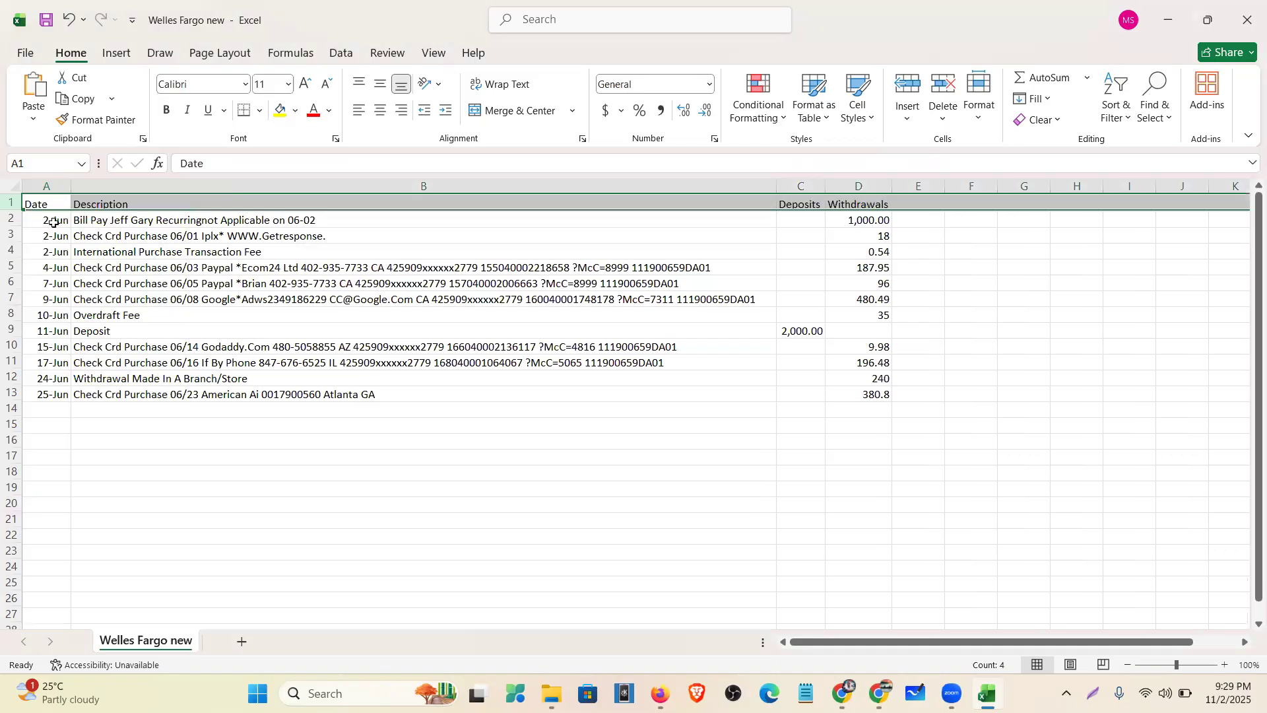
- Format the dates in A2:A13 as Short Date
left_click(59, 219)
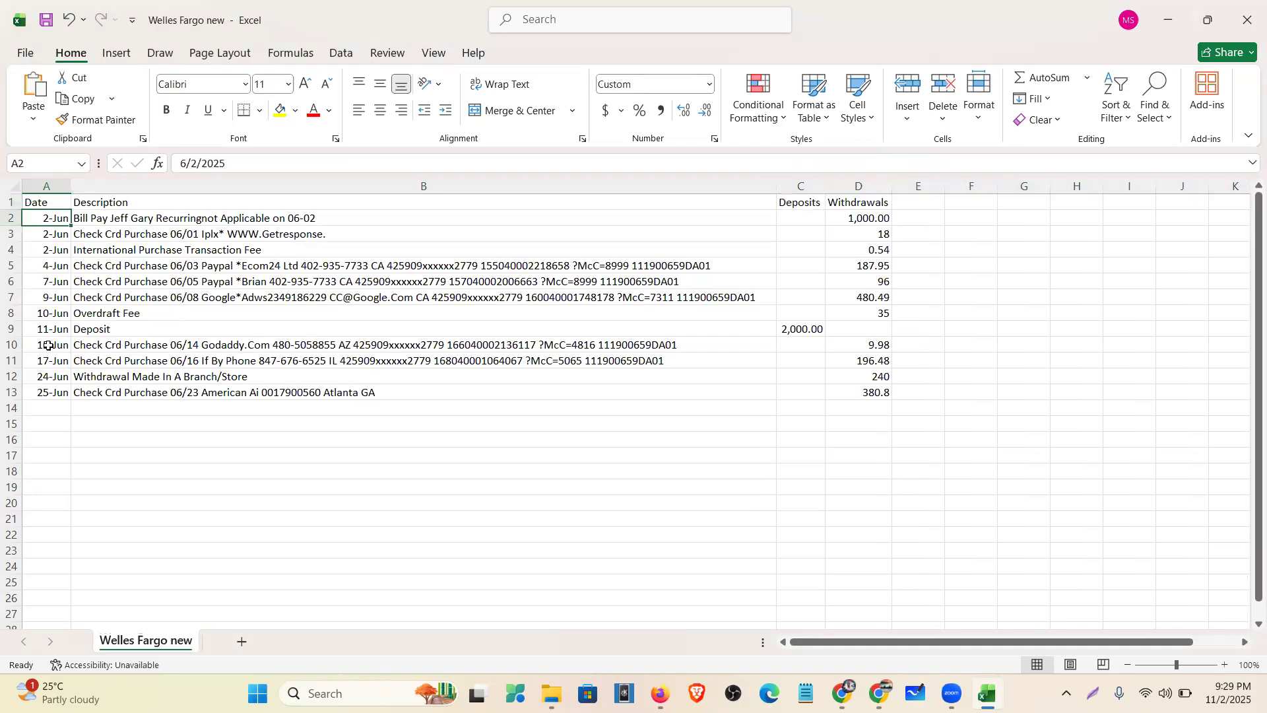
left_click(48, 391, "shift")
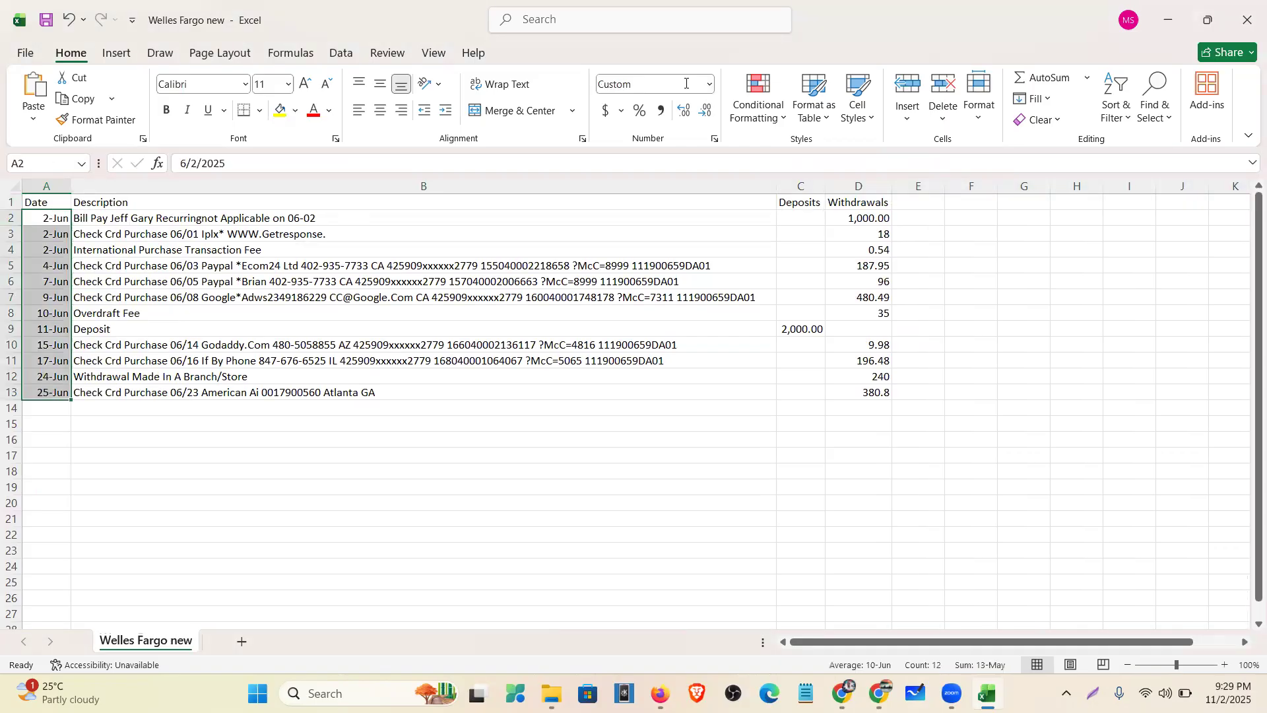
left_click(708, 85)
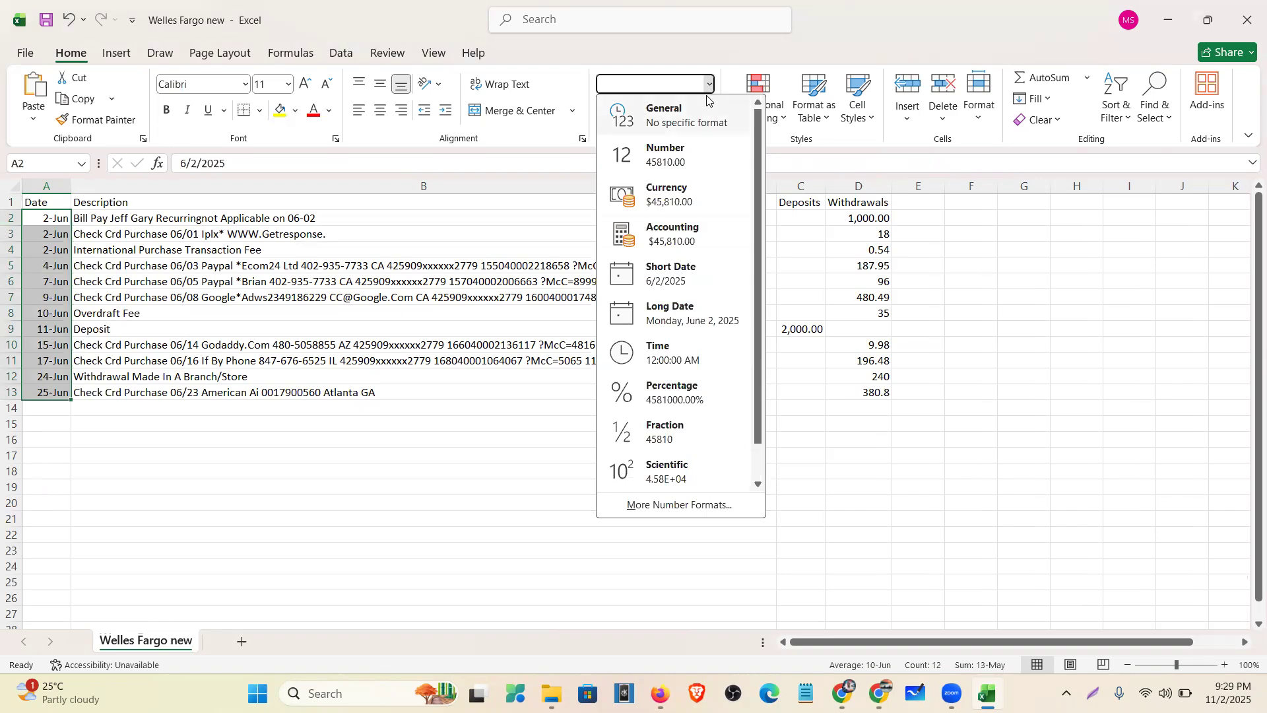
left_click(688, 272)
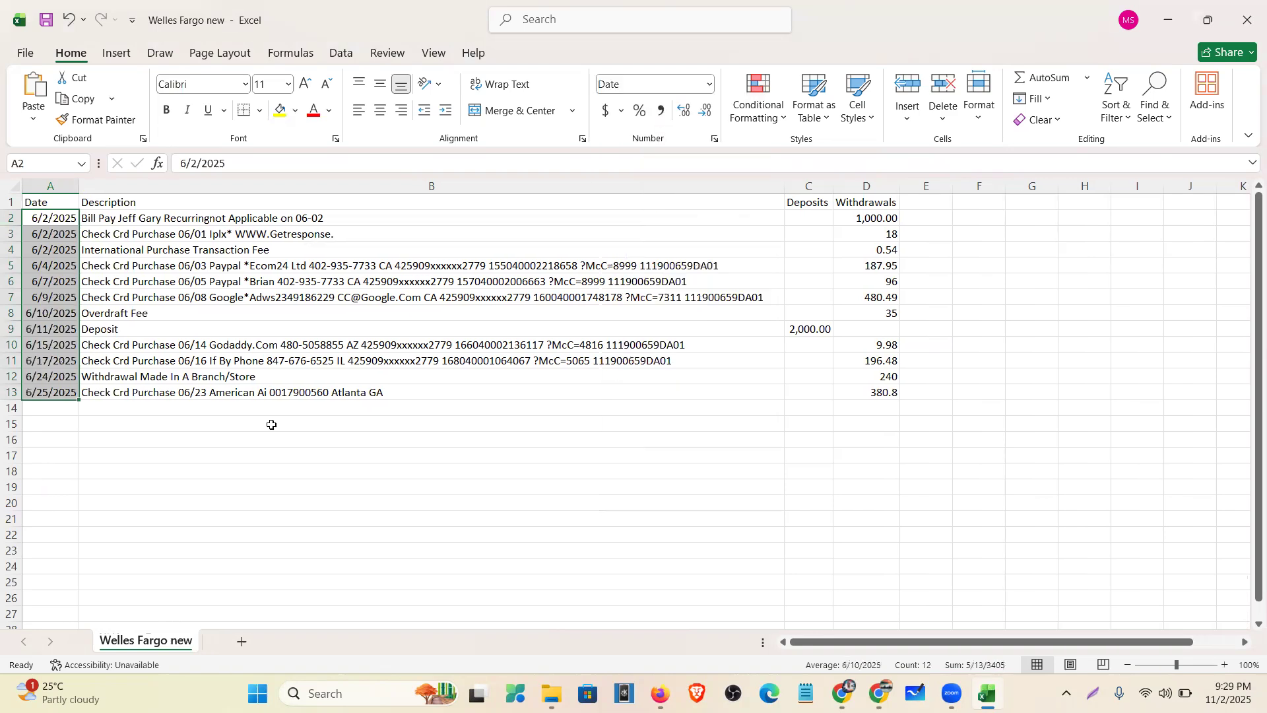
left_click(270, 425)
left_click(68, 224)
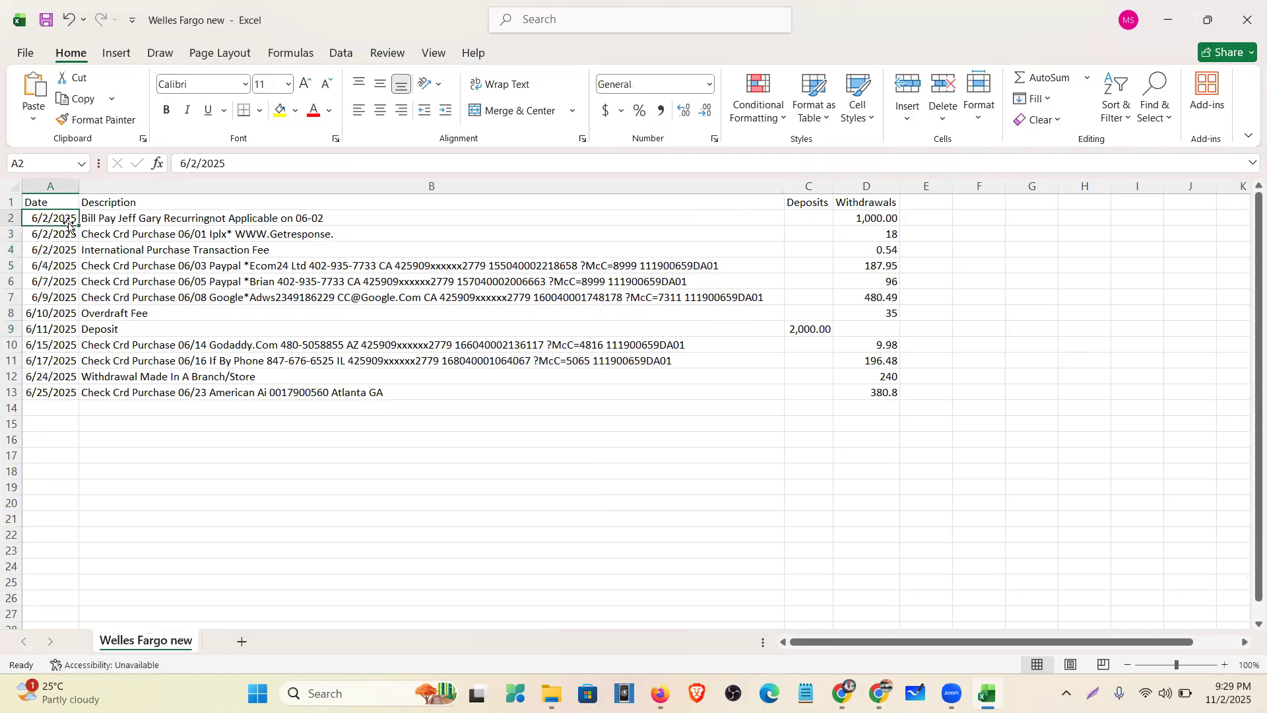
- Change the year from 2025 to 2021 in dates A2 through A7 (6/2 to 6/9)
left_click(233, 164)
key("BackSpace")
type("1")
key("Return")
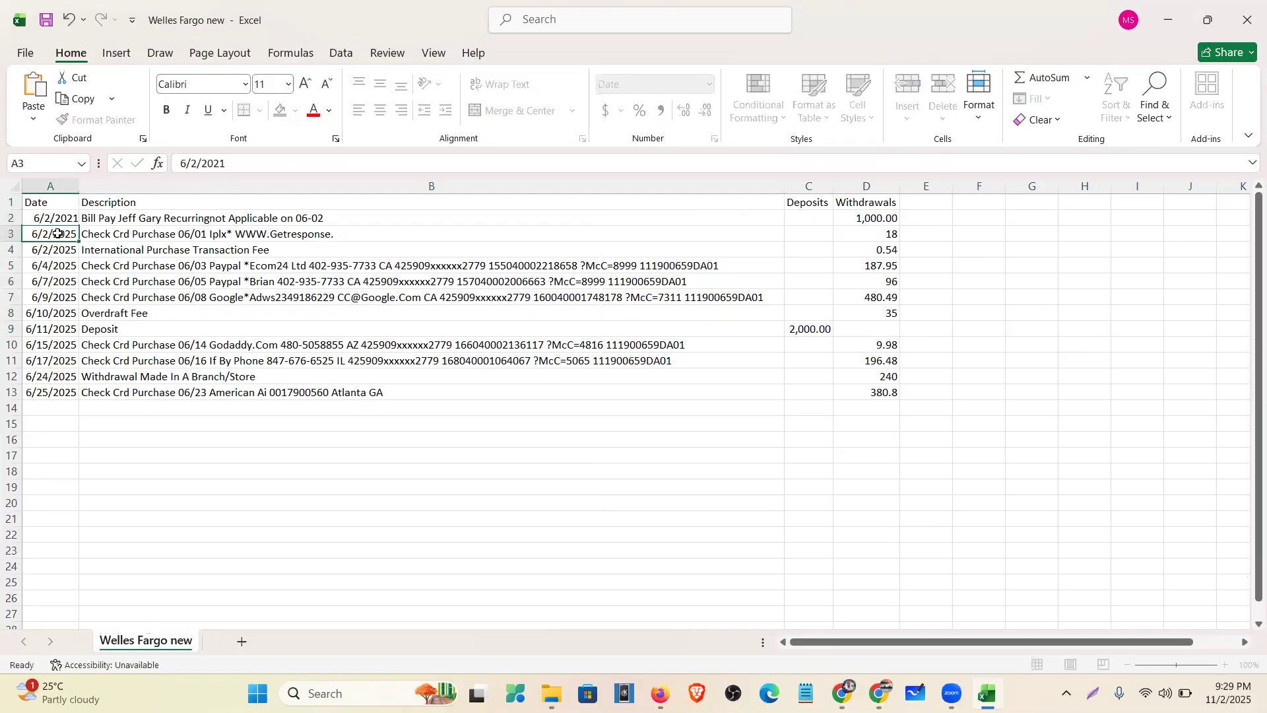
left_click(237, 166)
key("BackSpace")
type("1")
left_click(53, 249)
left_click(238, 165)
key("BackSpace")
type("1")
key("Return")
left_click(240, 164)
key("BackSpace")
type("1")
key("Return")
left_click(237, 164)
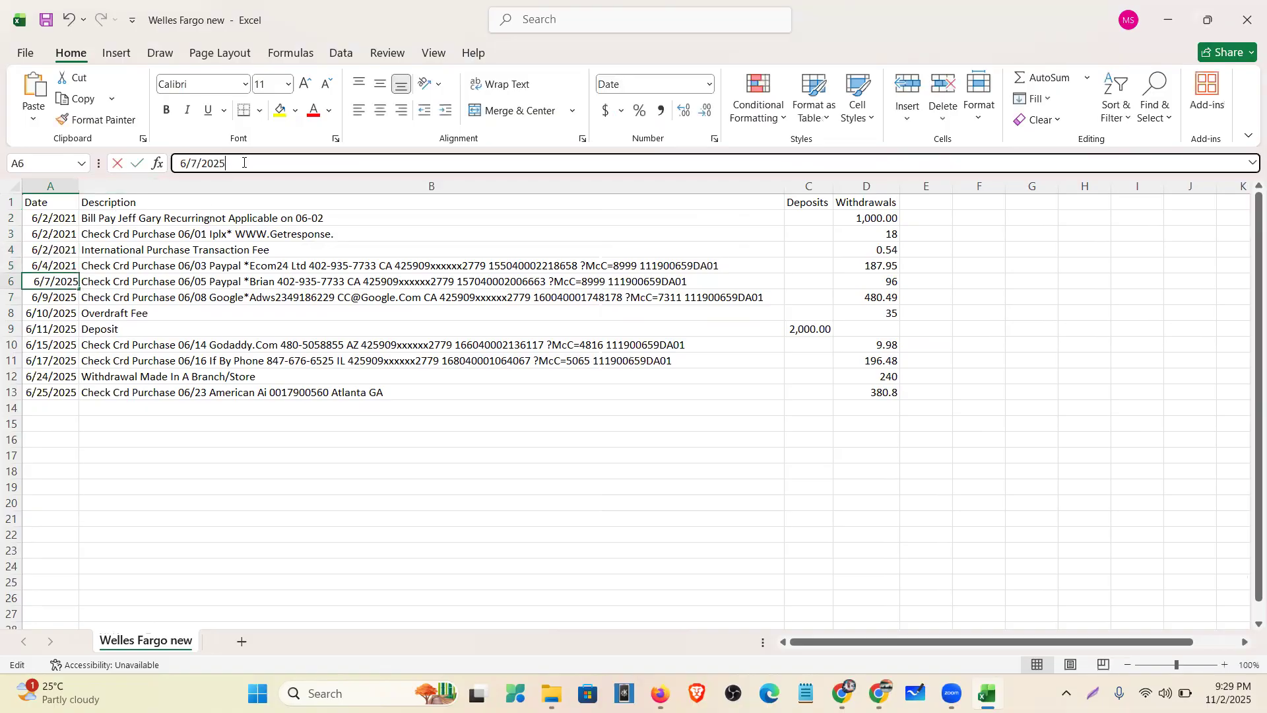
key("BackSpace")
type("1")
key("Return")
left_click(234, 165)
key("BackSpace")
type("1")
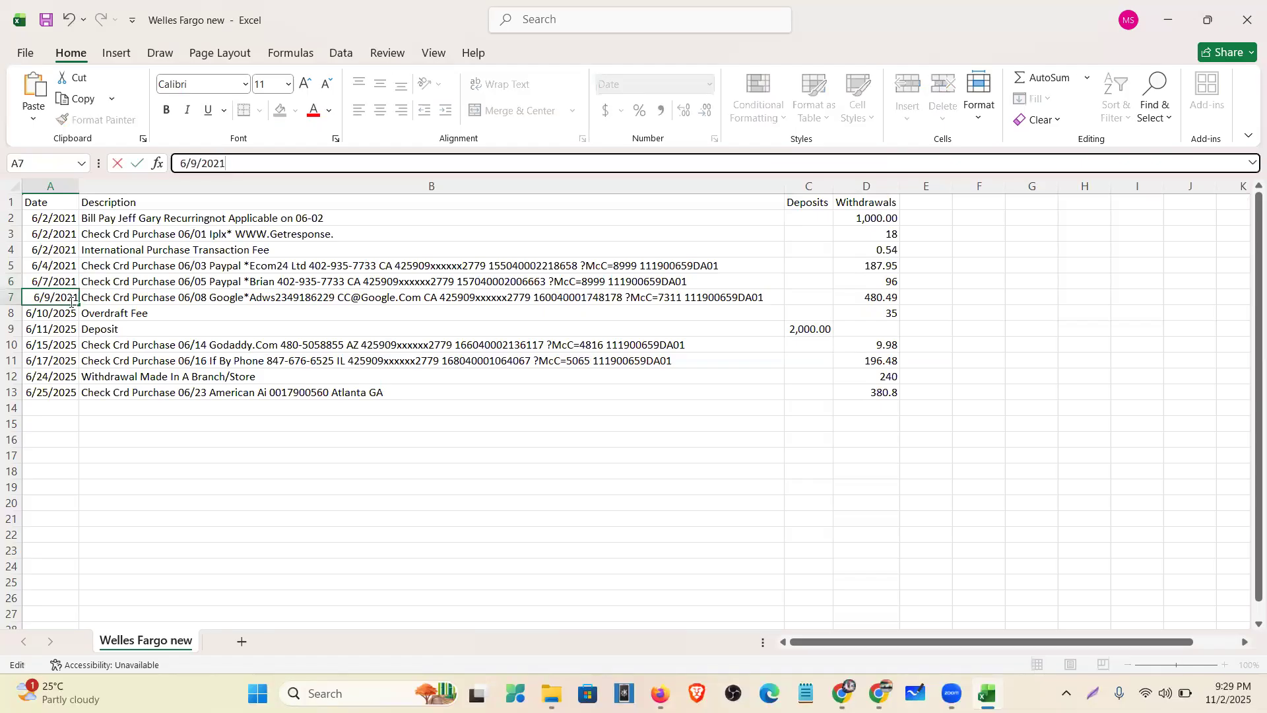
key("Return")
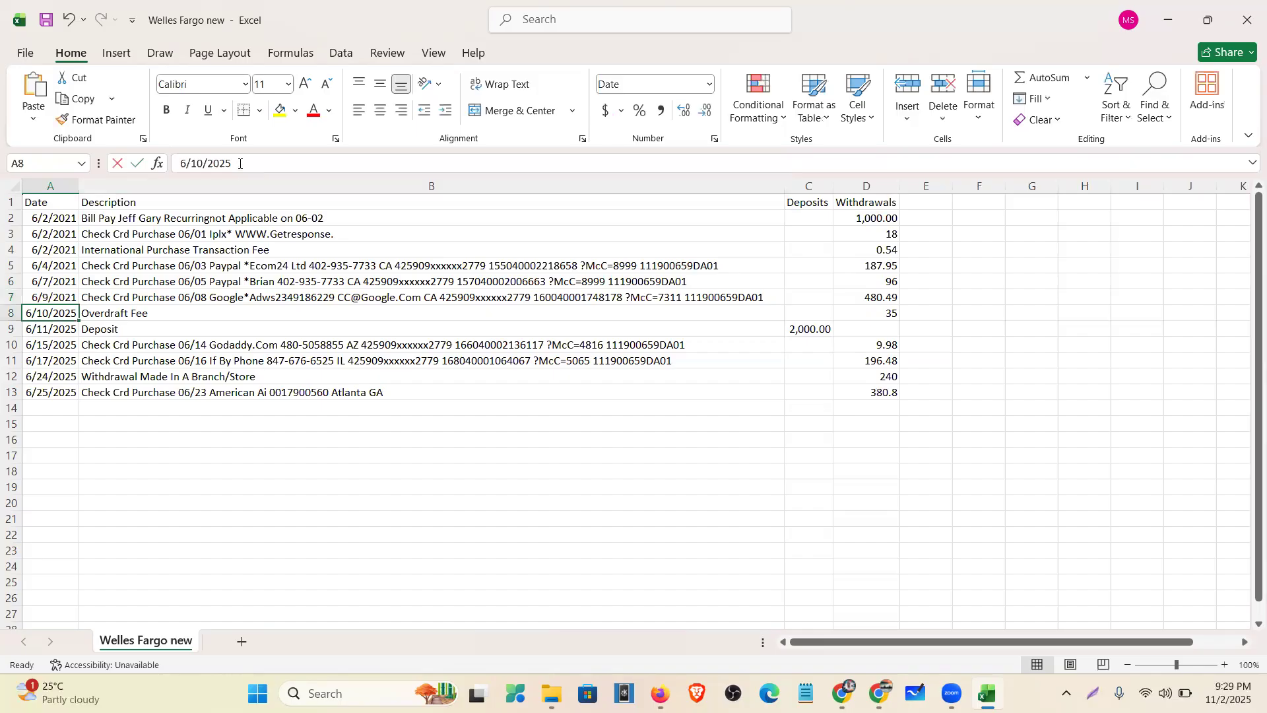
- Change the year from 2025 to 2021 in dates A8 through A13 (6/10 to 6/25)
left_click(240, 163)
key("BackSpace")
type("1")
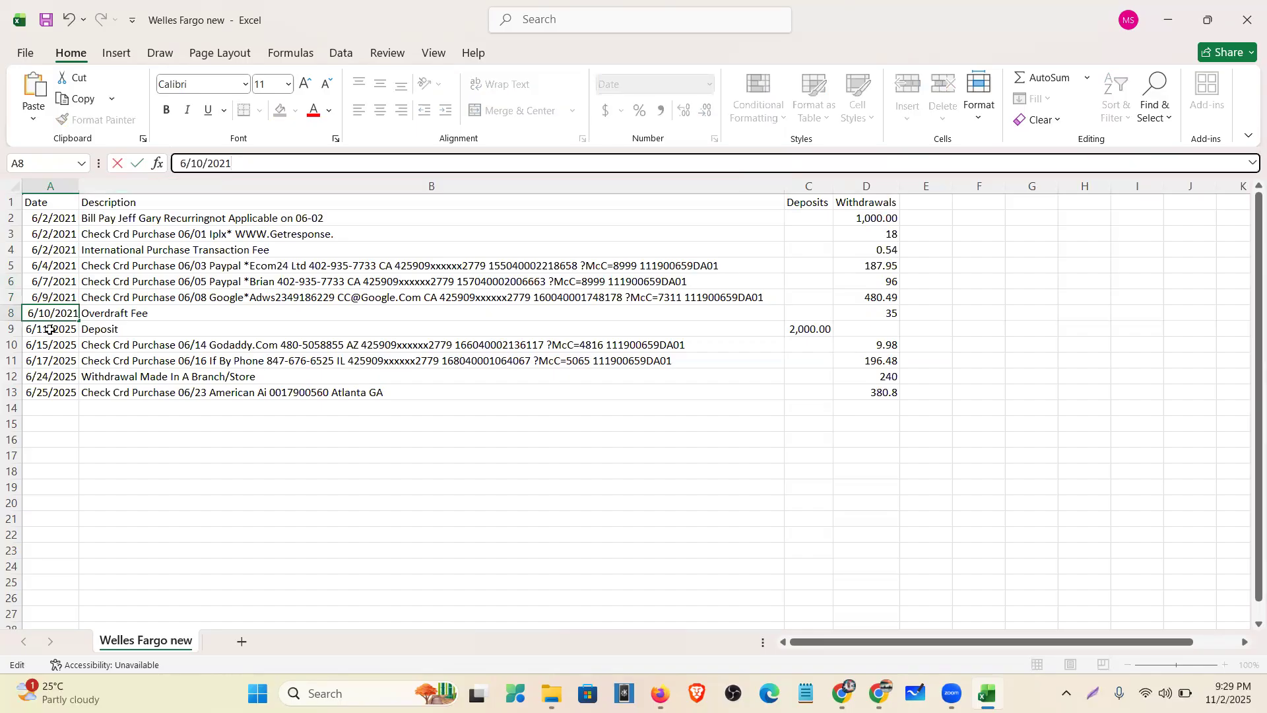
key("Return")
left_click(235, 164)
key("BackSpace")
type("1")
key("Return")
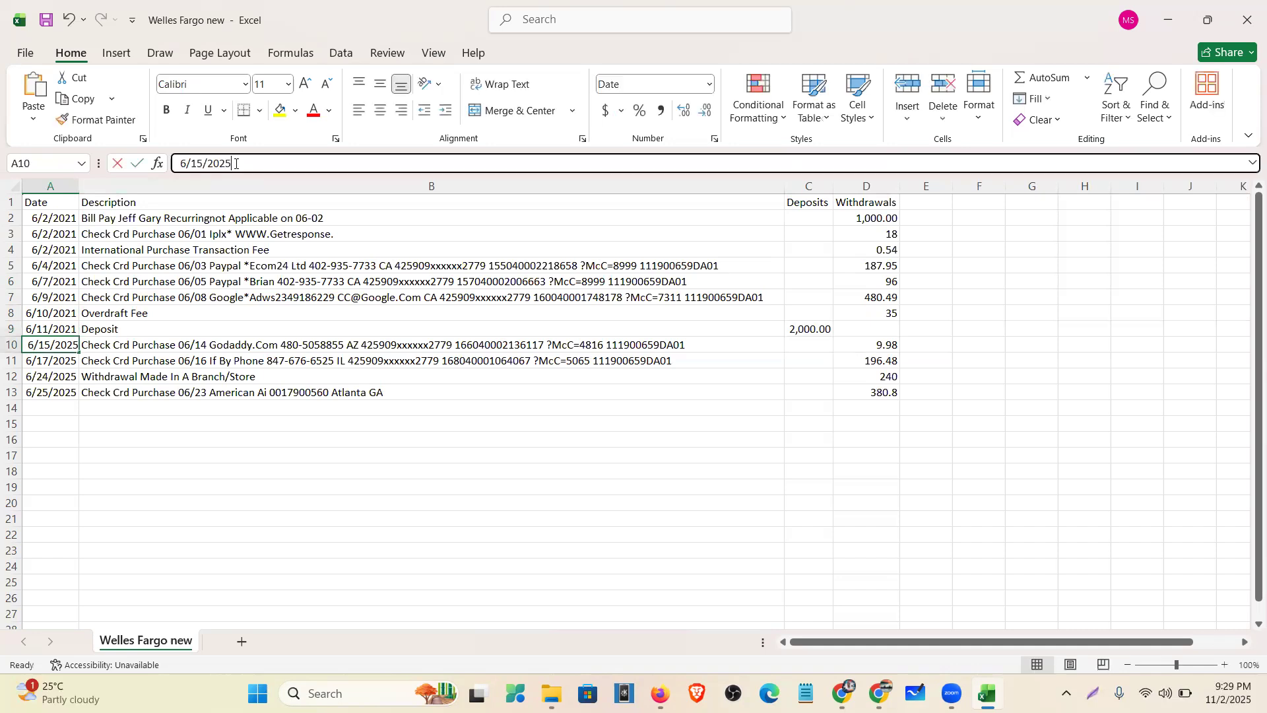
left_click(236, 164)
key("BackSpace")
type("1")
left_click(56, 366)
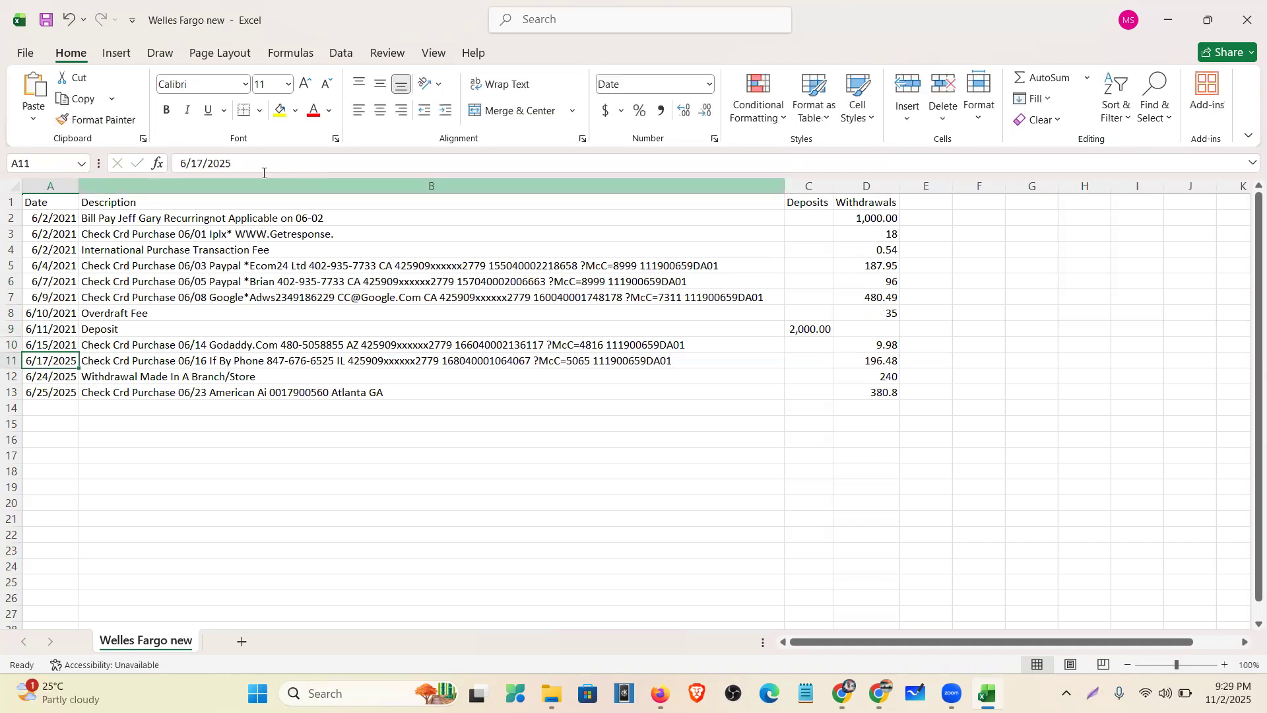
key("F2")
key("BackSpace")
type("1")
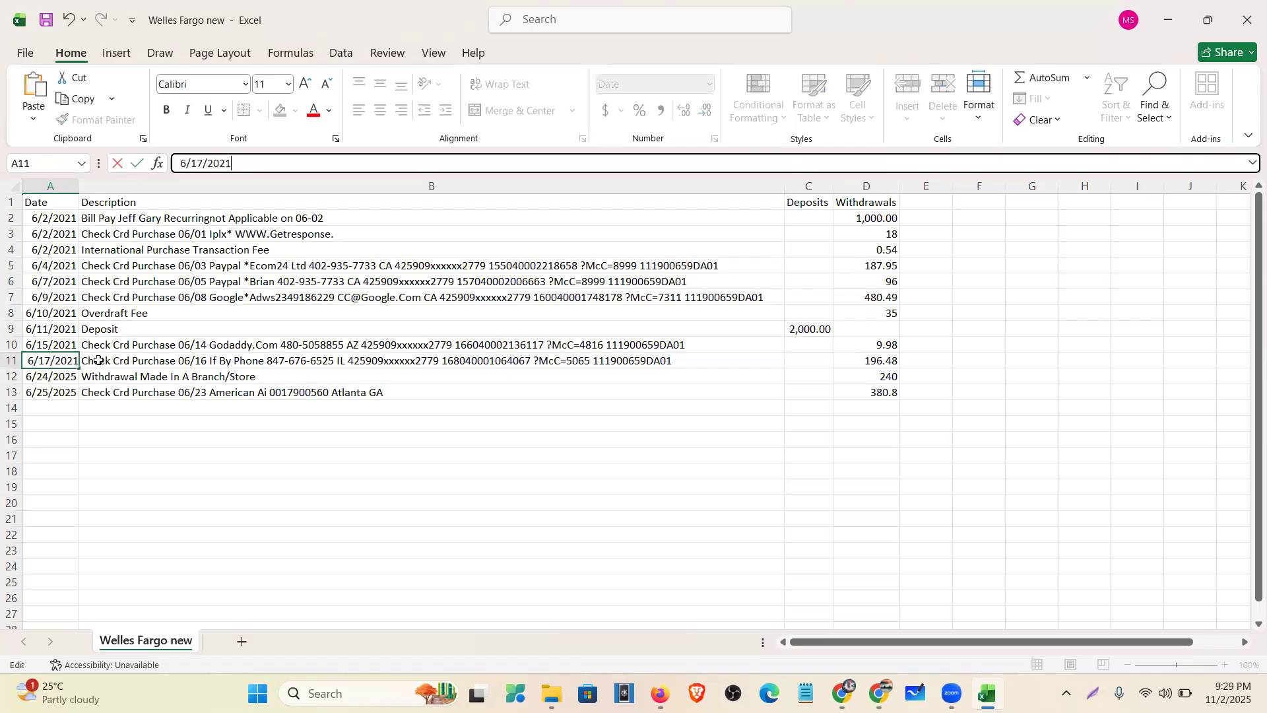
key("Return")
left_click(242, 163)
key("BackSpace")
type("1")
key("Return")
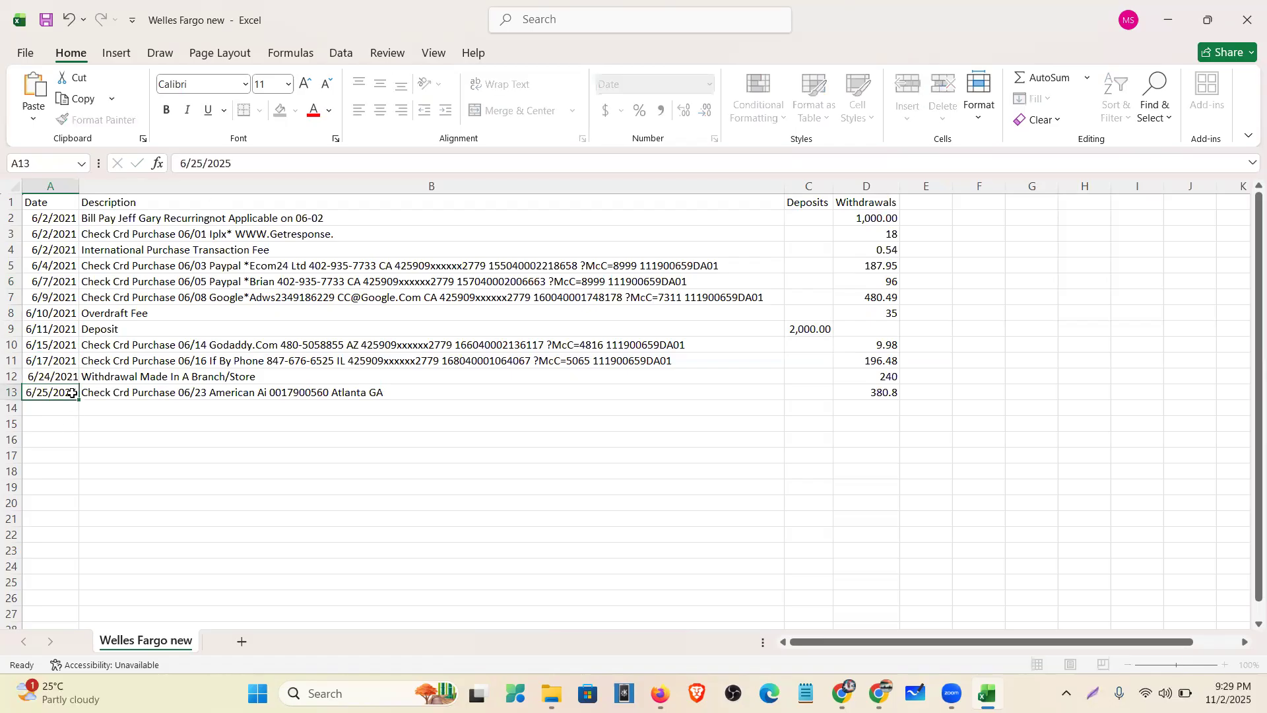
left_click(247, 165)
key("BackSpace")
type("1")
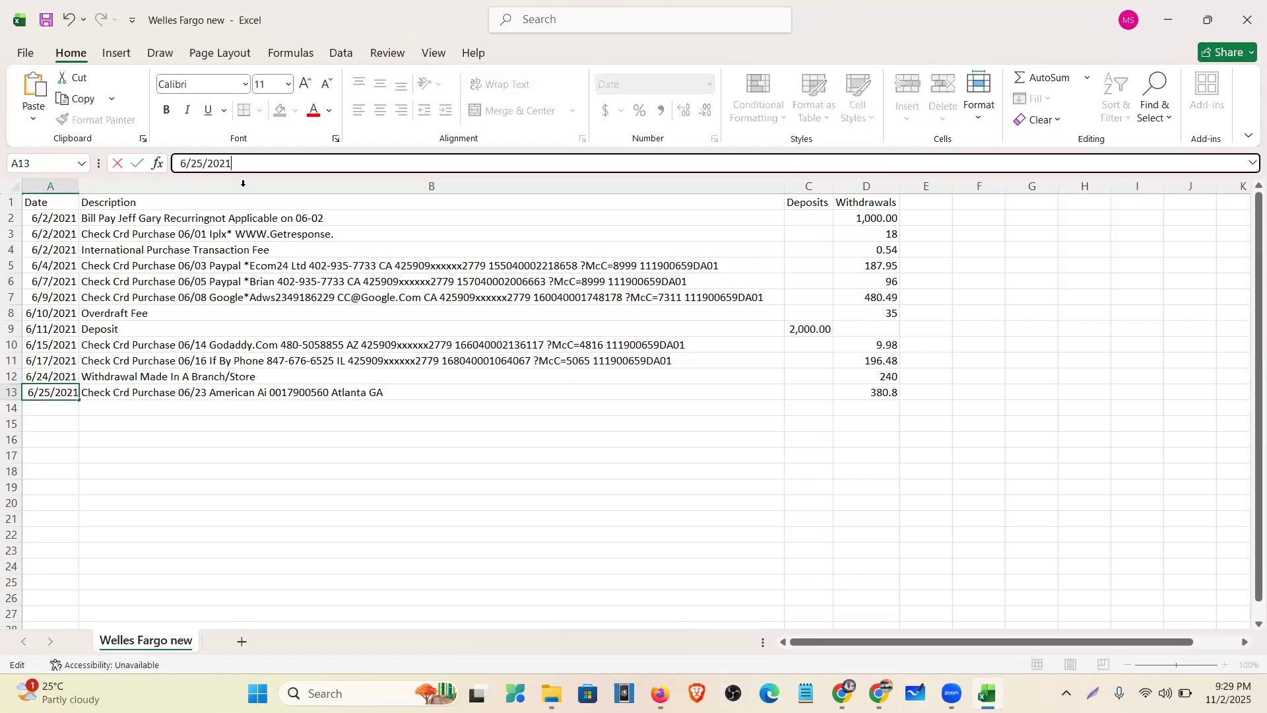
left_click(46, 19)
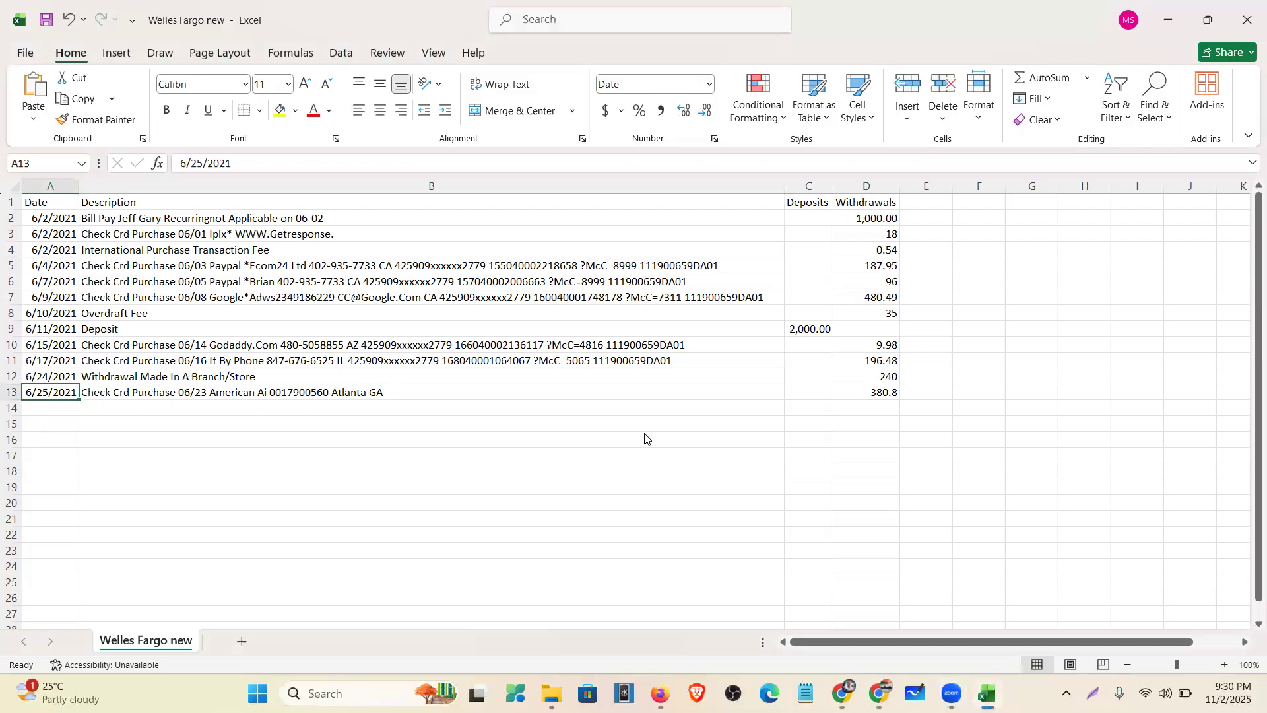
- Sum the Withdrawals in D2:D13 (2,645.24) and bring up the Wells Fargo statement PDF to compare
left_click_drag(884, 215, 888, 395)
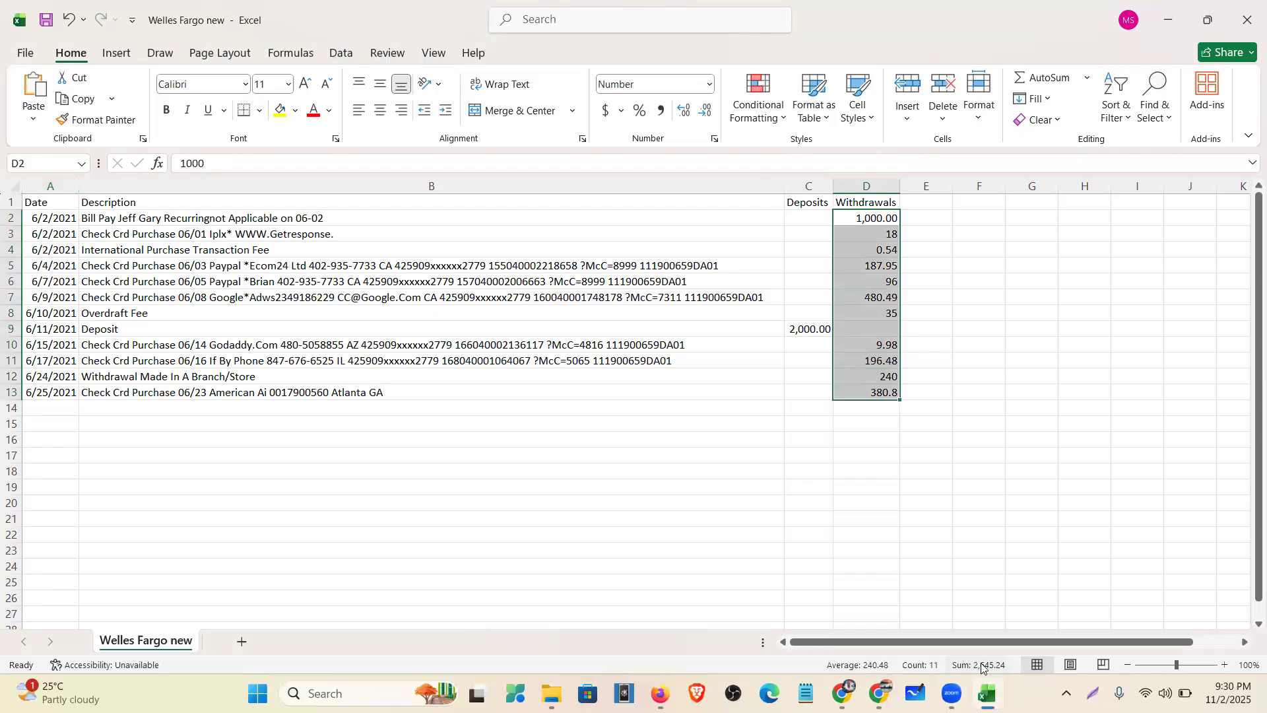
left_click(842, 693)
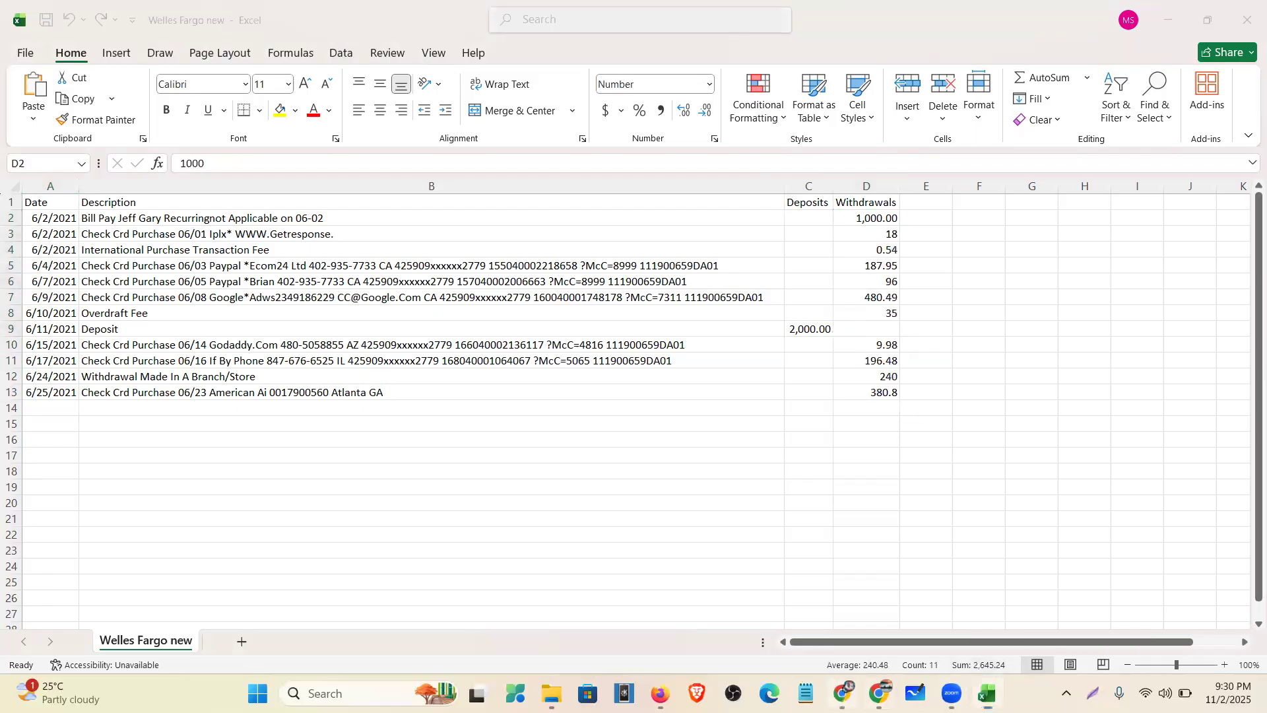
- Confirm the statement's 2,645.24 withdrawals total matches, close Excel, and return to the browser
scroll(540, 475, "up", 10)
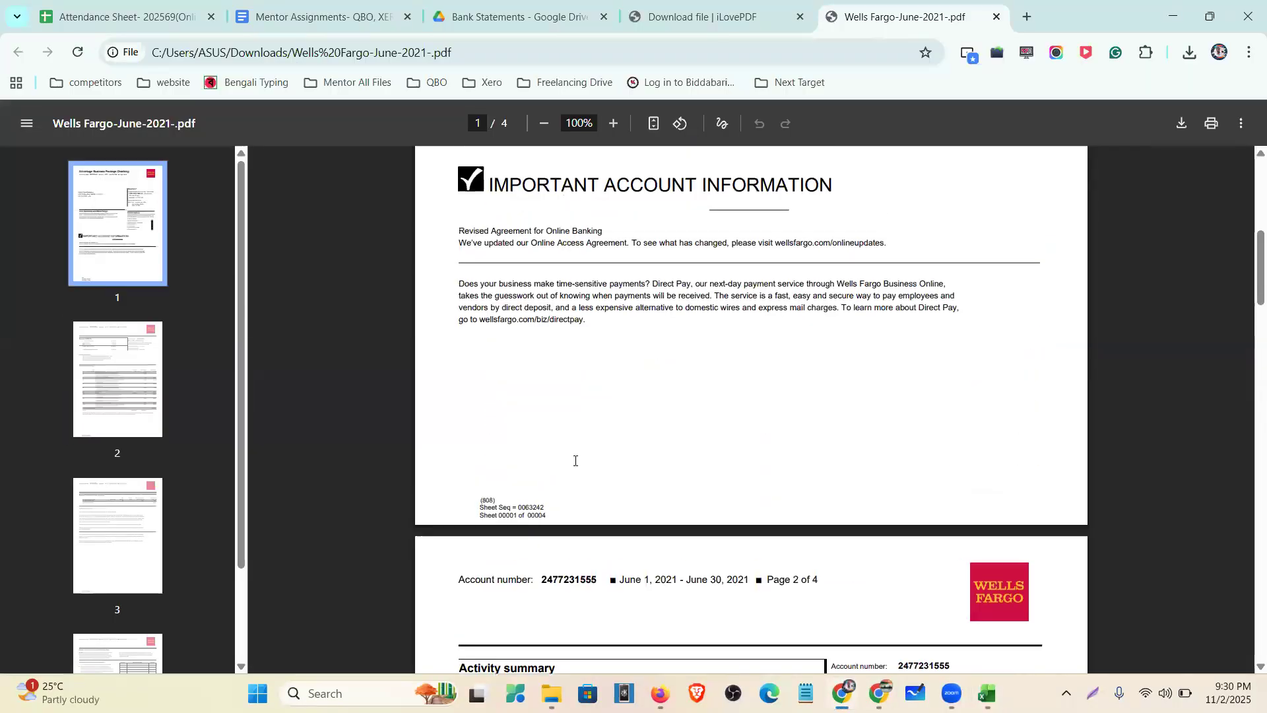
scroll(594, 461, "down", 3)
left_click_drag(701, 462, 695, 461)
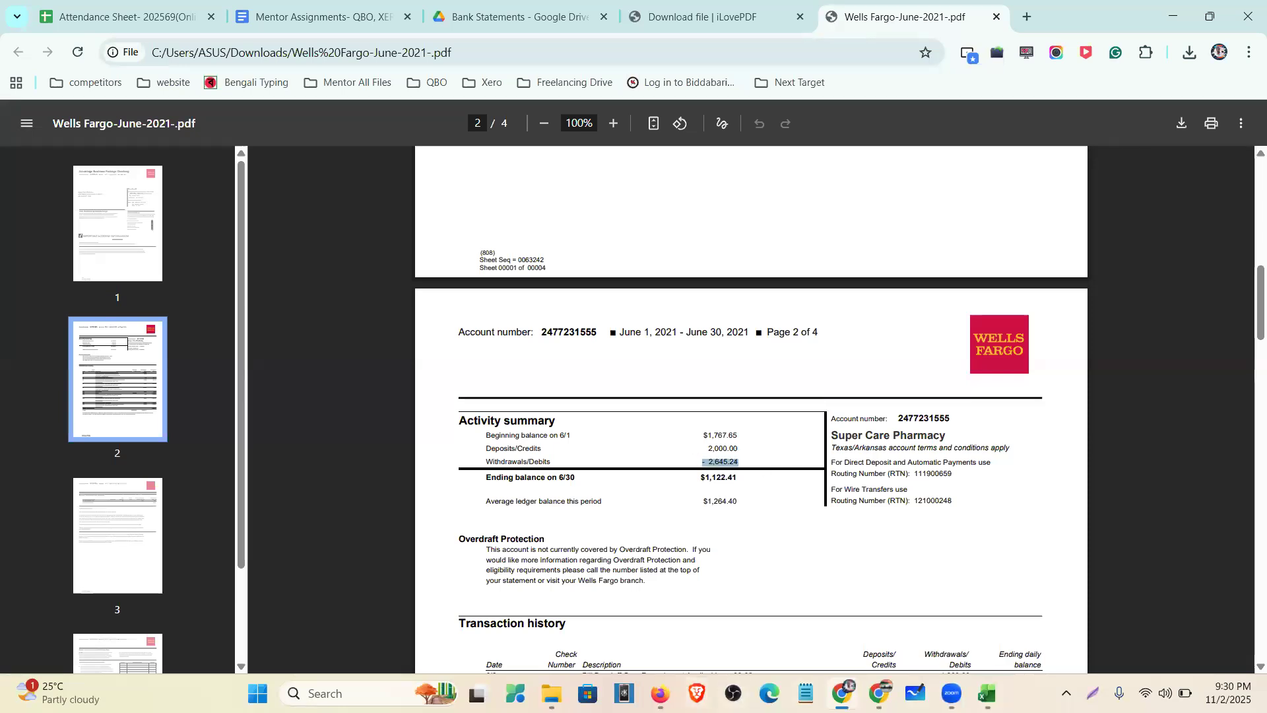
left_click(987, 692)
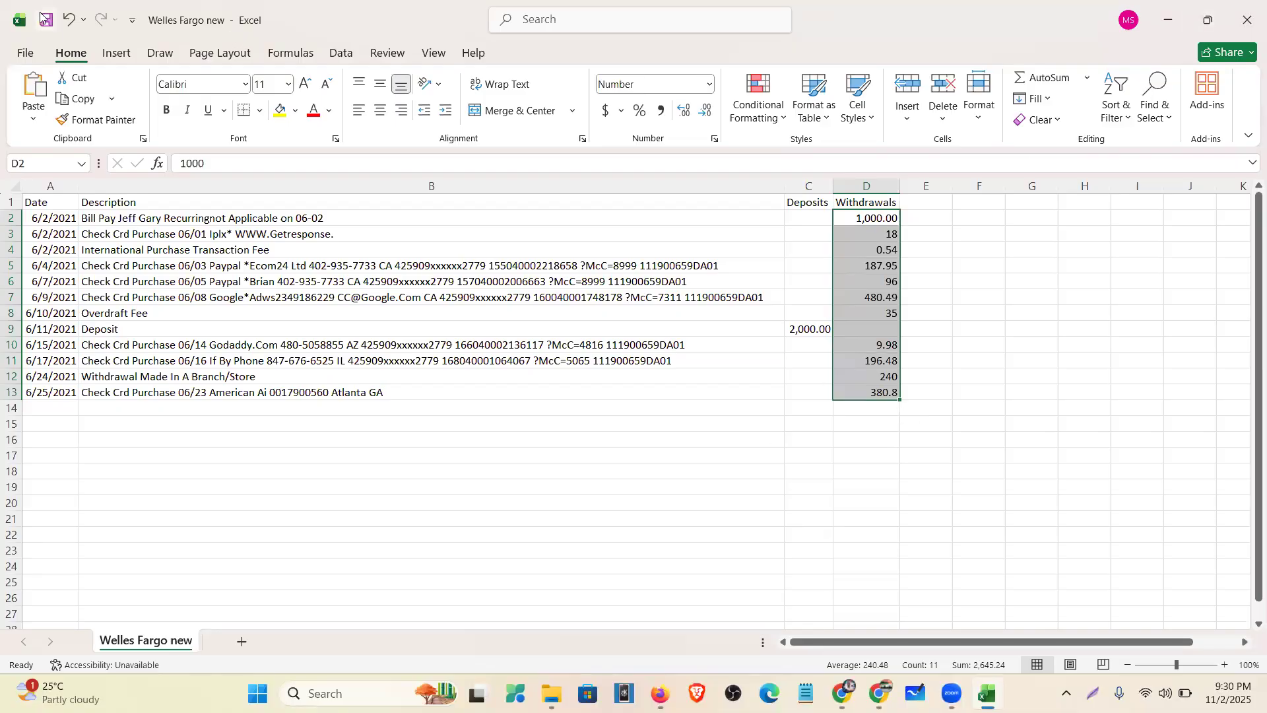
left_click(1246, 14)
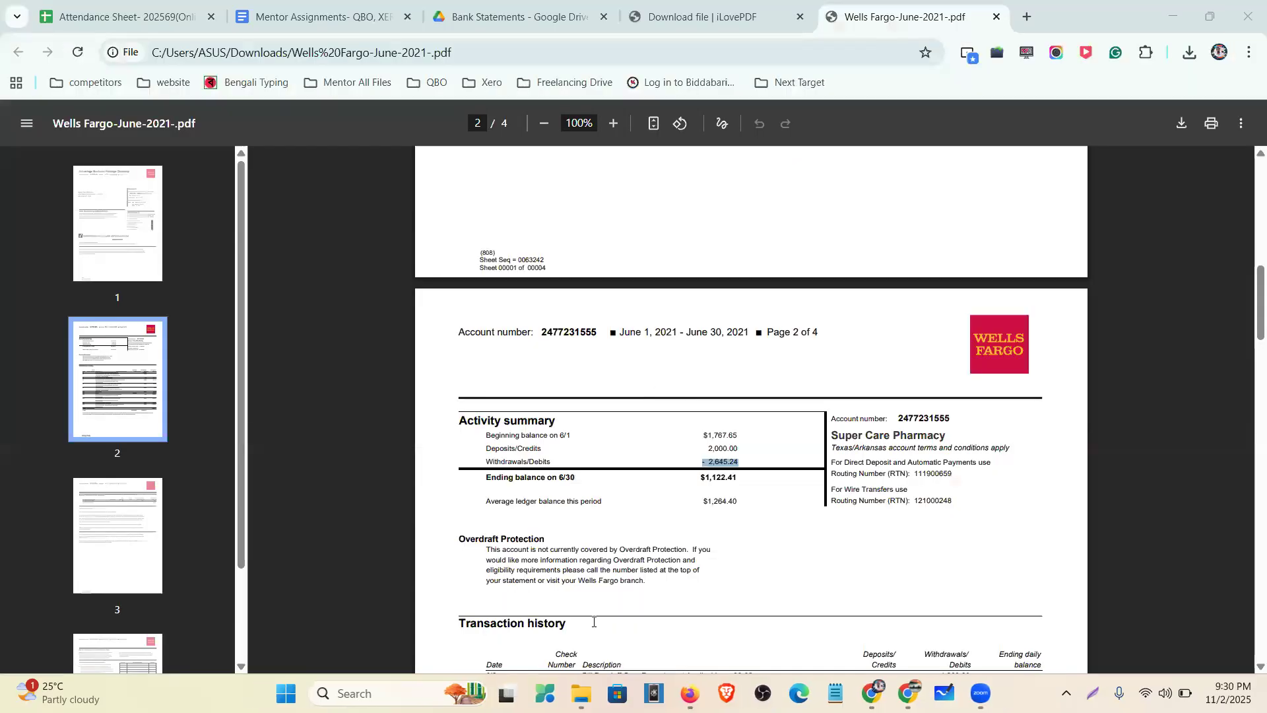
left_click(690, 693)
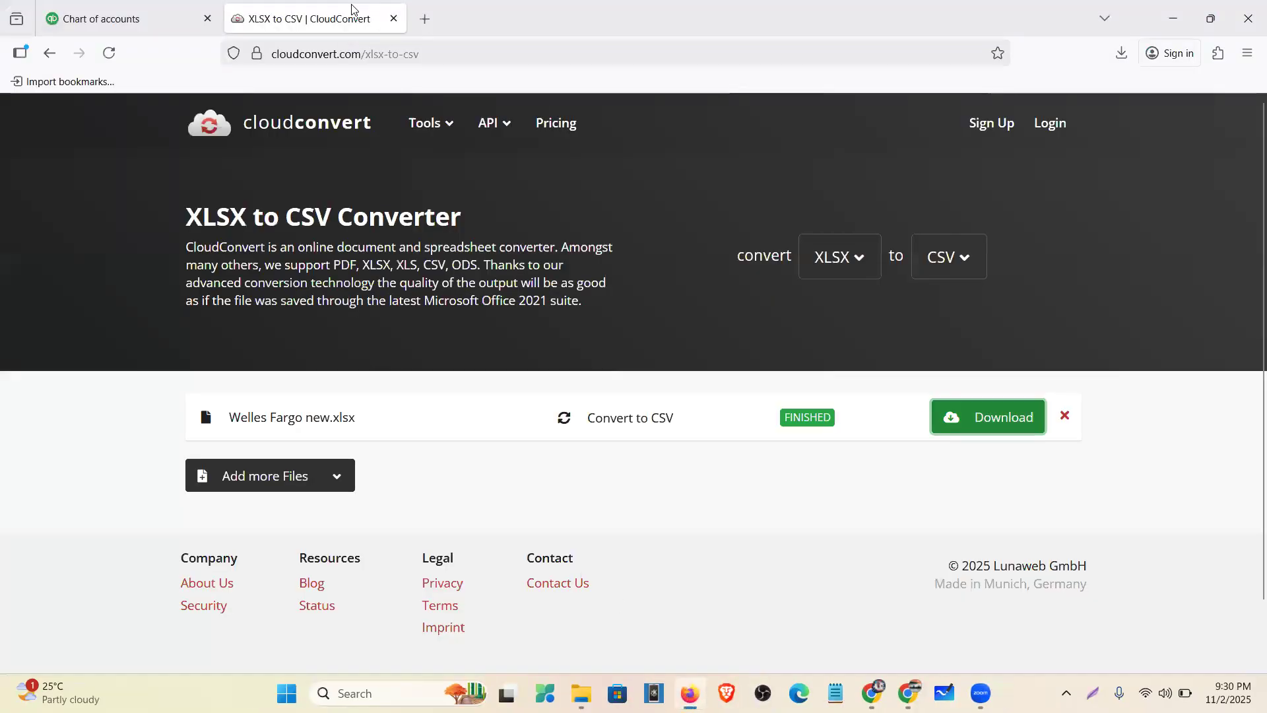
left_click(100, 9)
- Close the CloudConvert tab and go to Accounting > Bank transactions to upload transactions from a file
left_click(392, 21)
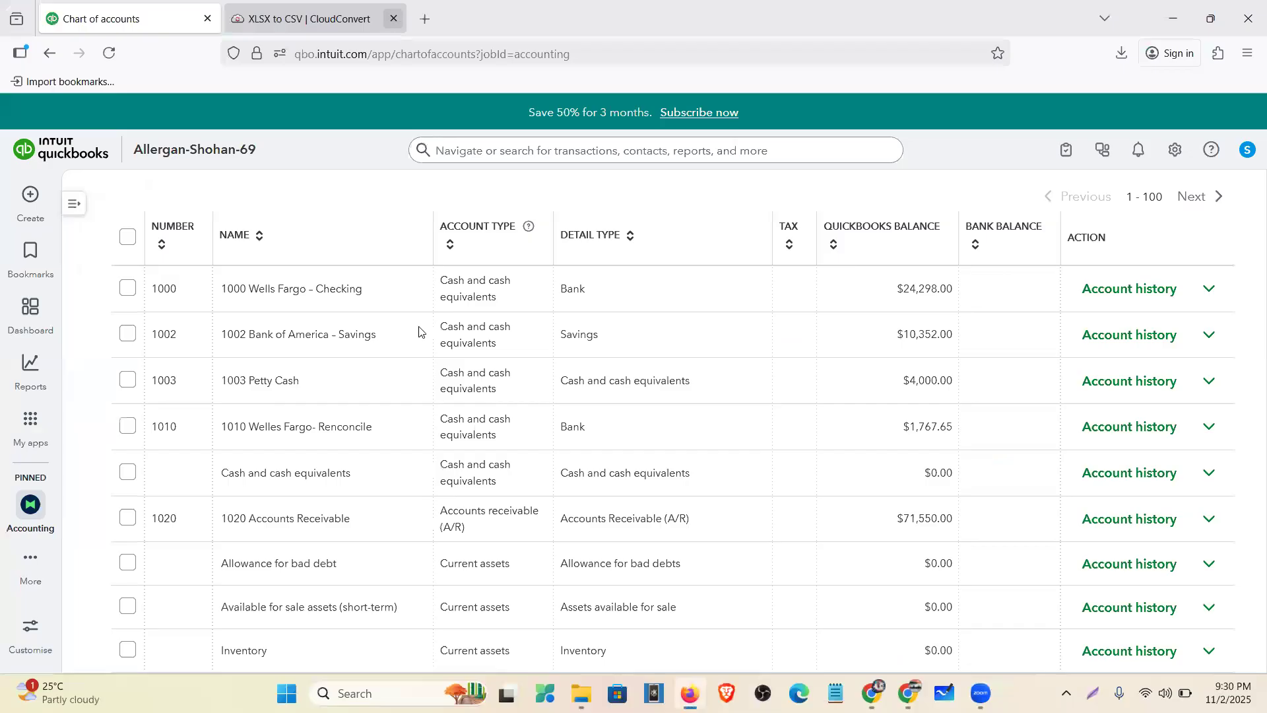
scroll(34, 423, "up", 3)
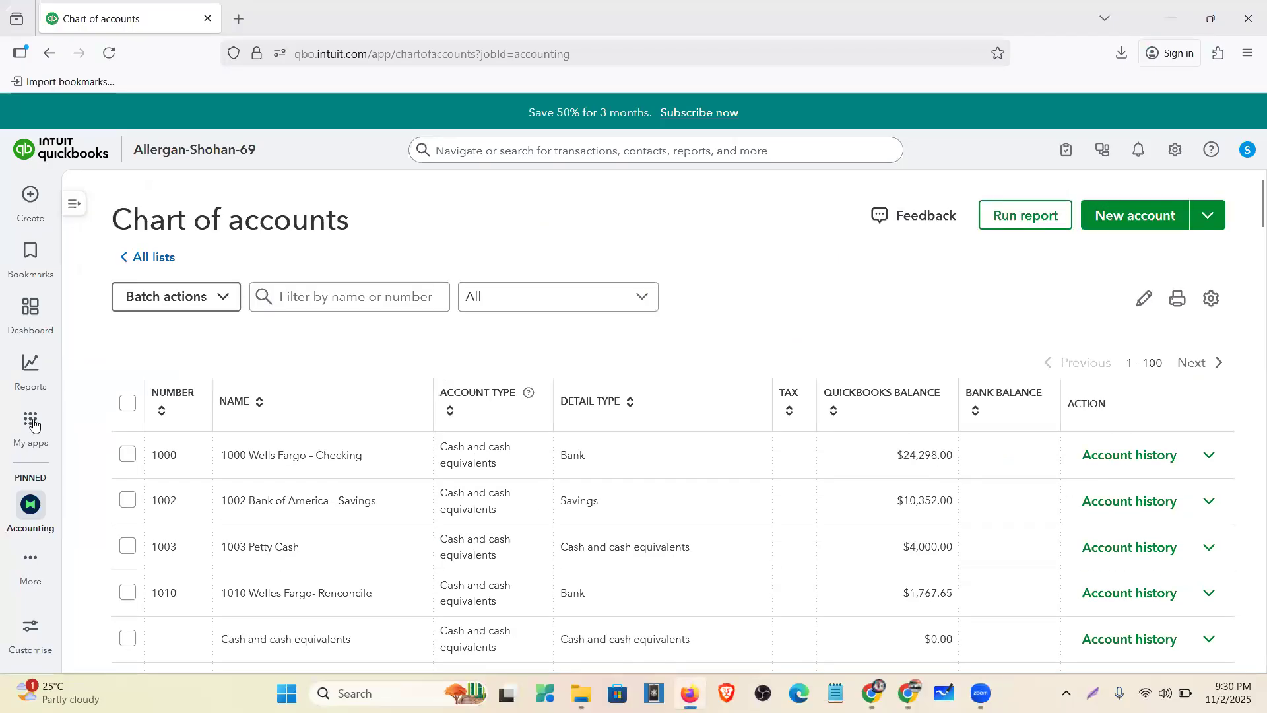
mouse_move(44, 431)
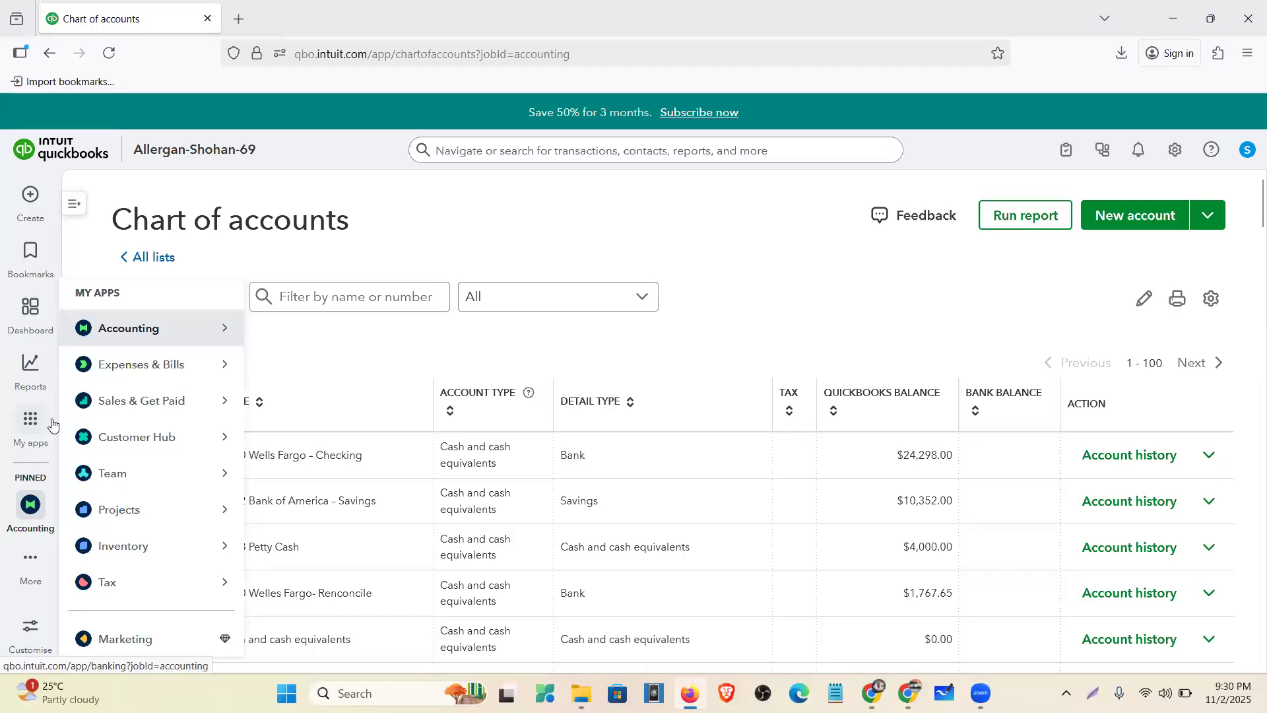
mouse_move(141, 341)
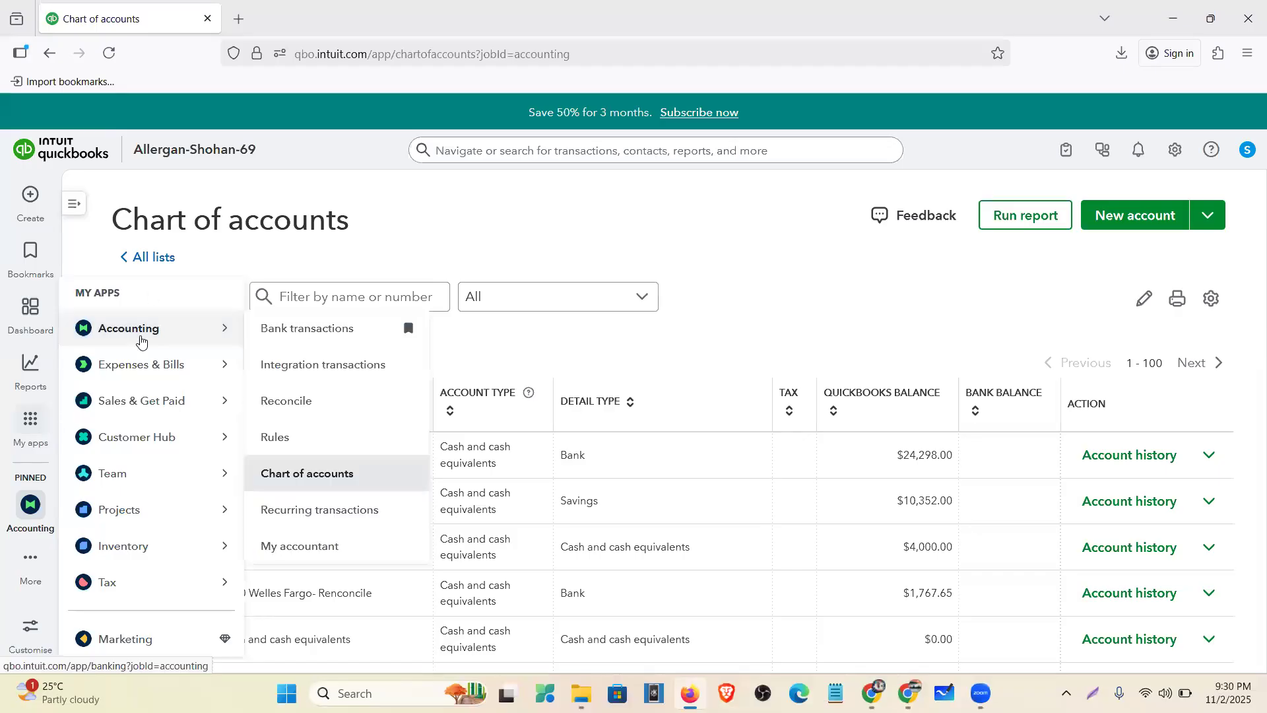
left_click(276, 336)
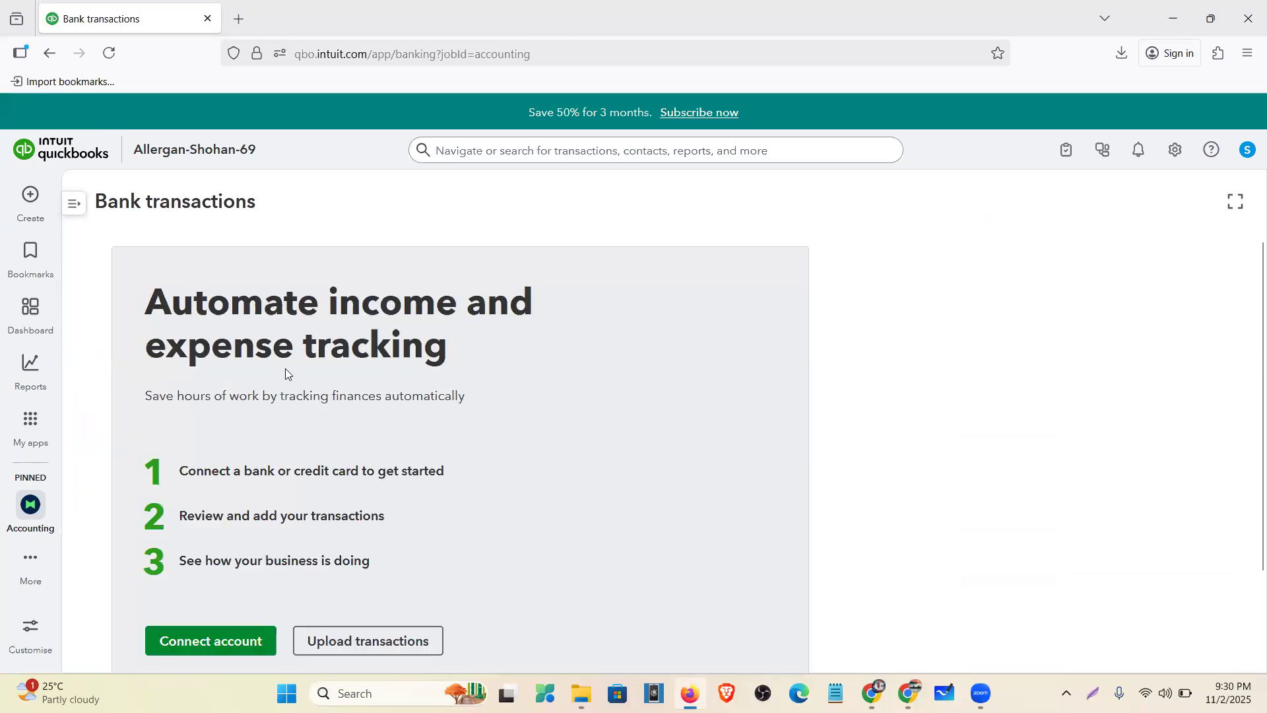
scroll(286, 374, "down", 2)
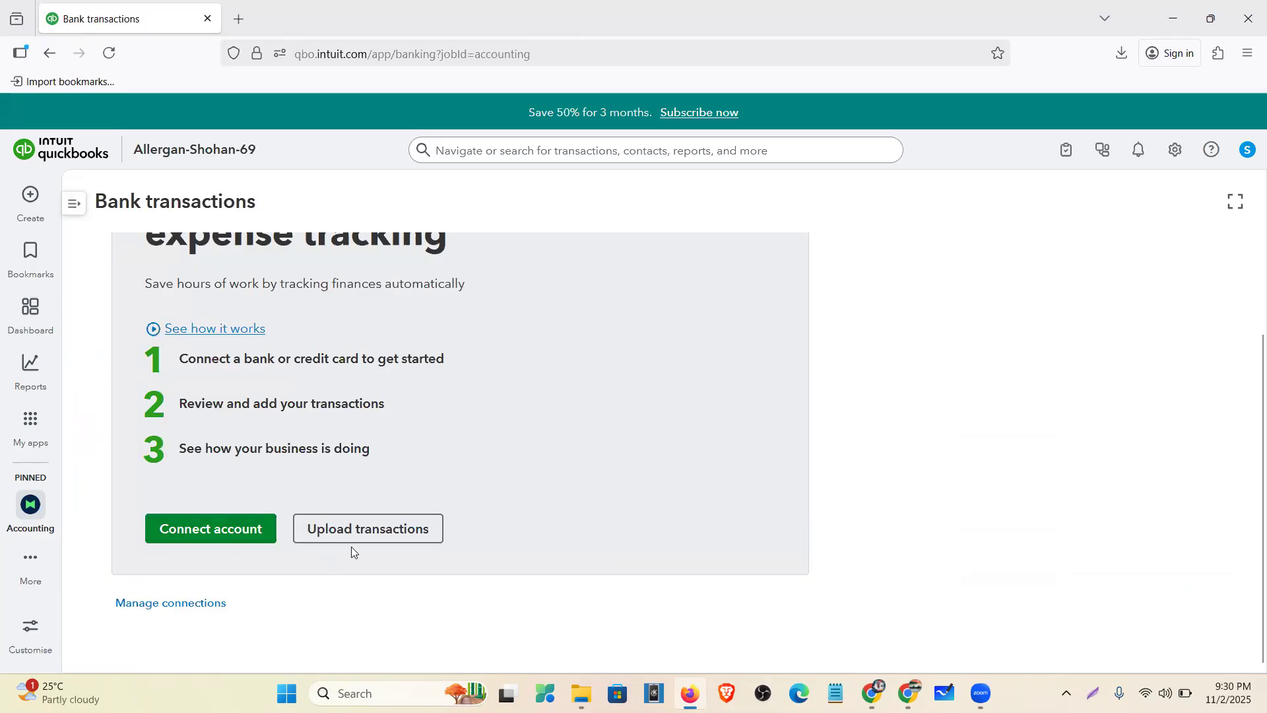
scroll(356, 552, "up", 1)
scroll(363, 557, "up", 1)
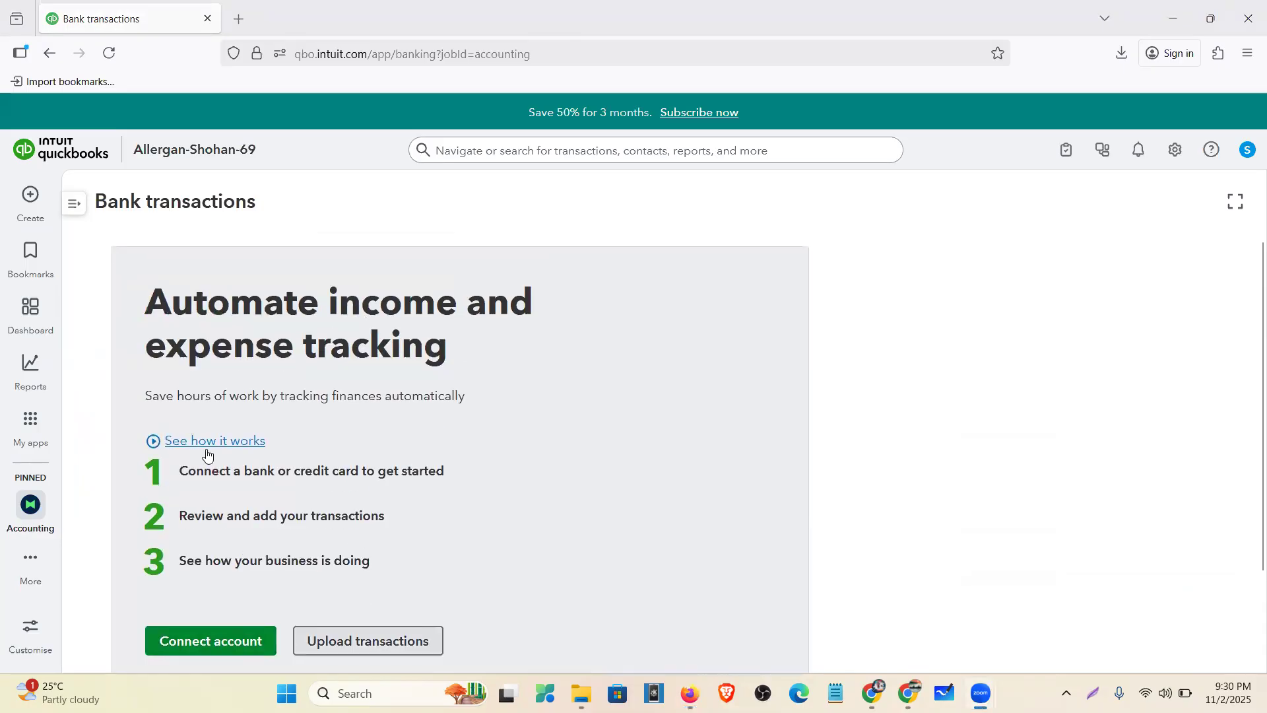
left_click(359, 645)
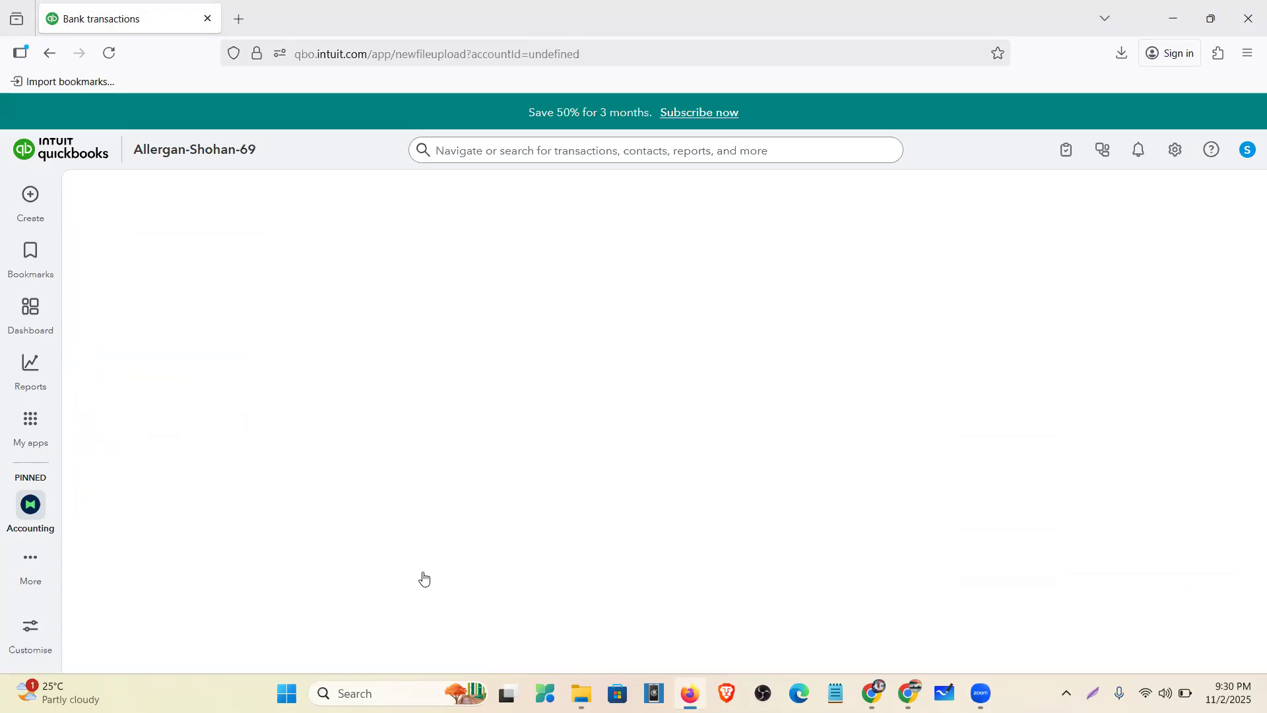
- Upload Welles Fargo new.csv and assign it to the 1010 Welles Fargo- Renconcile account
scroll(143, 389, "down", 2)
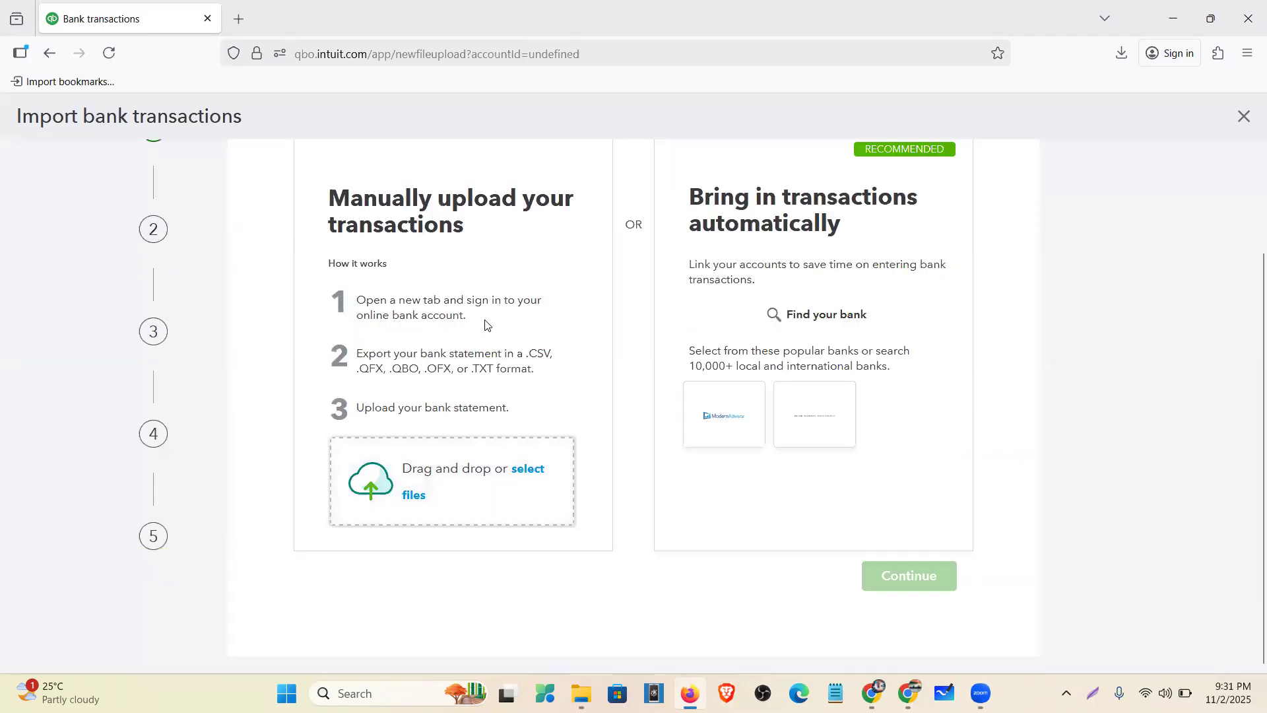
scroll(520, 314, "up", 2)
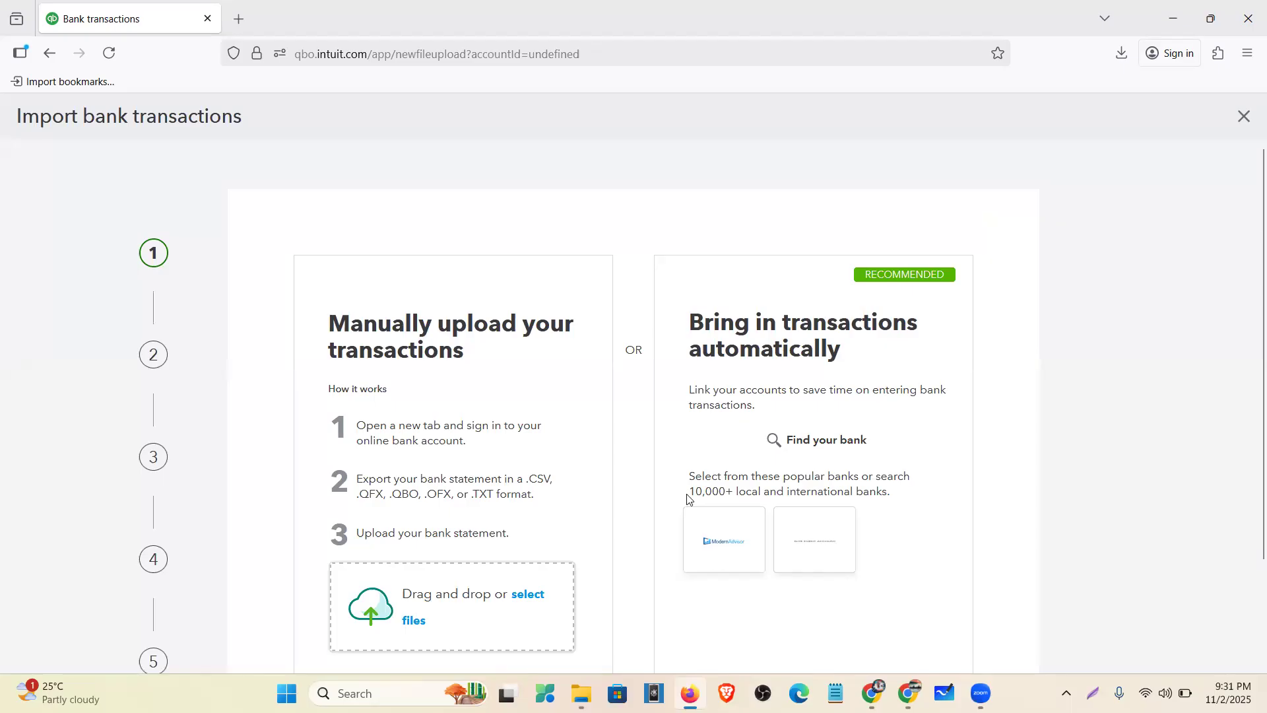
scroll(476, 525, "down", 1)
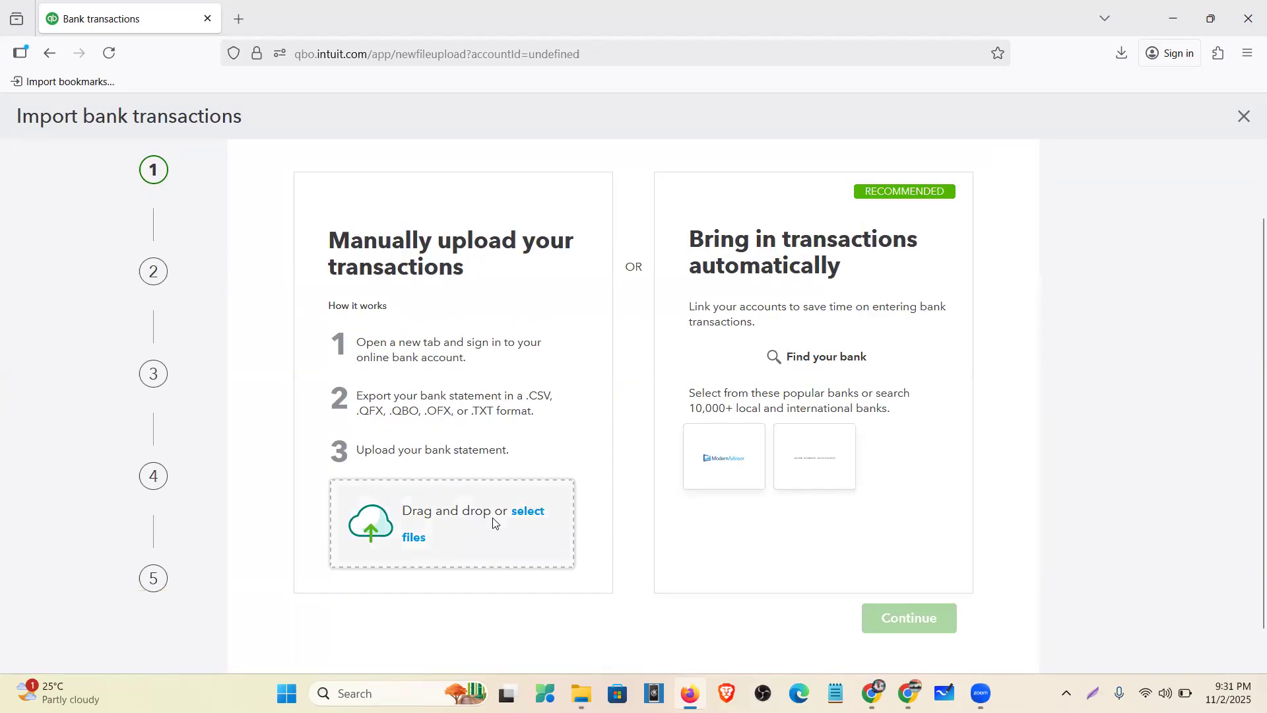
left_click(504, 510)
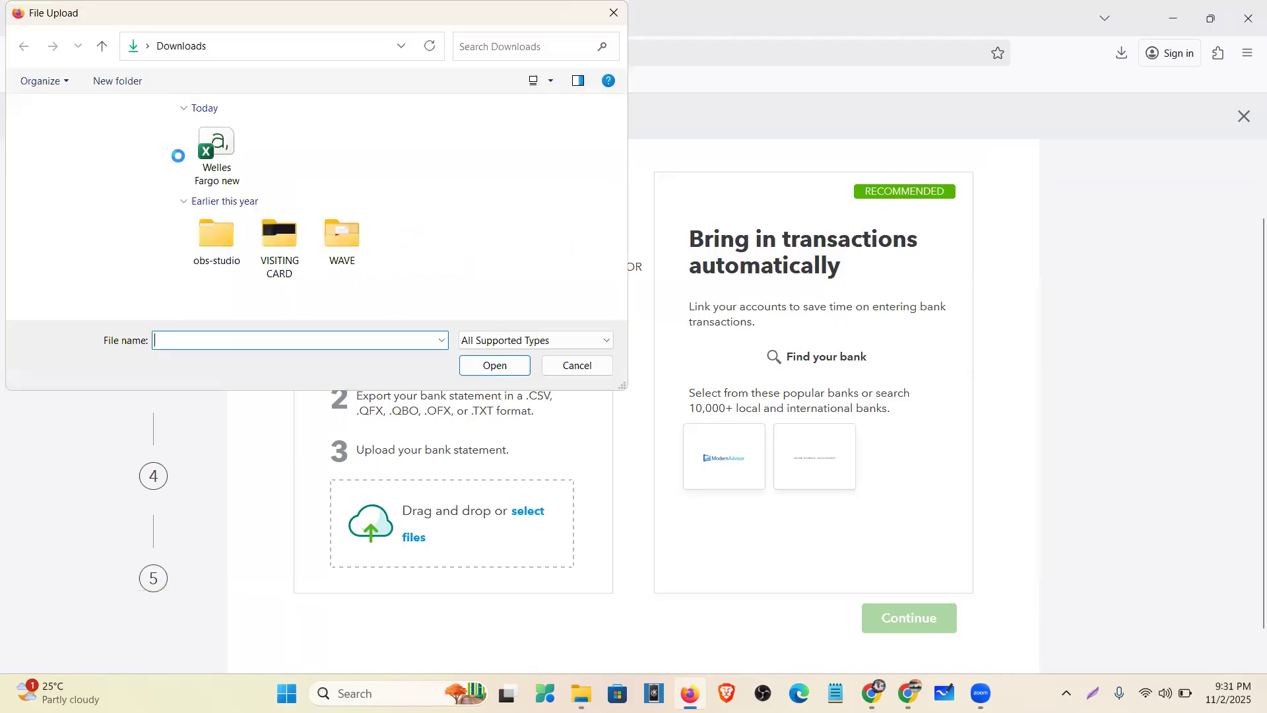
left_click(201, 160)
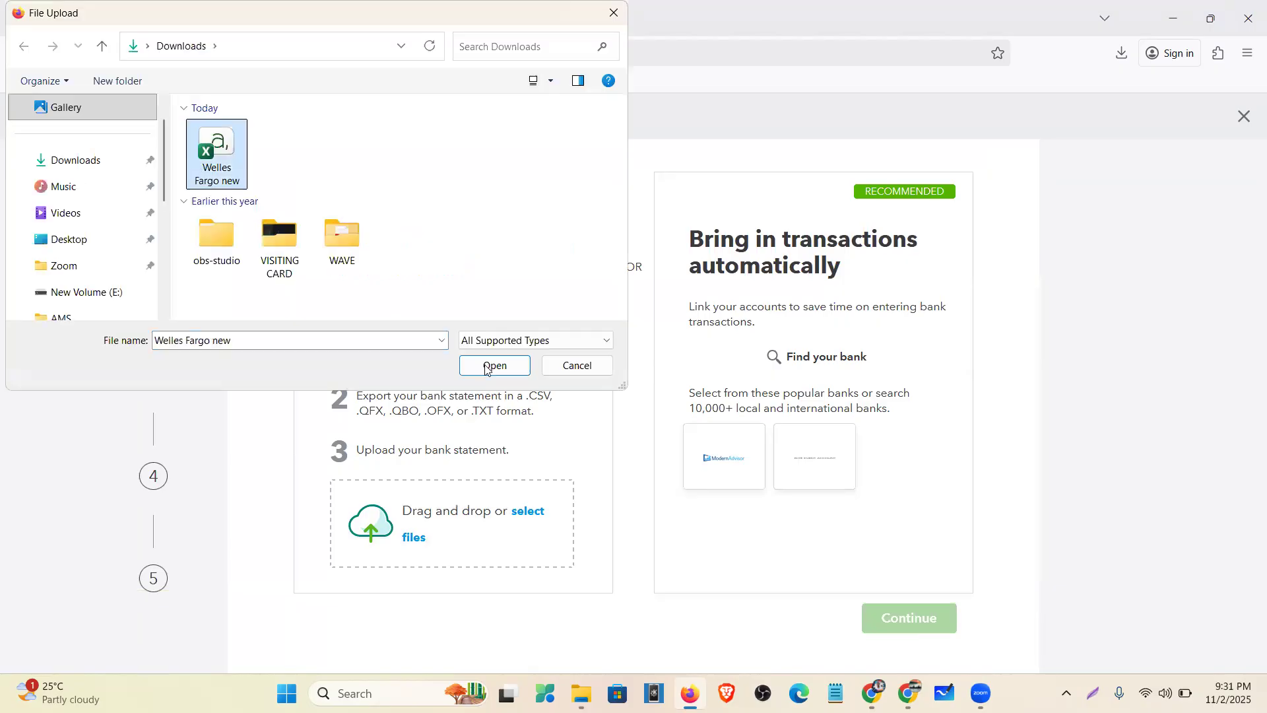
left_click(488, 365)
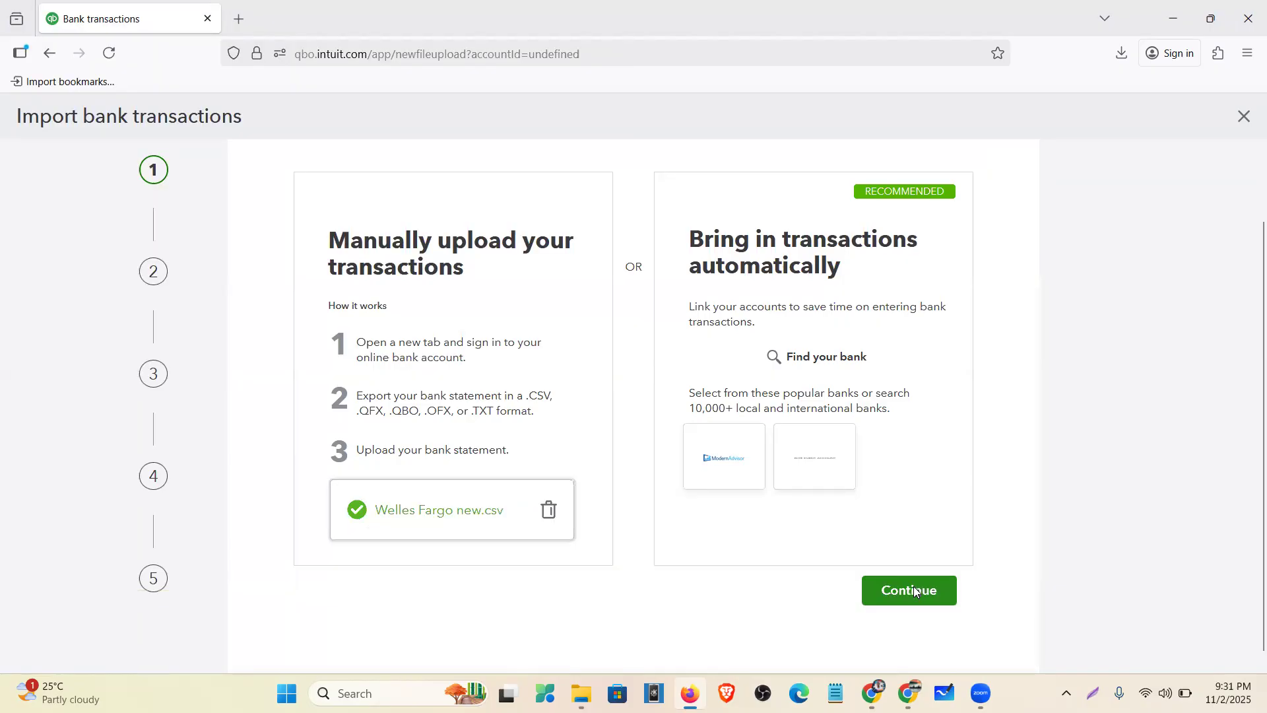
left_click(914, 590)
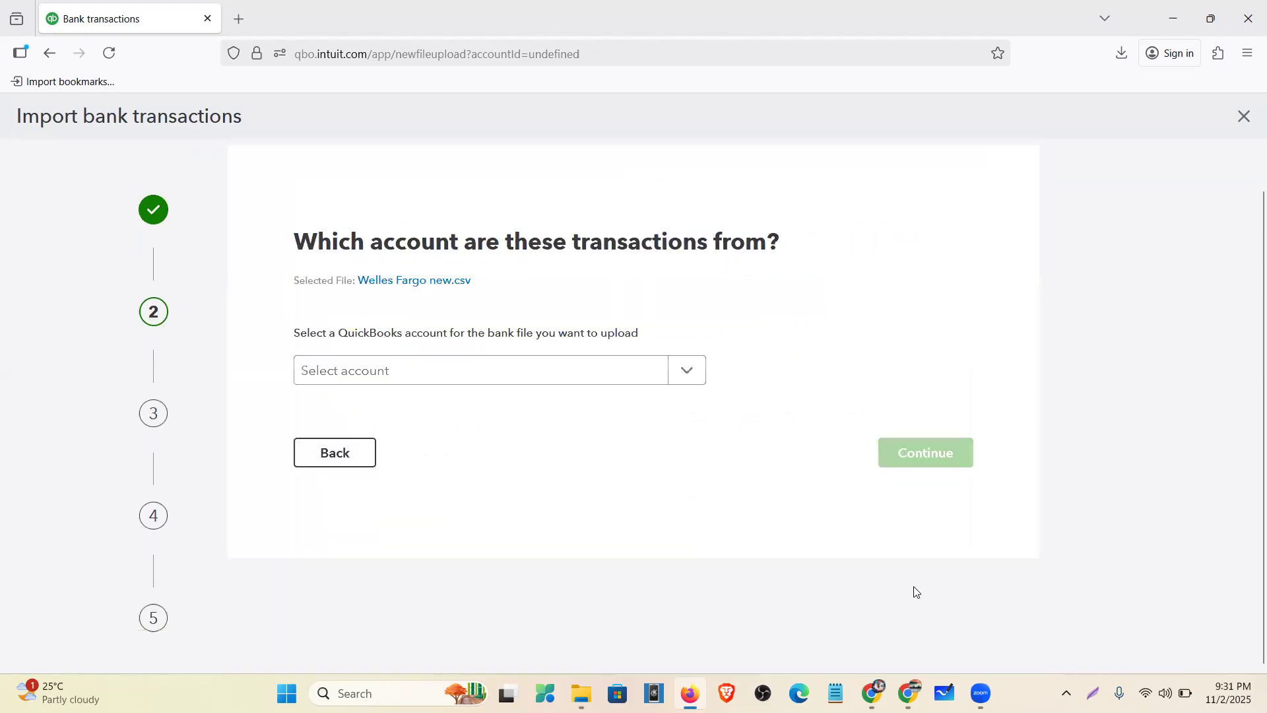
left_click(514, 375)
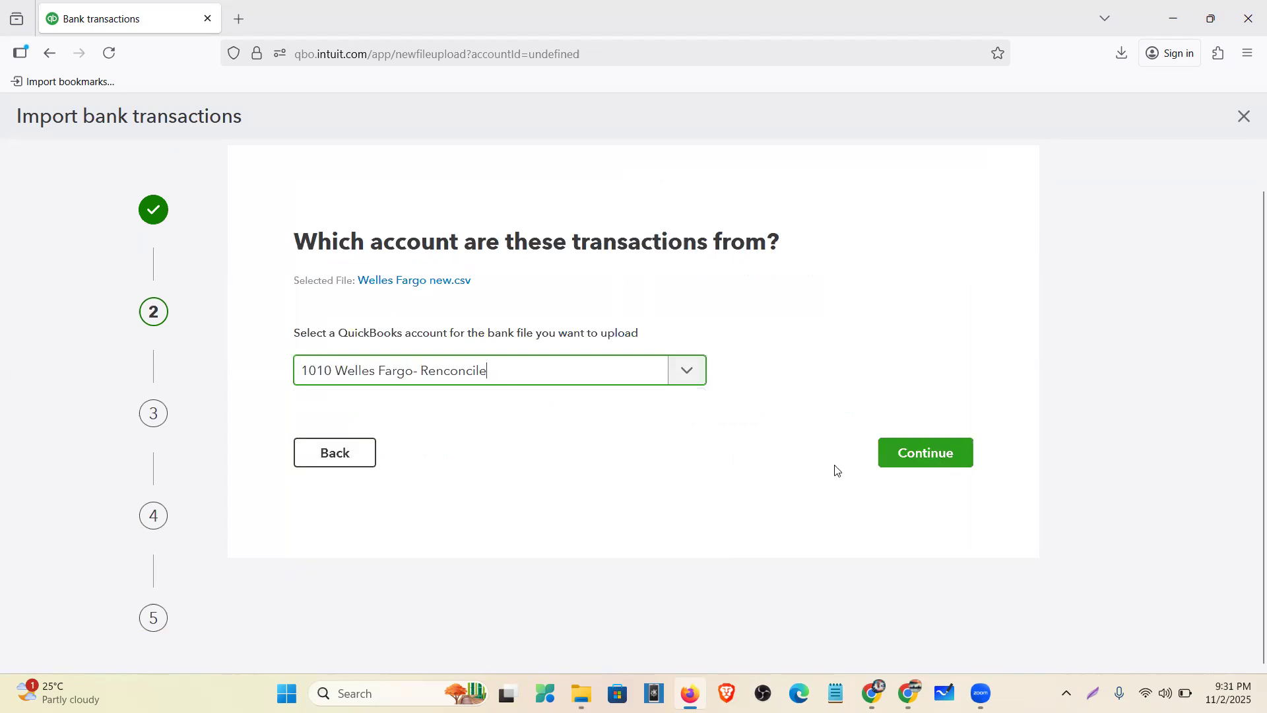
- Set the import to use two amount columns and the MM/dd/yyyy date format
scroll(385, 275, "down", 1)
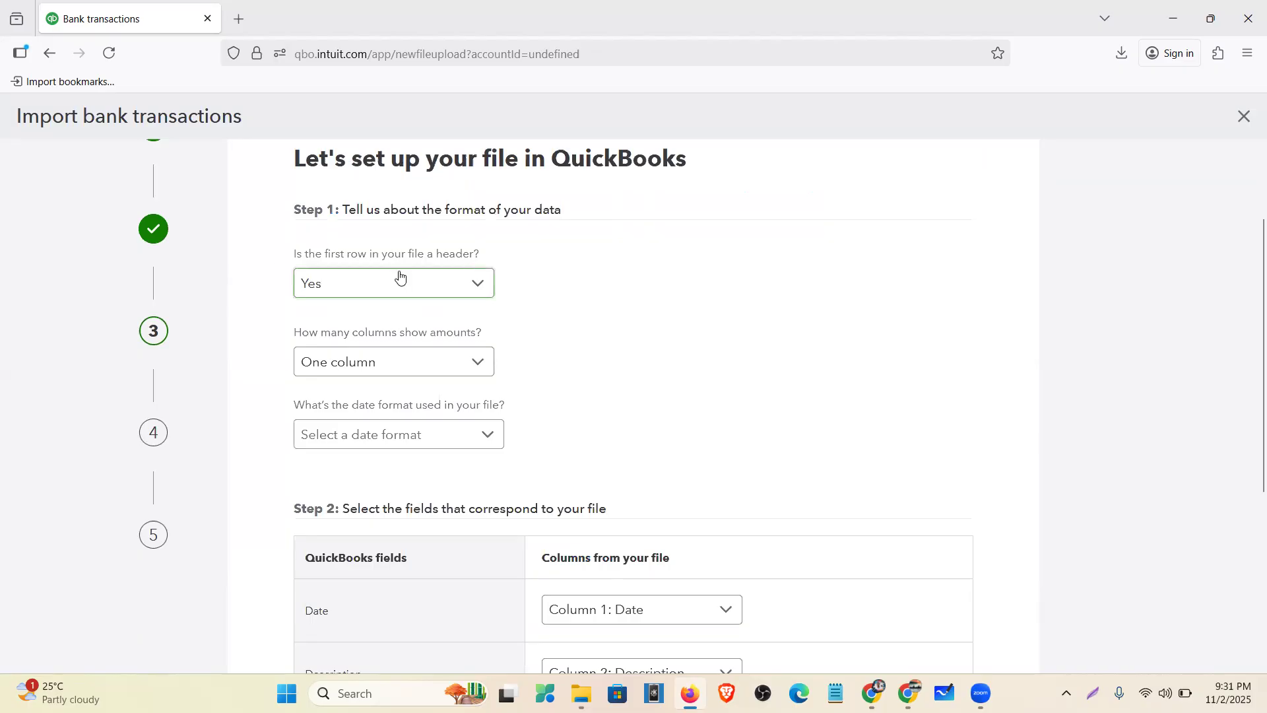
left_click(362, 364)
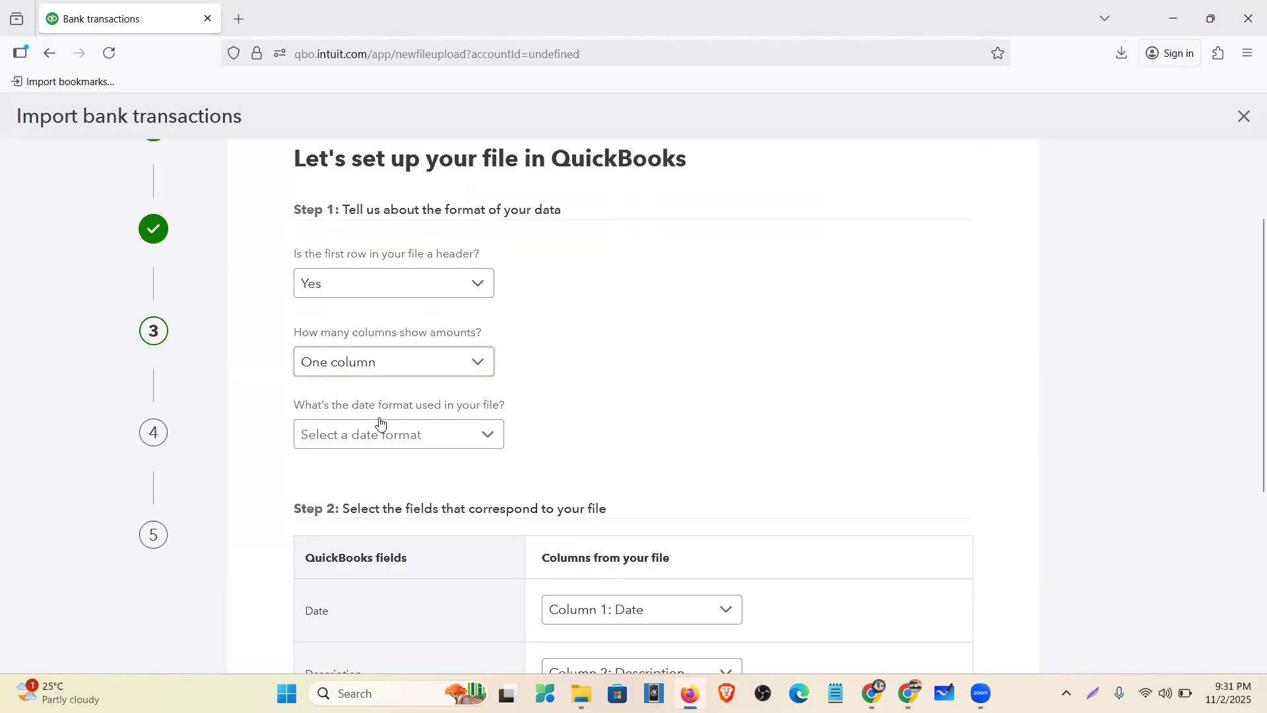
left_click(383, 430)
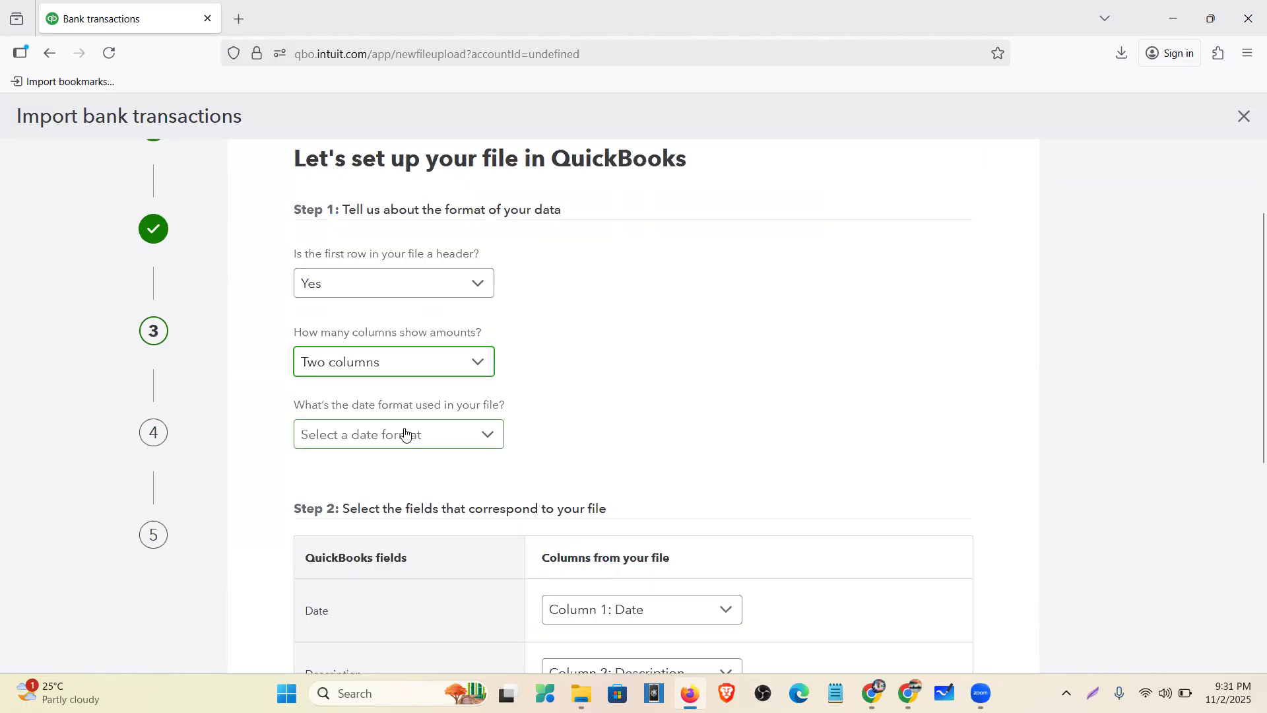
left_click(404, 434)
left_click(372, 183)
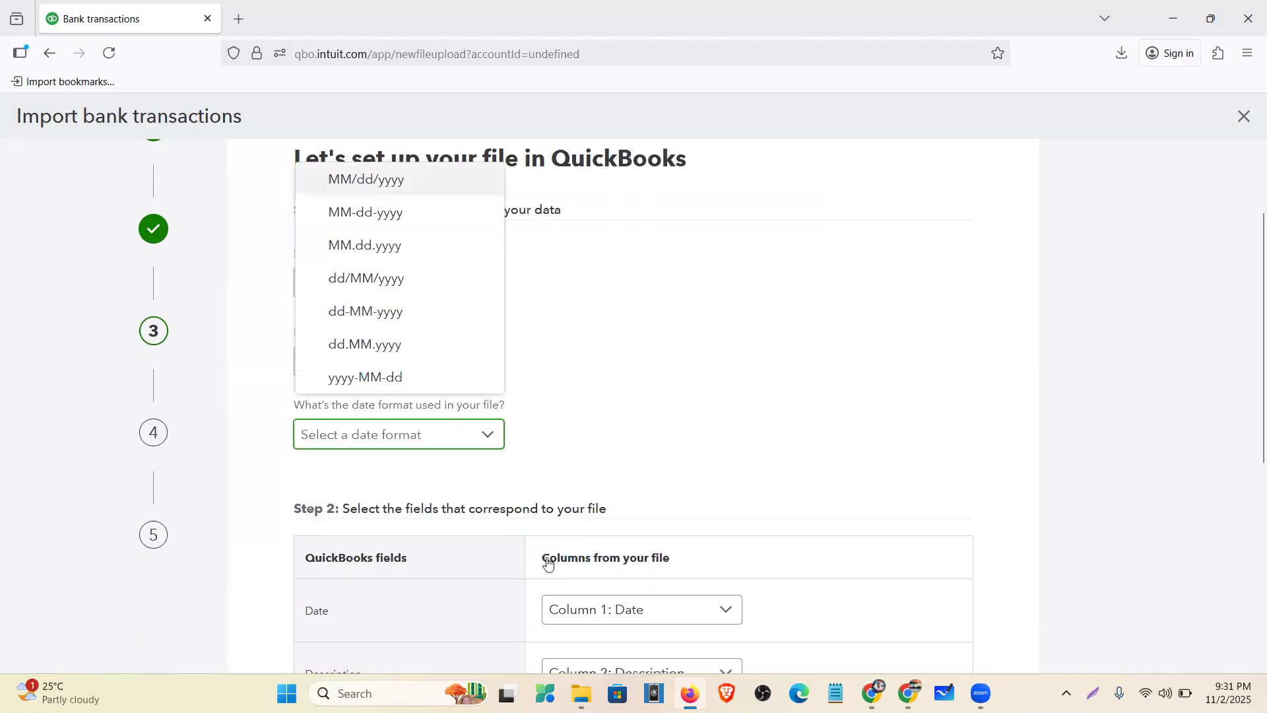
- Map Money Received to Column 3: Deposits and Money Spent to Column 4: Withdrawals, then continue
scroll(578, 285, "down", 5)
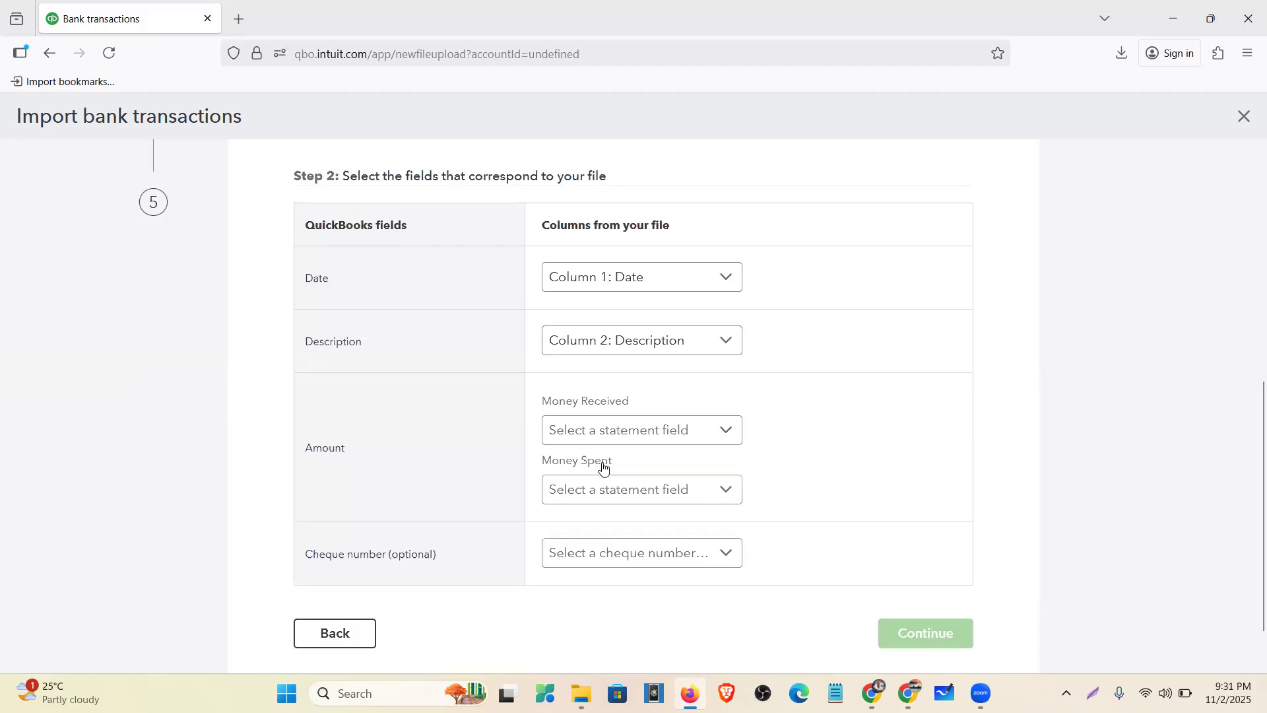
left_click(634, 430)
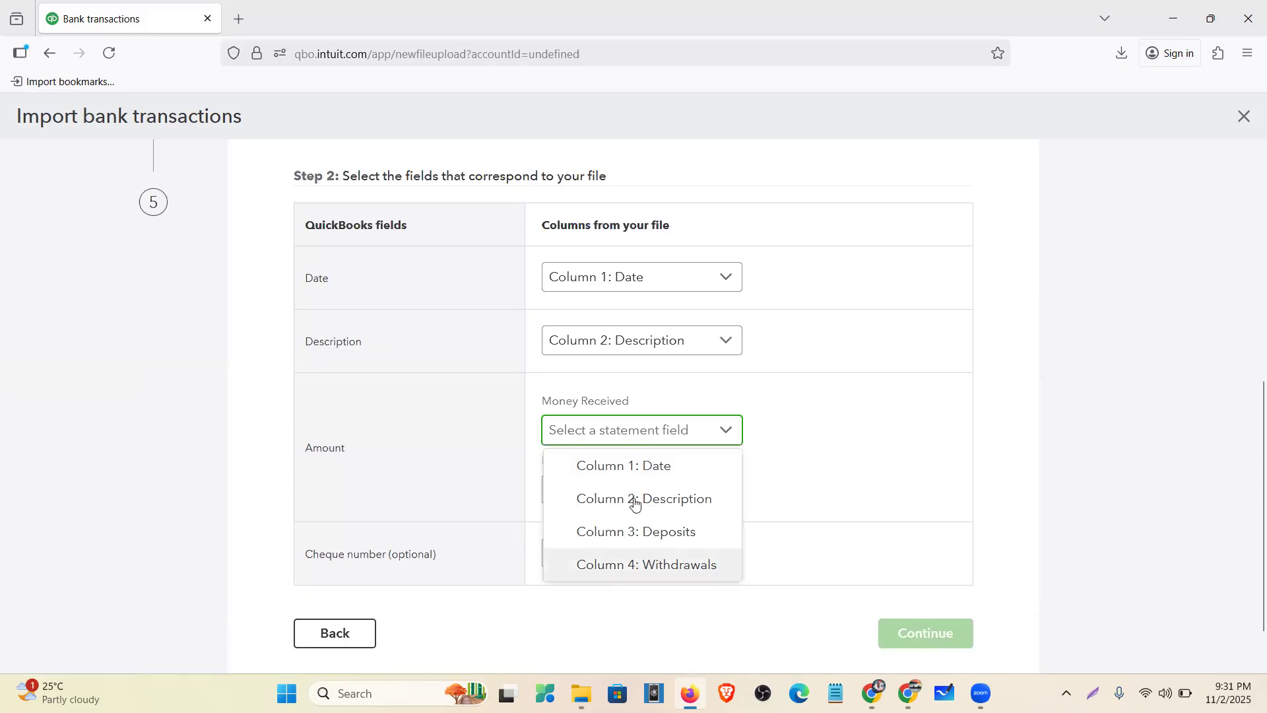
left_click(635, 532)
left_click(583, 489)
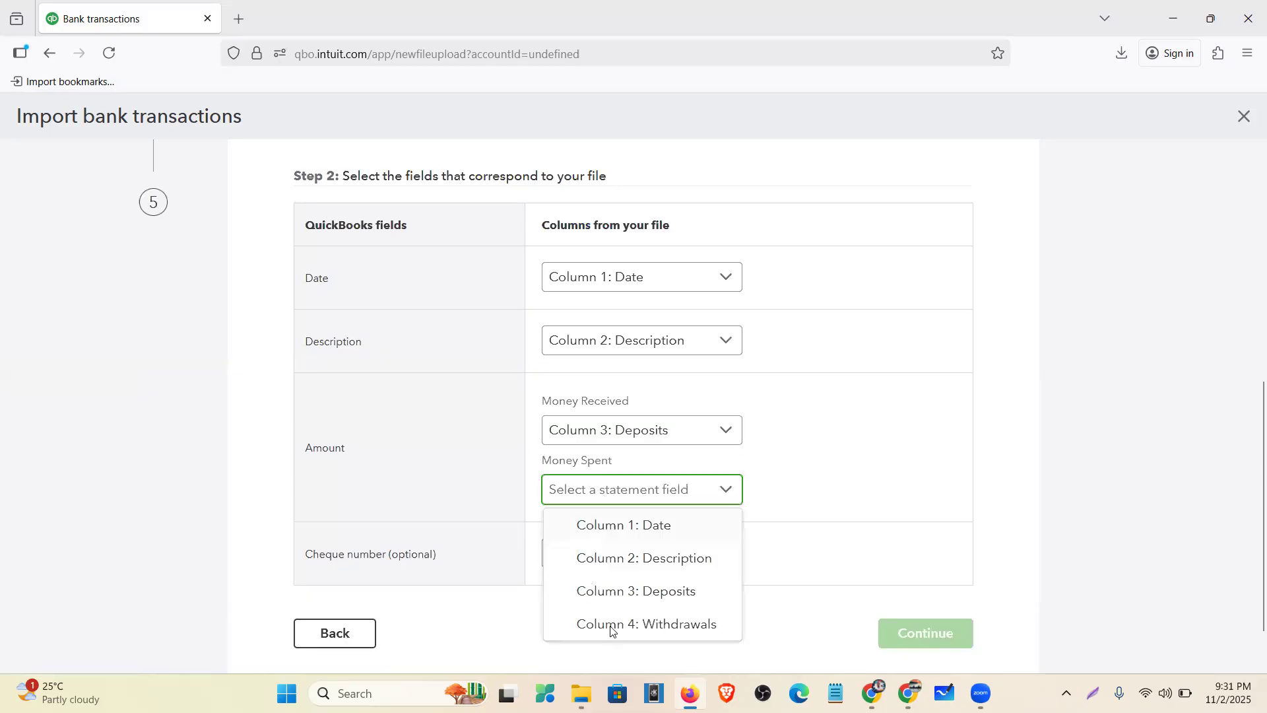
left_click(610, 625)
left_click(922, 633)
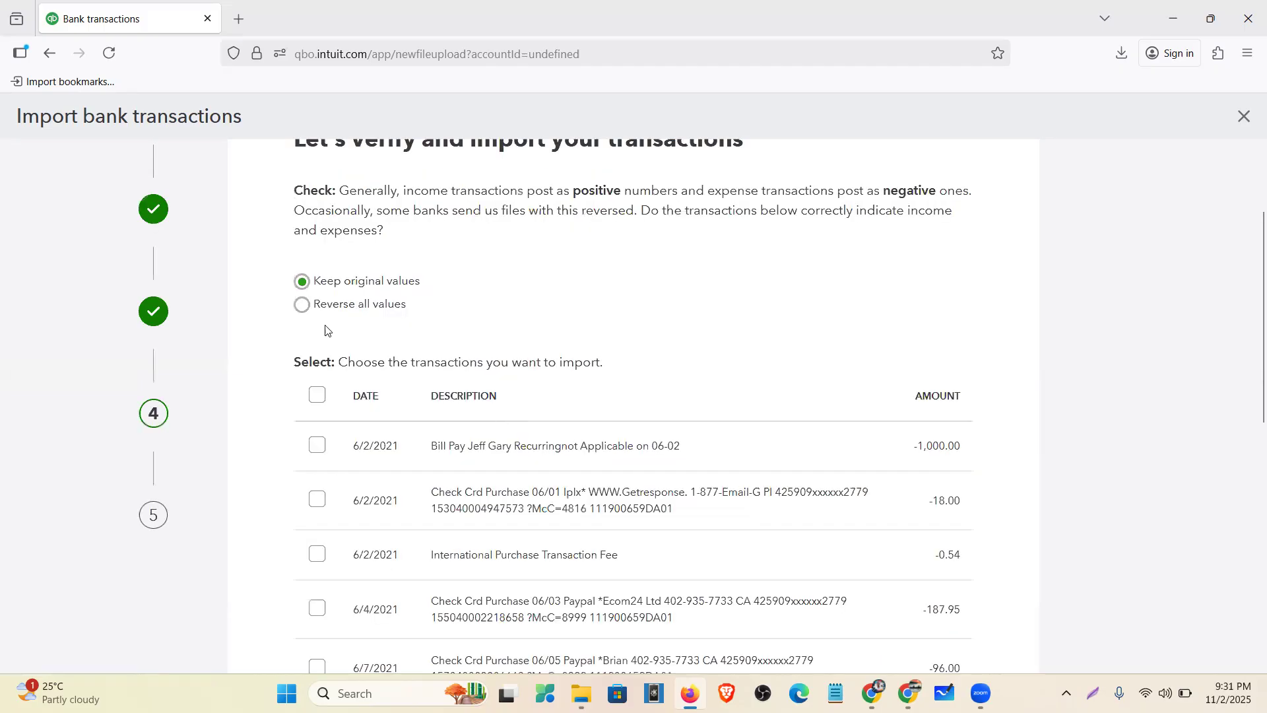
- Highlight the verification notes on positive income, negative expenses and banks reversing values
scroll(325, 330, "up", 2)
left_click_drag(296, 282, 417, 461)
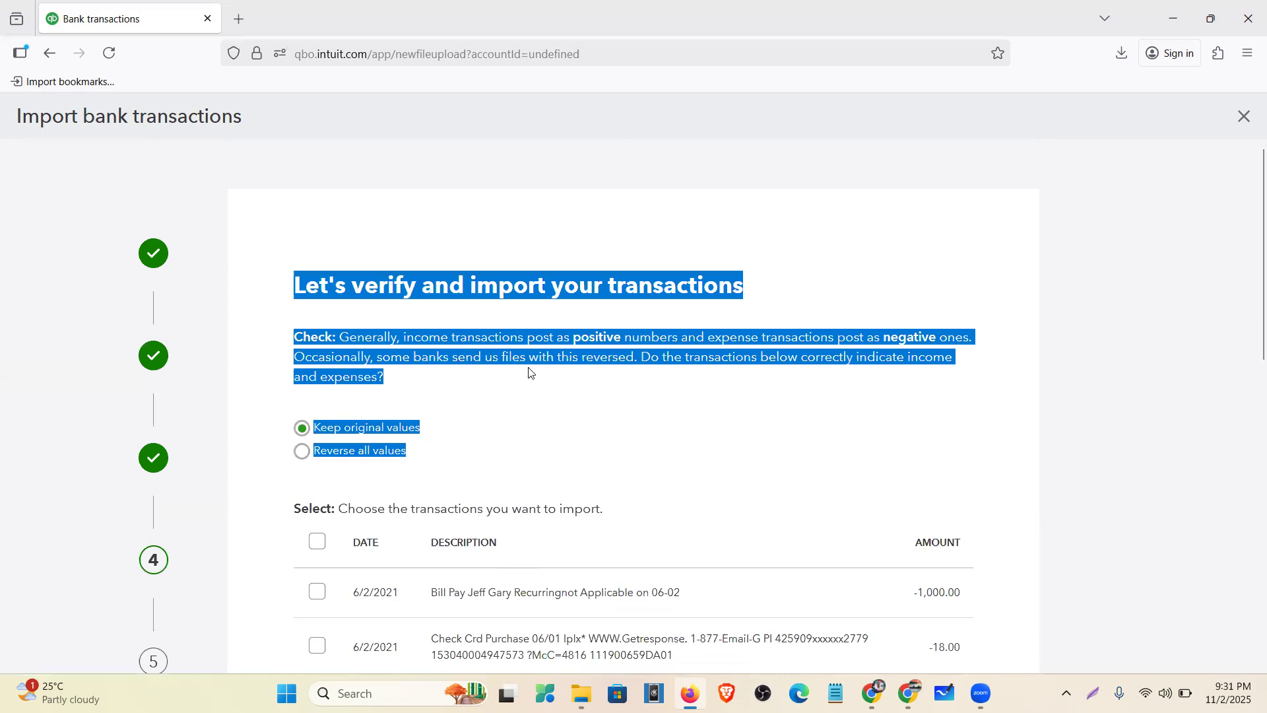
left_click(565, 470)
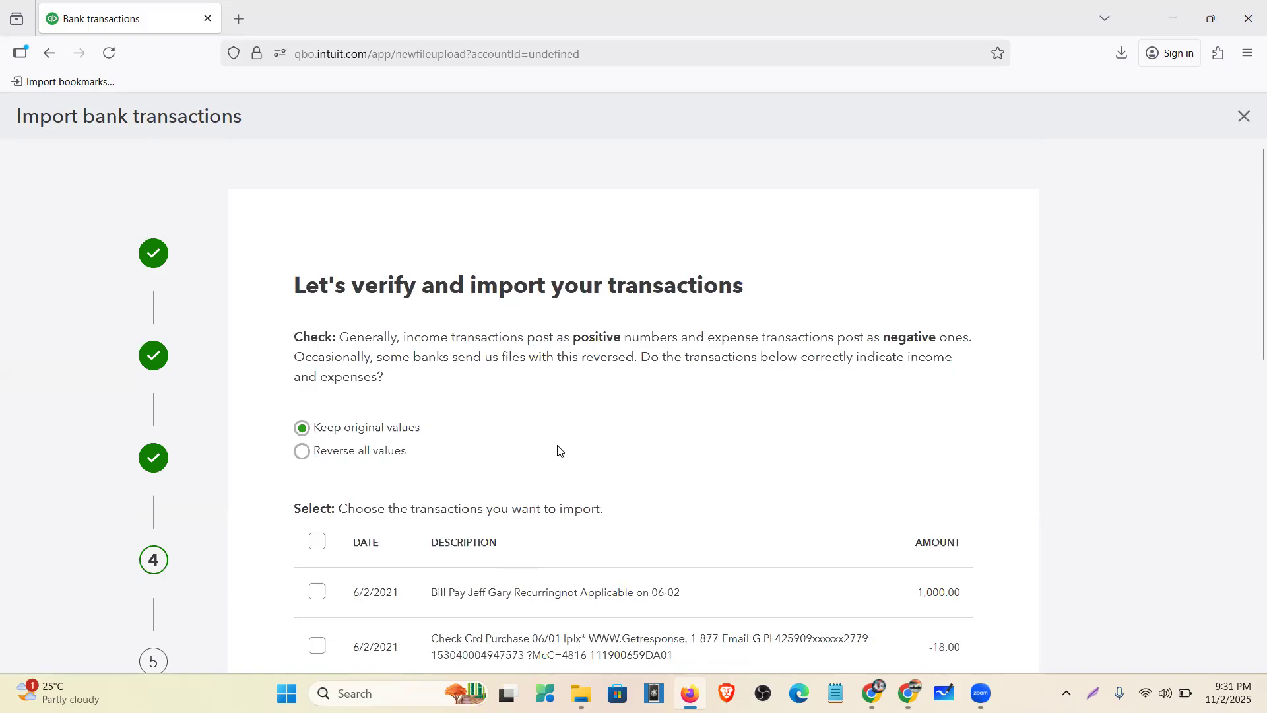
left_click_drag(398, 339, 625, 343)
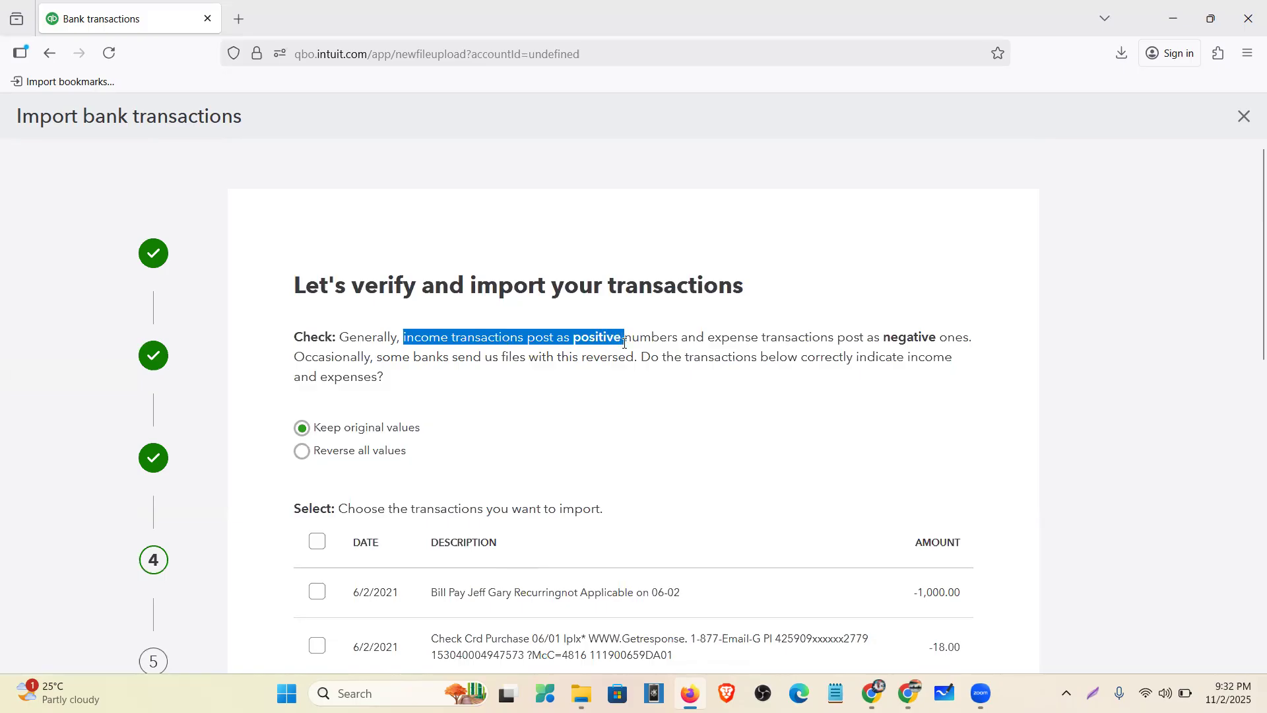
left_click_drag(705, 337, 965, 341)
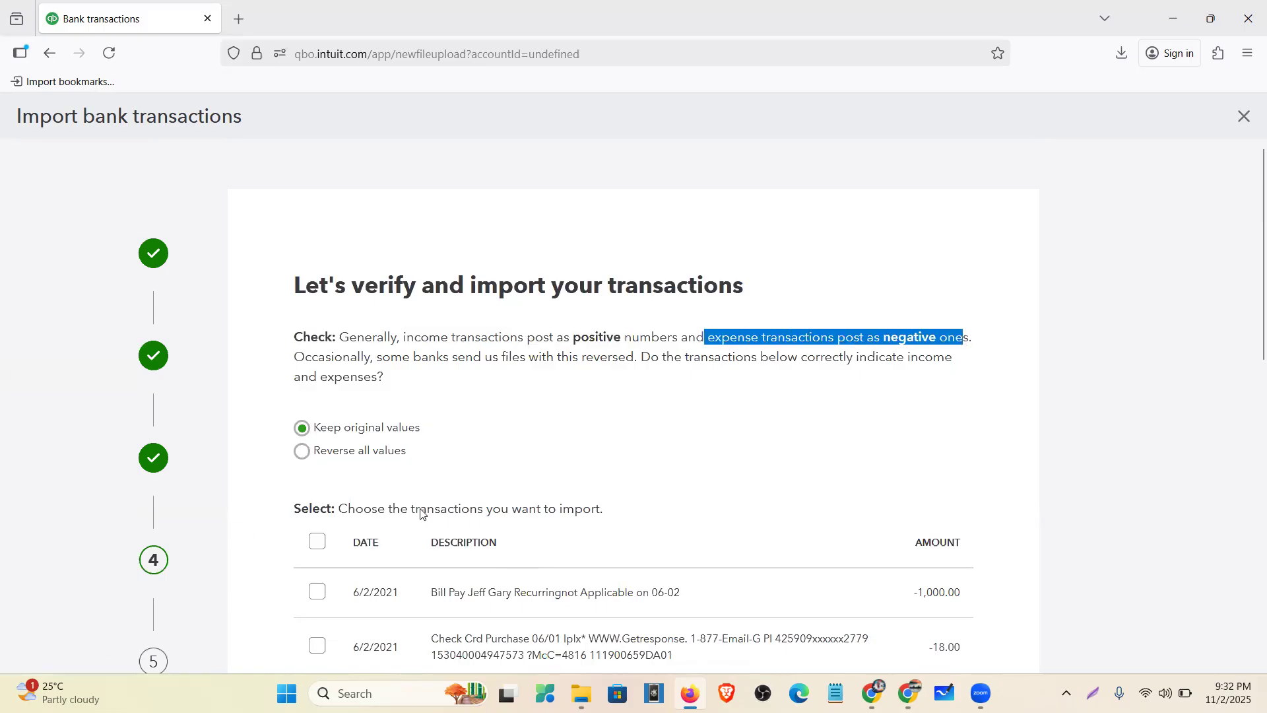
left_click_drag(297, 357, 634, 357)
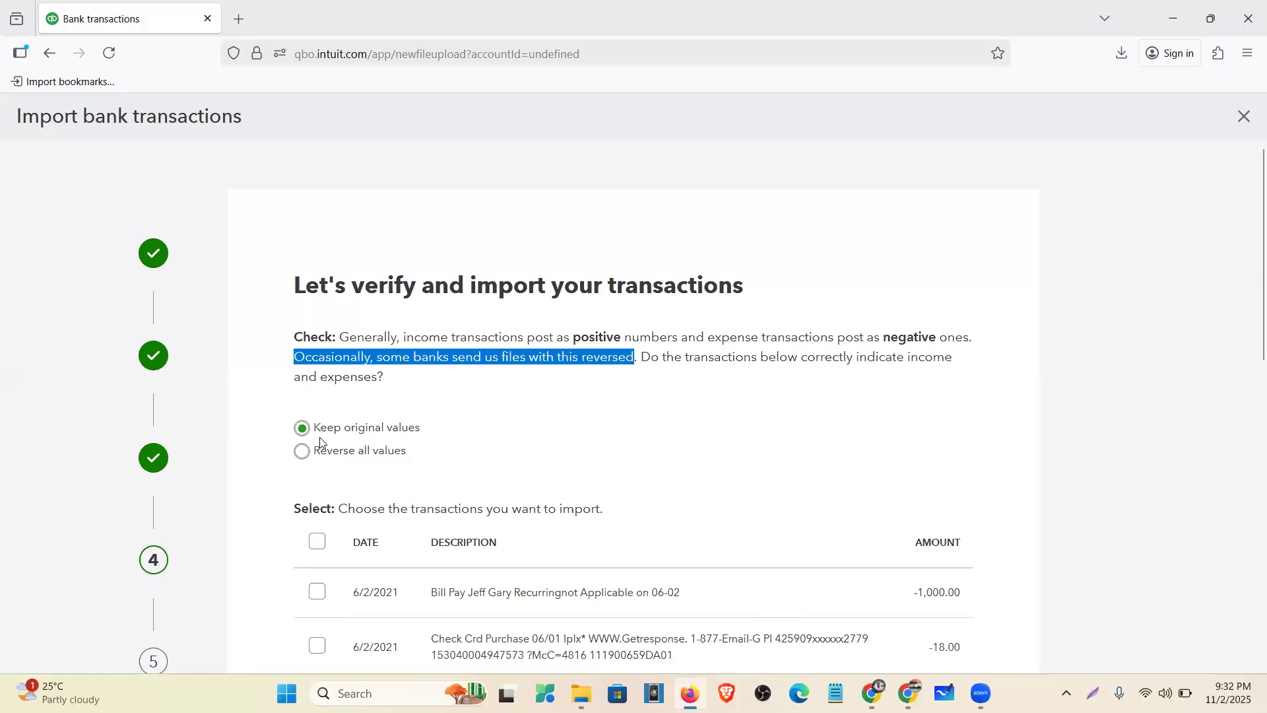
- Keep original values, select all June 2021 transactions, and continue to the import confirmation
scroll(314, 442, "down", 2)
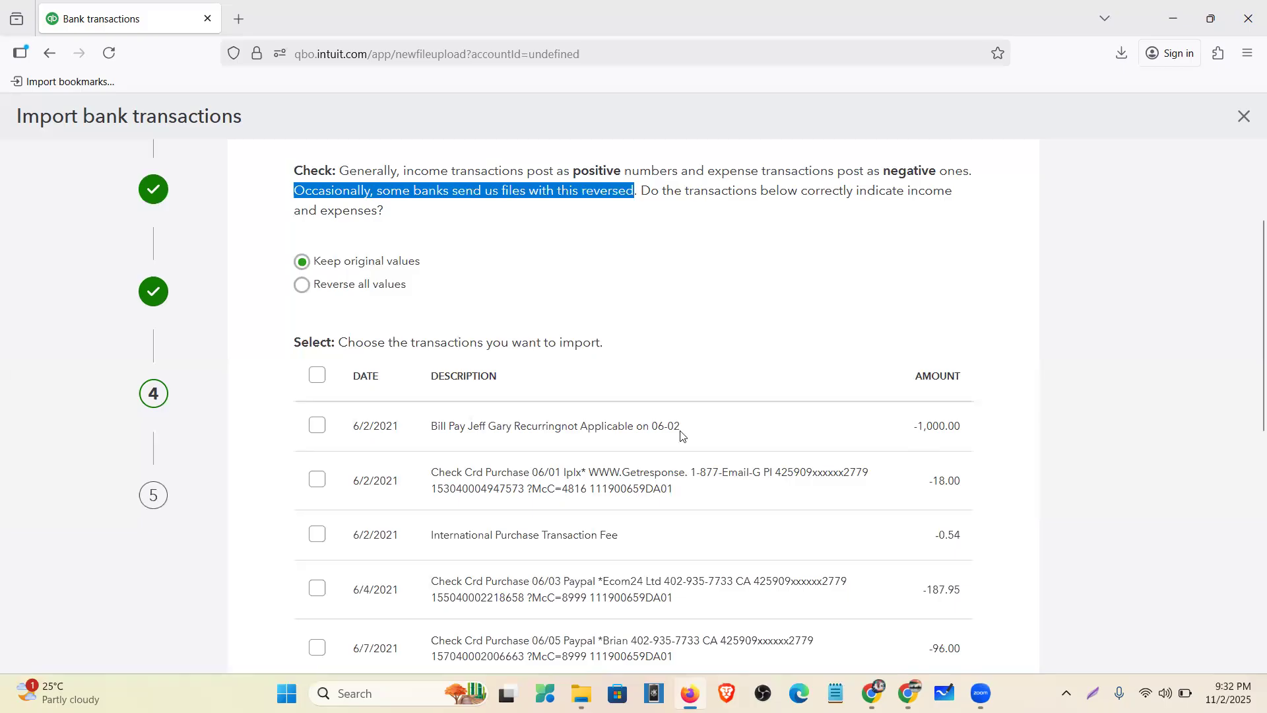
left_click(313, 378)
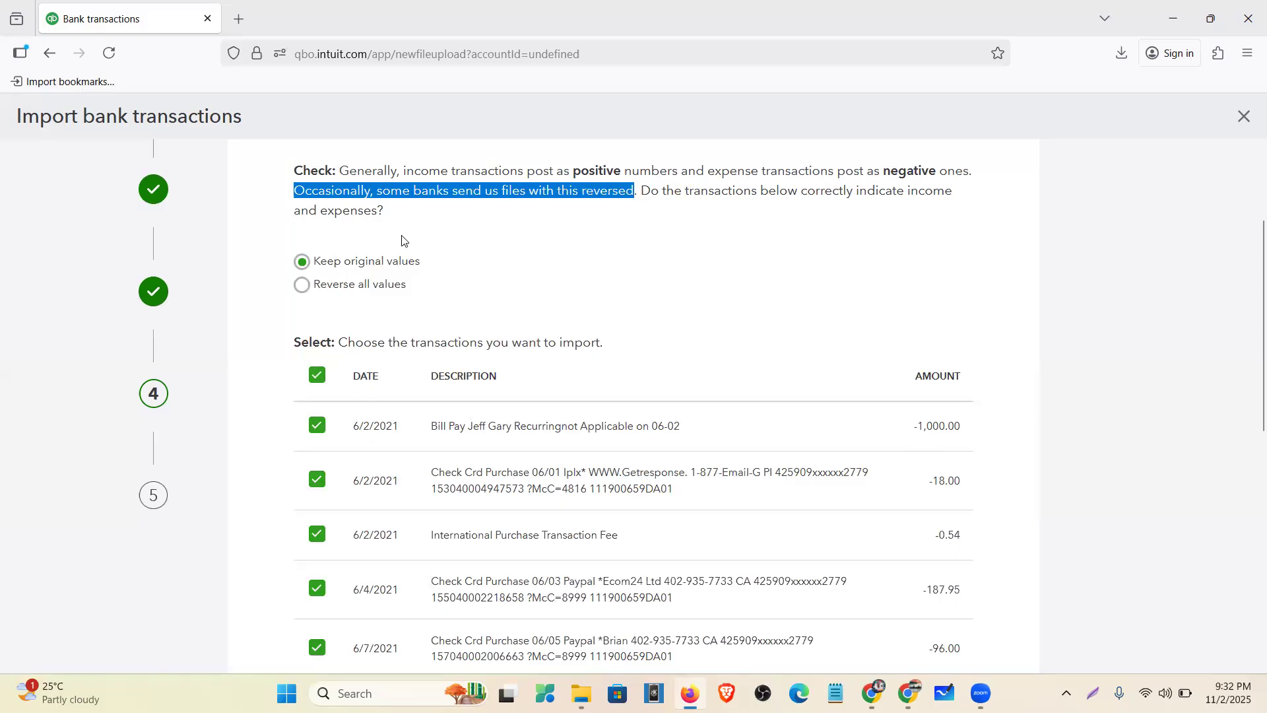
left_click(462, 248)
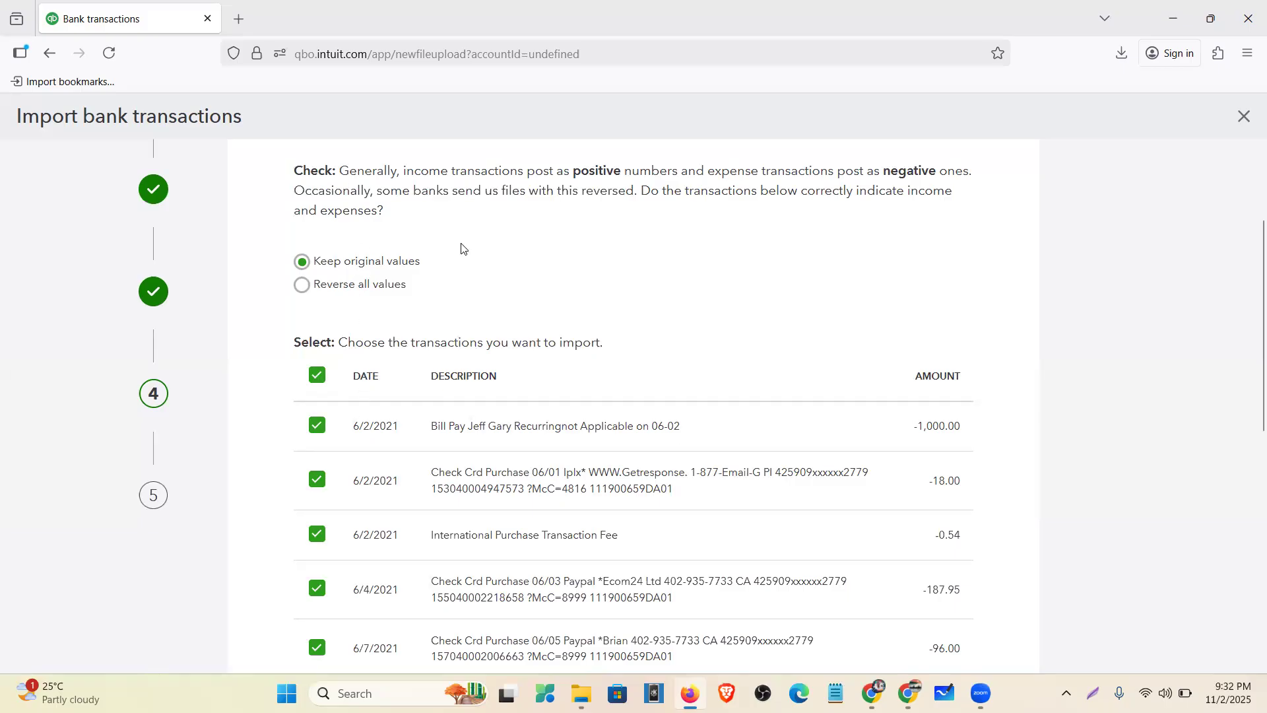
scroll(351, 425, "down", 8)
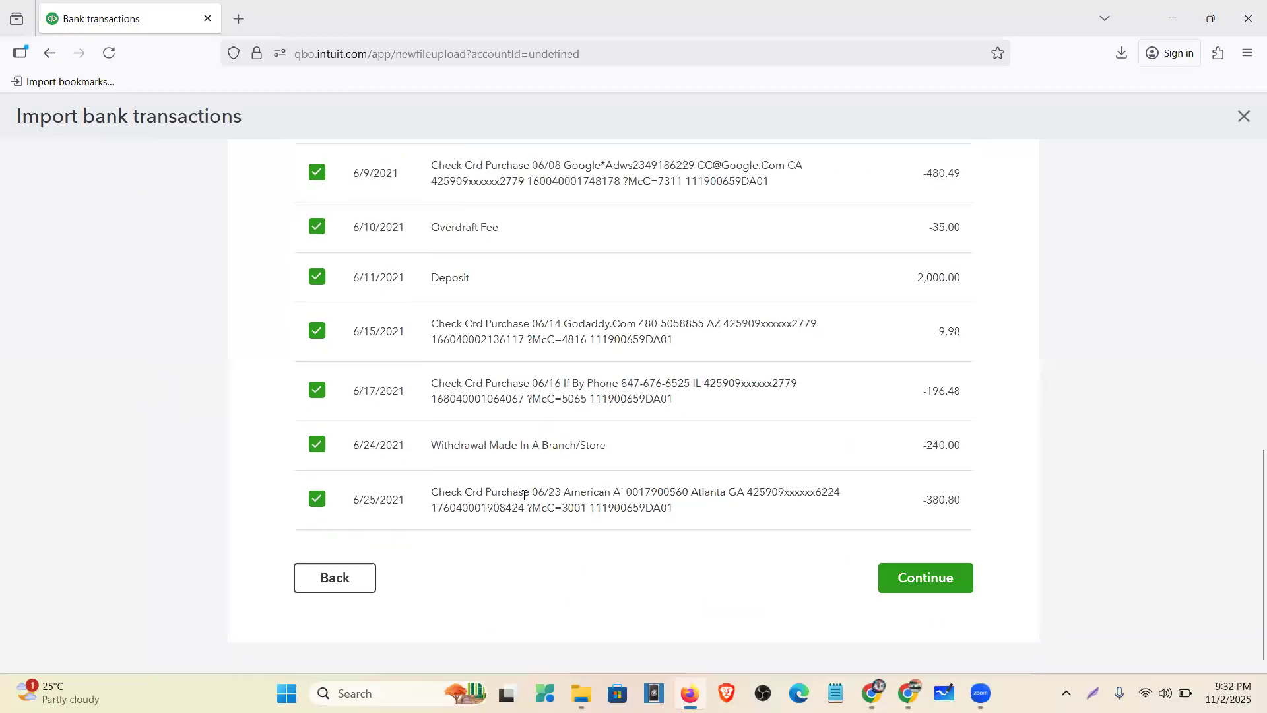
left_click(922, 568)
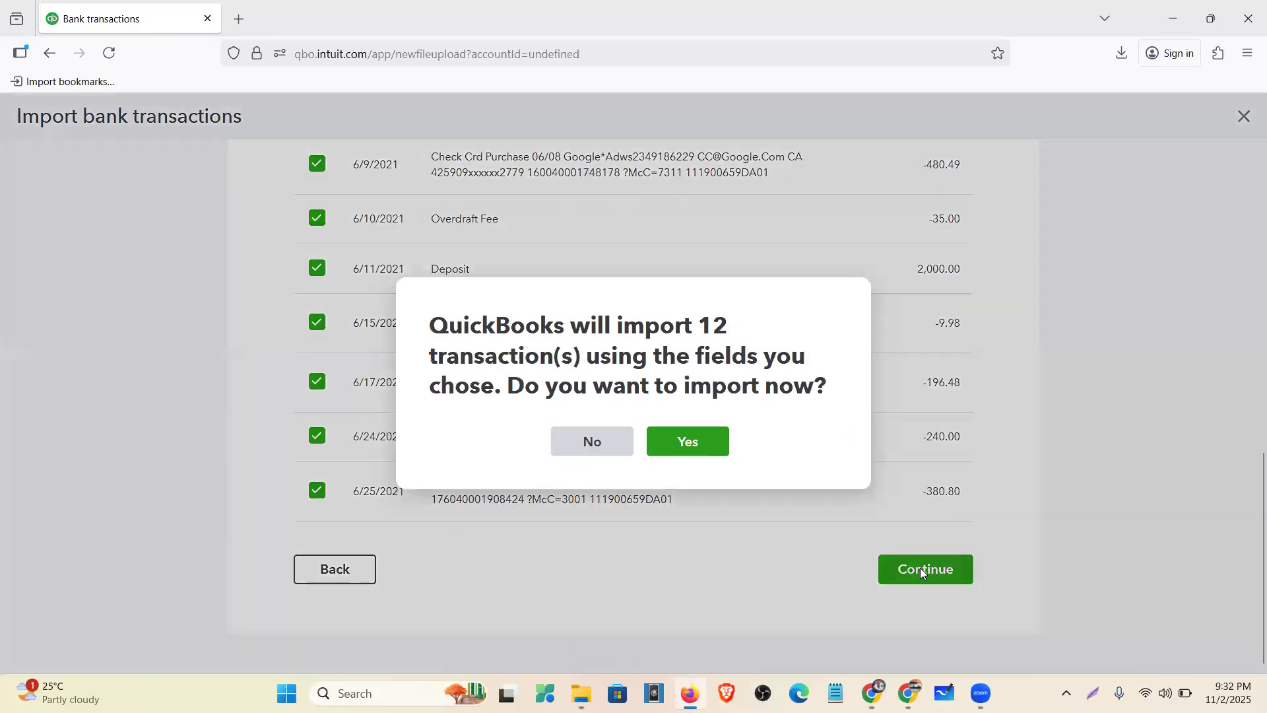
- Confirm importing the 12 transactions, finish the wizard, and dismiss the bank connection message
left_click(680, 441)
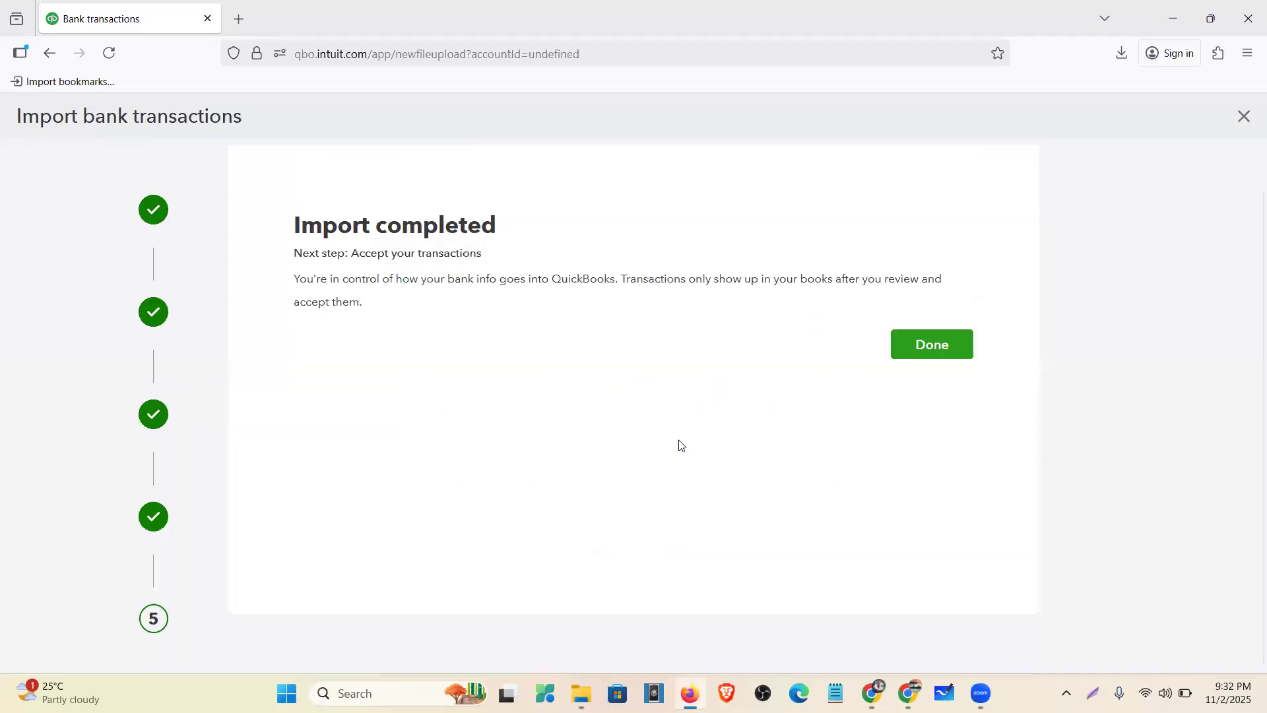
left_click(932, 343)
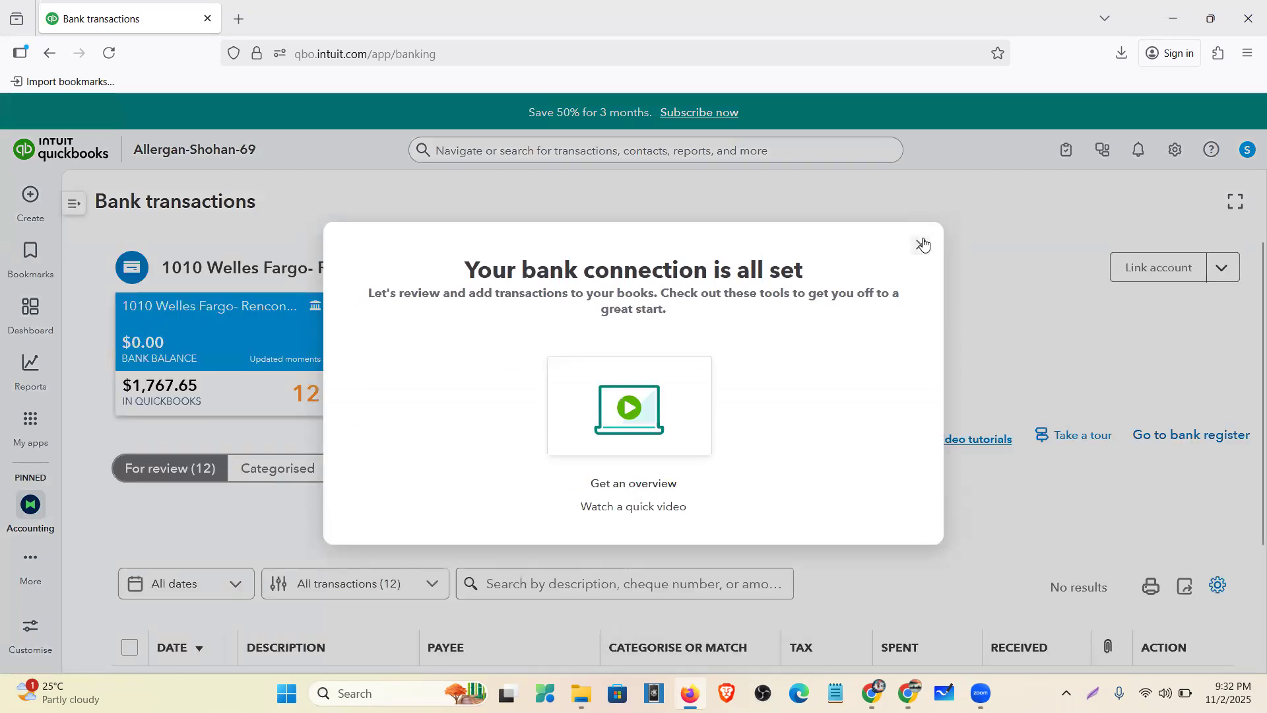
left_click(923, 244)
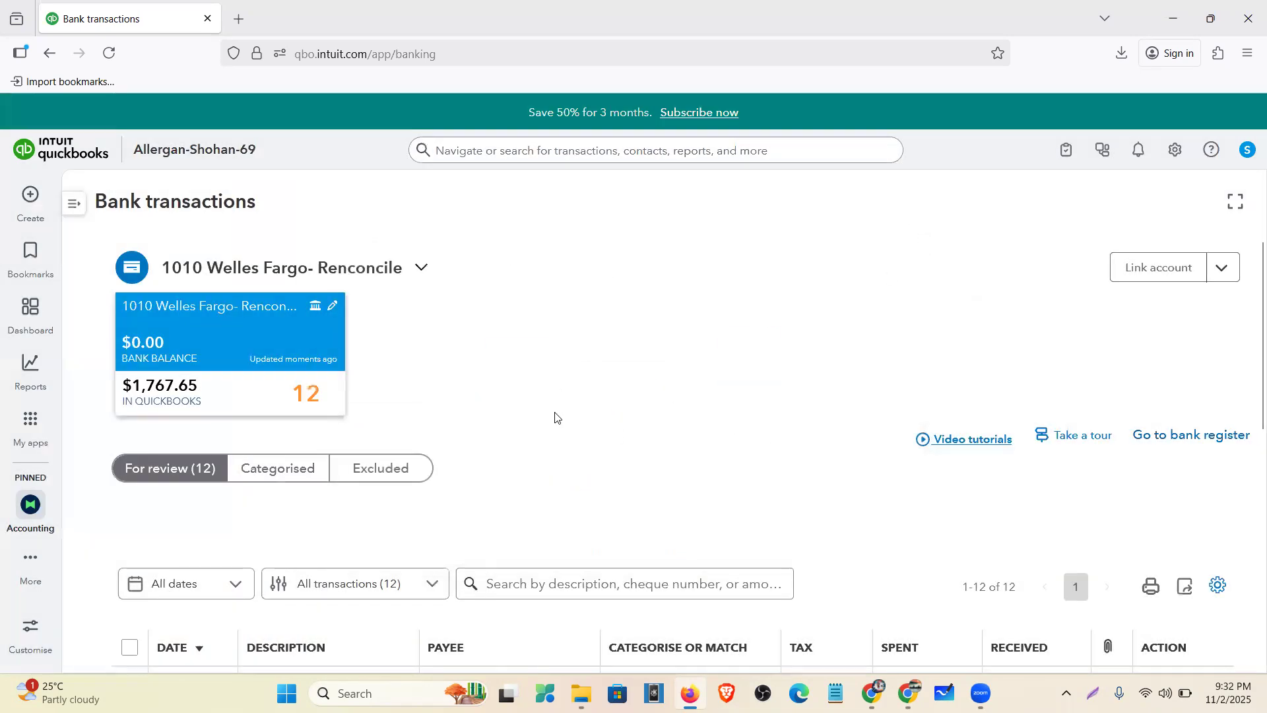
- Scroll through the 12 uncategorised June 2021 transactions in the For review list
scroll(556, 404, "down", 6)
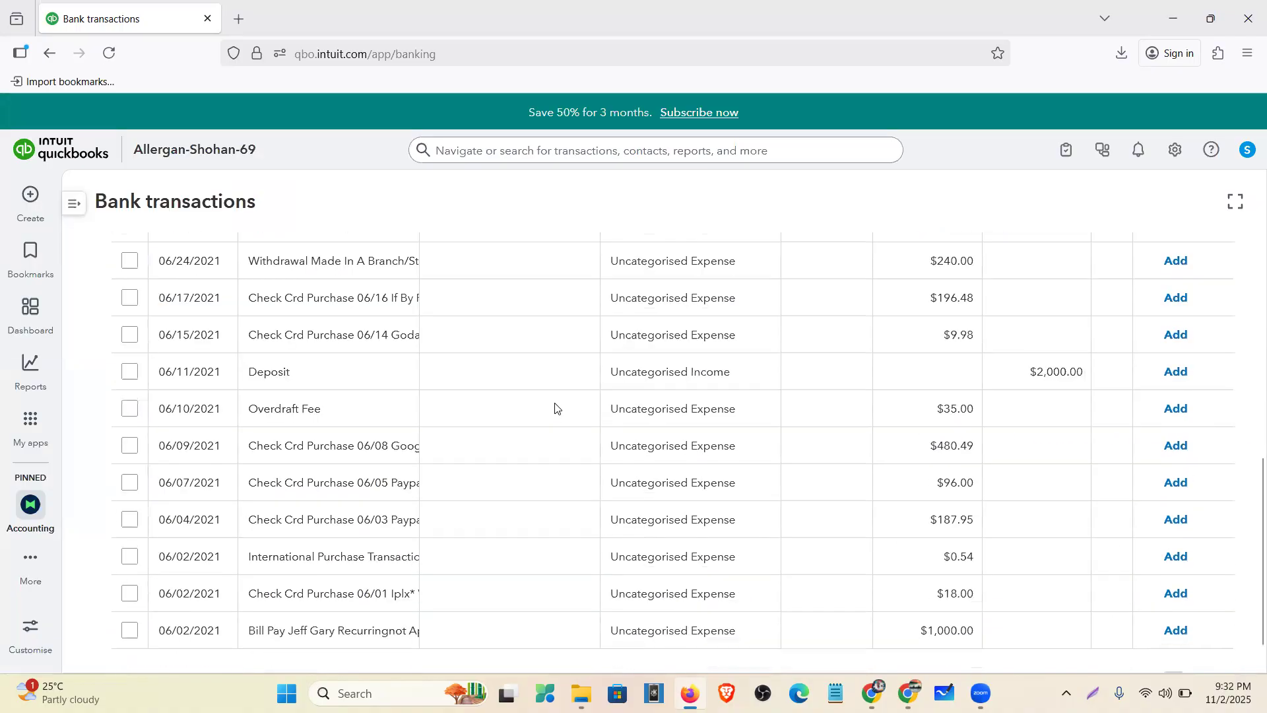
scroll(556, 408, "up", 6)
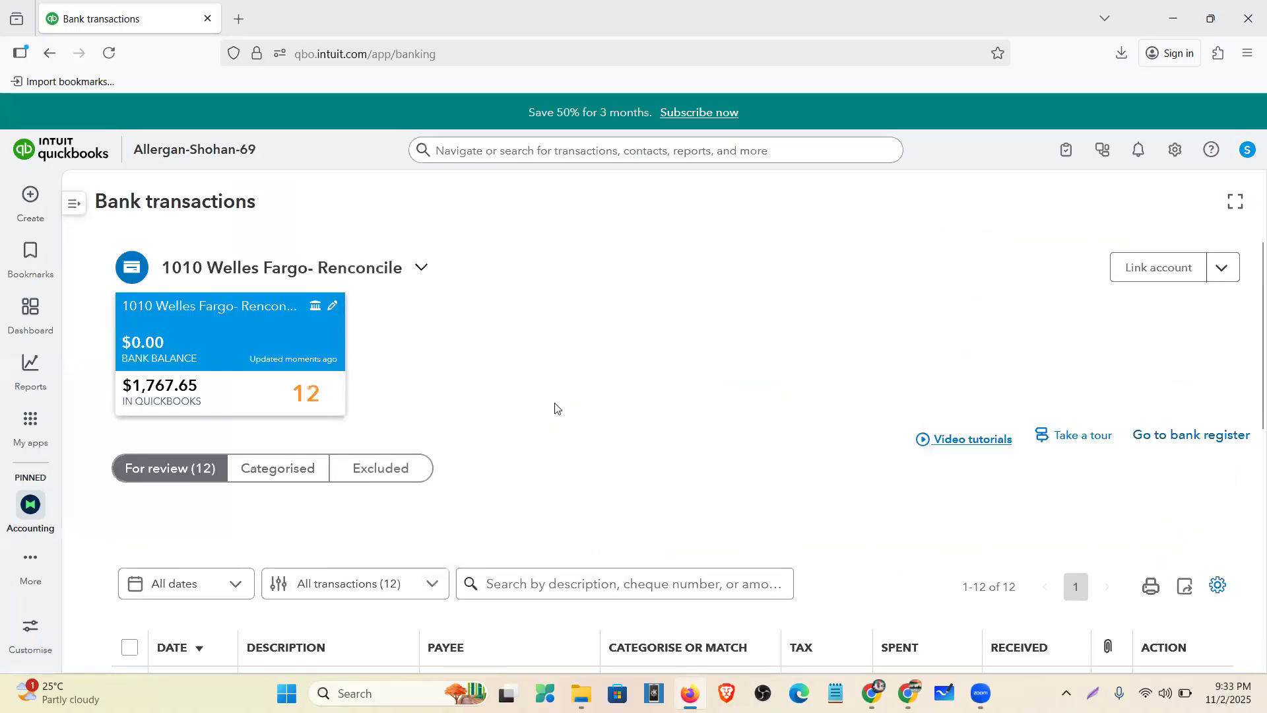
scroll(556, 408, "down", 1)
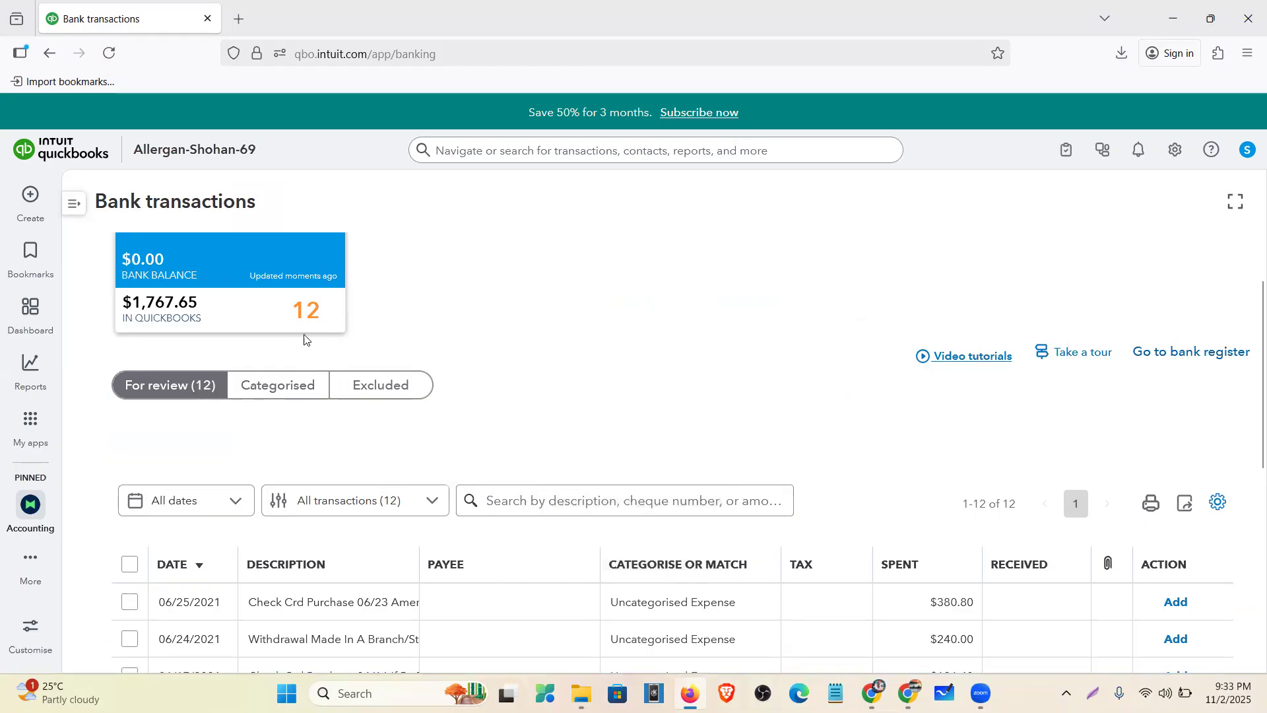
scroll(362, 438, "down", 5)
scroll(439, 418, "up", 3)
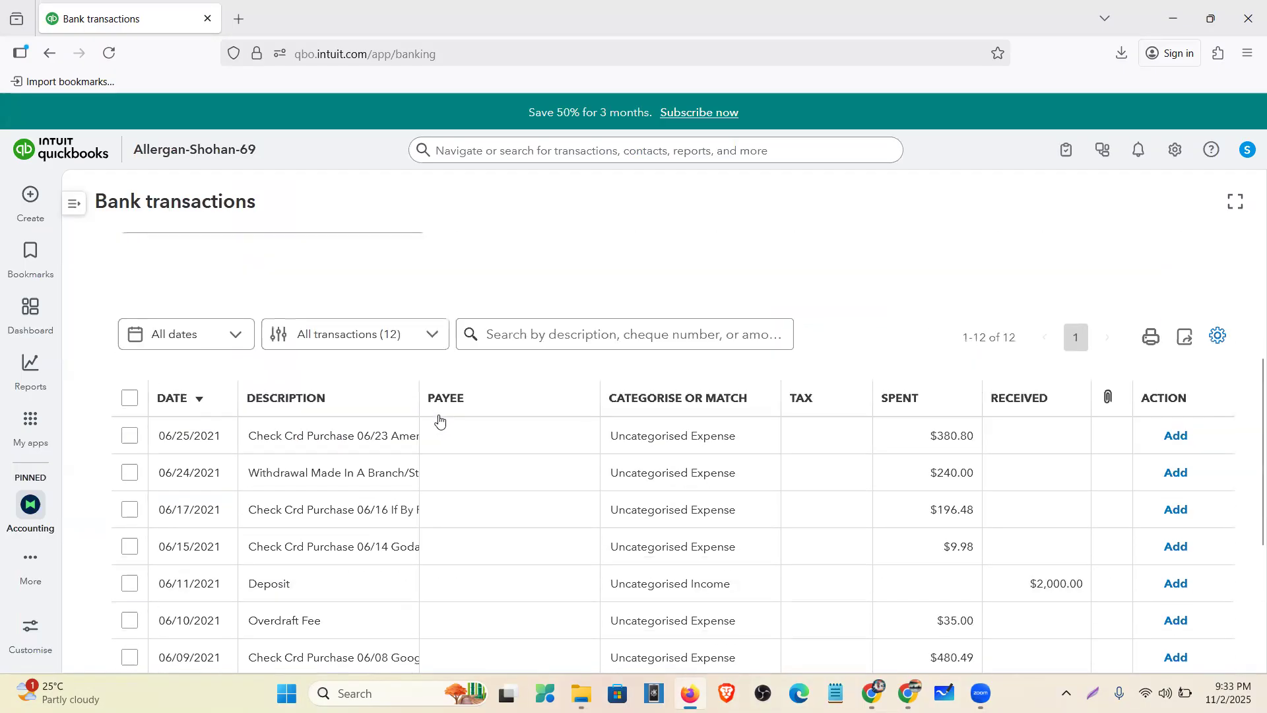
scroll(429, 406, "up", 3)
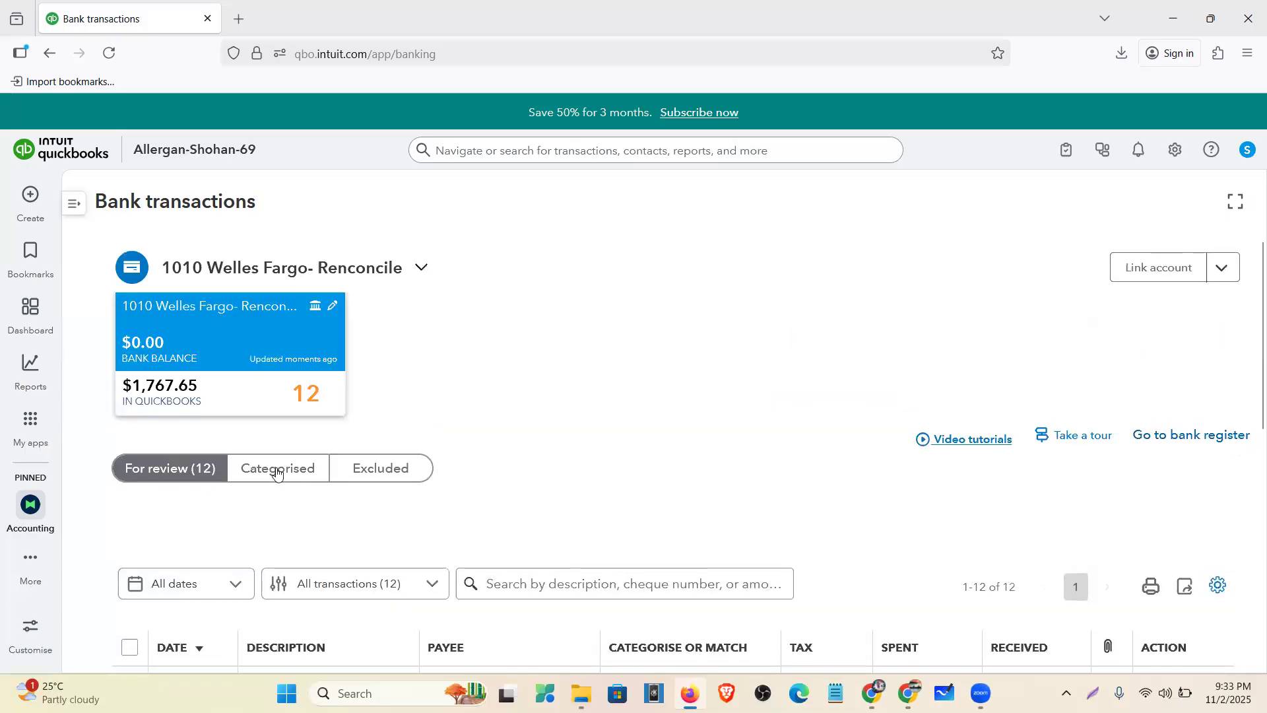